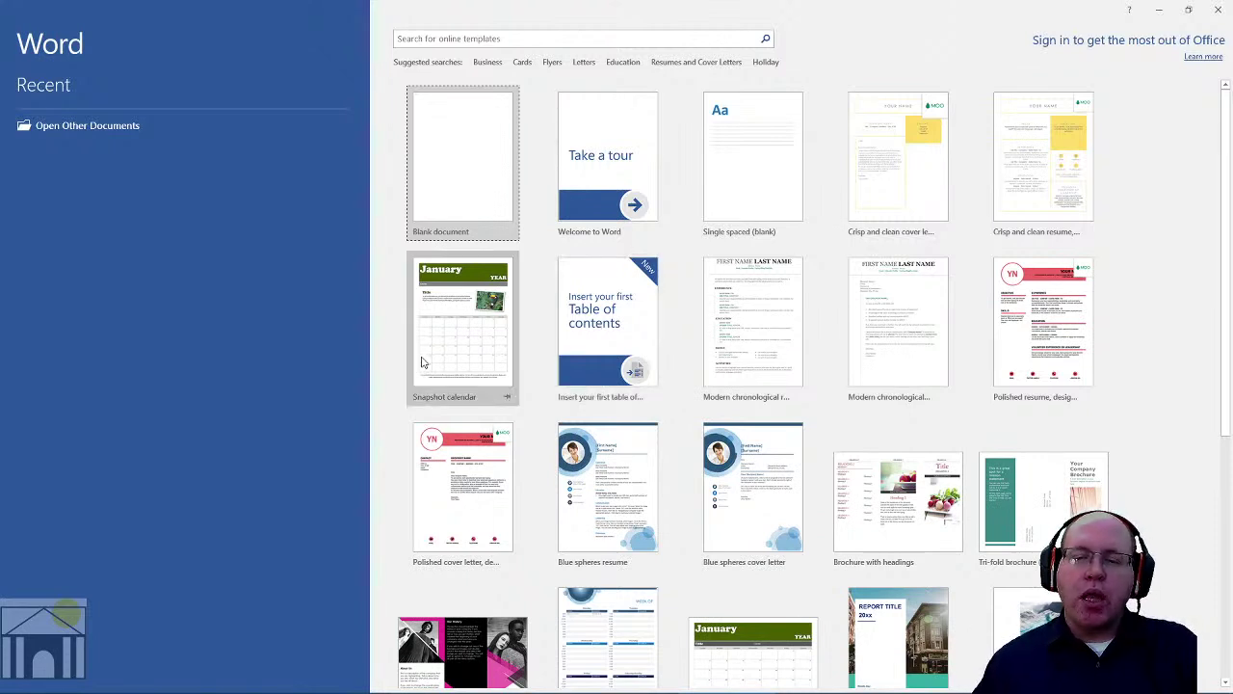
Step: Create a blank document and set the page zoom to 150%
click(464, 158)
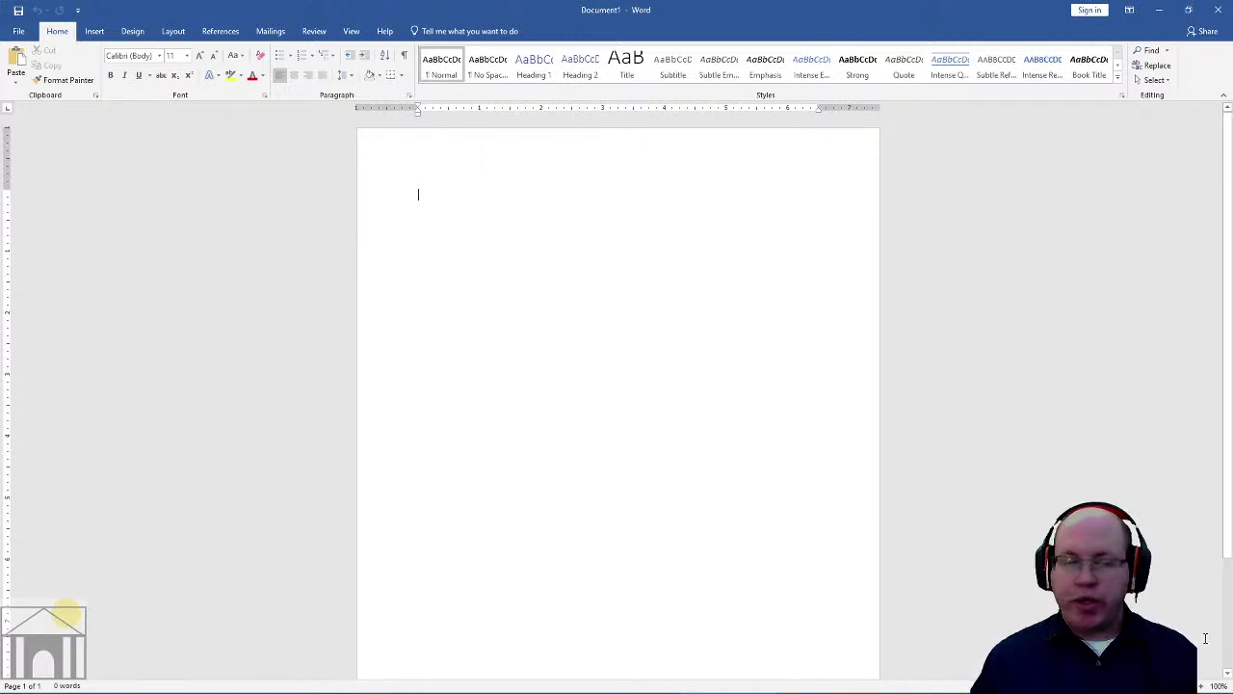
click(1204, 687)
click(1204, 687)
click(1205, 687)
click(1205, 687)
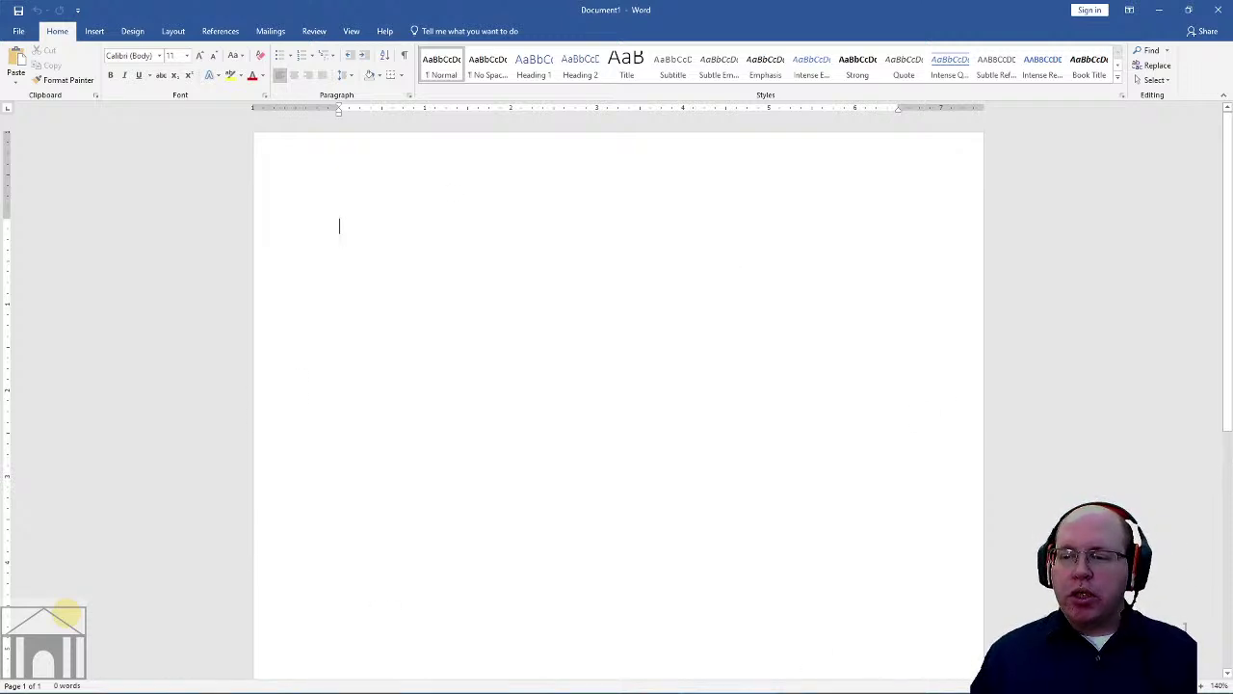
click(1203, 680)
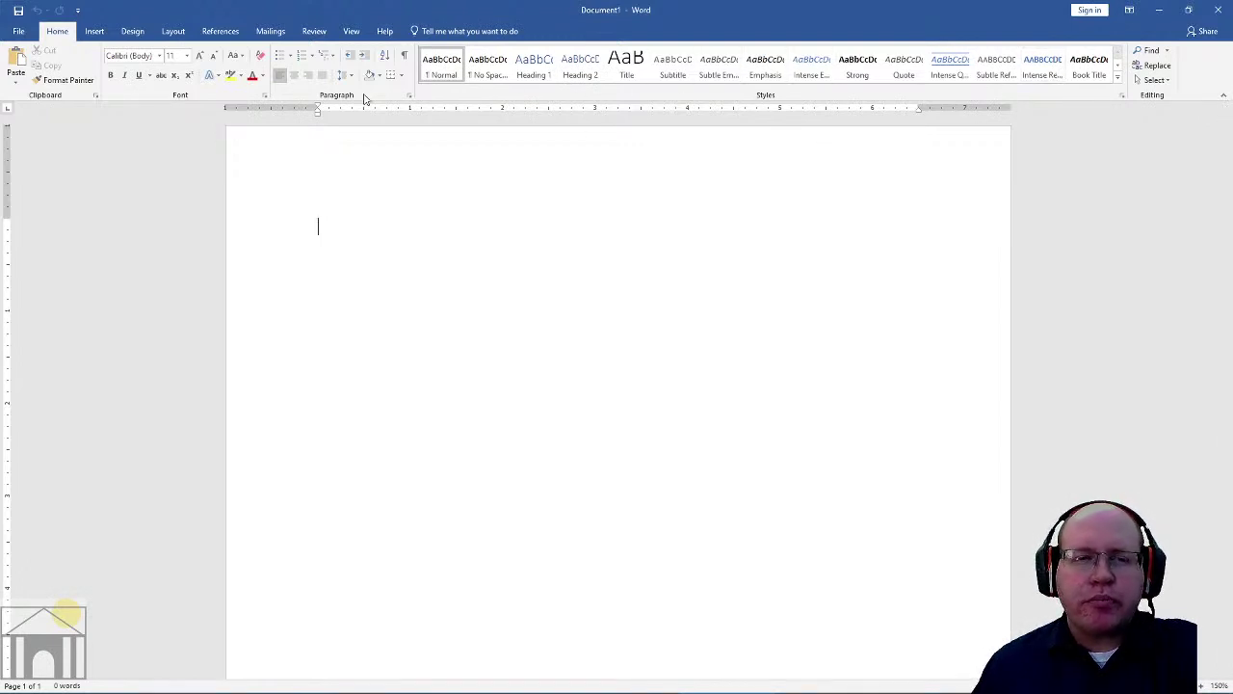
Step: Examine the available insert, design, layout and reference commands, and the list of fonts
click(93, 31)
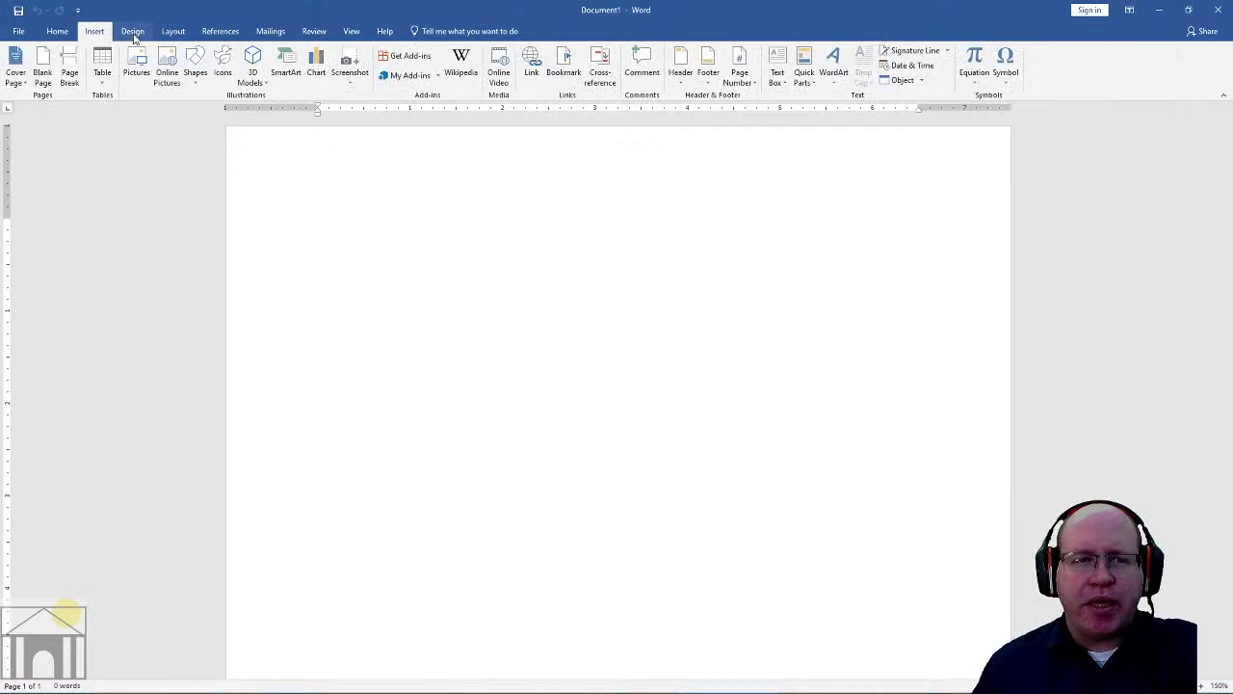
click(134, 33)
click(175, 33)
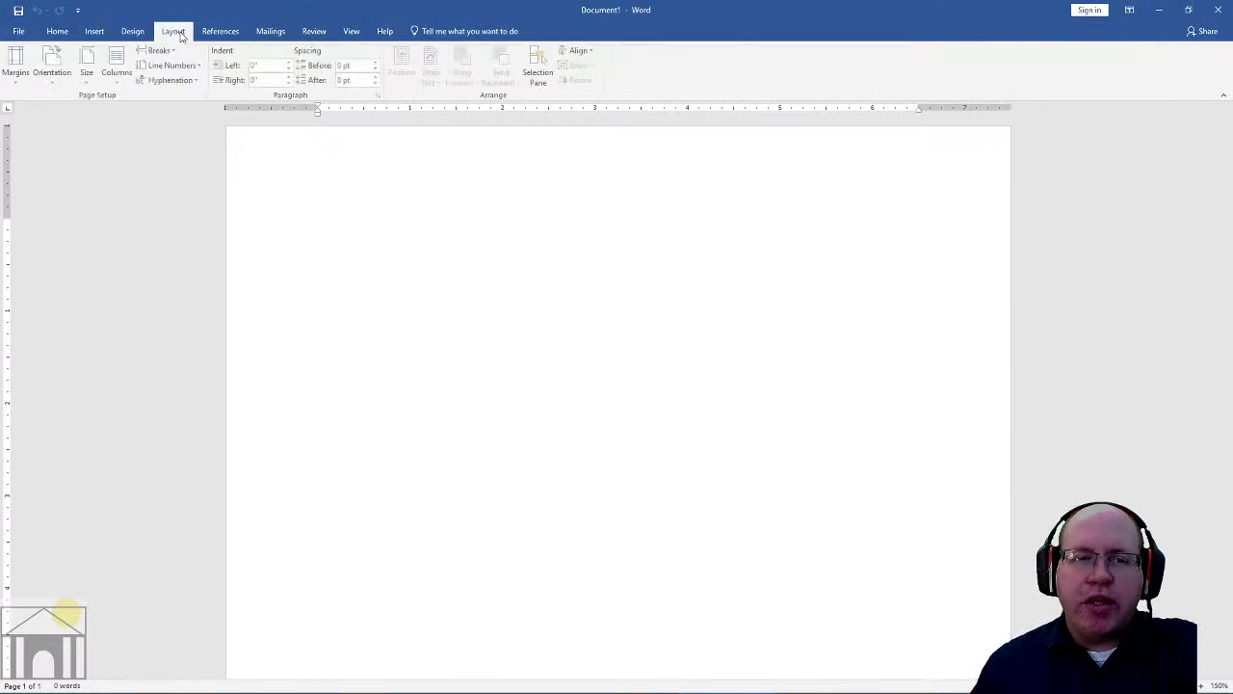
click(232, 32)
click(174, 31)
click(133, 31)
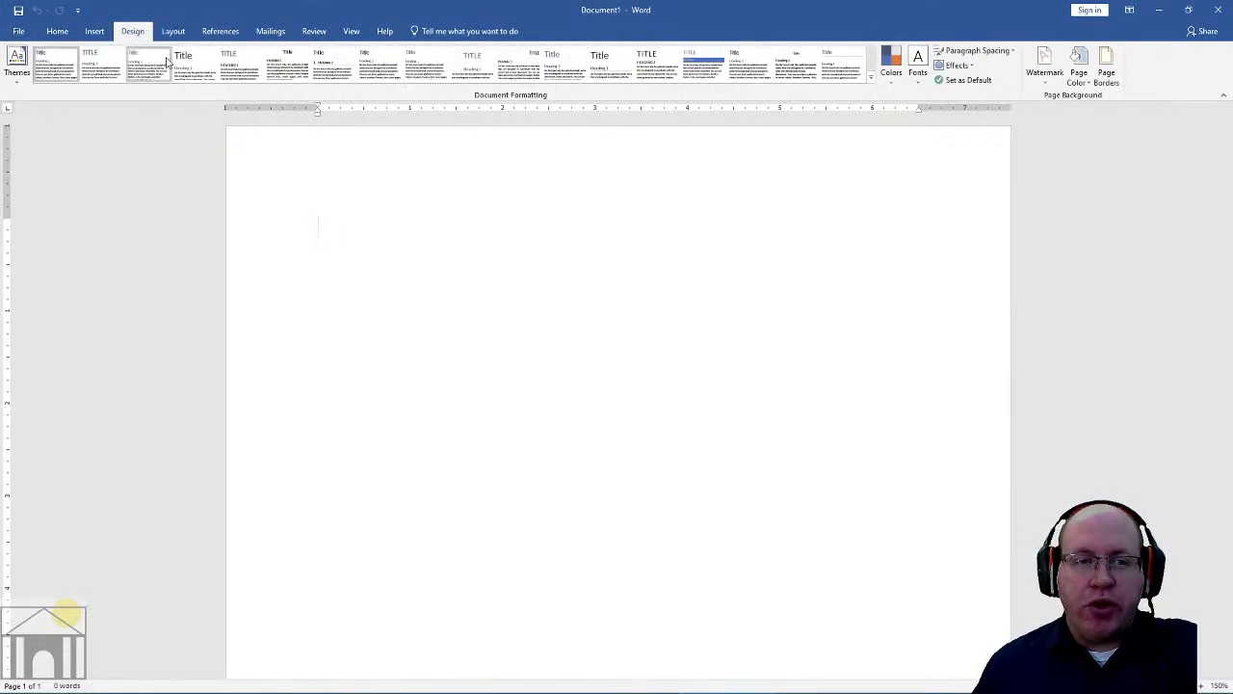
click(93, 31)
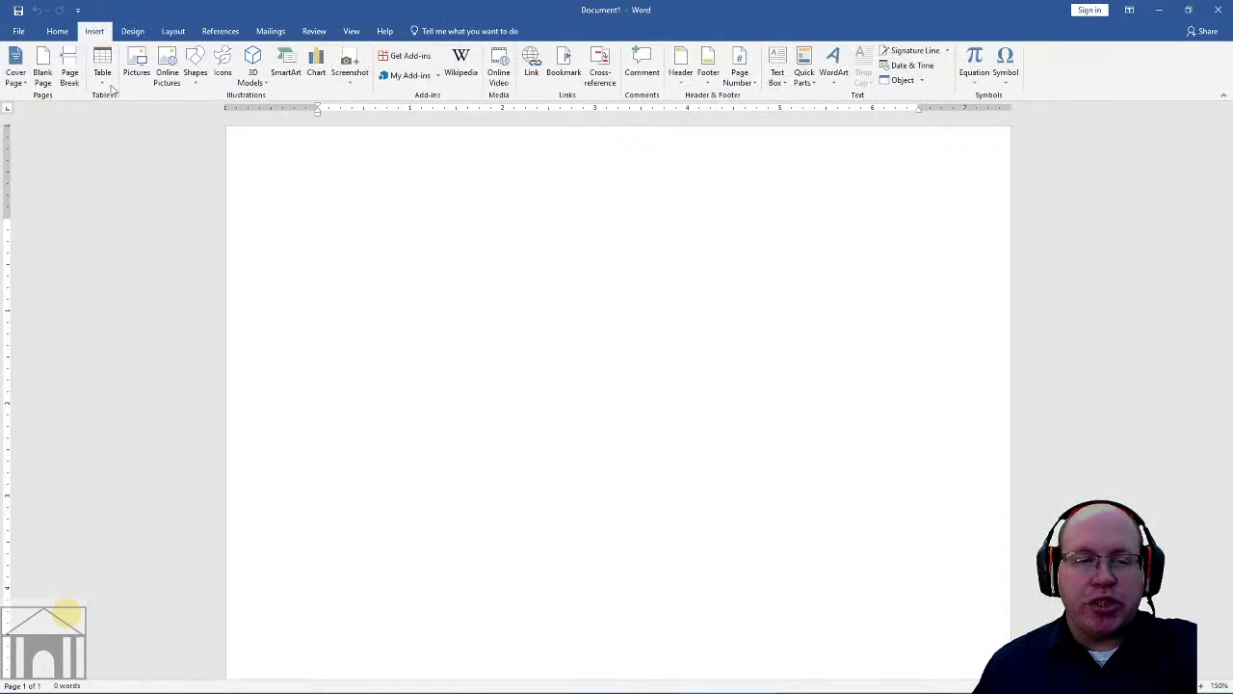
click(60, 32)
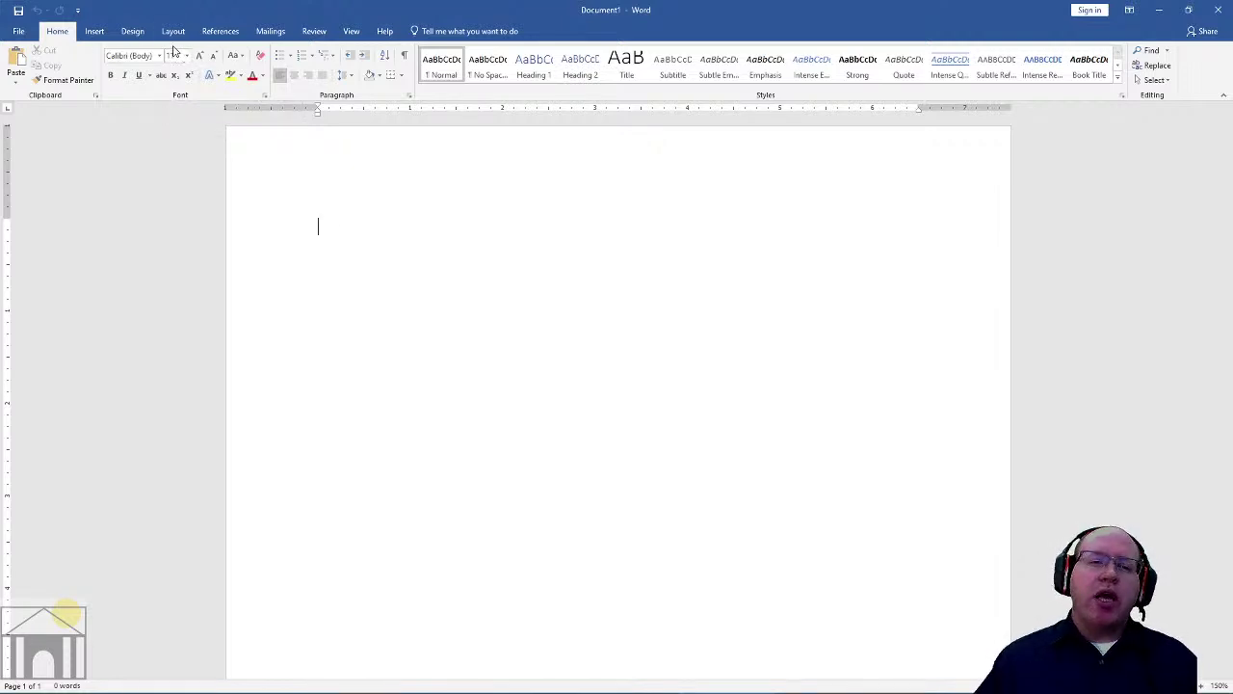
click(159, 55)
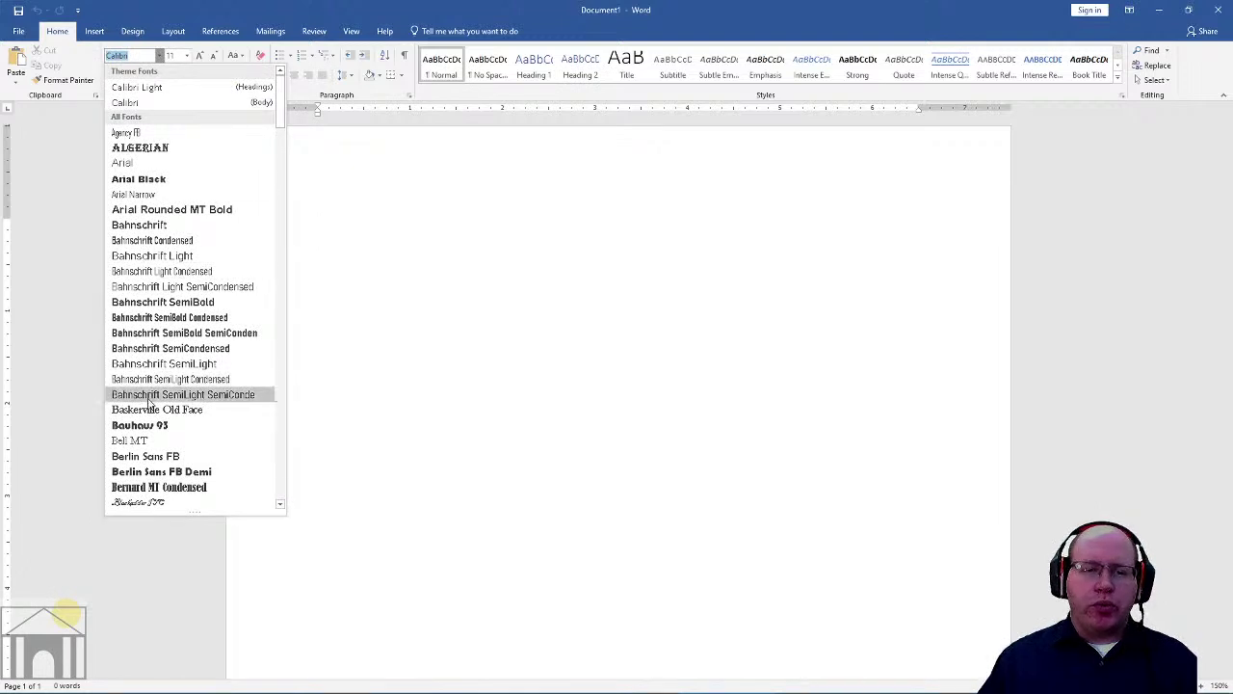
click(159, 55)
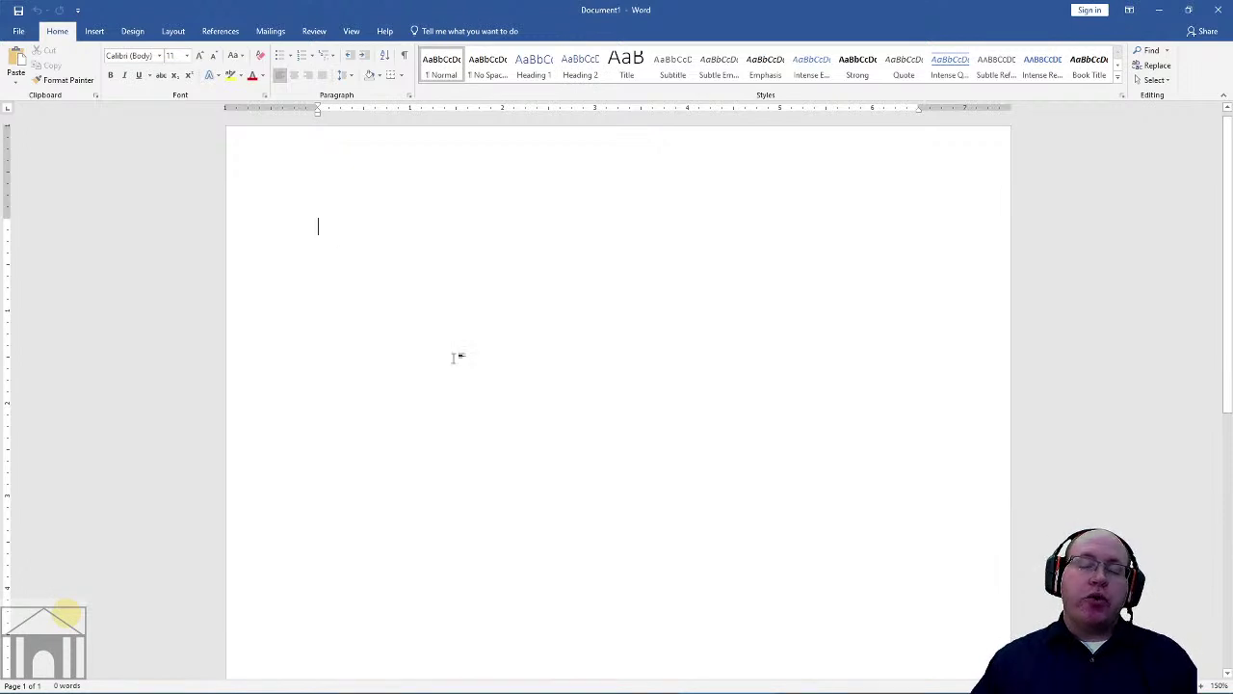
Step: Write "Just start typing because that is what MS Word is for." on the blank page, and delete the sentence
text(Jus)
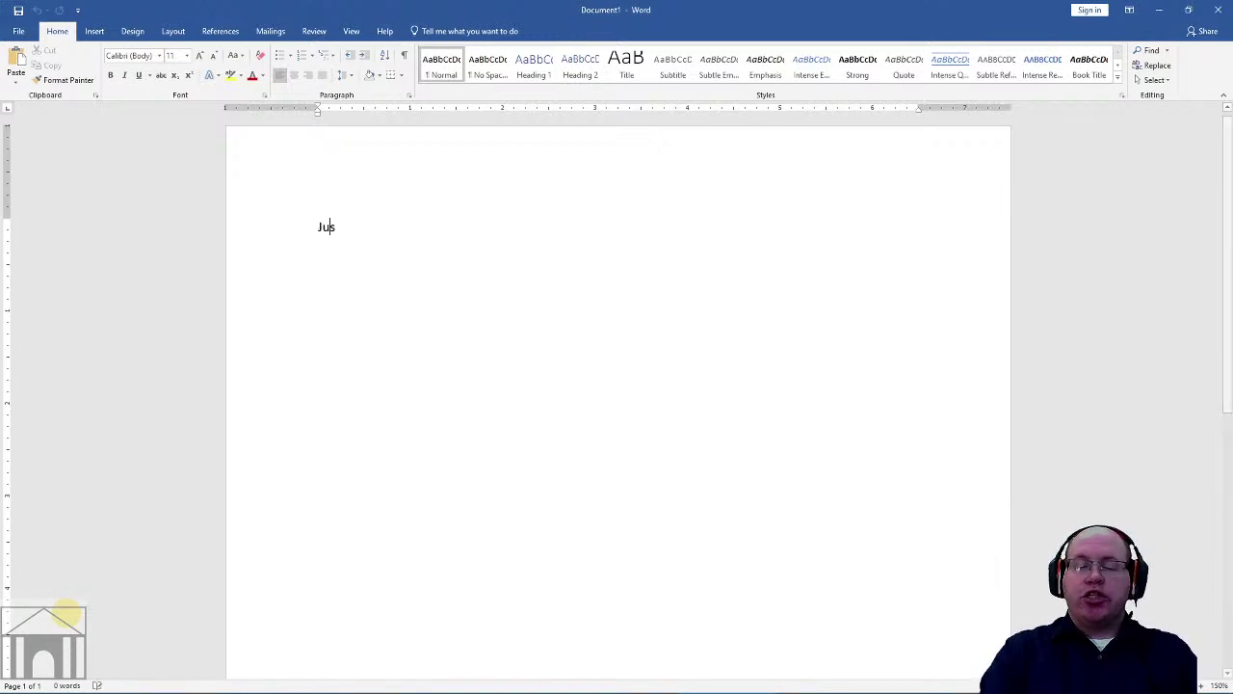
text(t start)
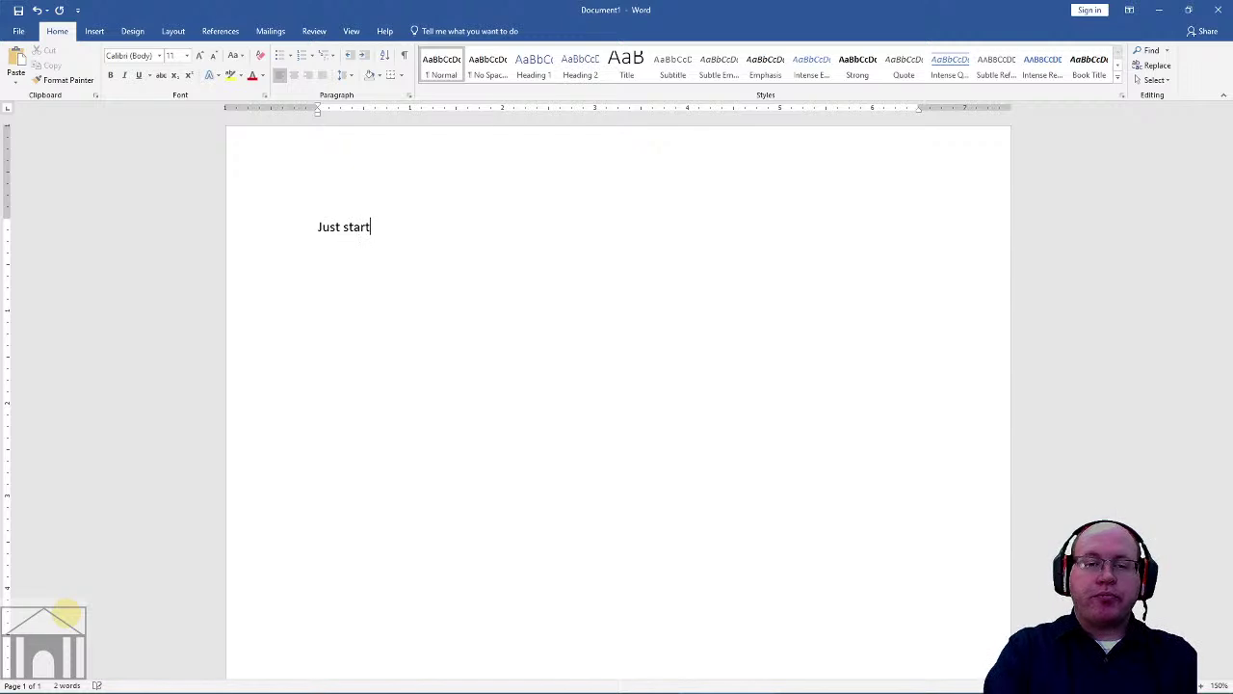
text( typing )
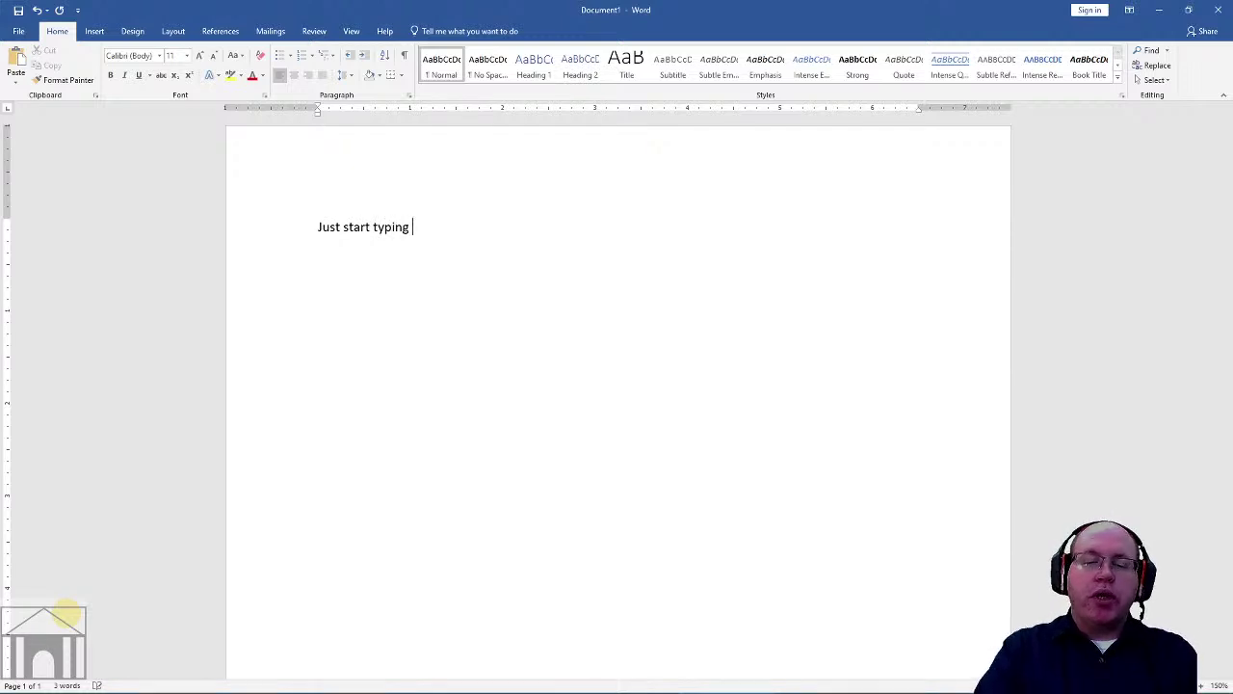
text(because )
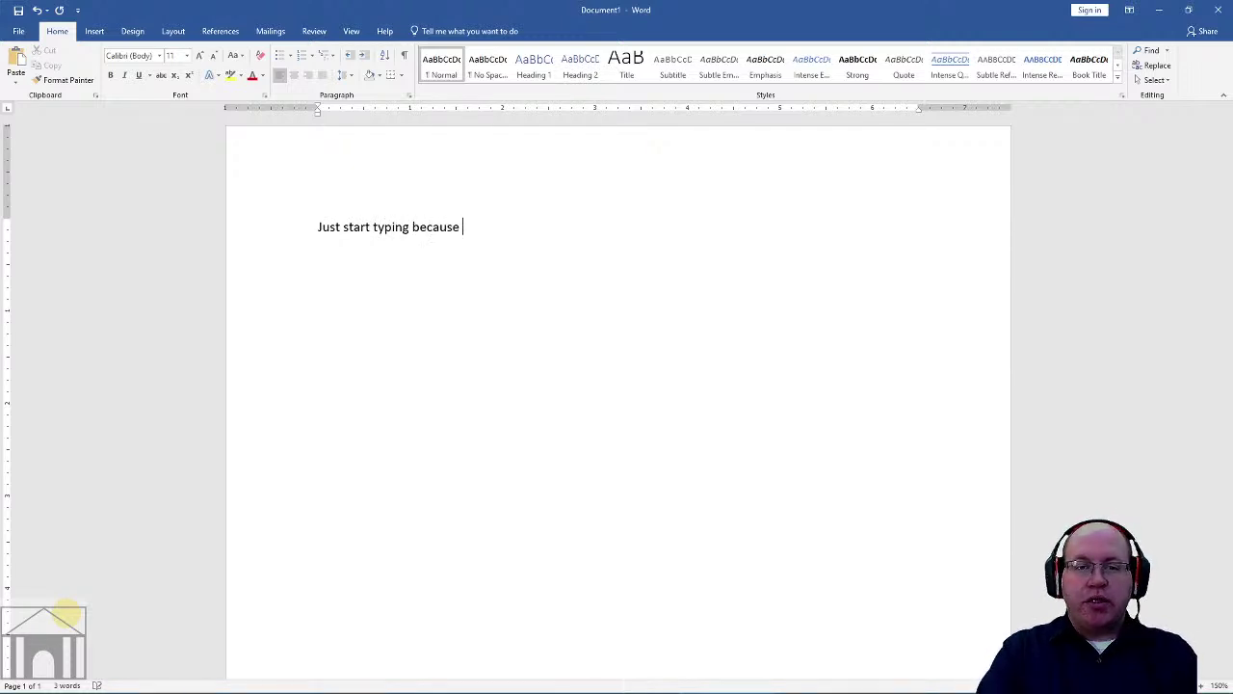
text(that is what M)
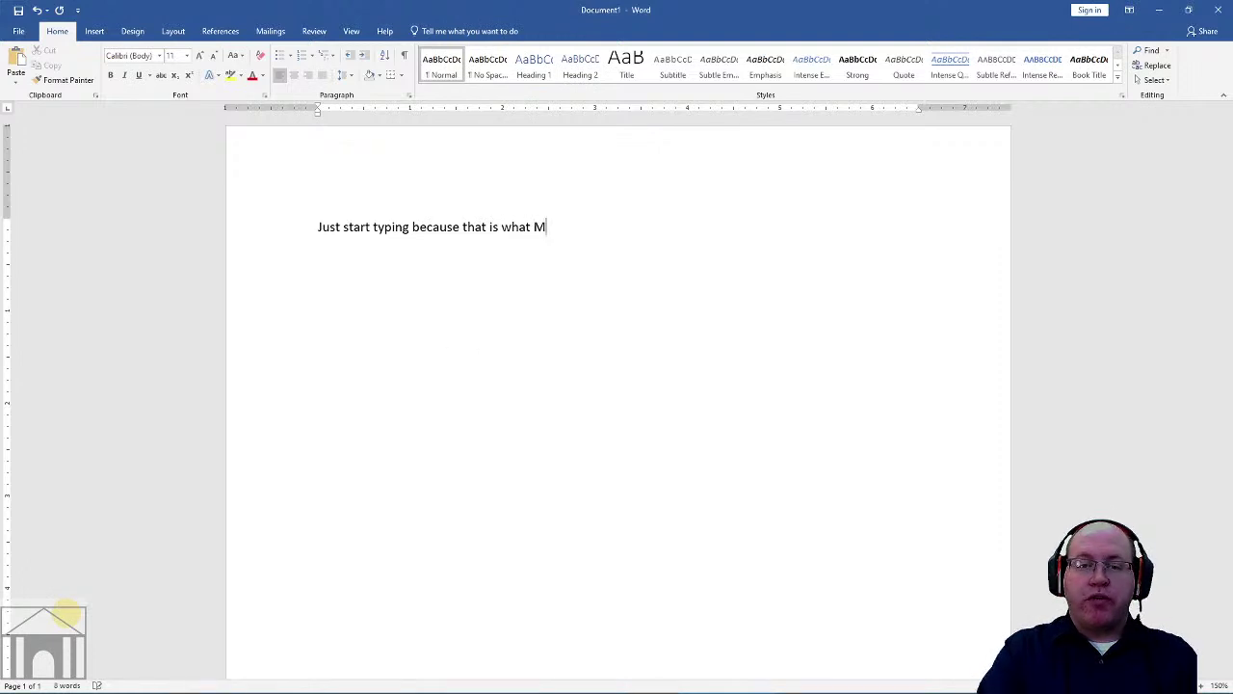
text(S Word is for.)
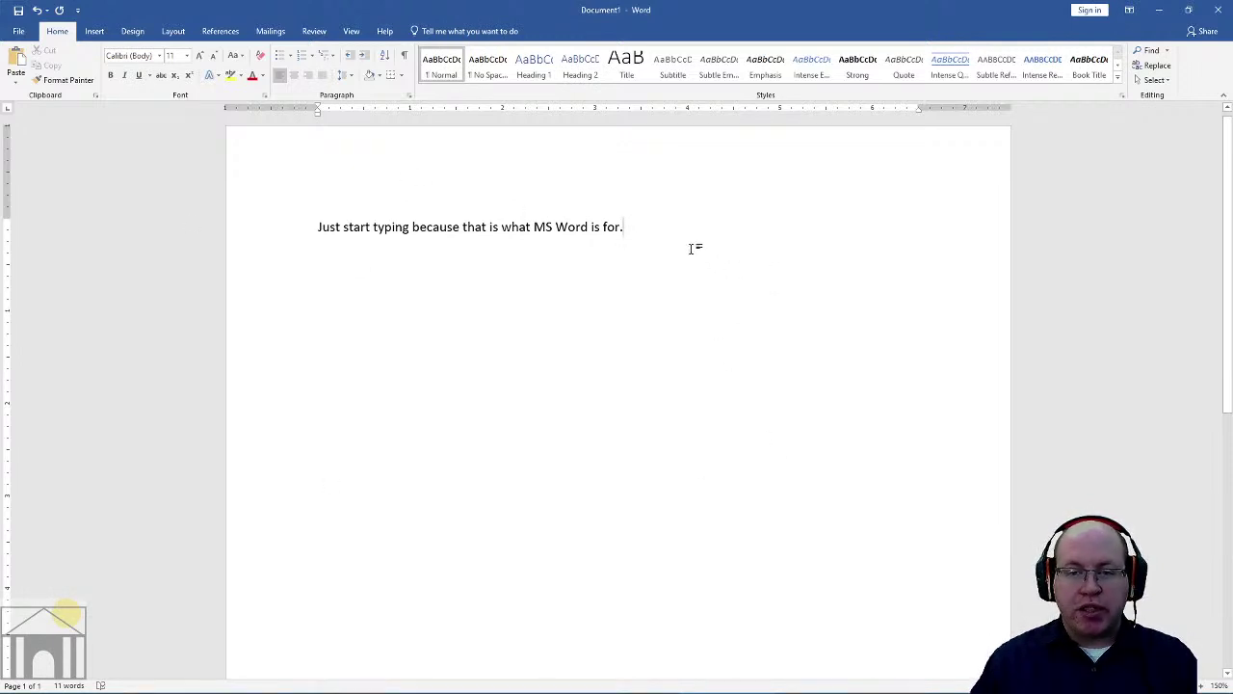
drag(622, 223, 284, 217)
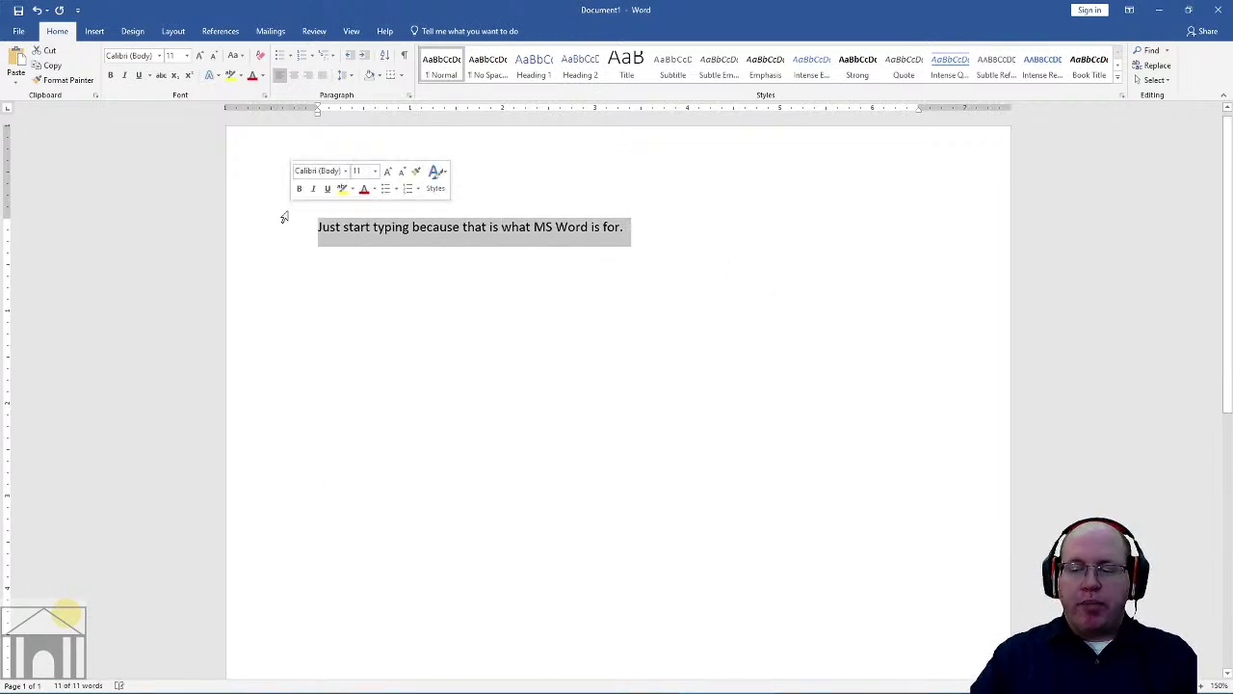
key(Delete)
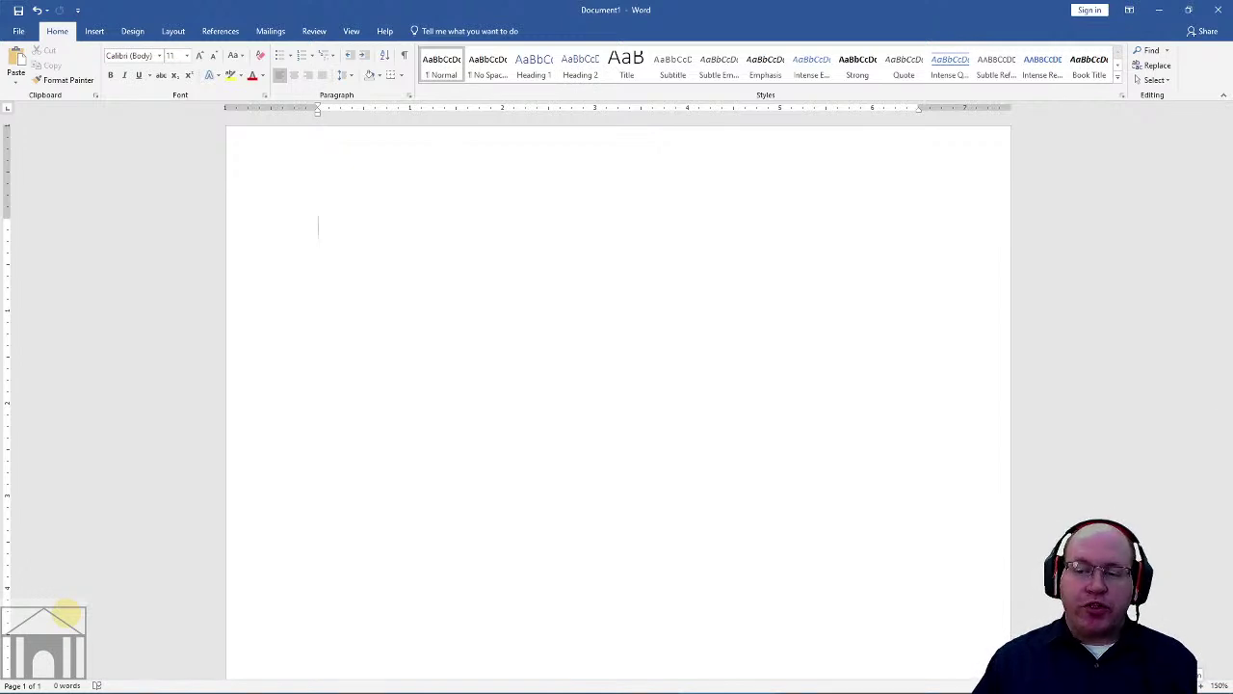
mouse_move(1162, 685)
mouse_down()
mouse_move(1147, 685)
mouse_move(1158, 685)
mouse_up()
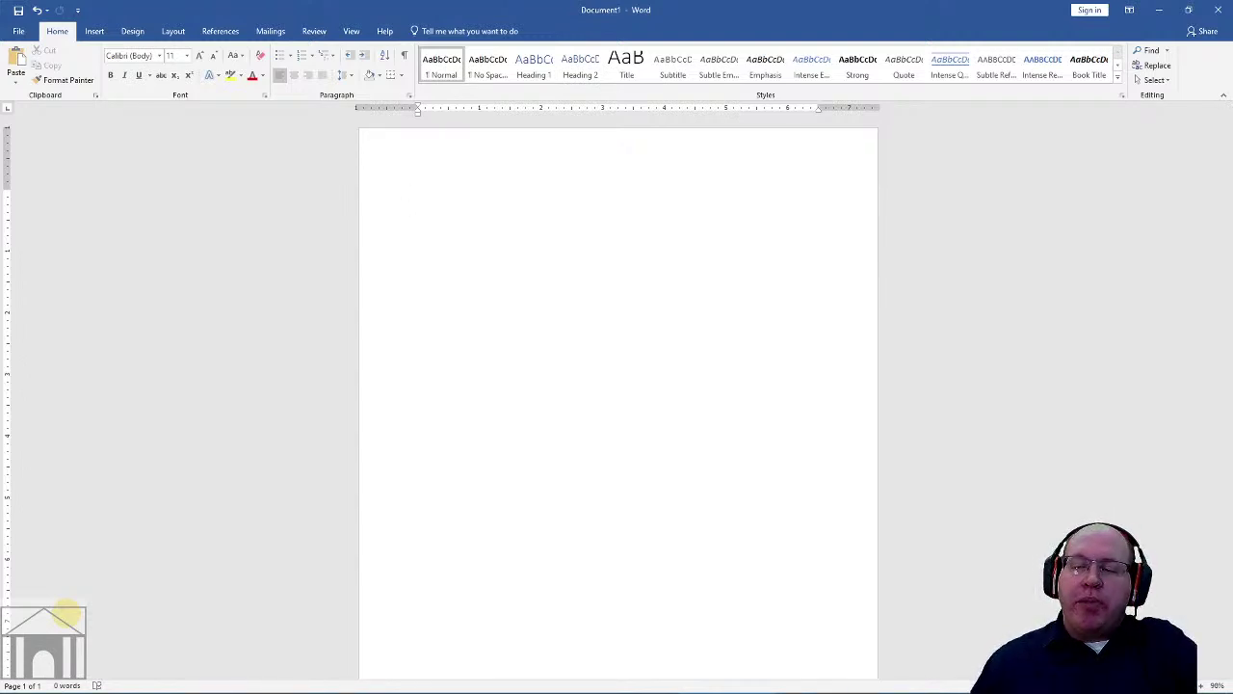
scroll(66, 613, down, 3)
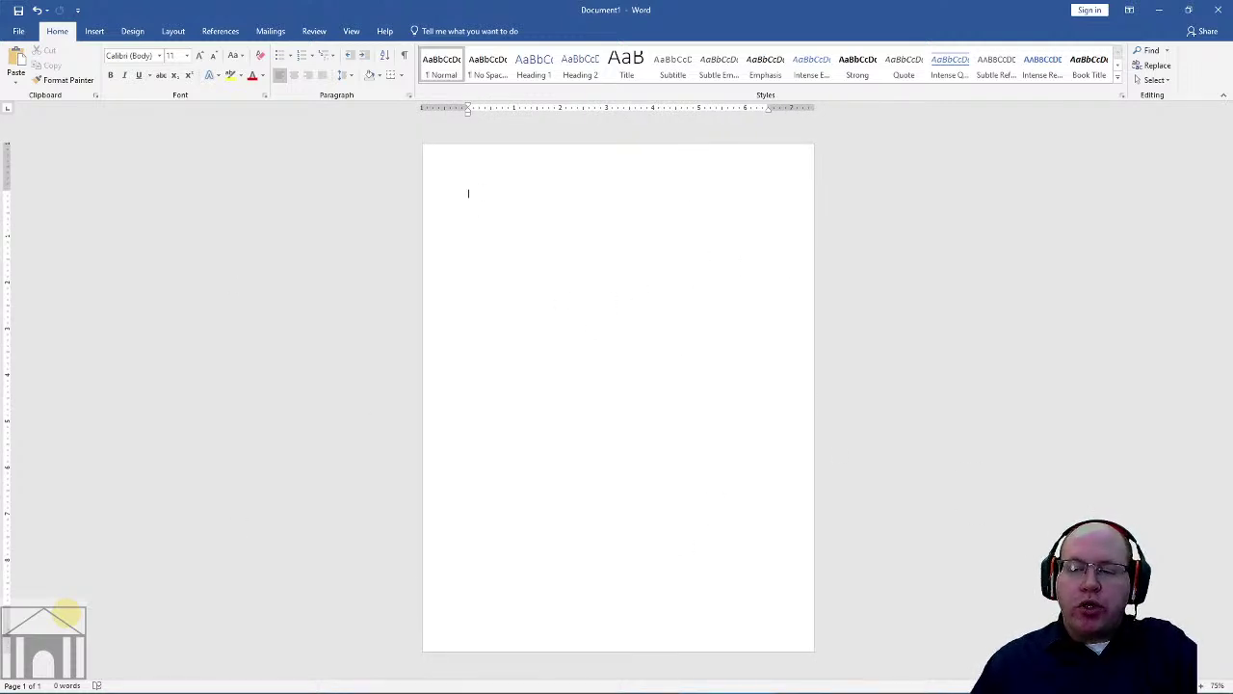
scroll(66, 613, up, 17)
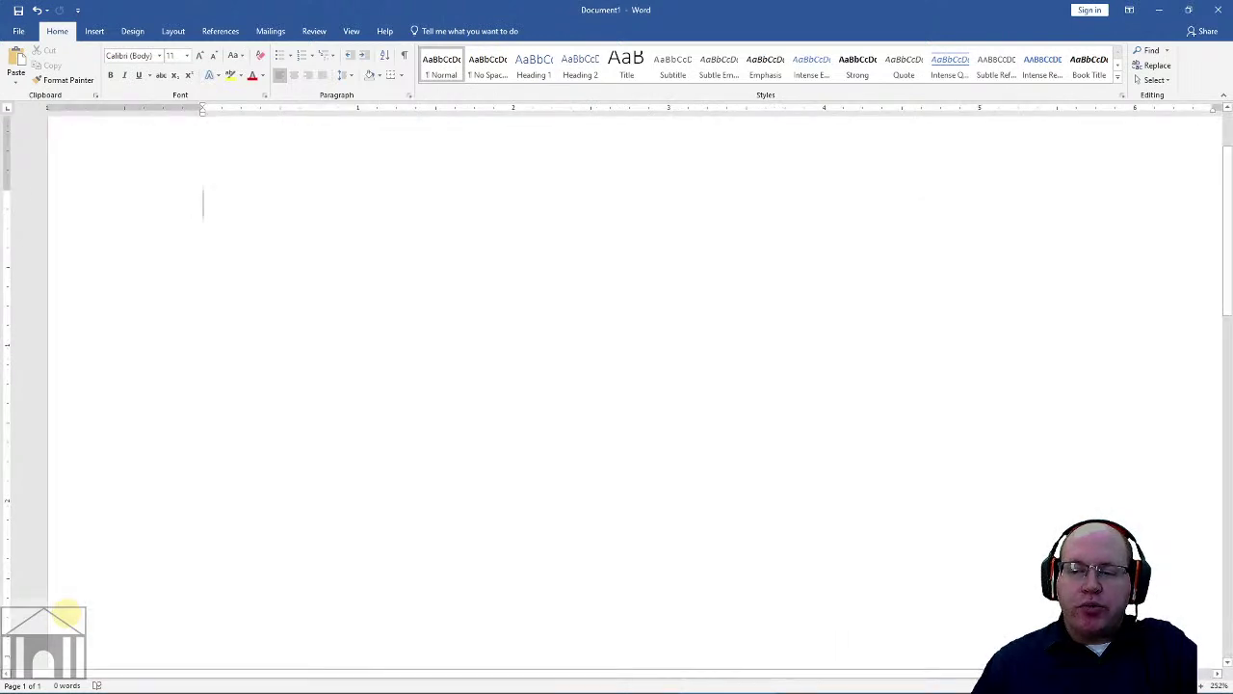
scroll(67, 613, down, 6)
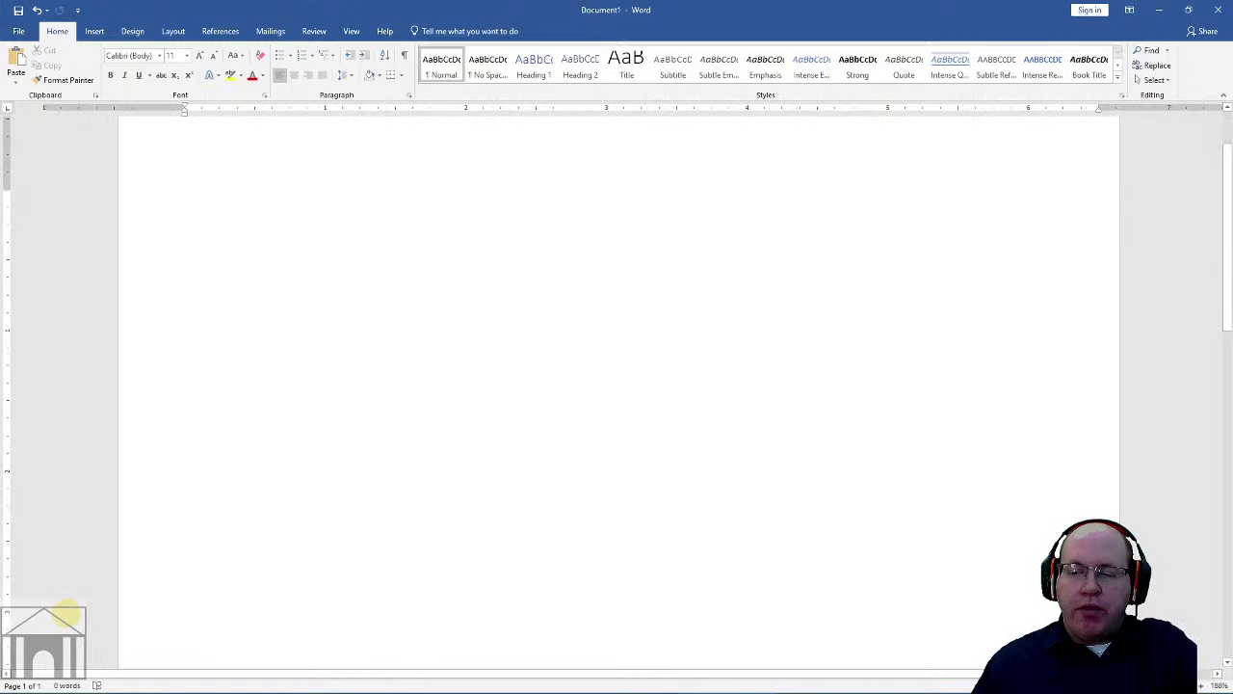
scroll(67, 613, down, 4)
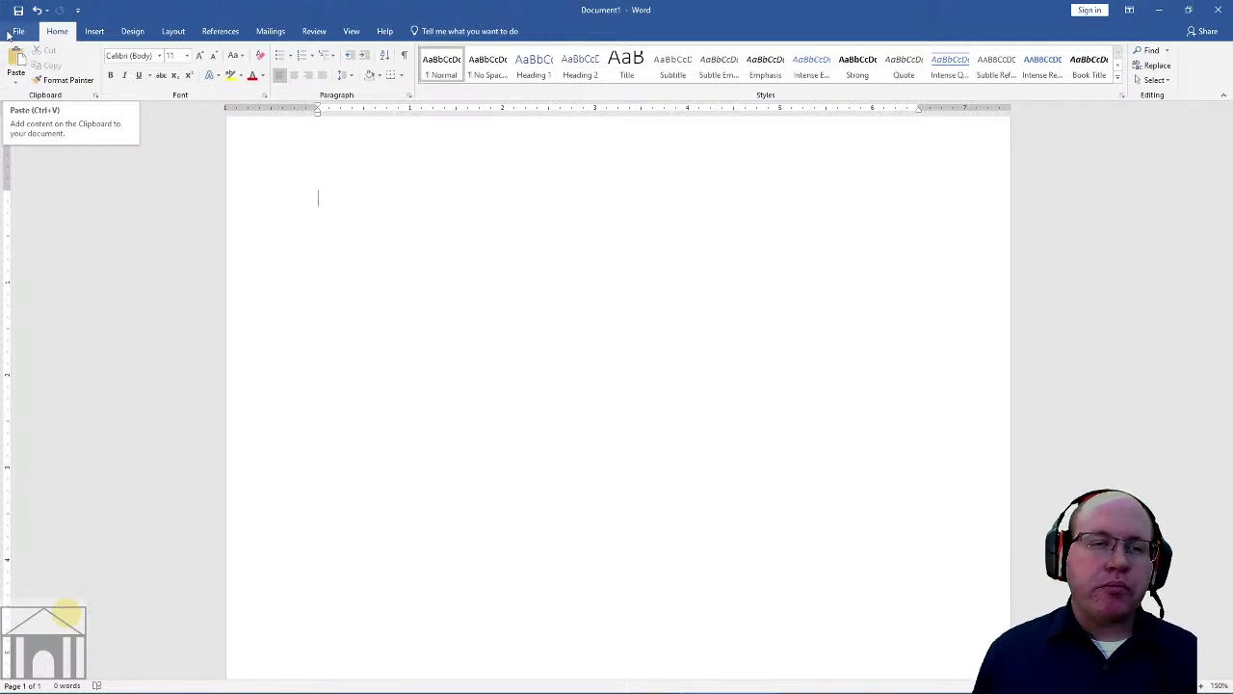
Step: Examine the paste options, the list of fonts and the available font sizes without changing any of them
click(16, 85)
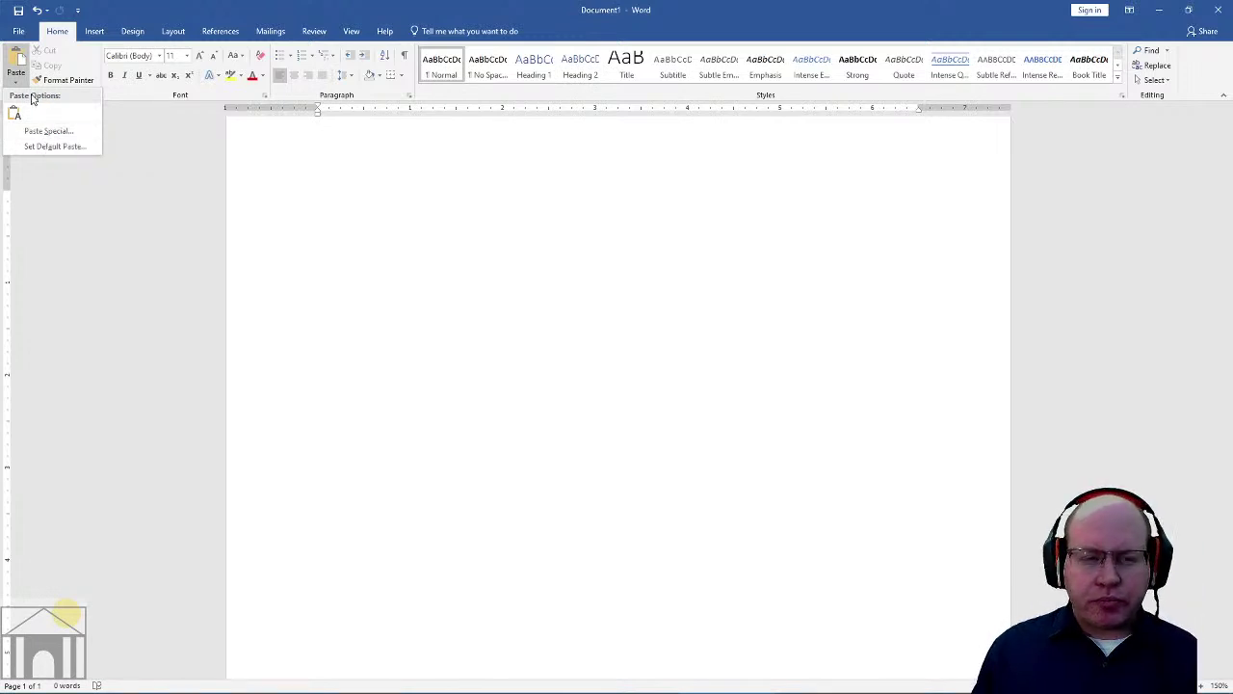
click(108, 101)
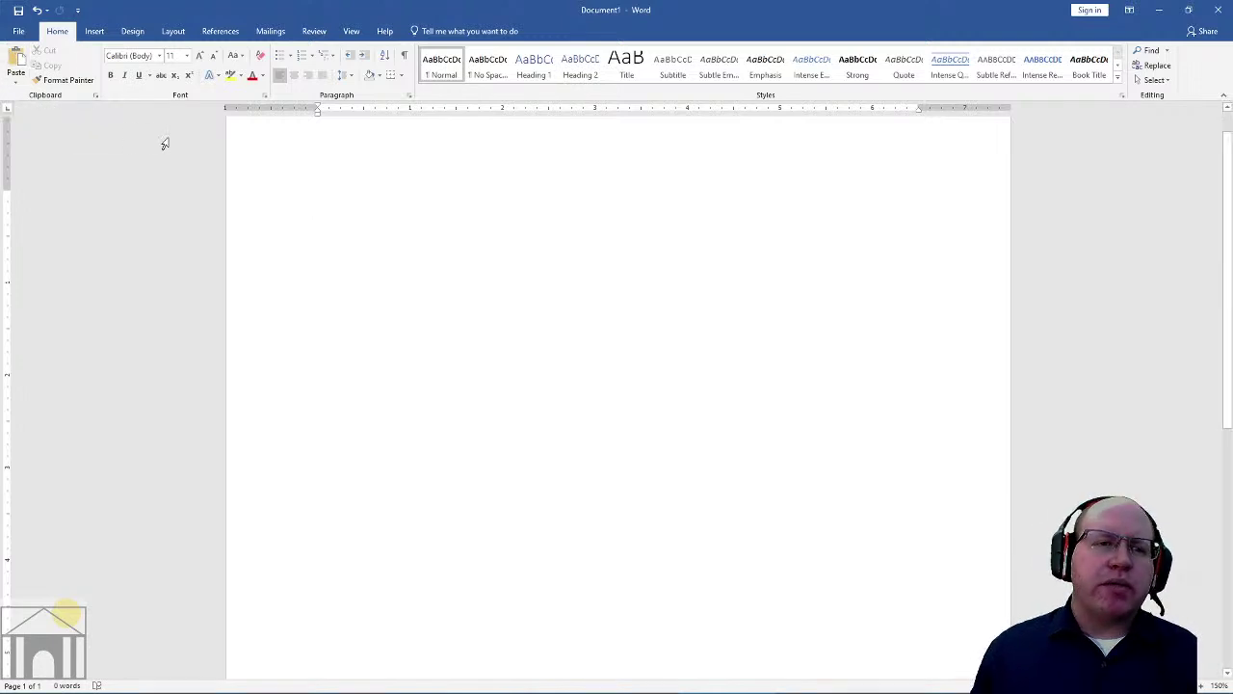
click(159, 56)
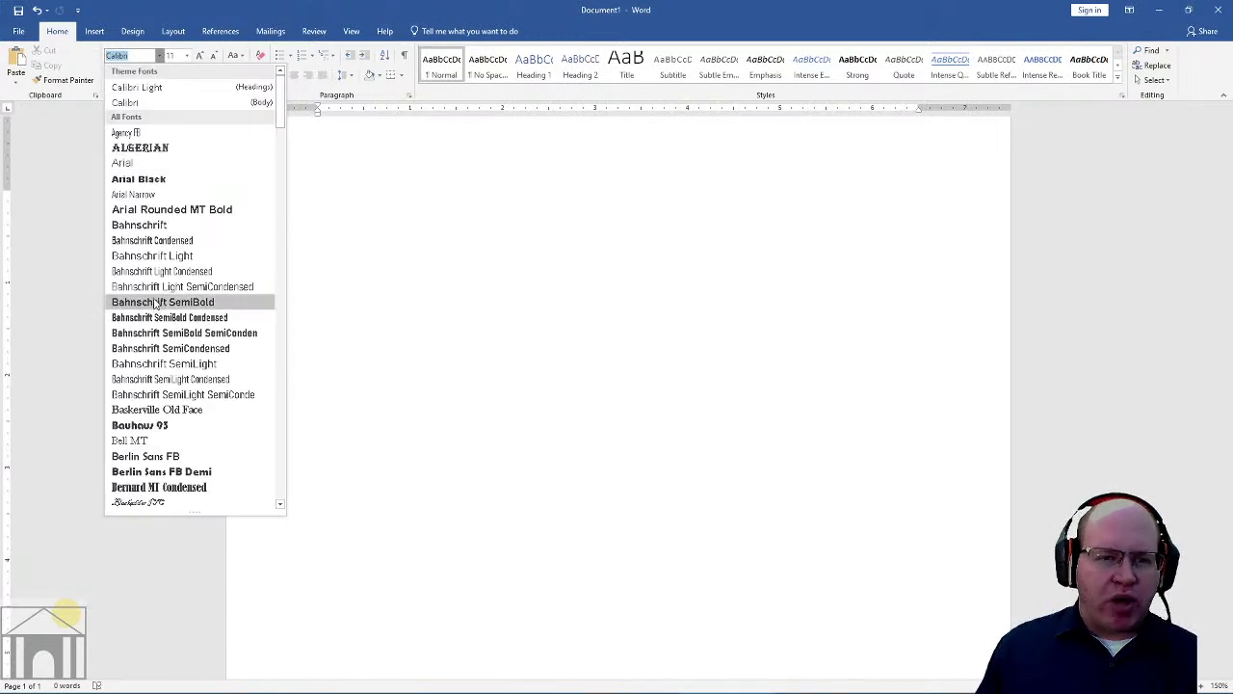
click(160, 58)
click(141, 55)
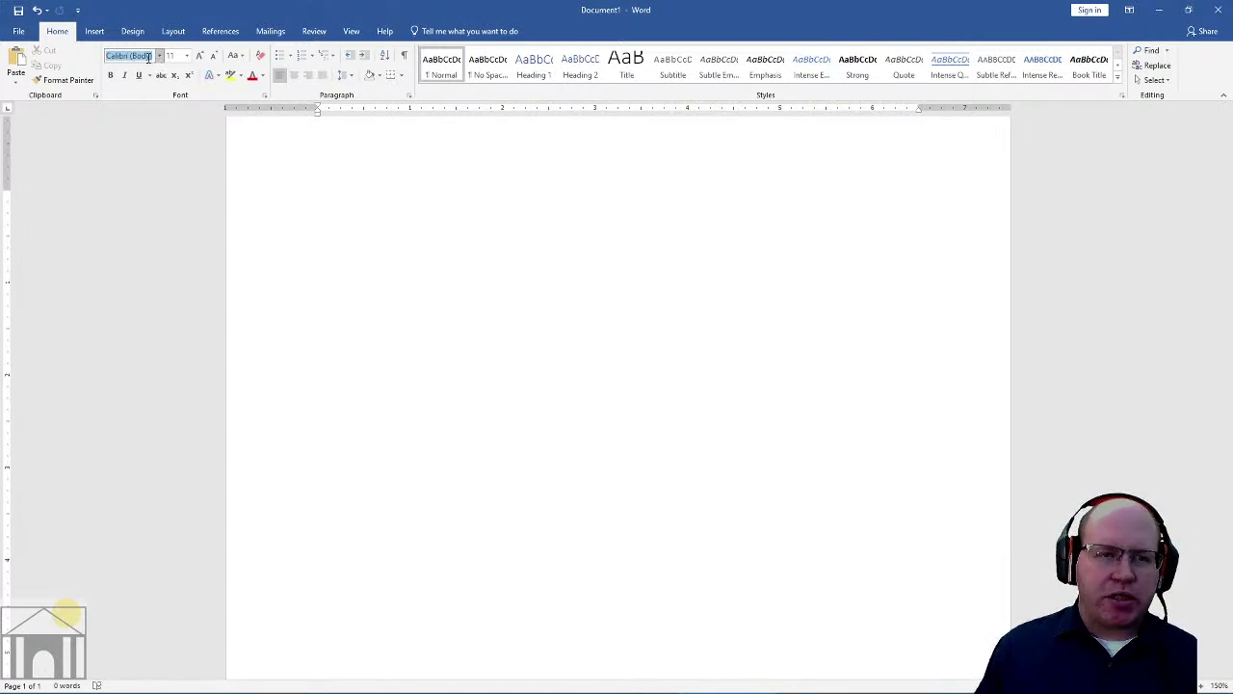
click(160, 56)
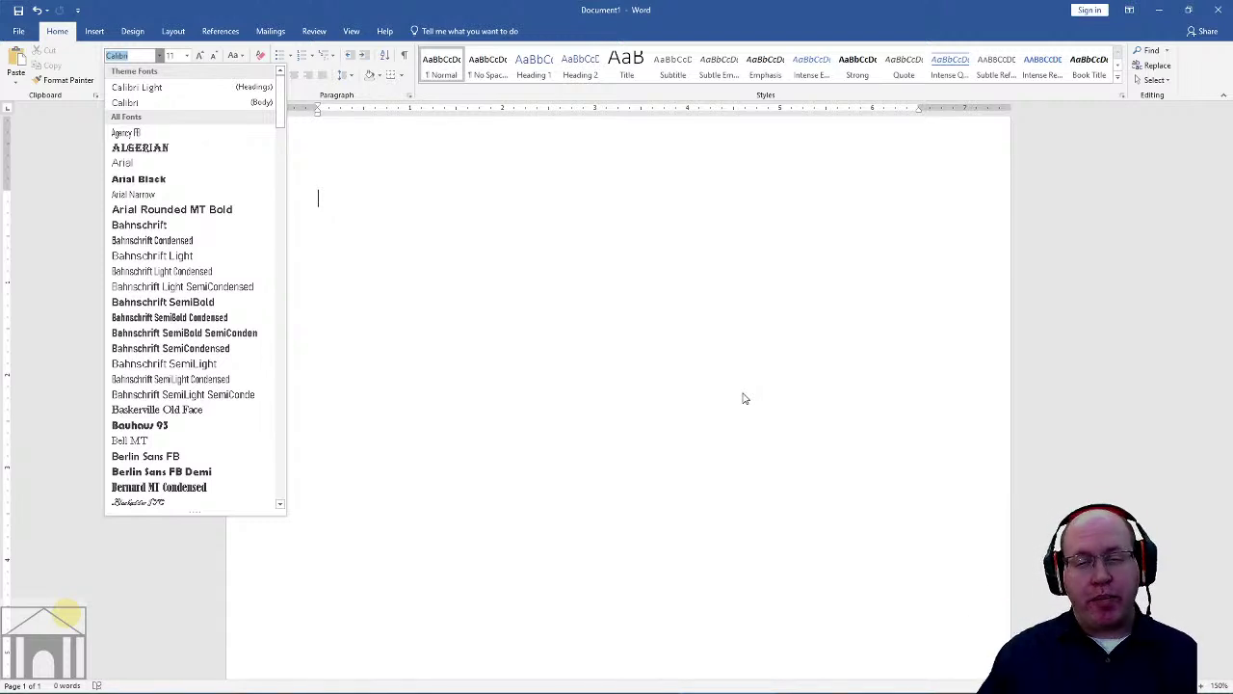
click(567, 322)
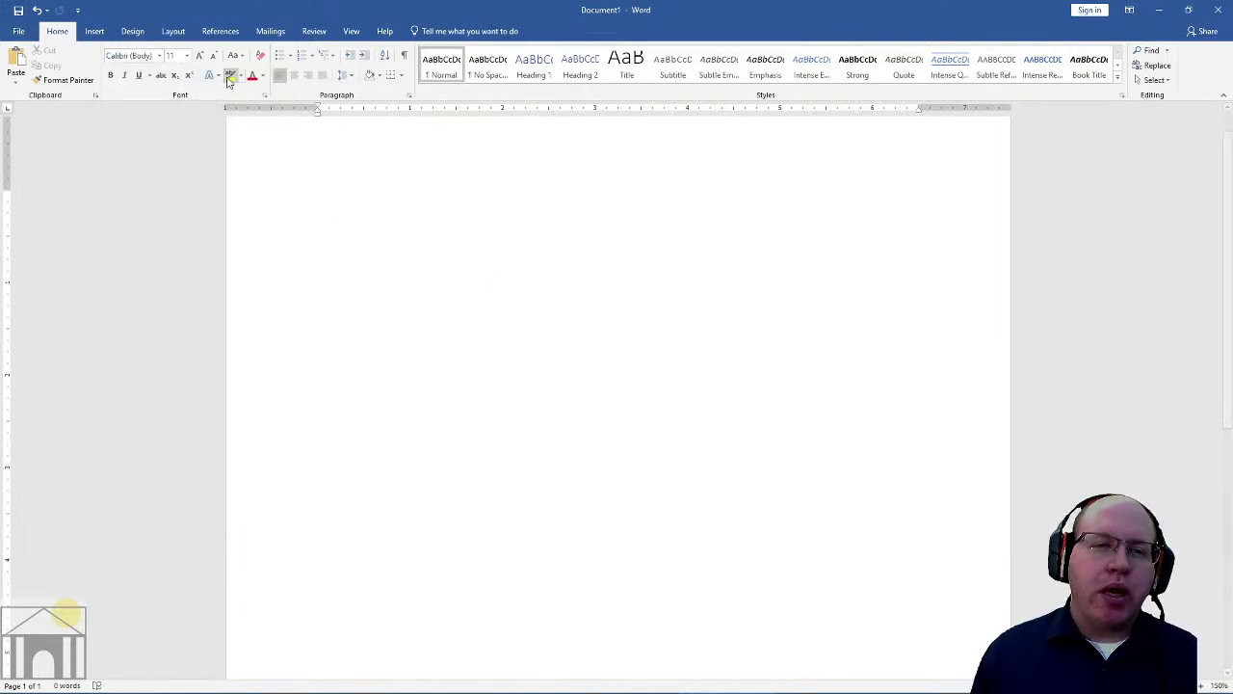
click(187, 55)
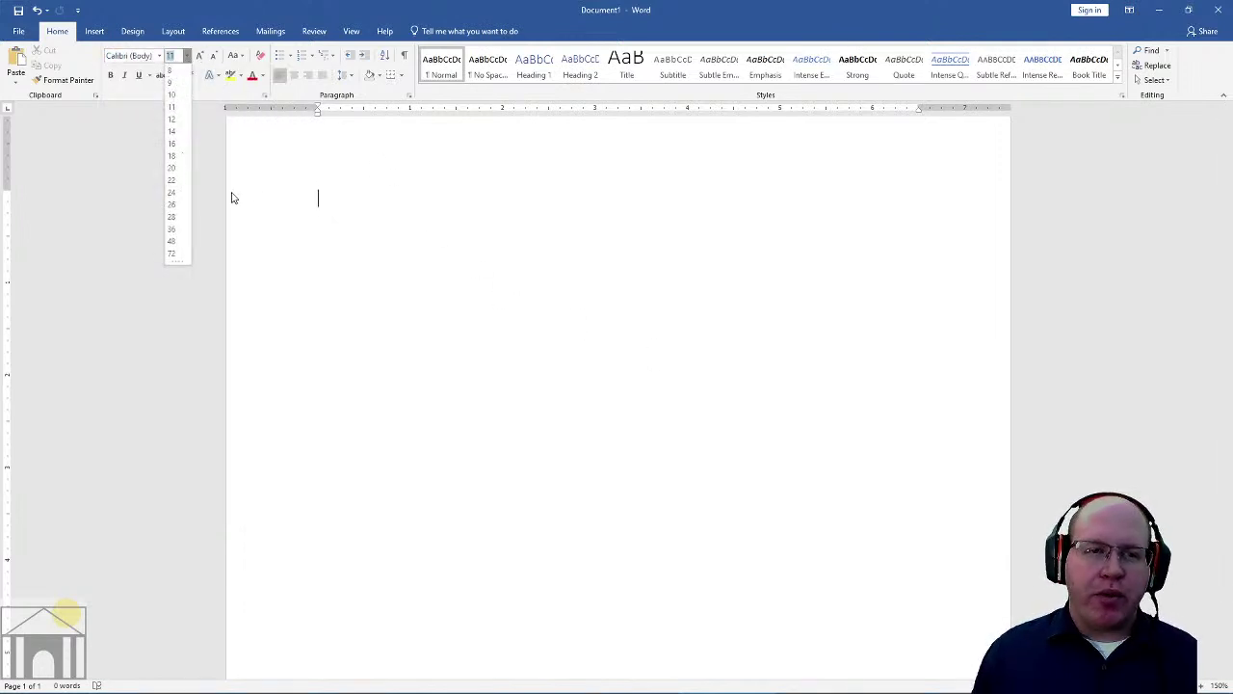
click(277, 223)
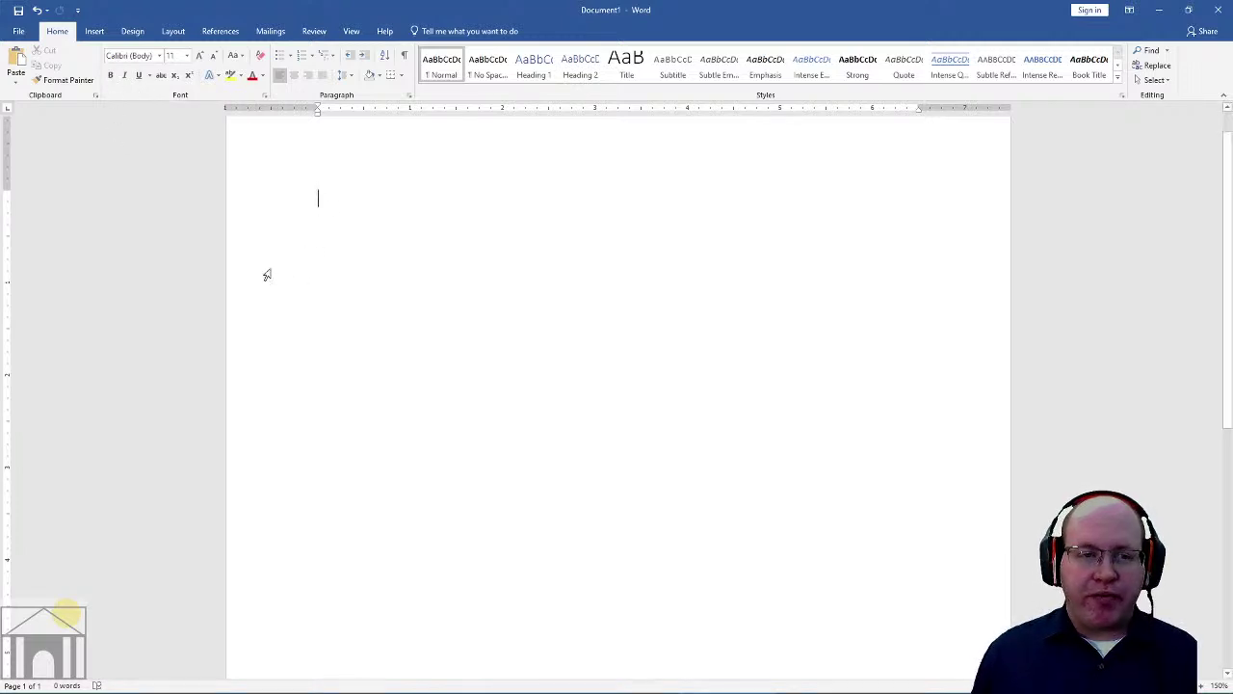
Step: Write "Bold" in bold at the start of the page, directly followed by "notbold" in regular weight
click(111, 75)
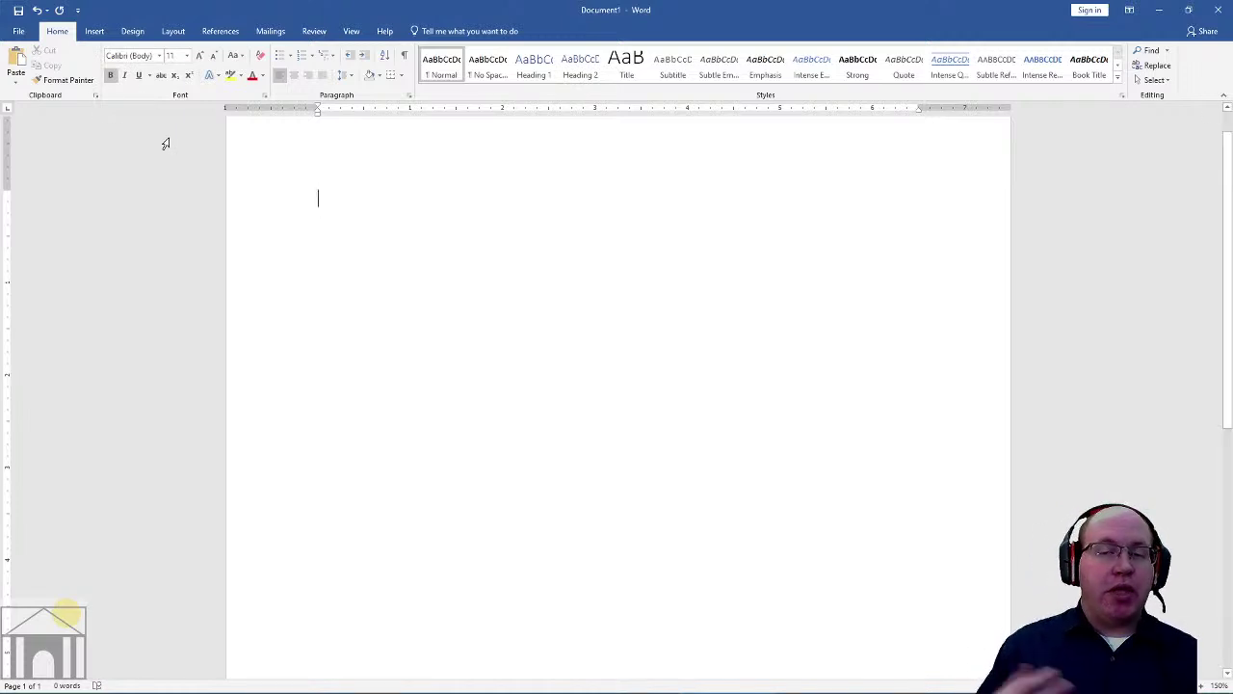
text(Bold)
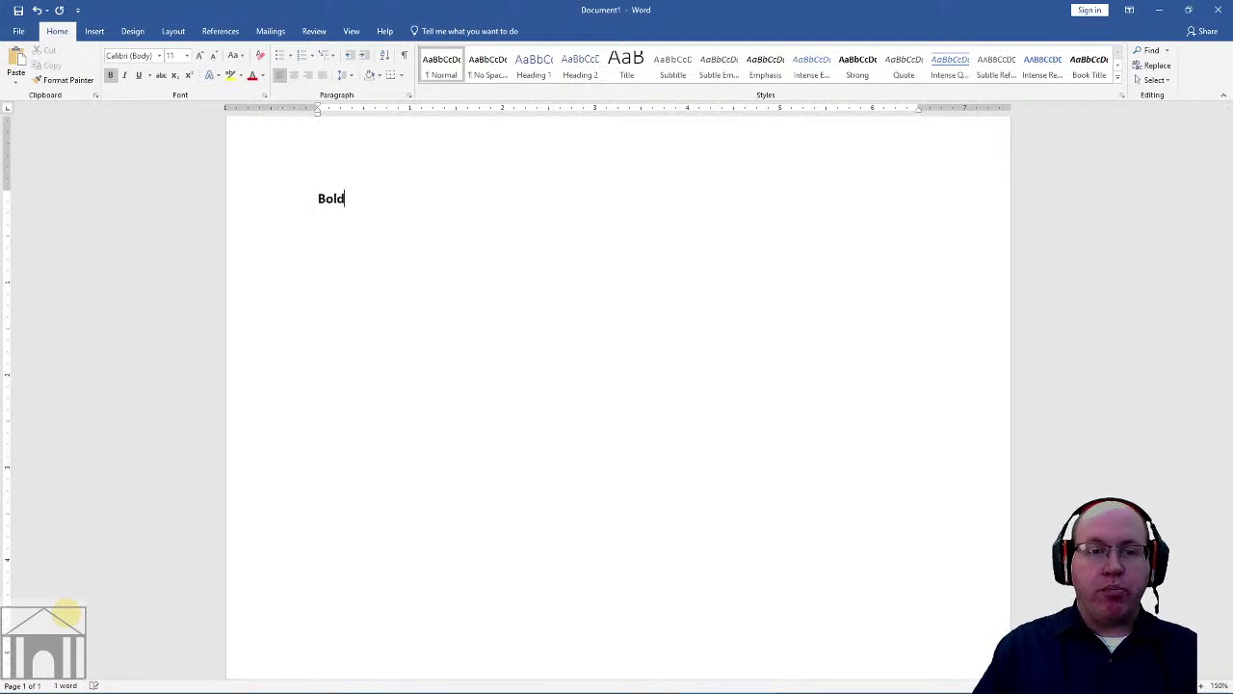
click(110, 79)
text(not)
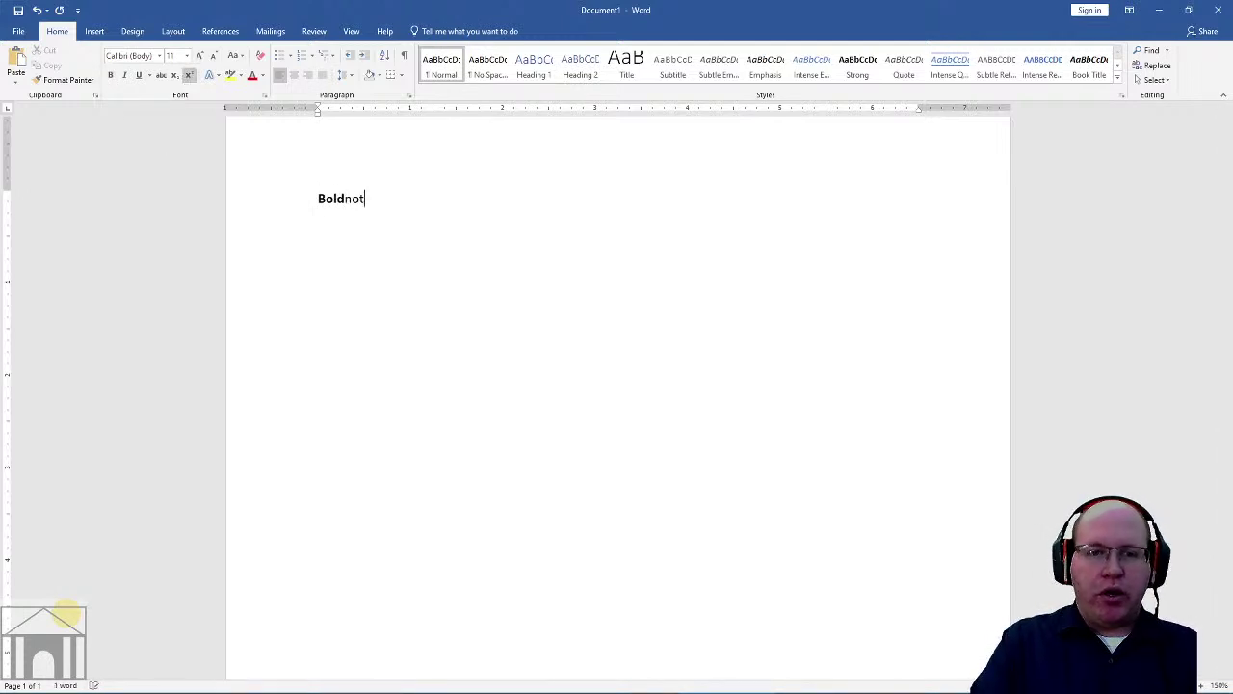
text(bold)
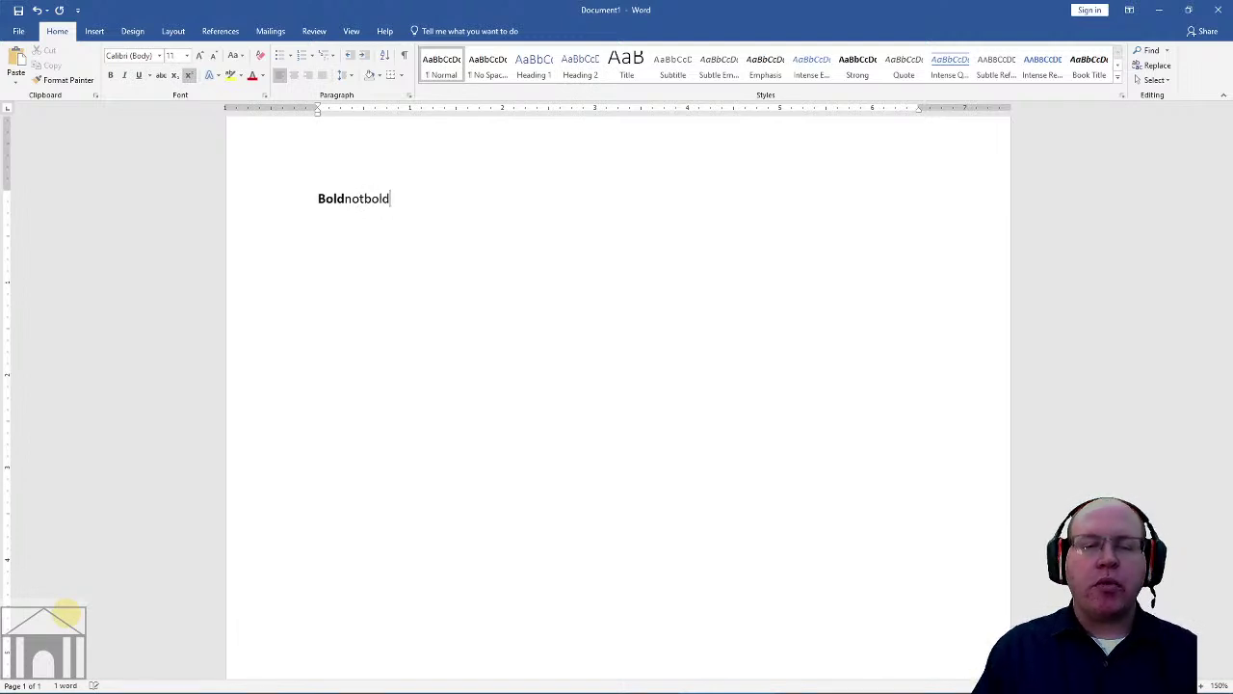
Step: Delete the bold and regular sample text from the page and turn bold formatting off
drag(392, 193, 308, 187)
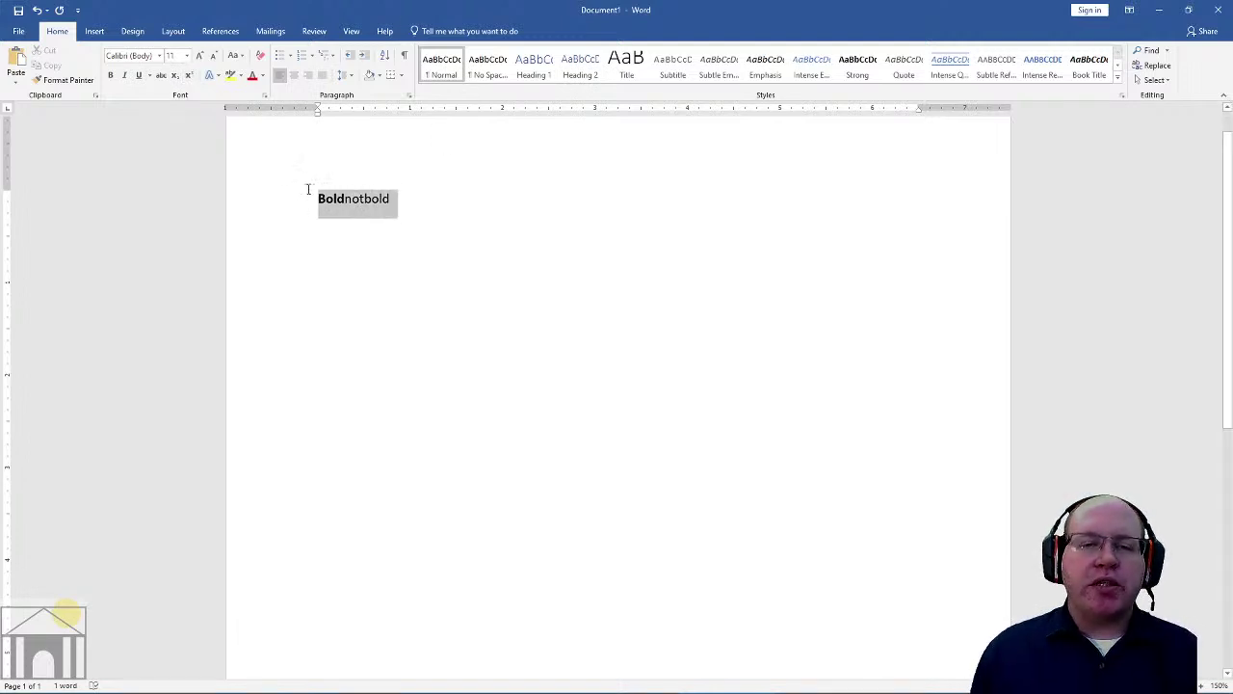
key(Delete)
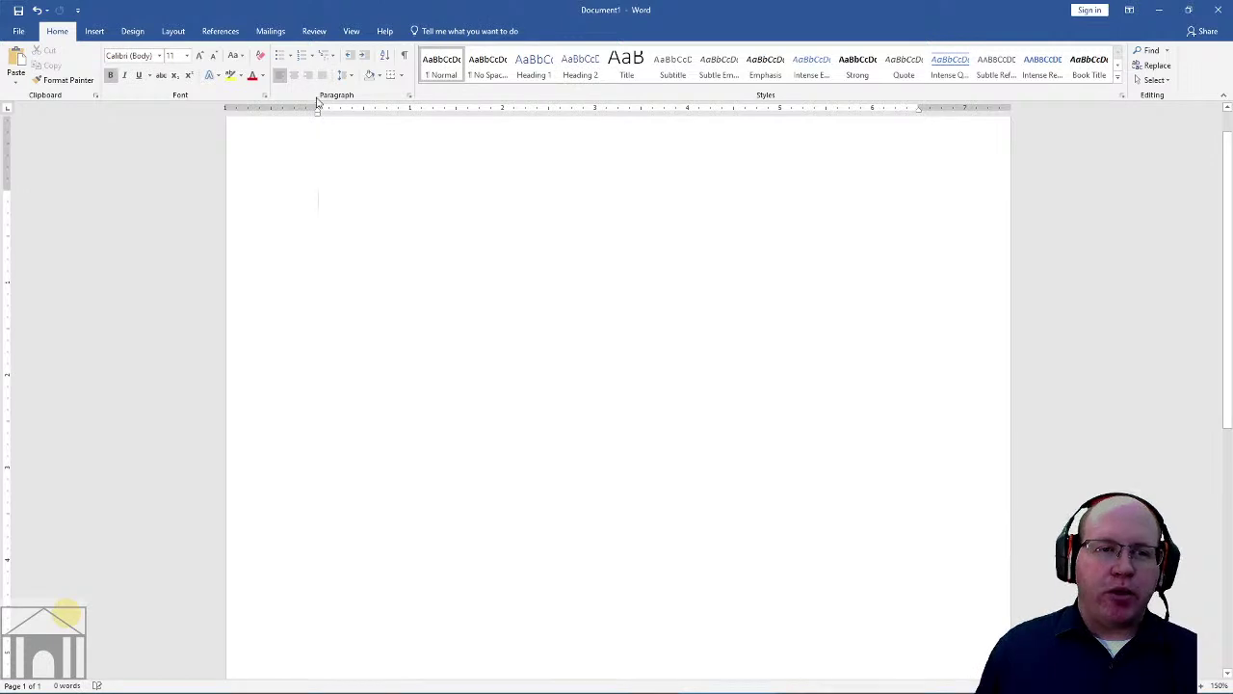
click(112, 77)
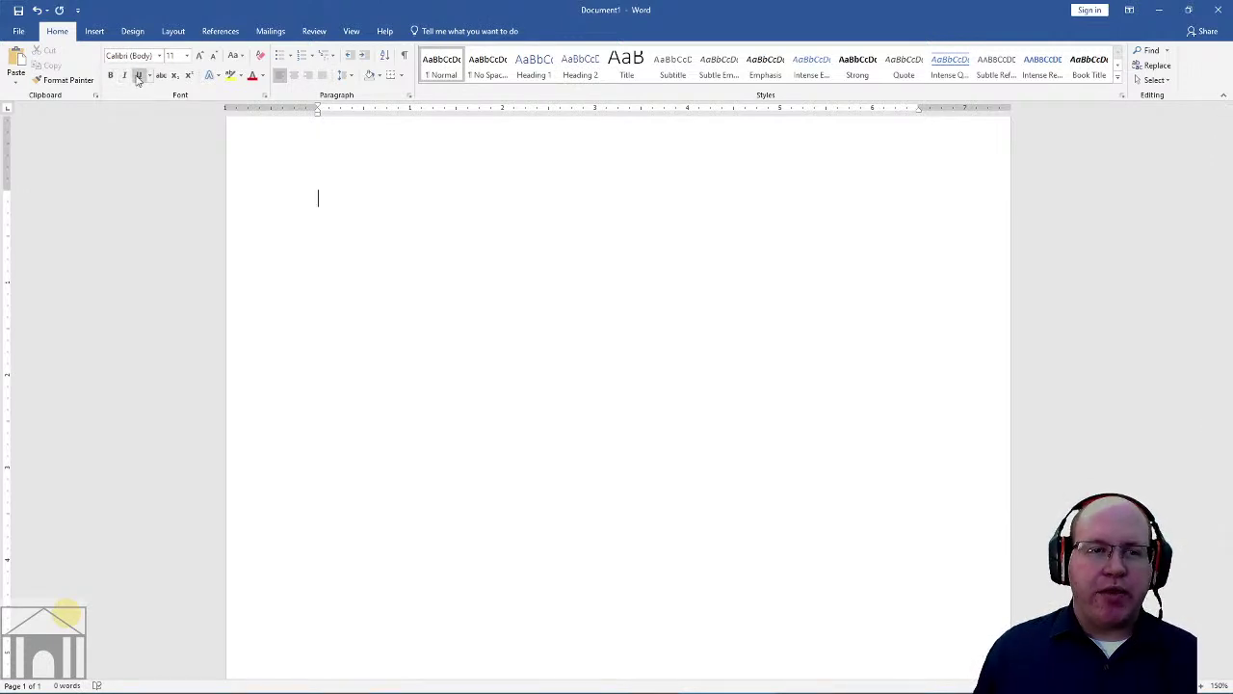
Step: Write "Underlined text" with underlining at the start of the page, and delete it
click(137, 75)
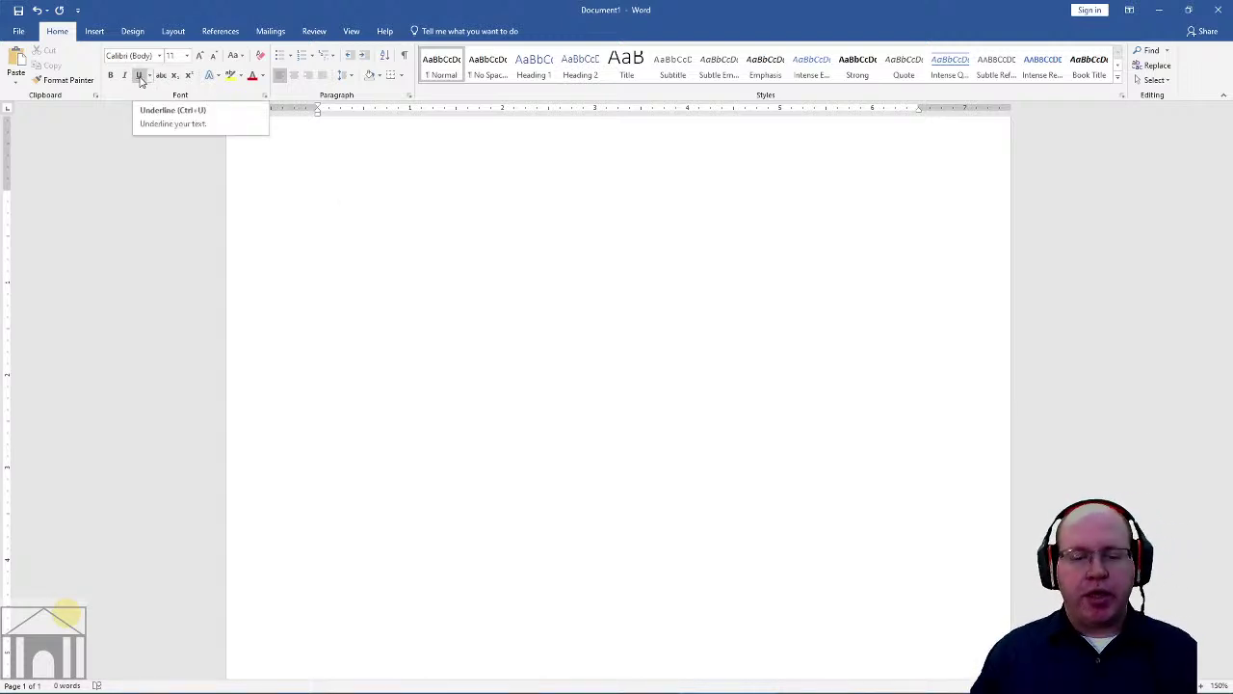
click(143, 78)
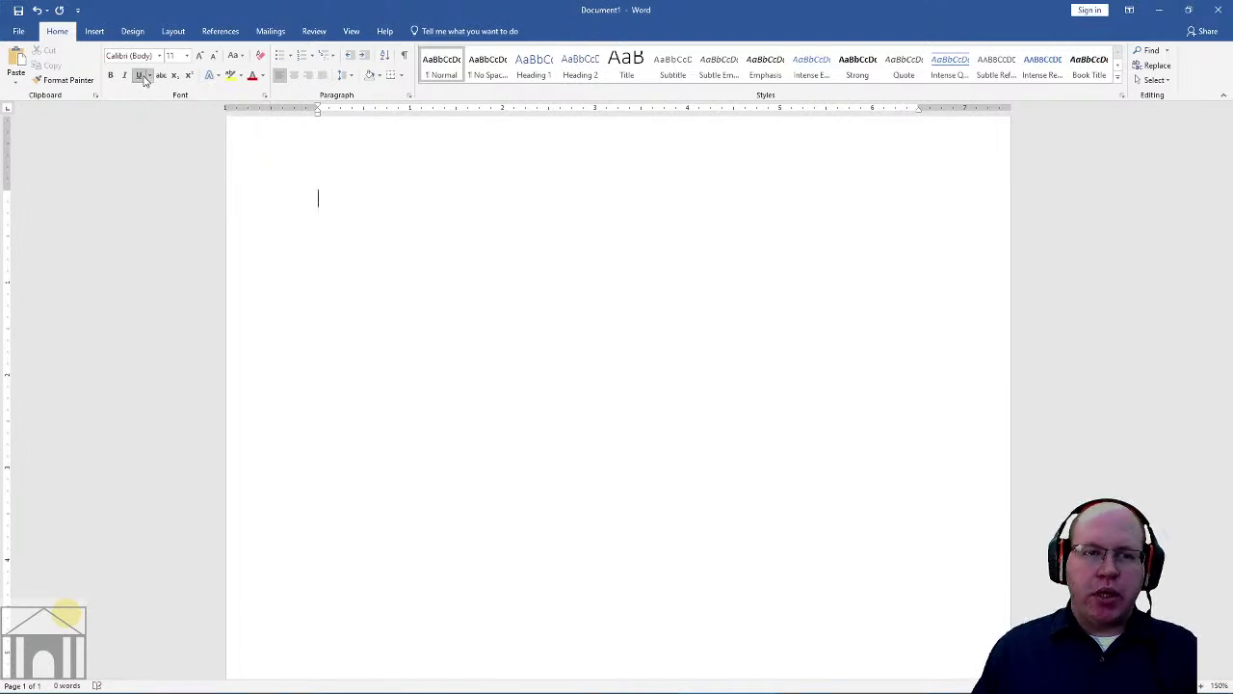
text(underlined text)
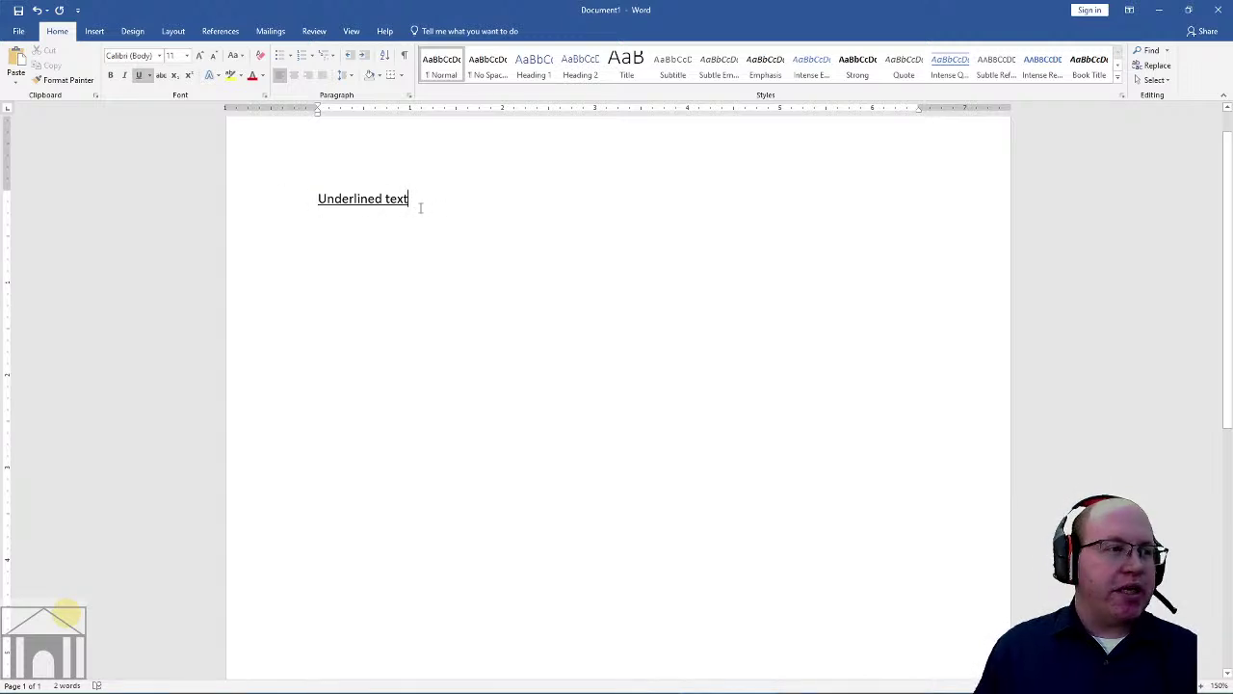
click(299, 189)
key(Delete)
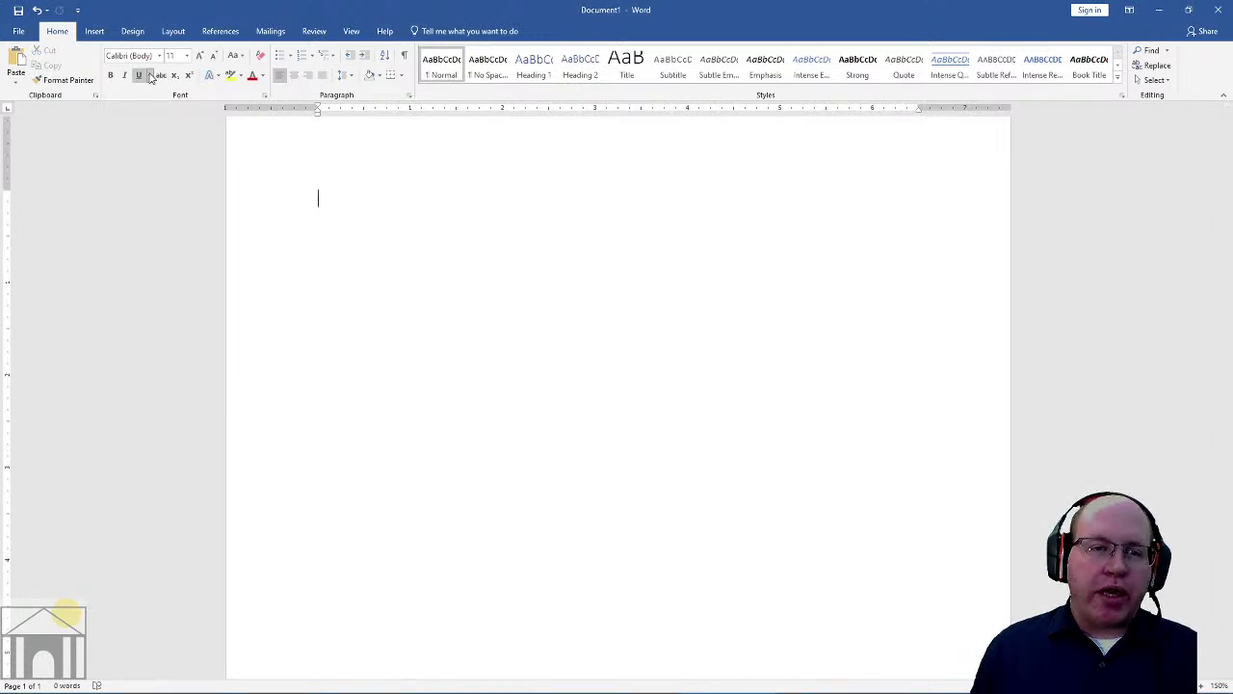
Step: Examine the available underline styles and the numbering library without applying any of them
click(150, 75)
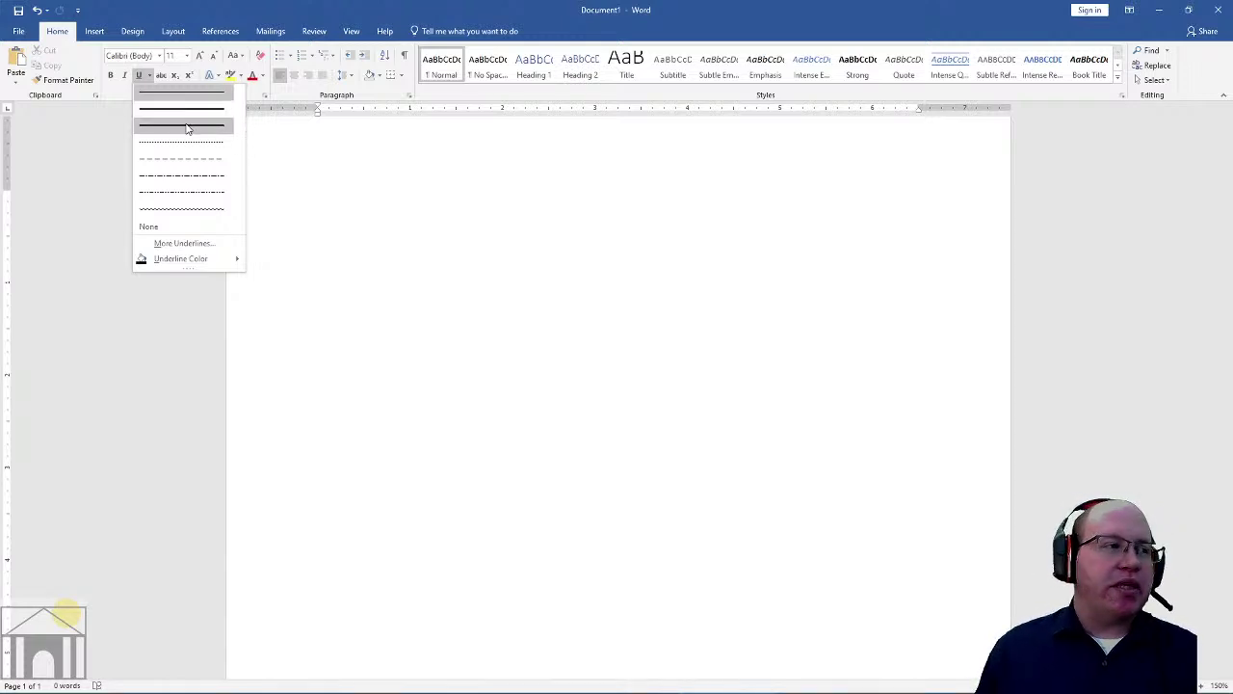
click(92, 135)
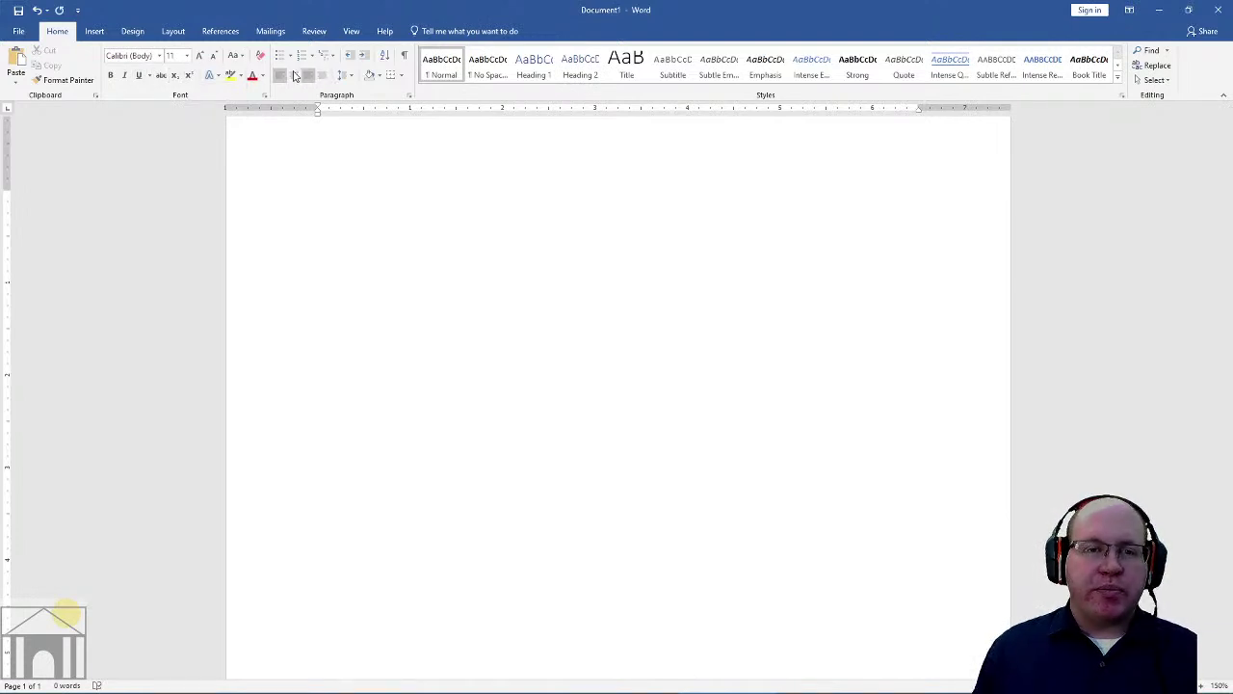
click(311, 57)
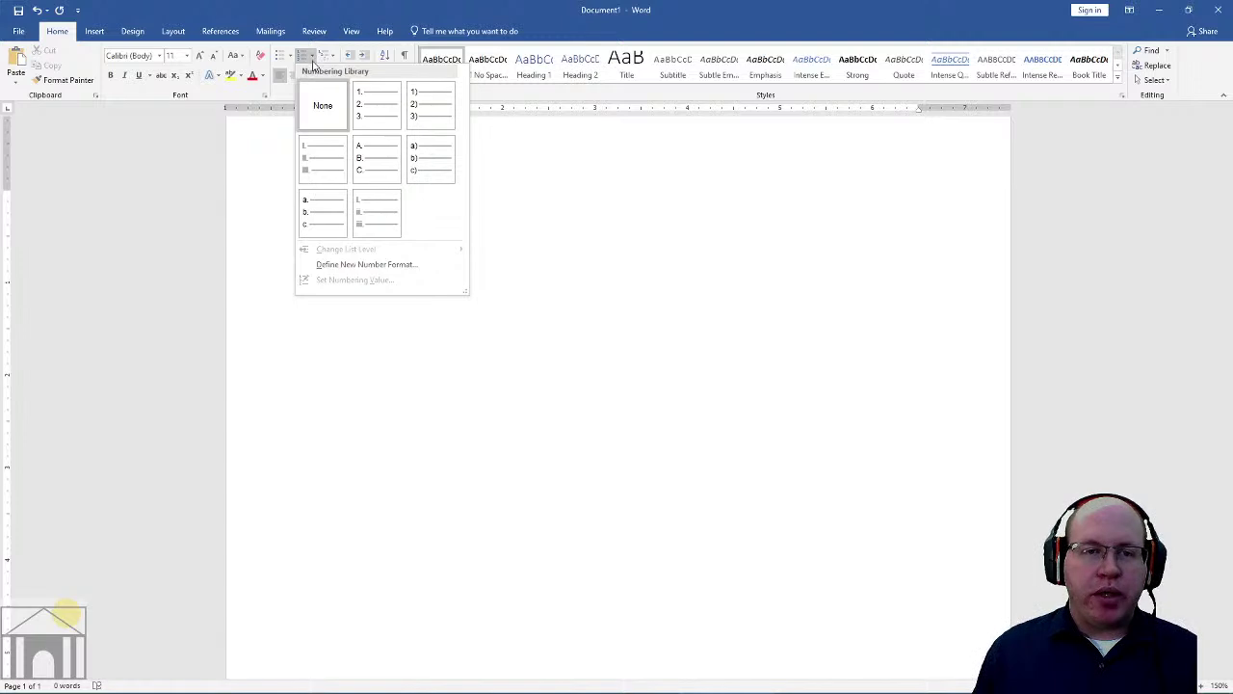
click(311, 57)
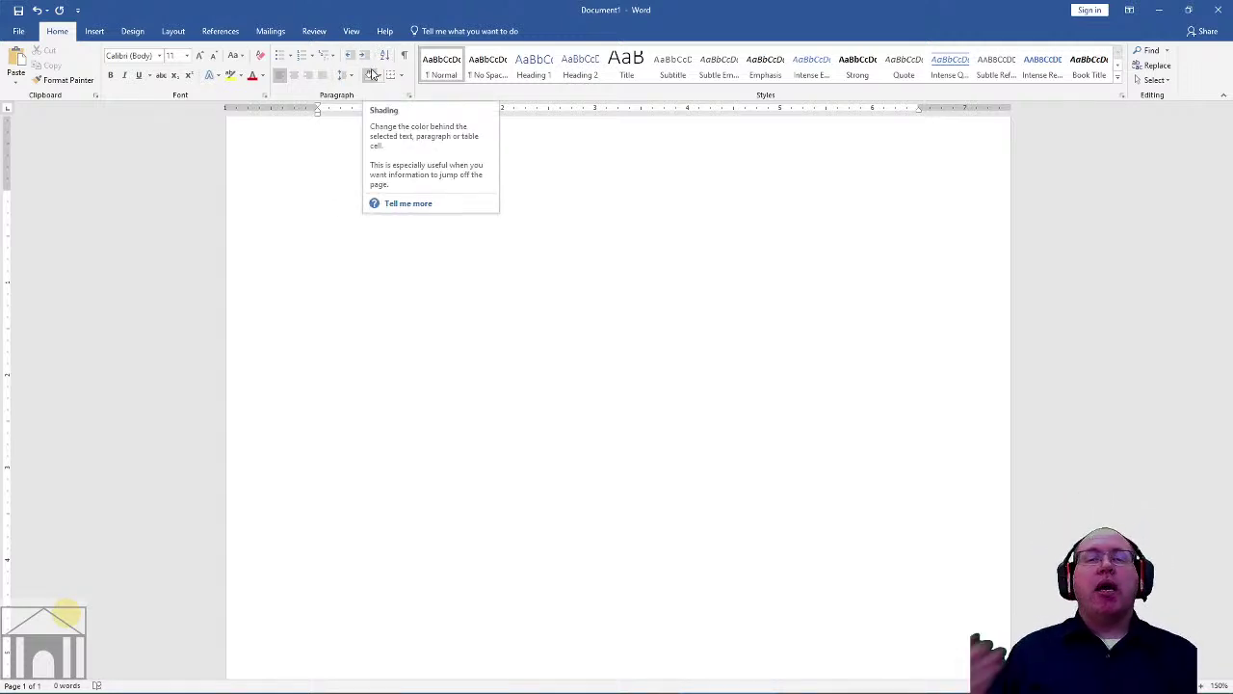
Step: Examine the basic and advanced font settings, including effects and character spacing, without changing any of them
click(265, 96)
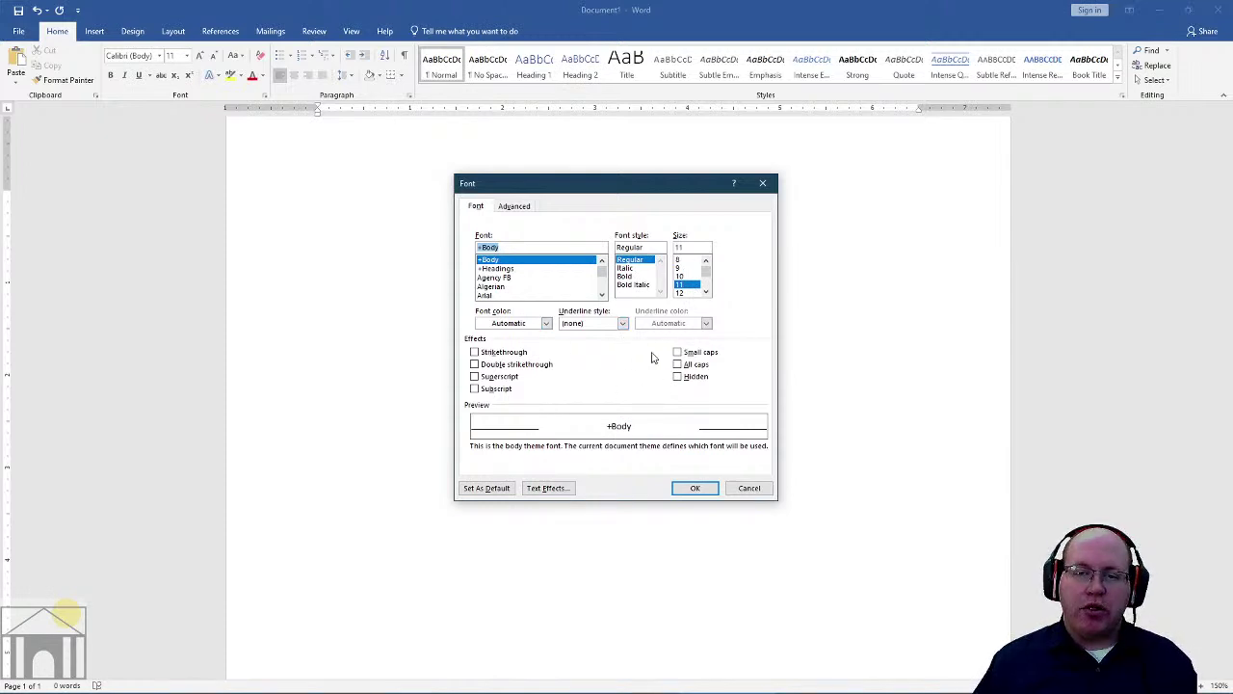
click(515, 208)
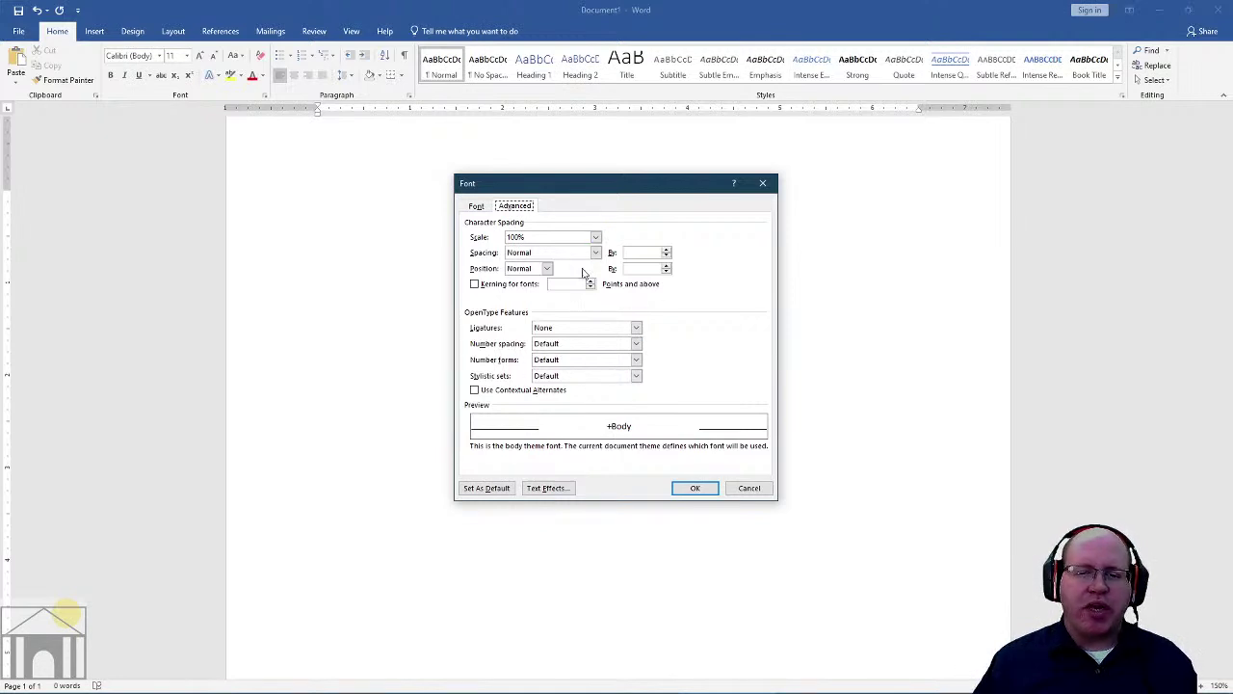
click(476, 206)
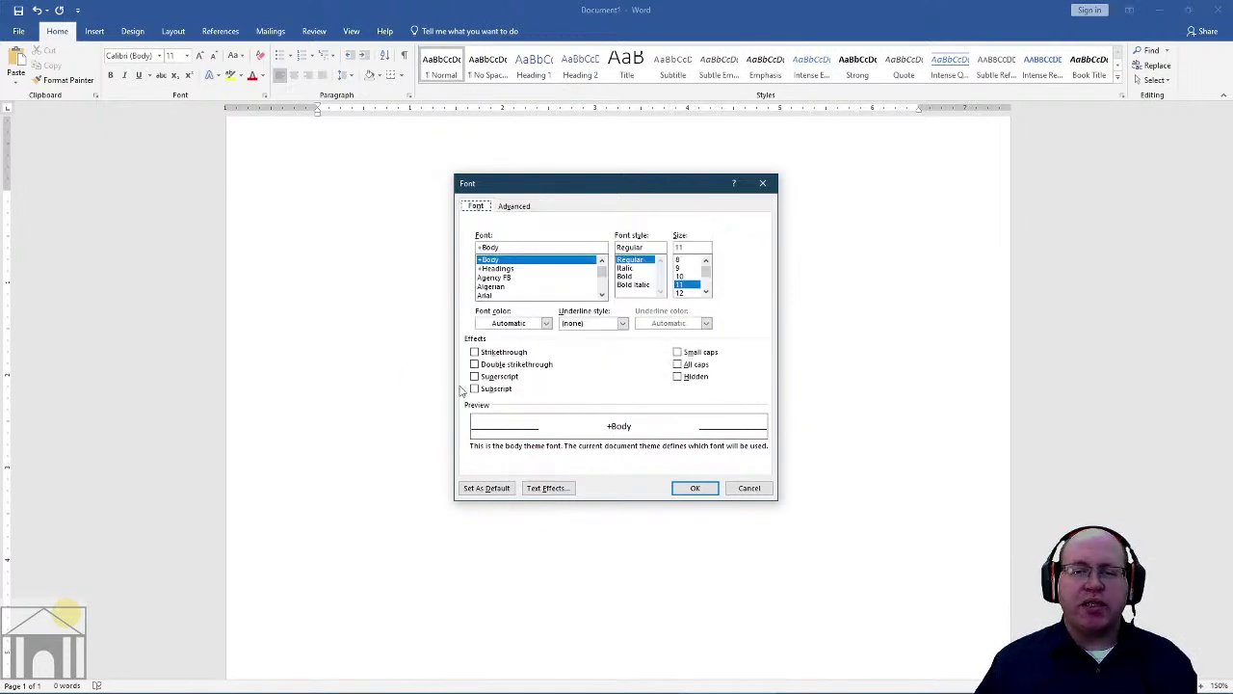
click(748, 487)
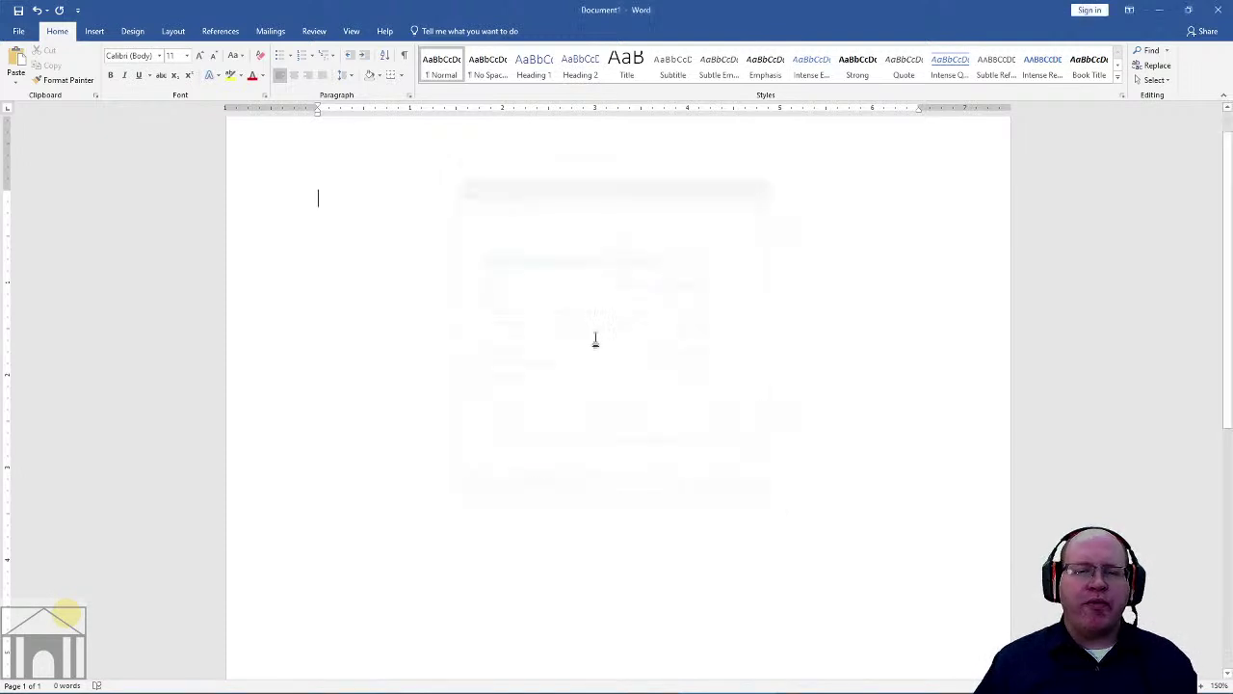
Step: Set the paragraph spacing so that no space is added between paragraphs of the same style
click(409, 94)
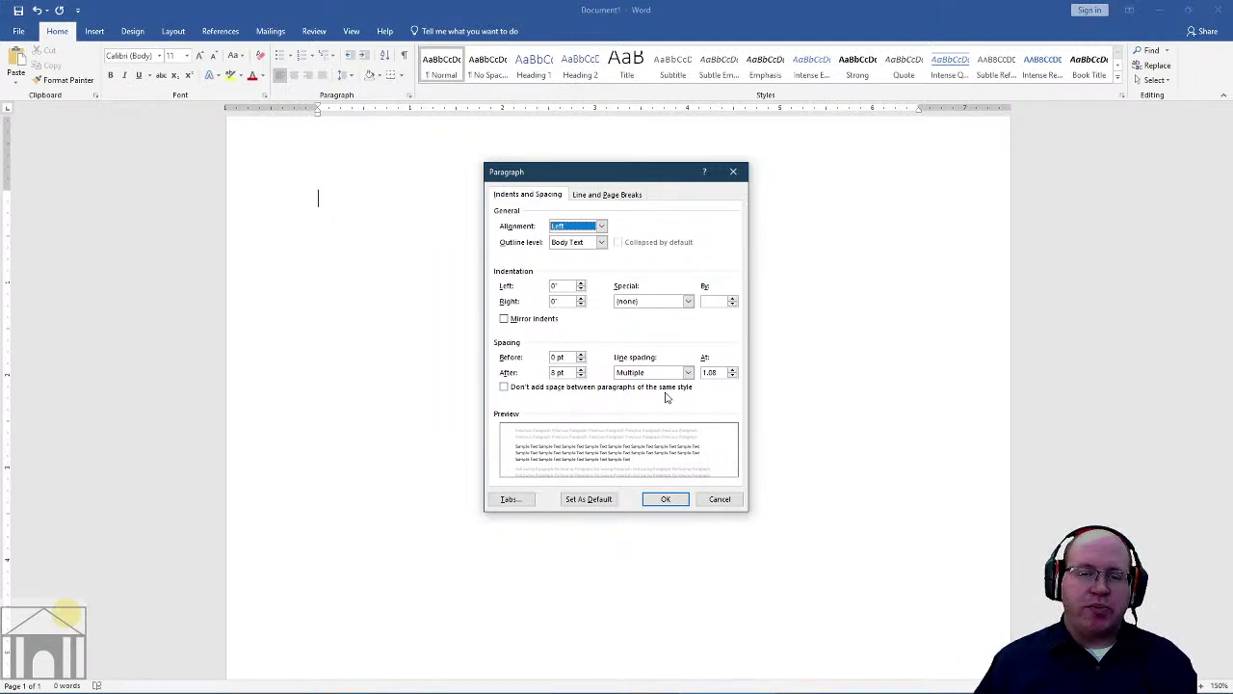
click(505, 387)
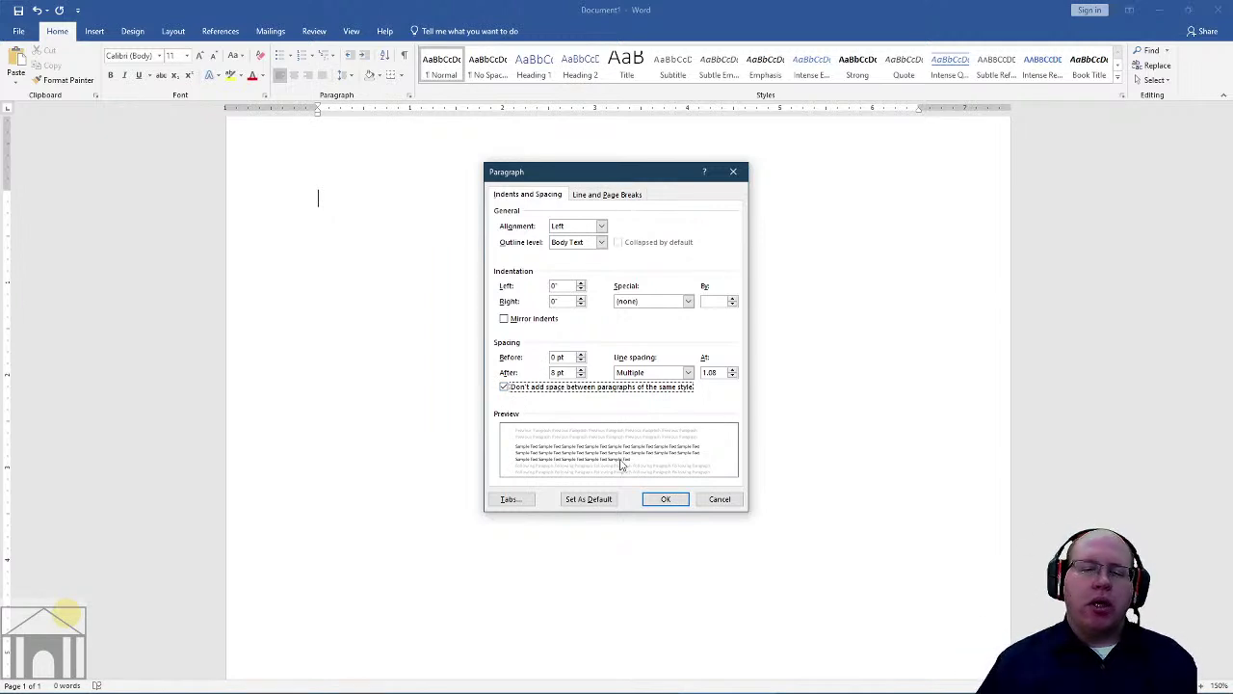
click(659, 498)
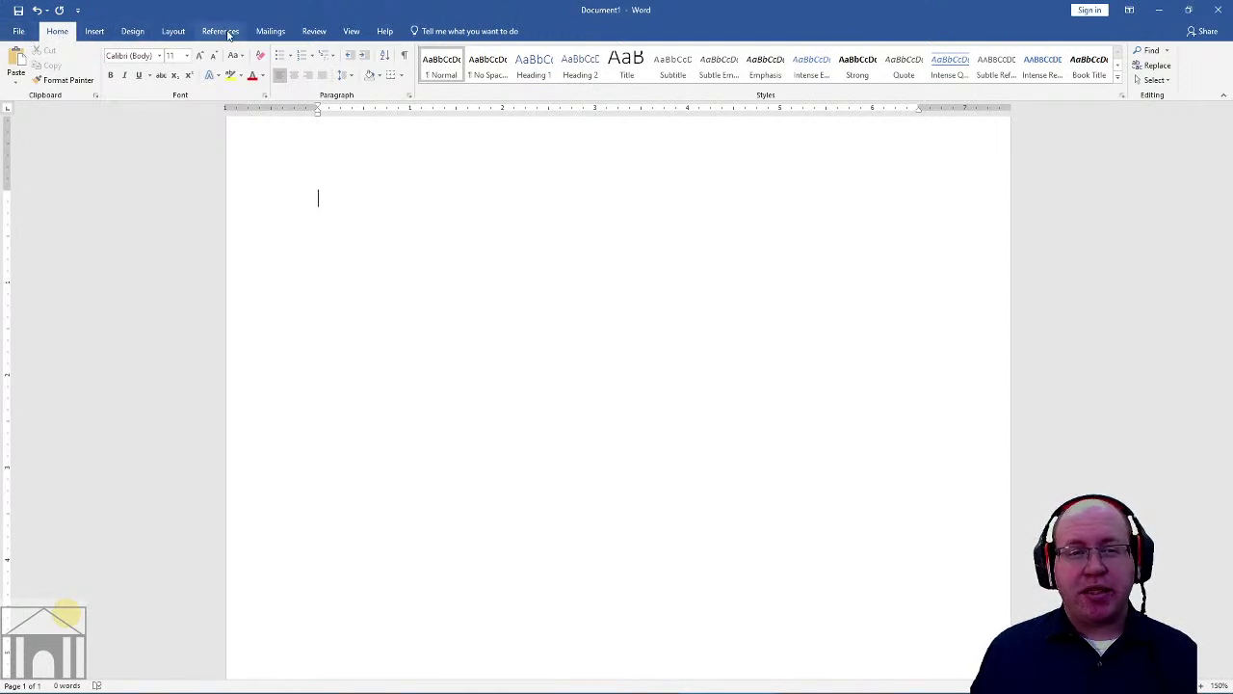
Step: Examine the document information, the templates for new documents, and the locations for opening and saving files
click(18, 31)
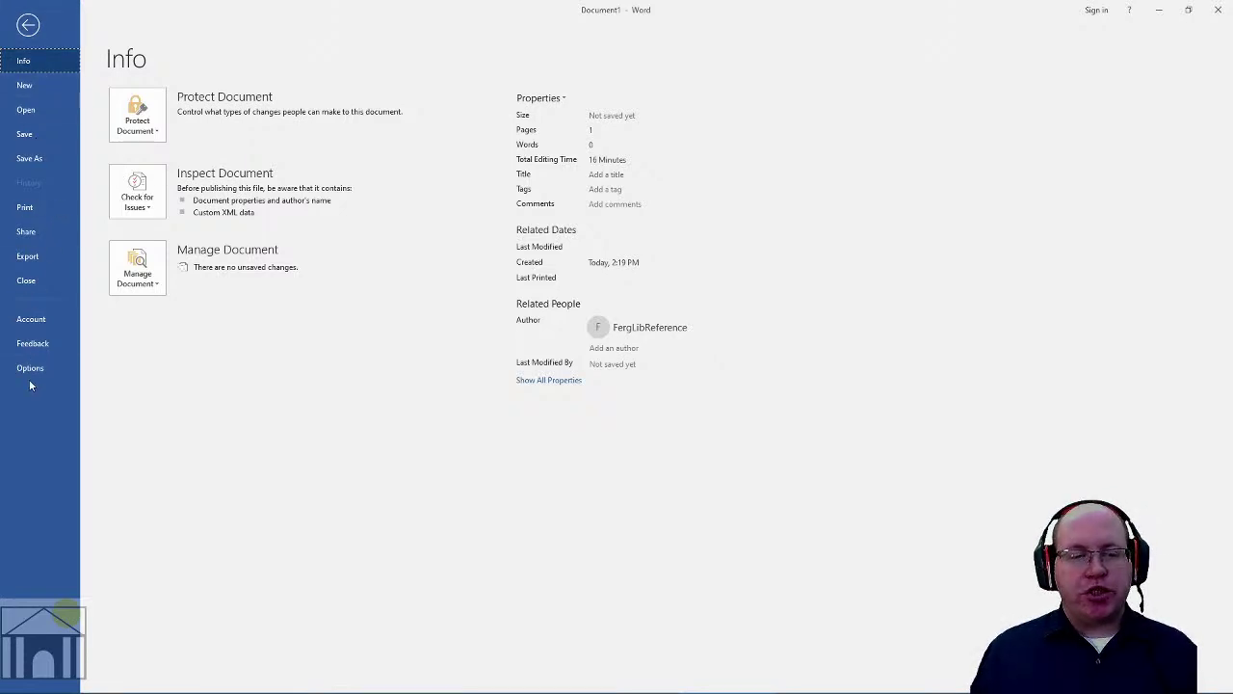
click(26, 89)
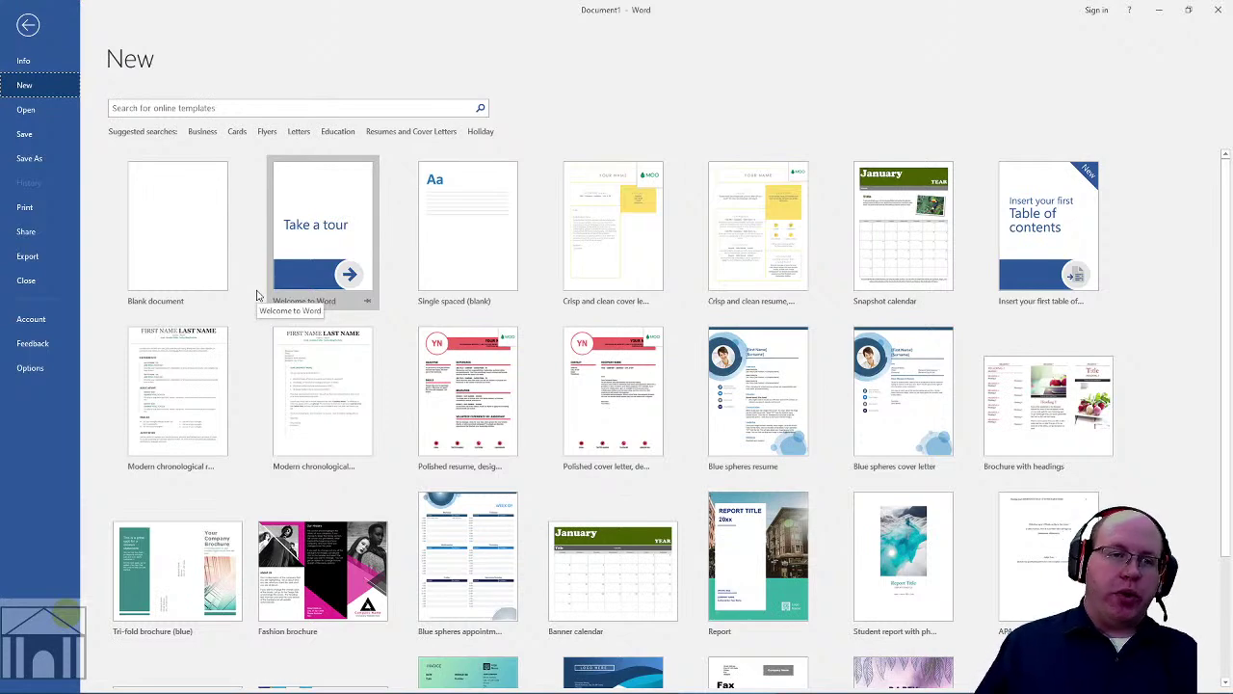
click(33, 112)
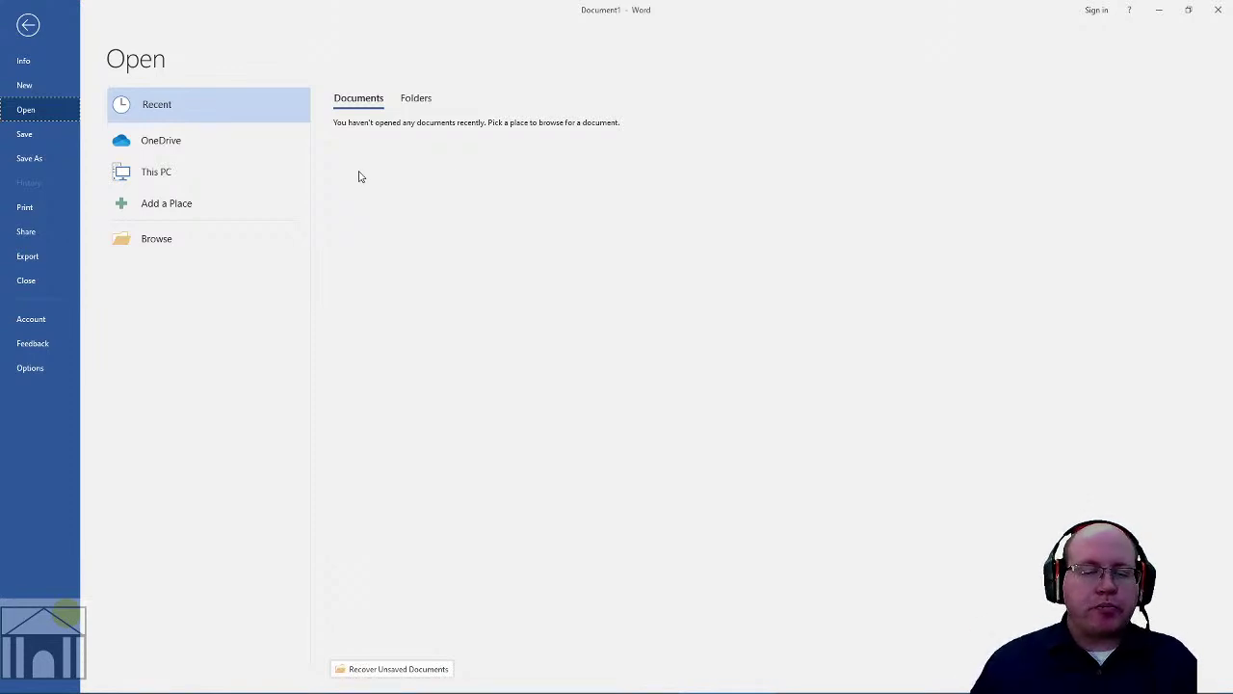
click(37, 134)
click(29, 135)
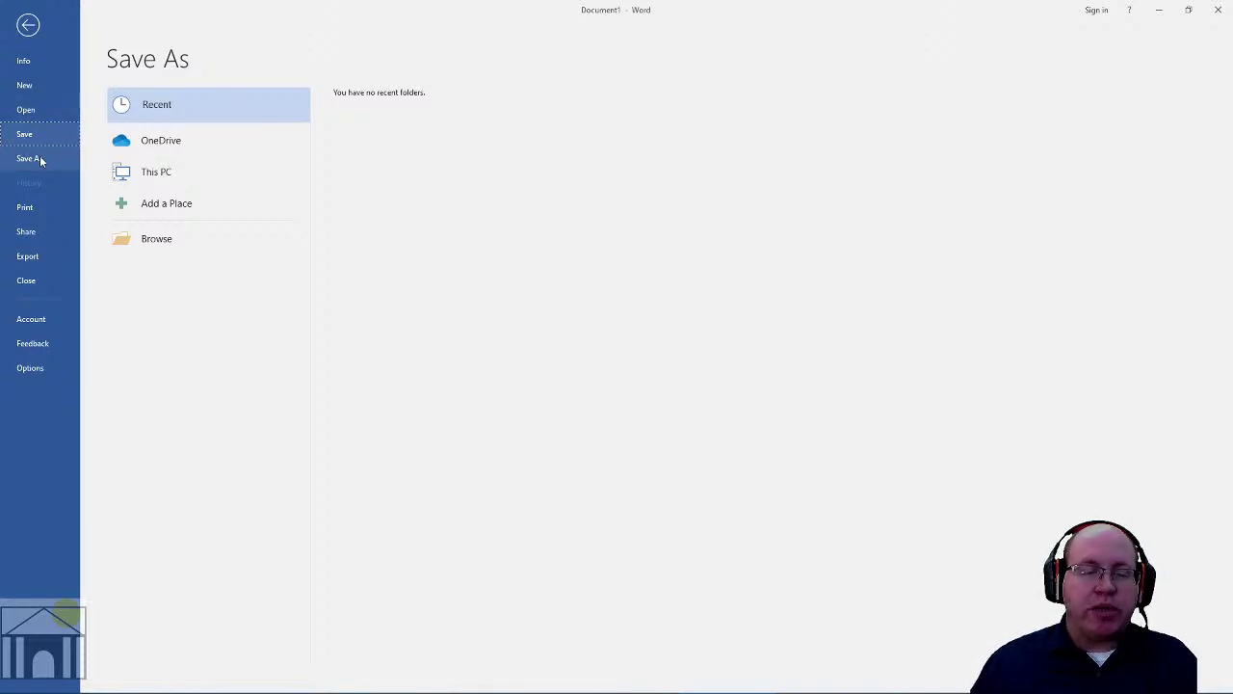
click(39, 109)
click(56, 61)
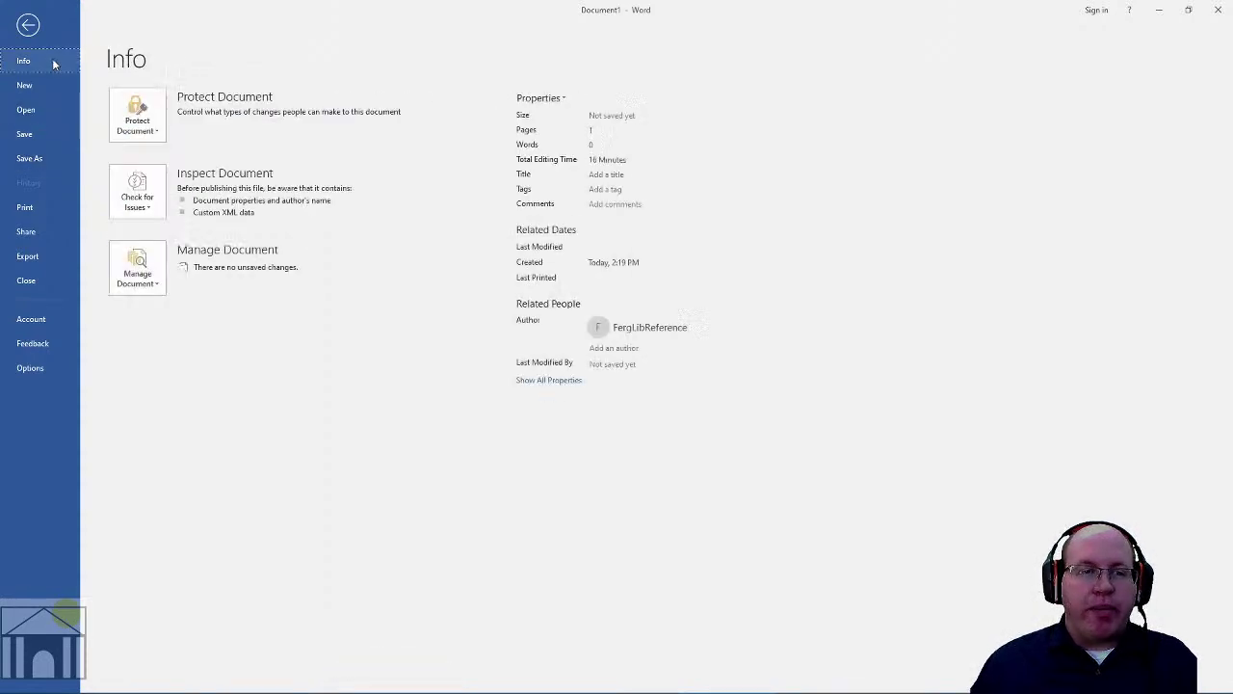
Step: Save the document on the Desktop under the file name BasicWordClass, and save it once more under the same name
click(26, 136)
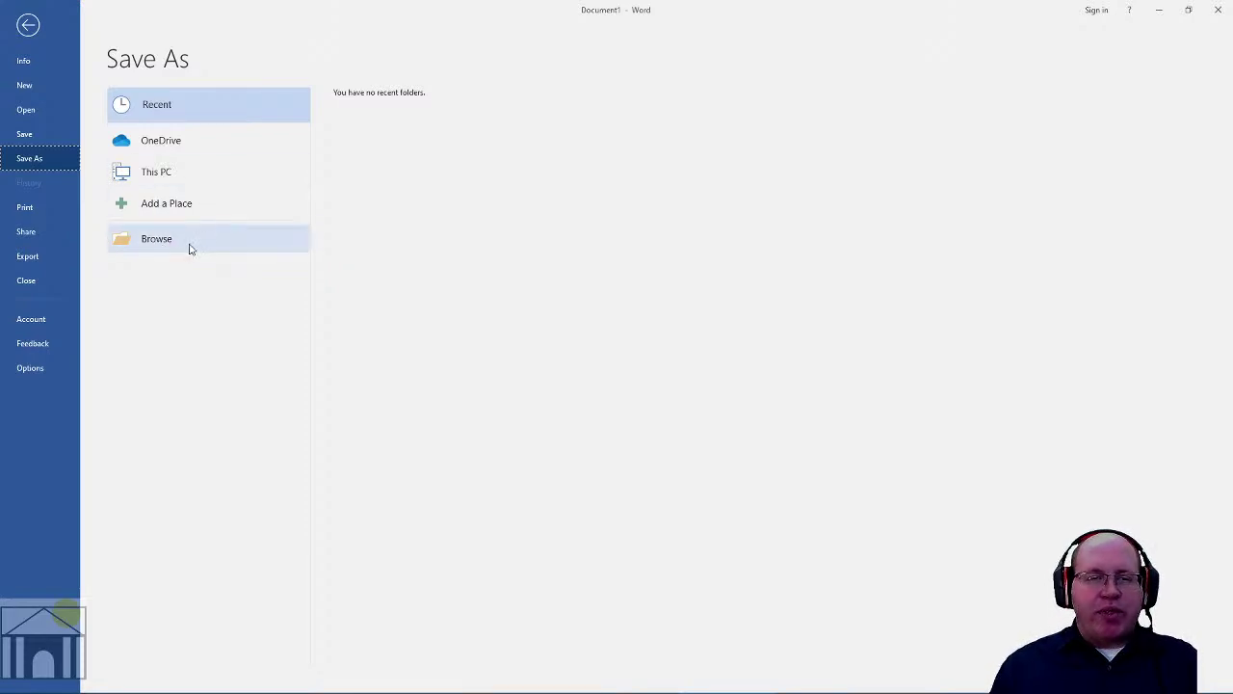
click(143, 235)
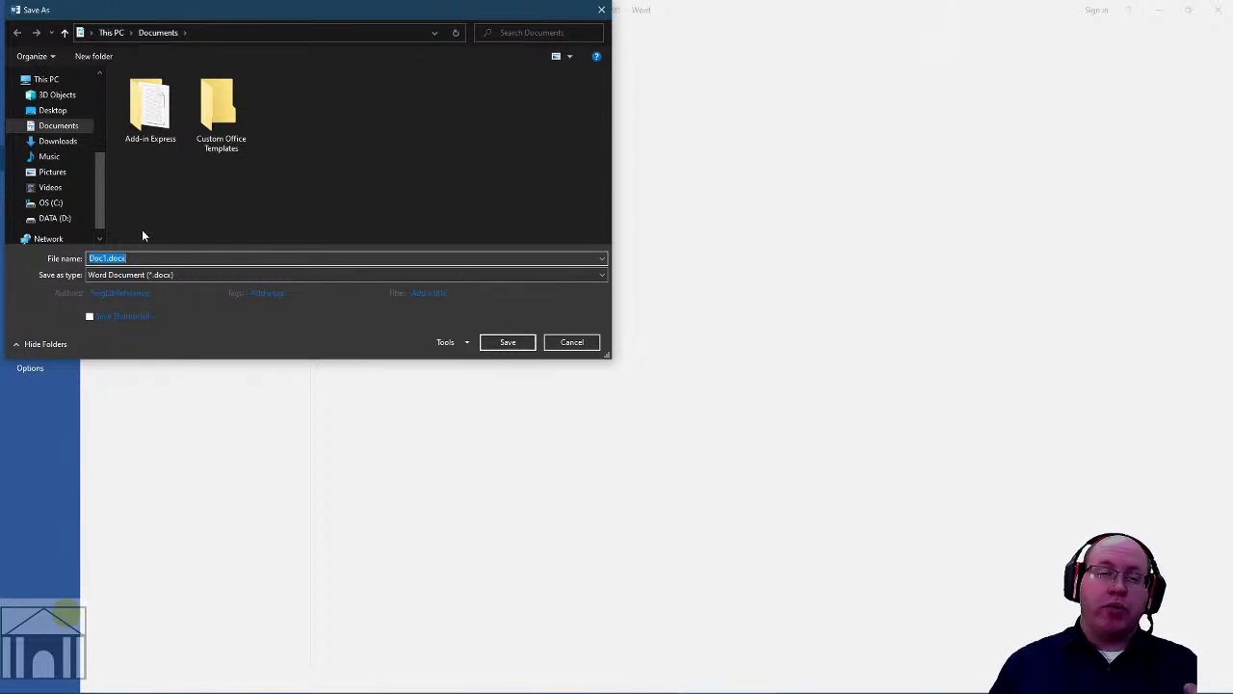
drag(273, 16, 403, 94)
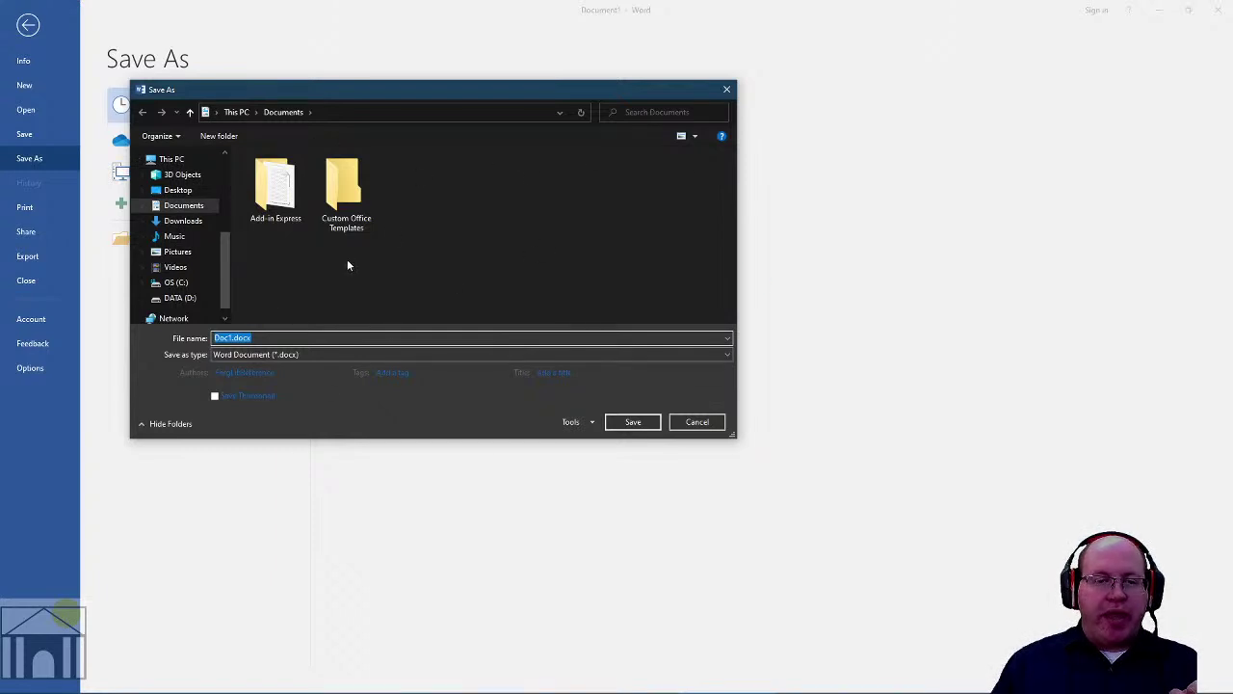
click(189, 208)
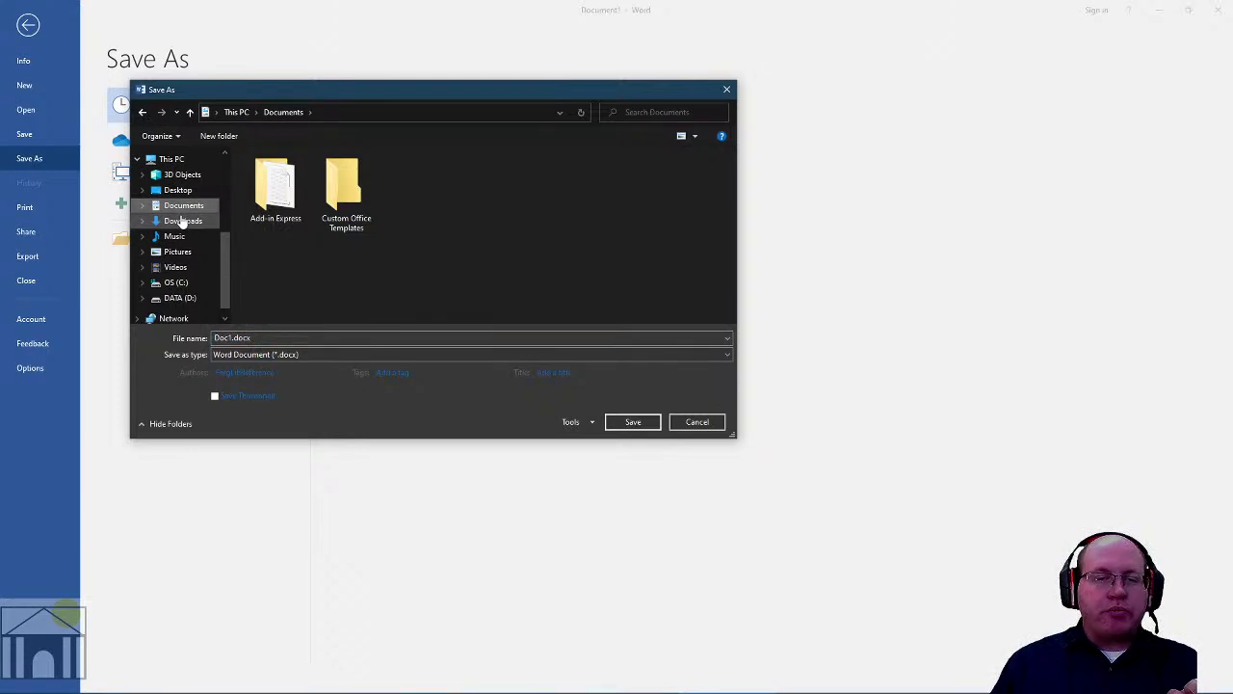
click(183, 191)
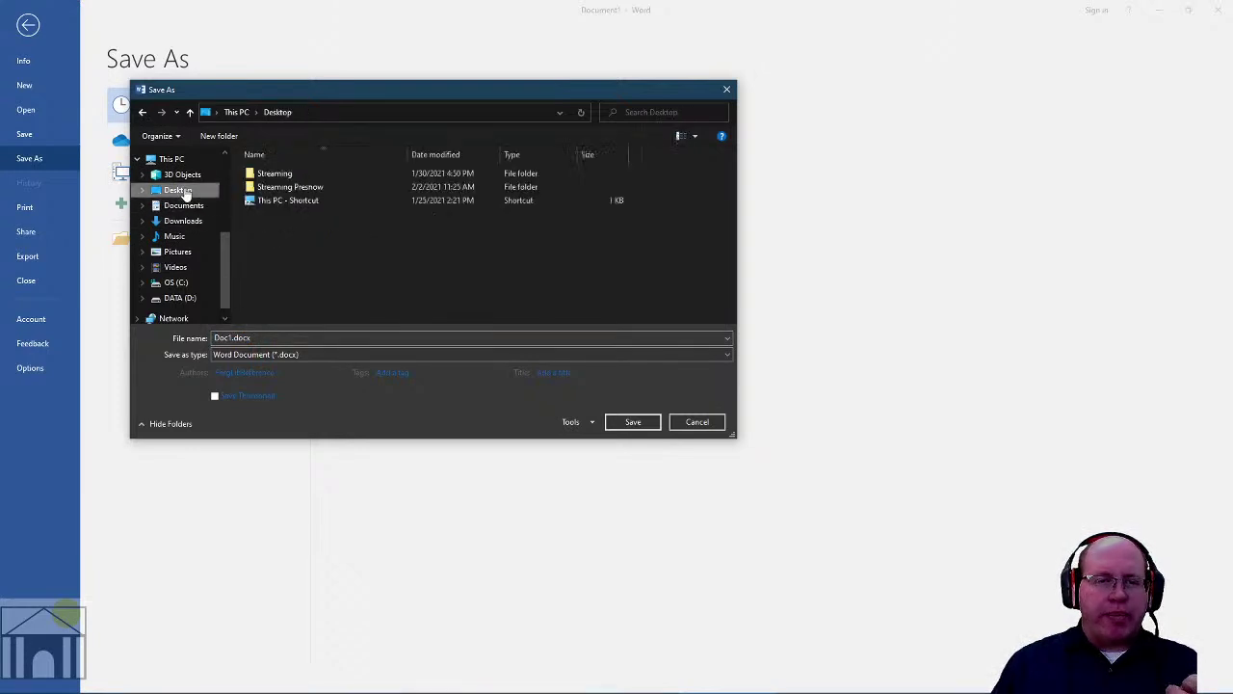
click(278, 338)
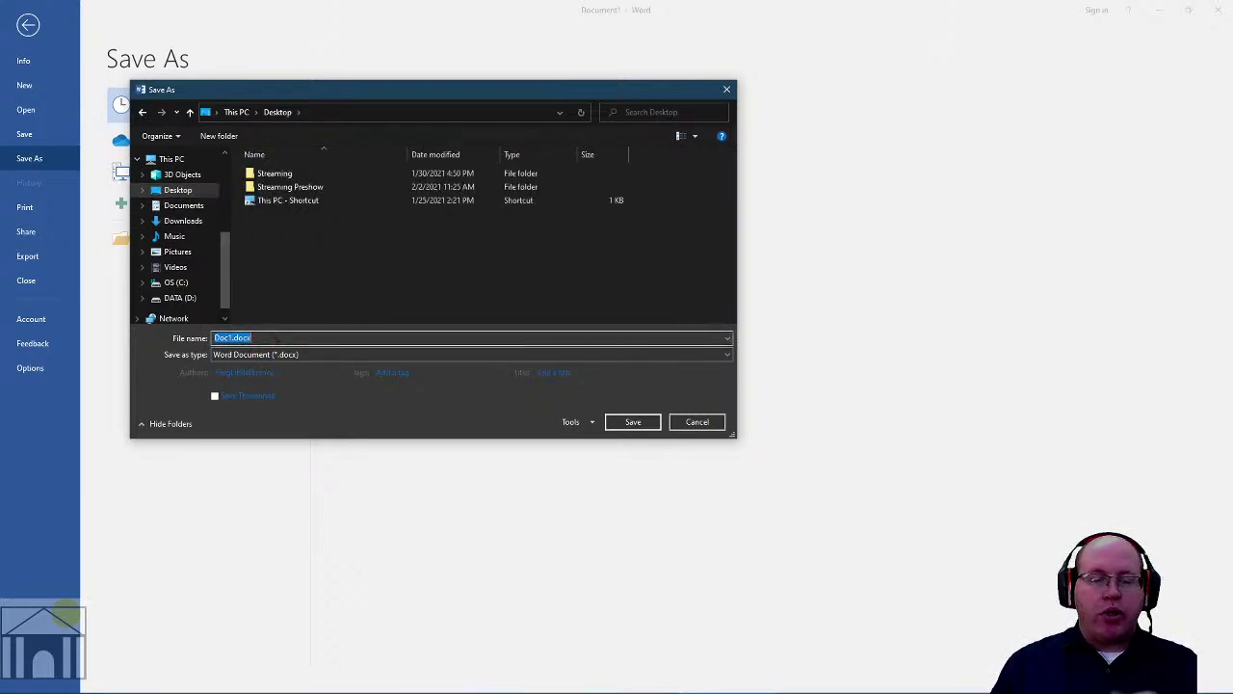
text(BasicWordClass)
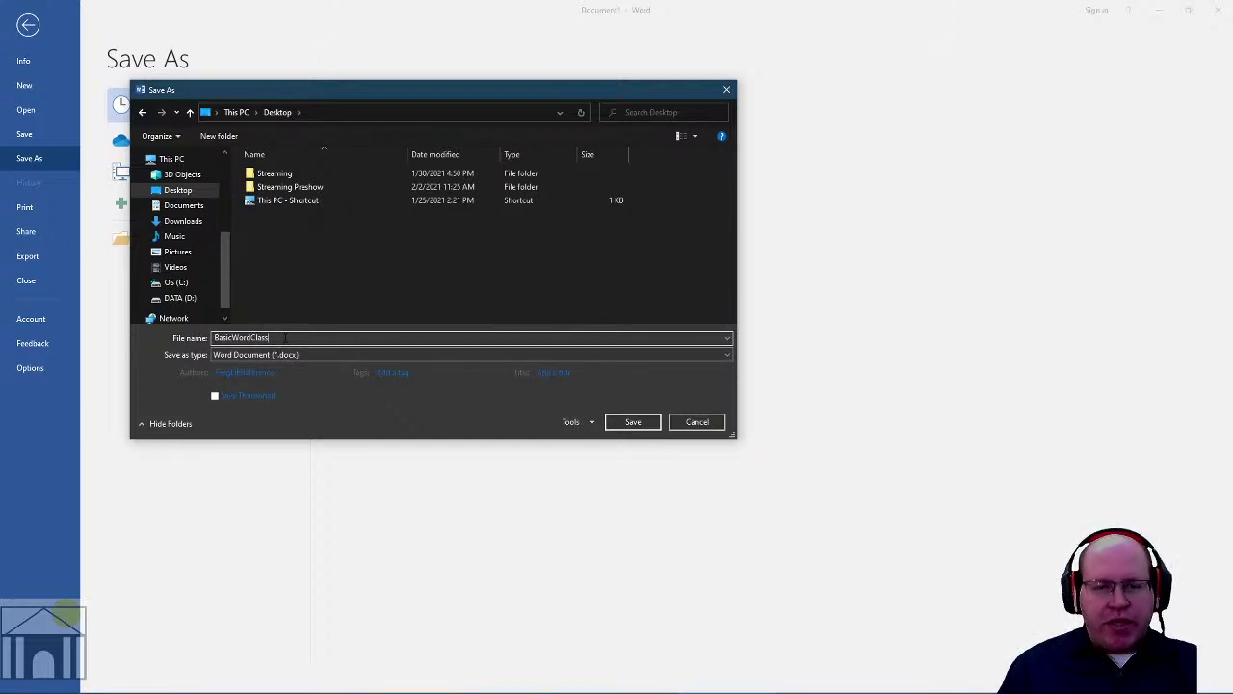
click(632, 422)
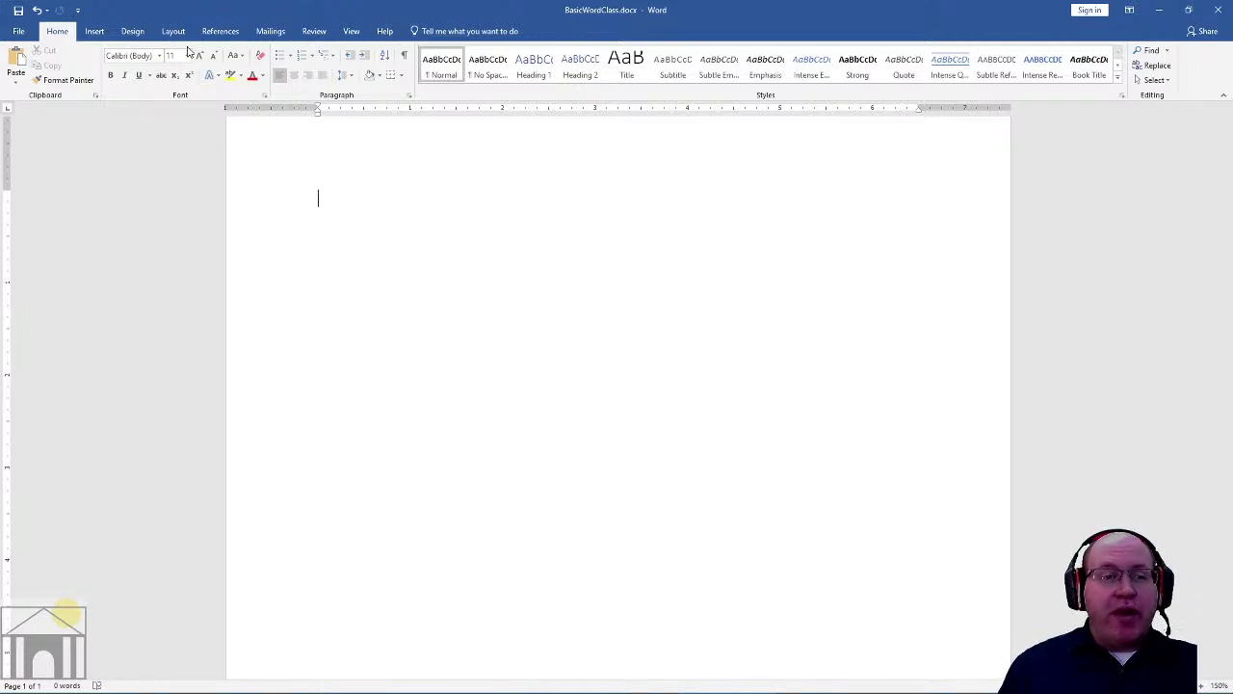
click(21, 31)
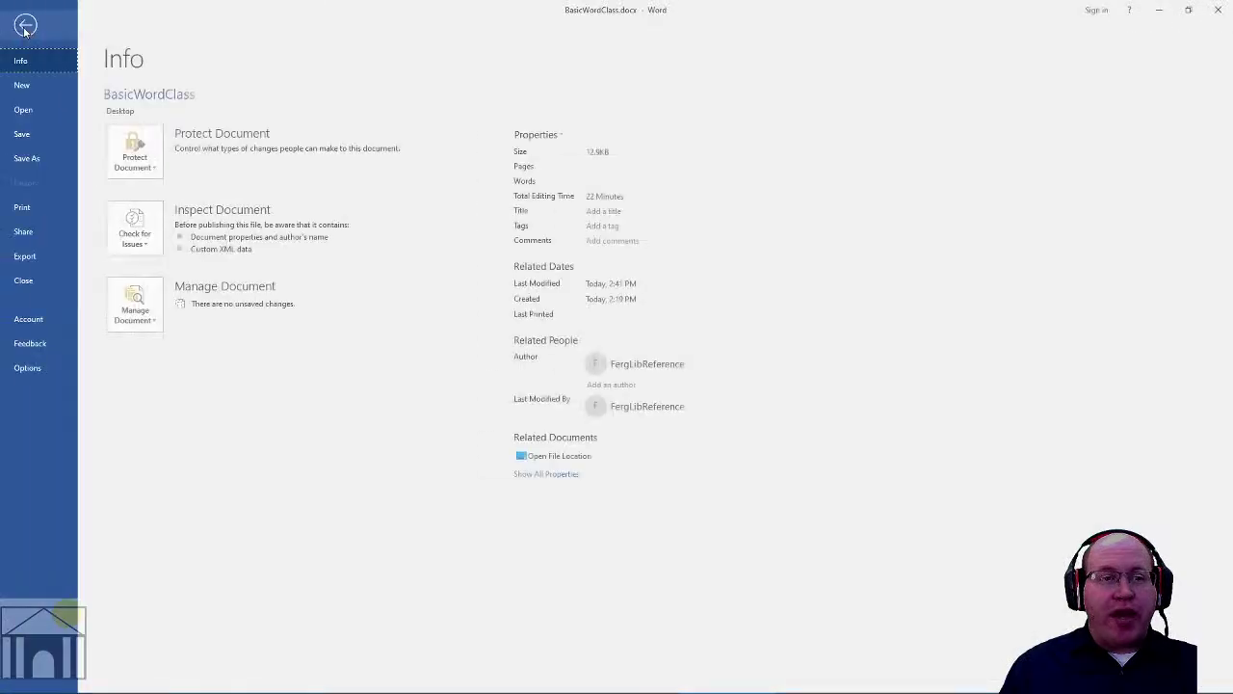
click(25, 135)
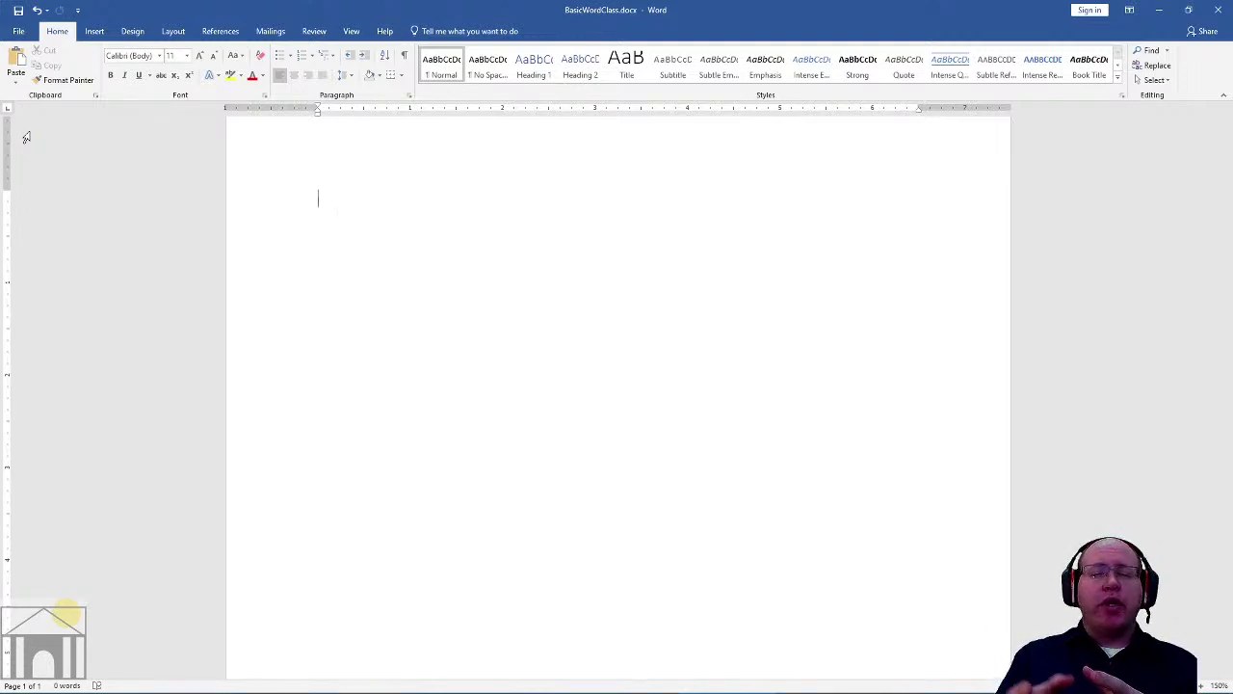
Step: Fill part of the first line with random filler characters, "Sdlsdnlkhdlkjcskdjasdlbsldkbkasdsdshlksfdlsfdj/lskd/lvksfd/xnc"
text(sdlsdnlkhdlkjcskdj)
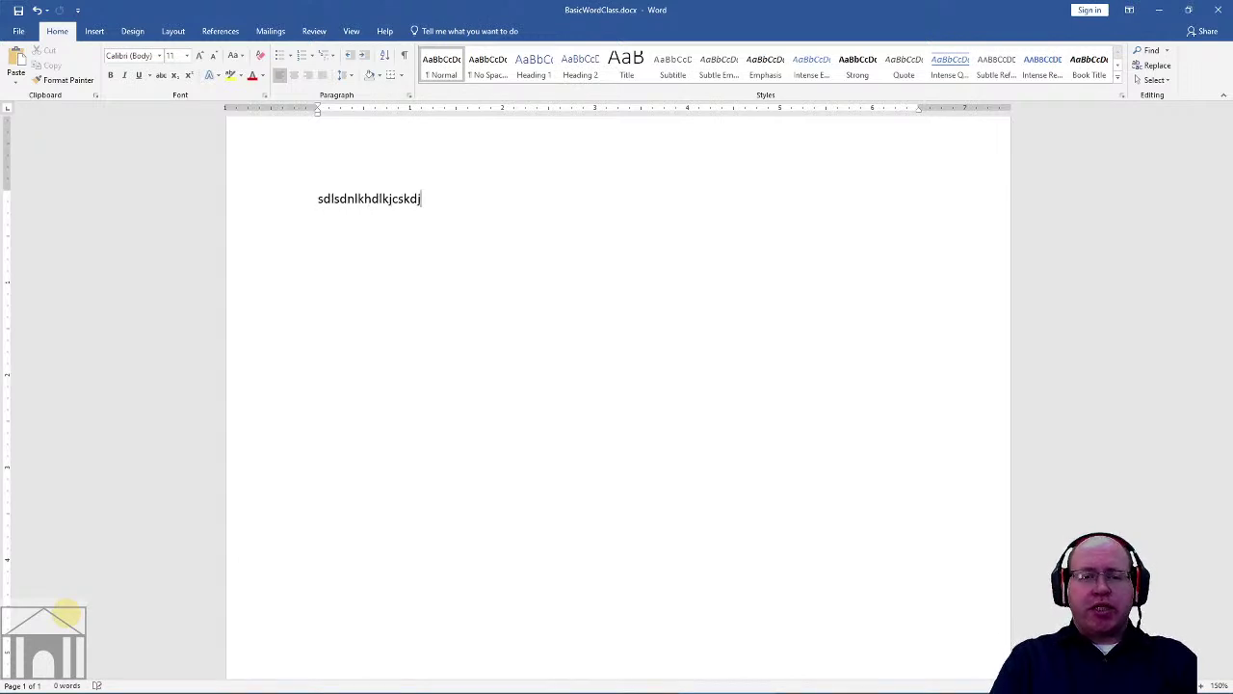
text(asdlbsldkbkasdsdshlksfdlsfdj/lskd/lvksfd/xnc)
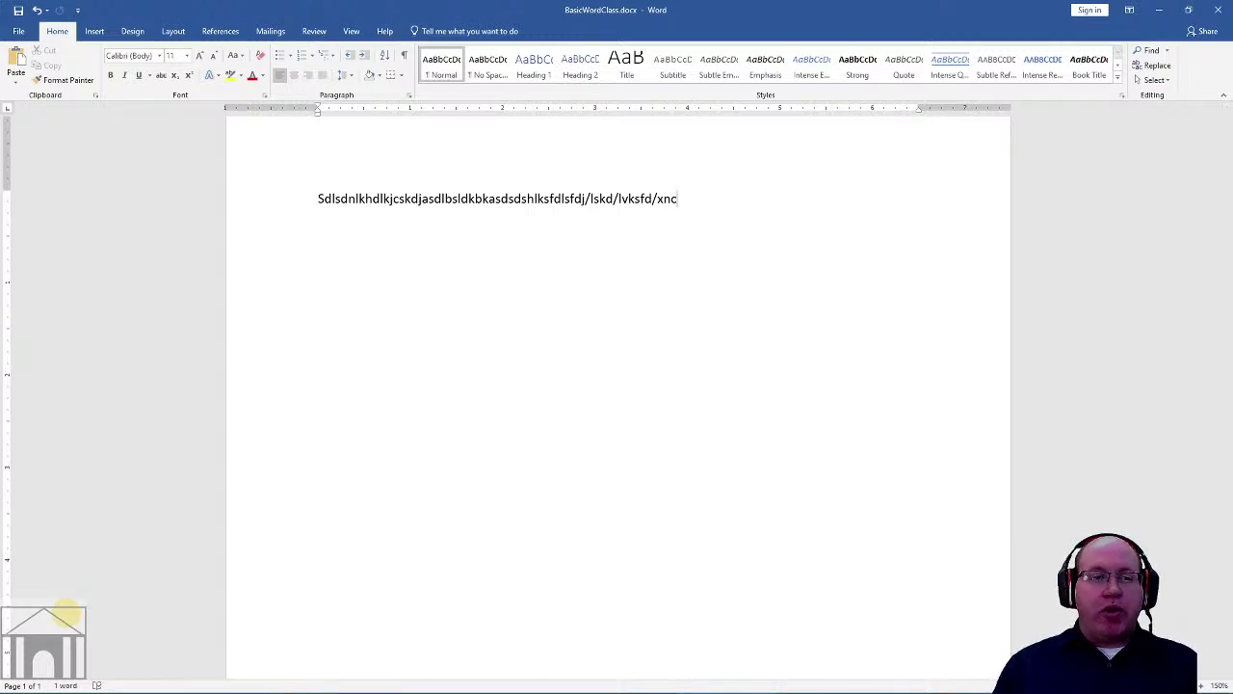
Step: Save a copy of the document on the Desktop under the file name BasicWordClass2
click(18, 32)
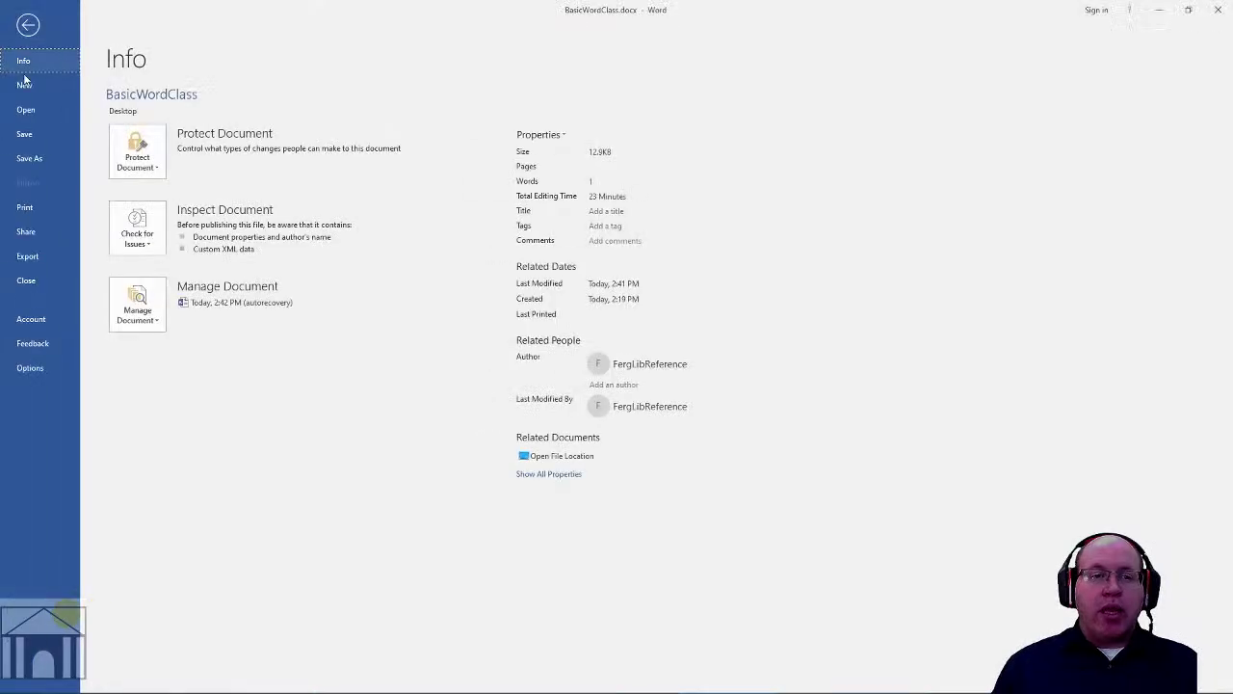
click(19, 159)
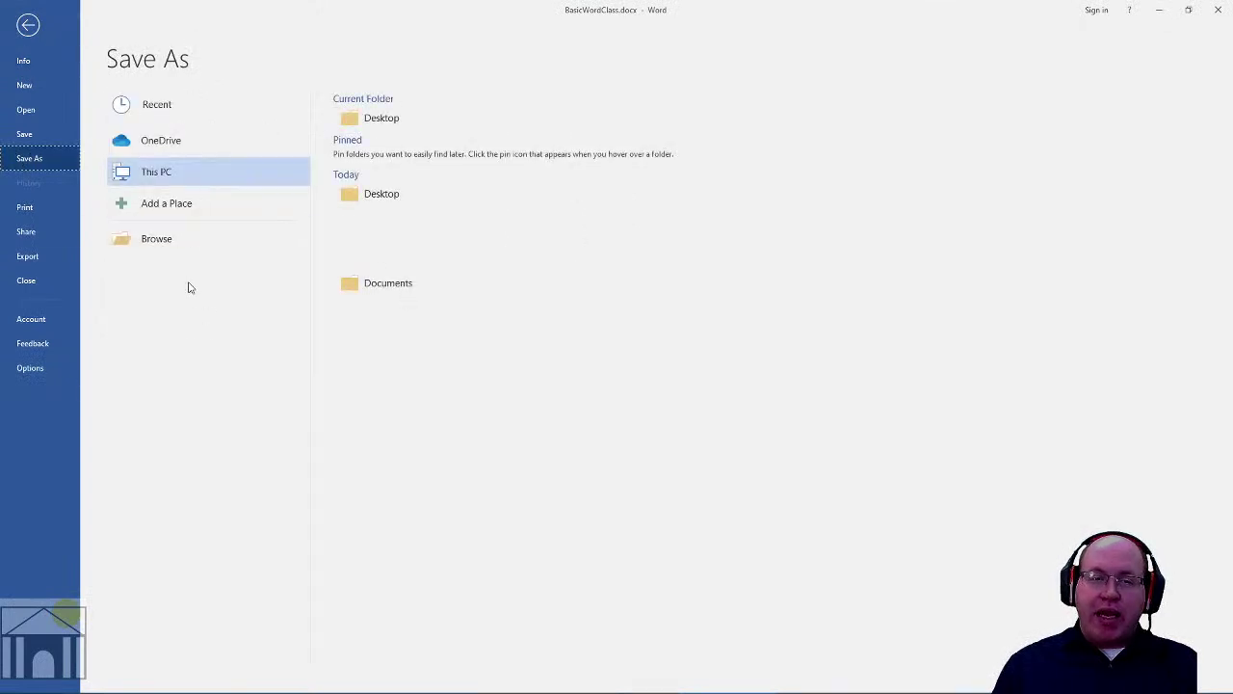
click(157, 239)
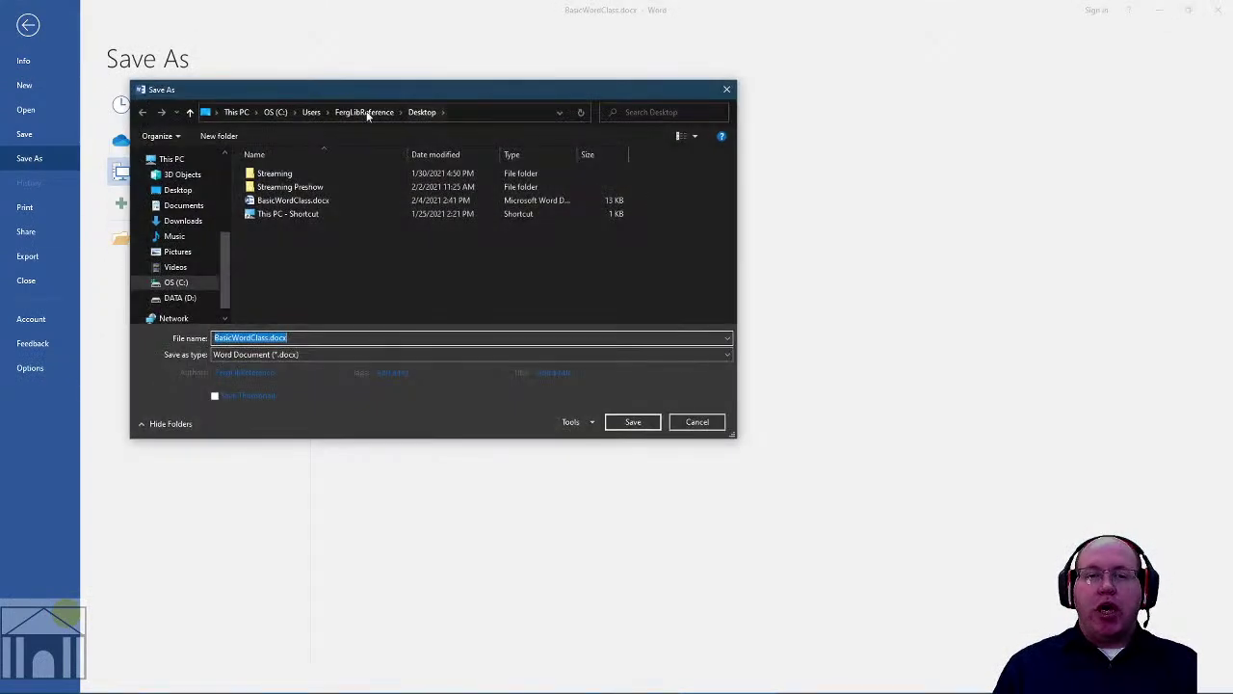
click(273, 338)
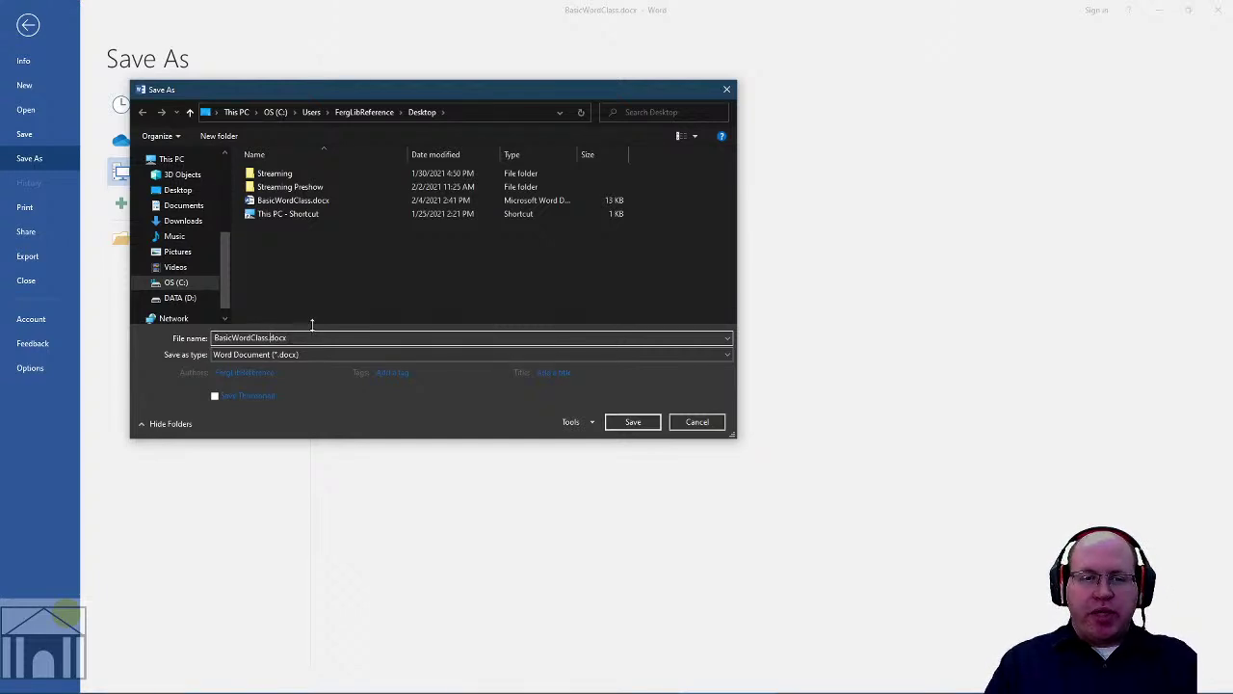
text(1)
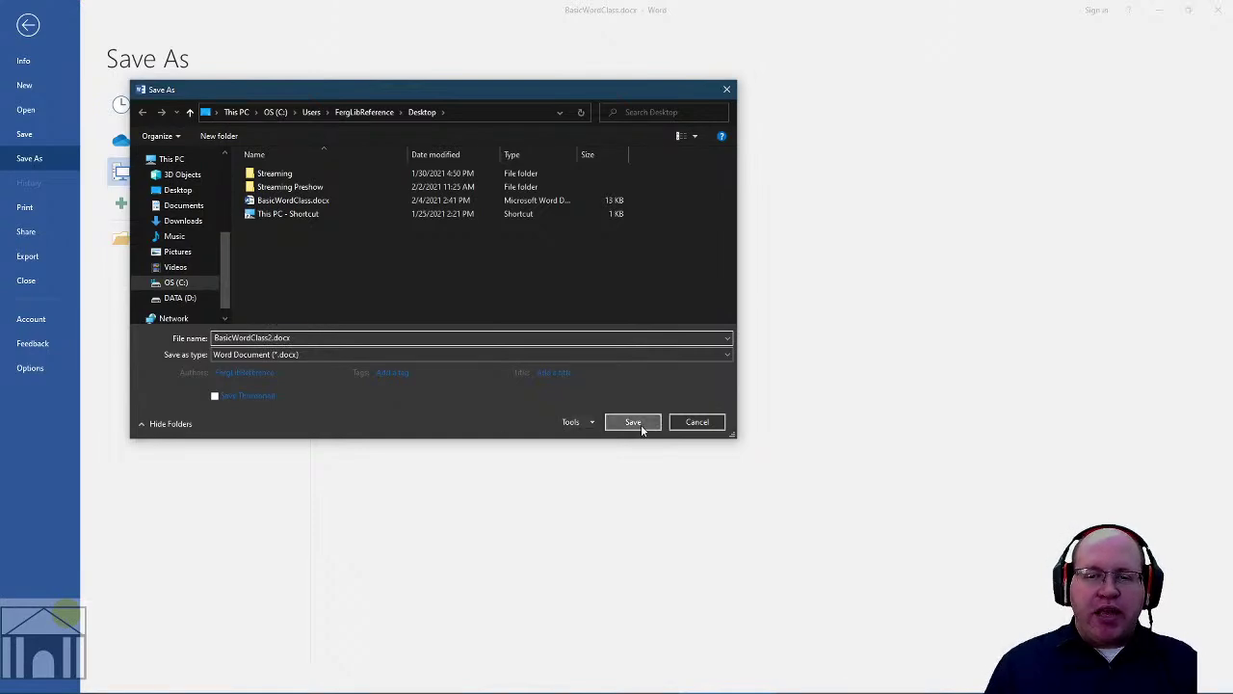
click(638, 423)
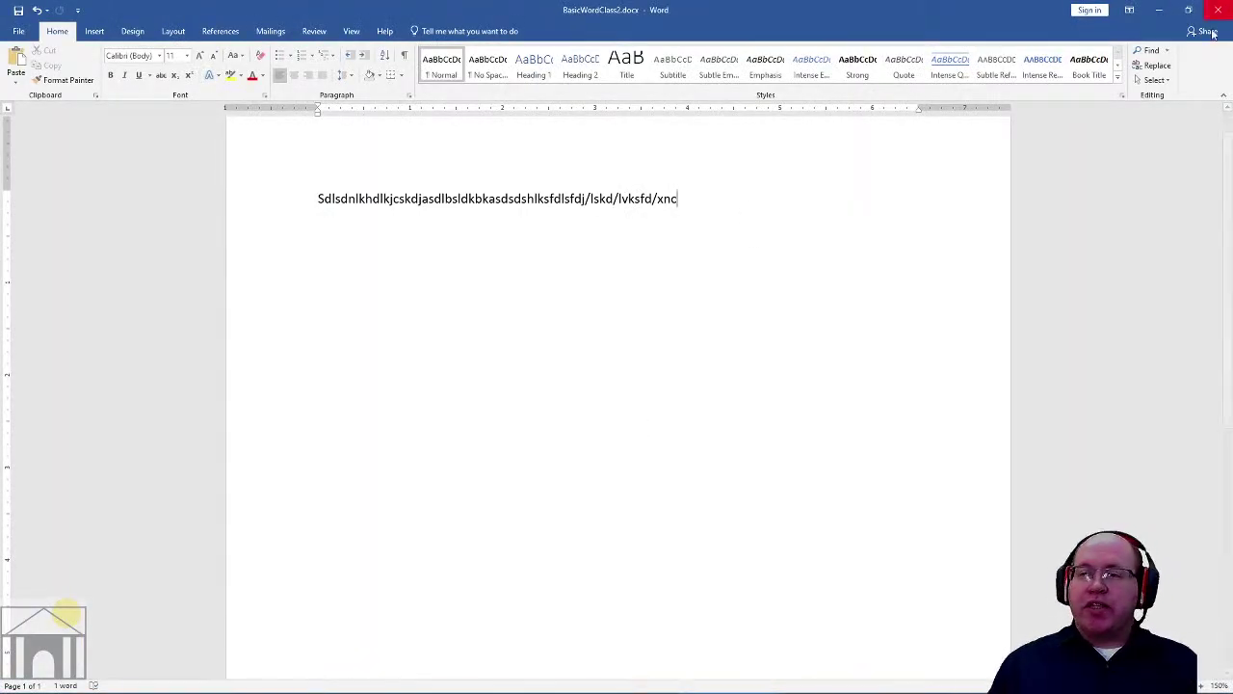
Step: Show the desktop, move the Downloads window aside, and place the BasicWordClass and BasicWordClass2 files next to each other
click(1159, 10)
click(1161, 9)
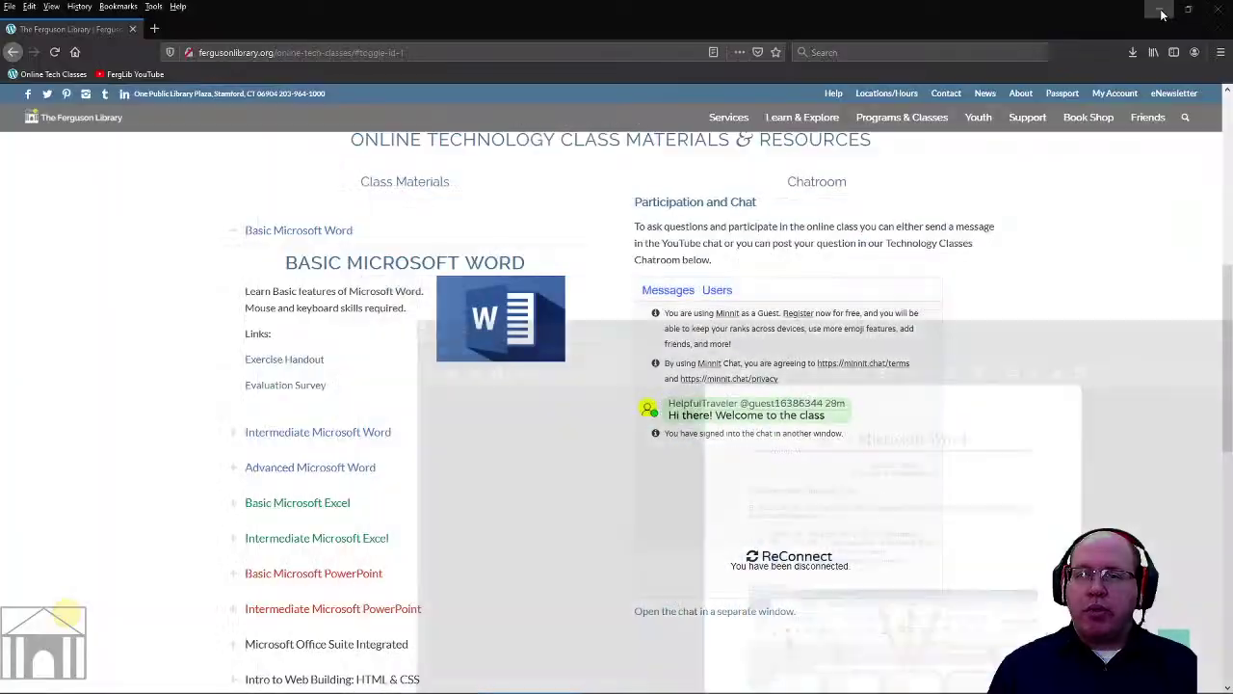
click(1163, 12)
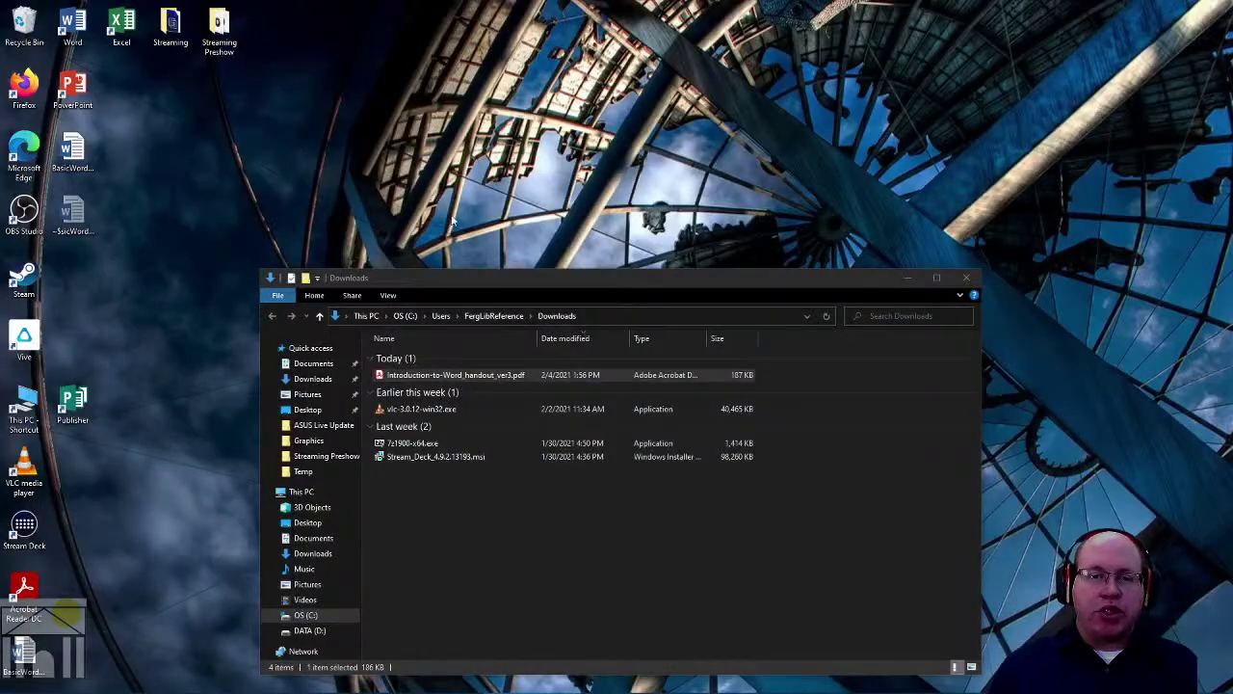
drag(476, 278, 640, 193)
drag(77, 156, 171, 154)
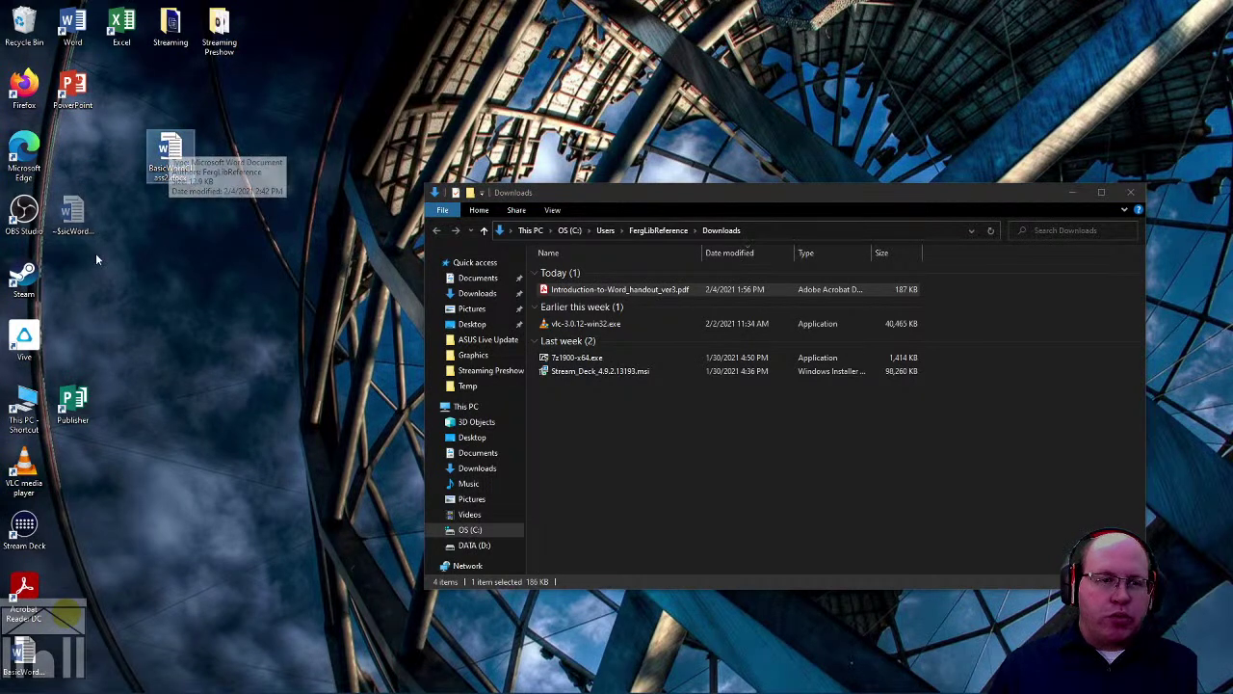
drag(25, 650, 121, 151)
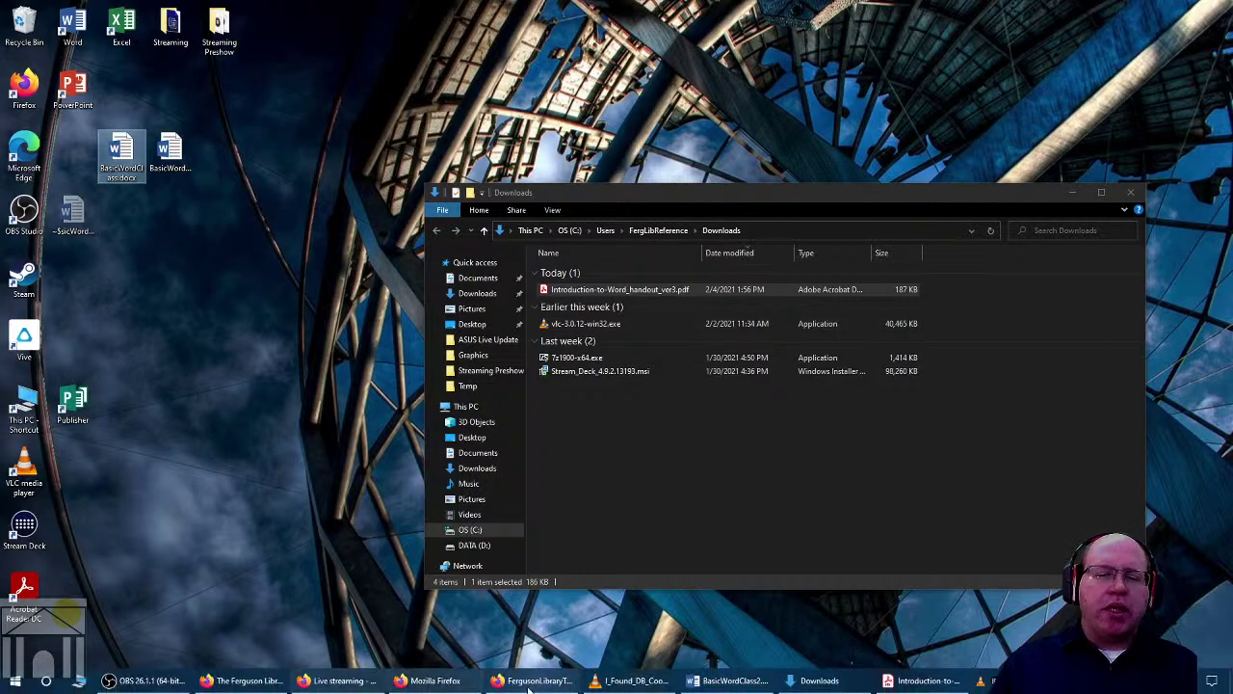
Step: Close the BasicWordClass2 document and open BasicWordClass from the desktop
click(728, 682)
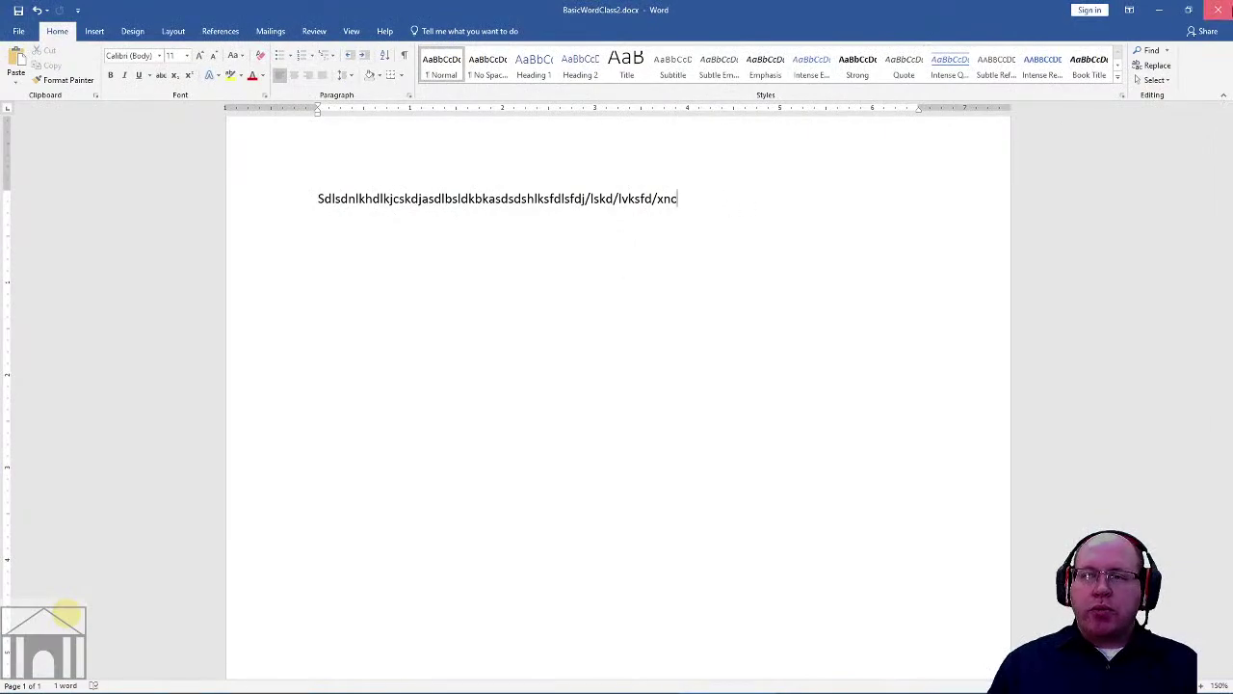
click(1218, 9)
double_click(134, 147)
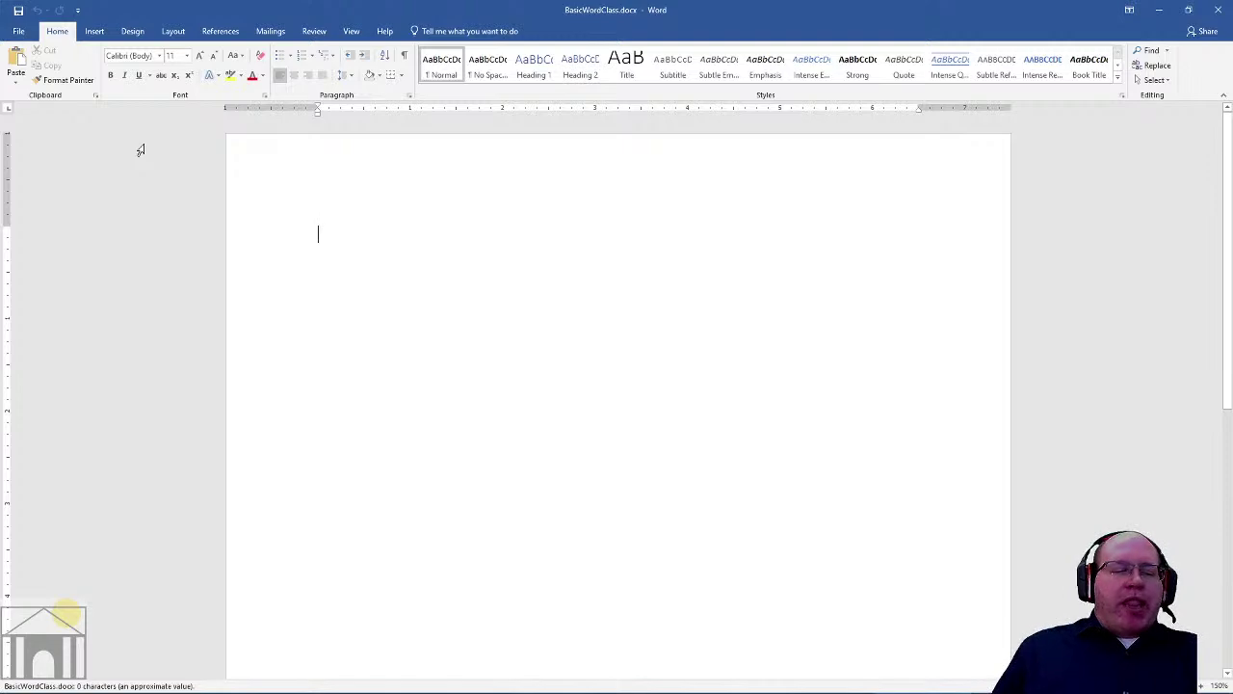
Step: Examine the print settings of the document and the list of available printers
click(18, 31)
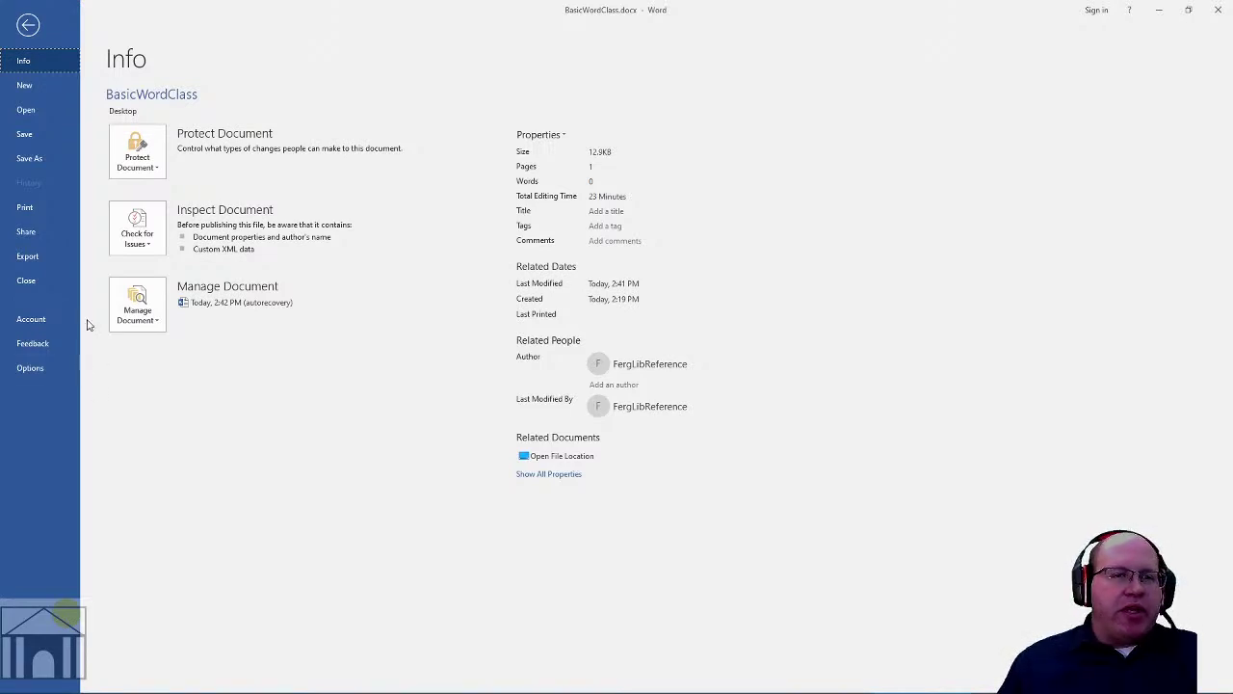
click(34, 211)
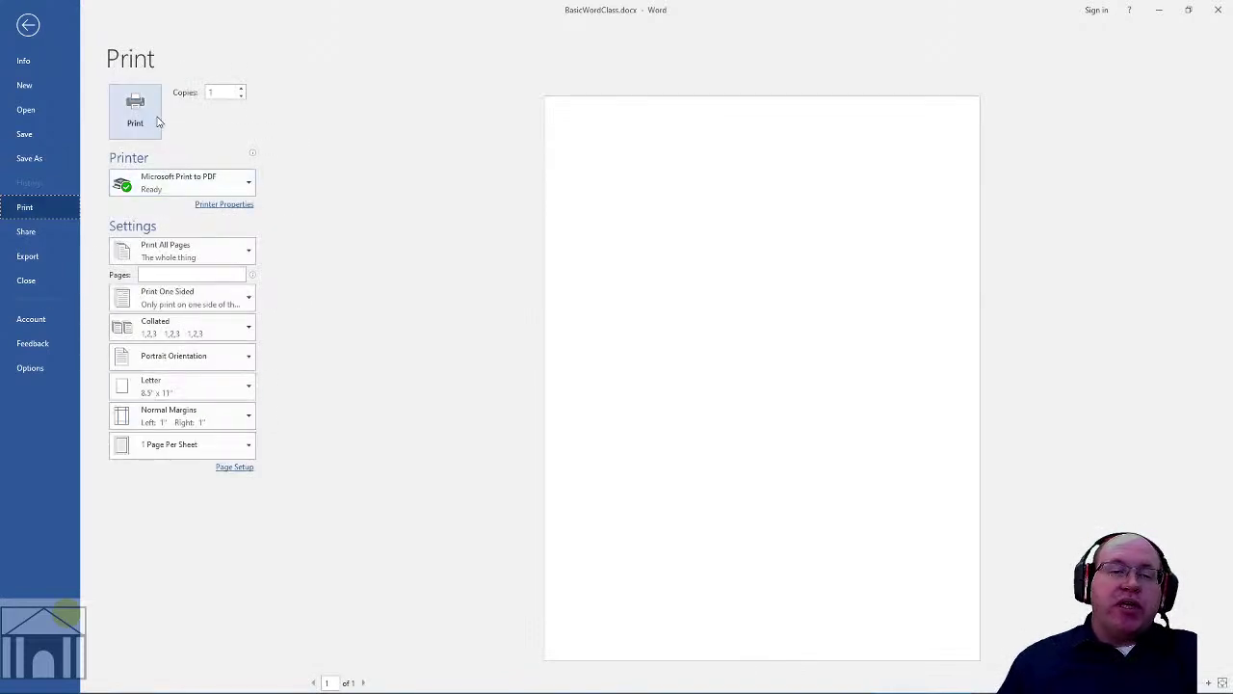
click(203, 188)
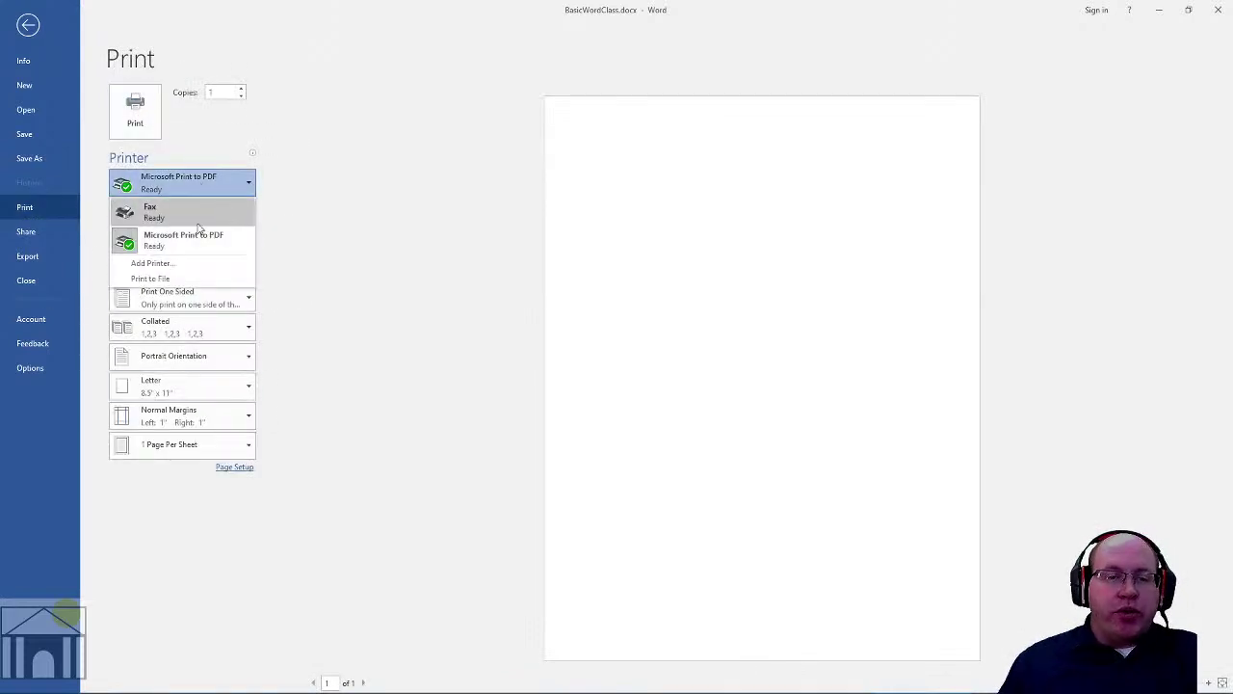
click(308, 259)
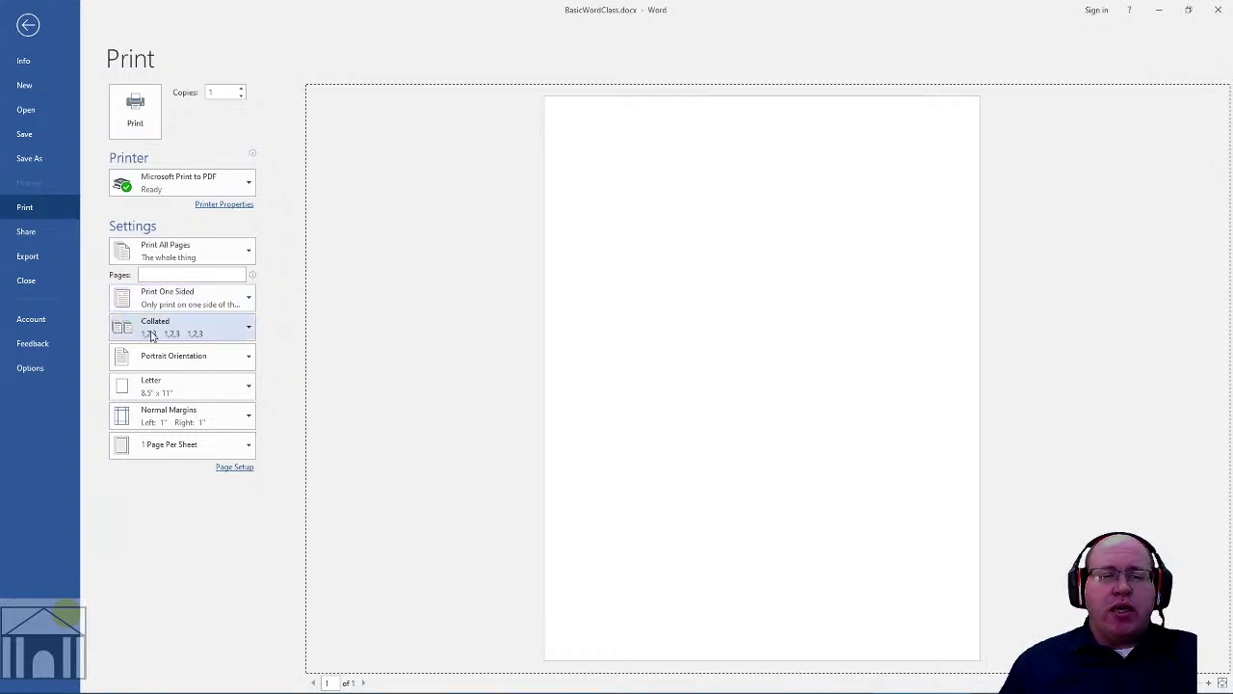
Step: Set the print orientation to landscape, set it back to portrait, and return to the document
click(189, 366)
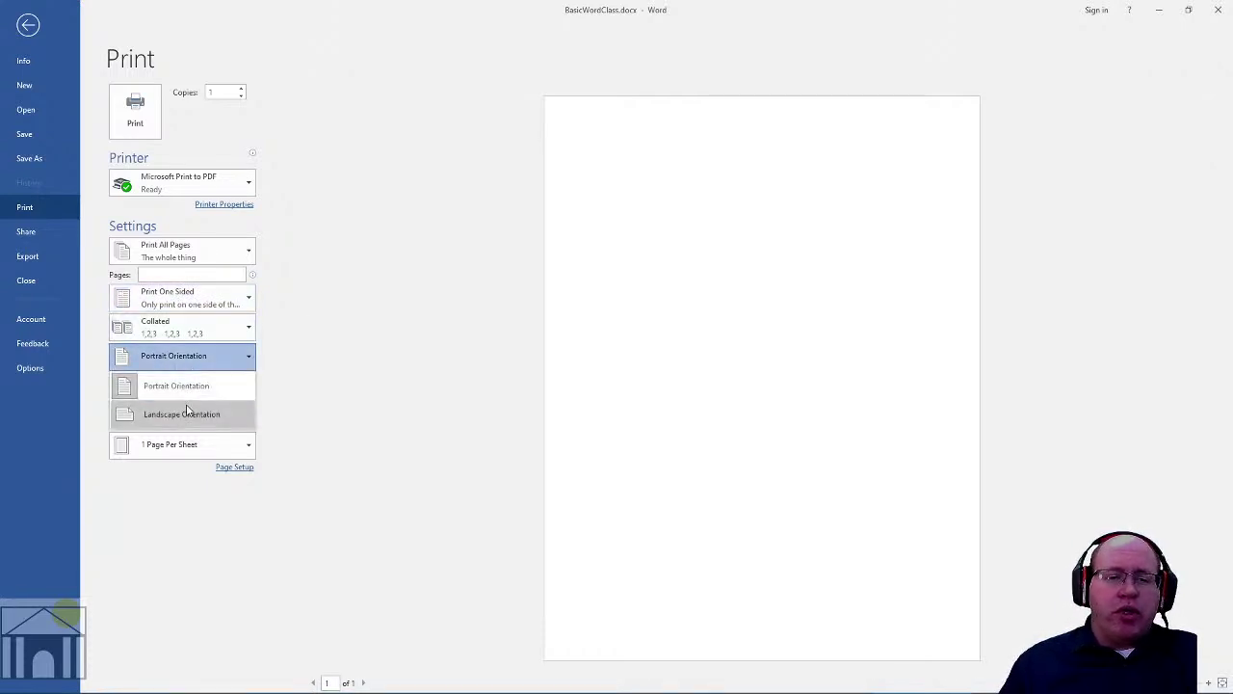
click(188, 410)
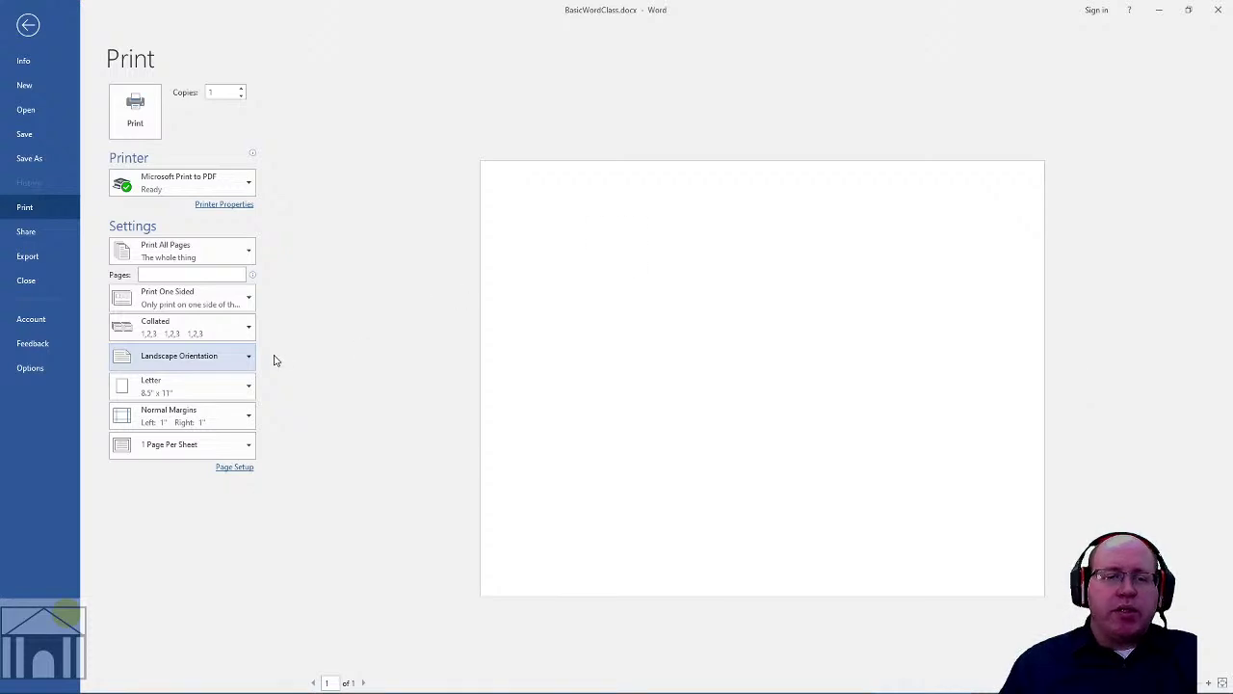
click(235, 359)
click(220, 385)
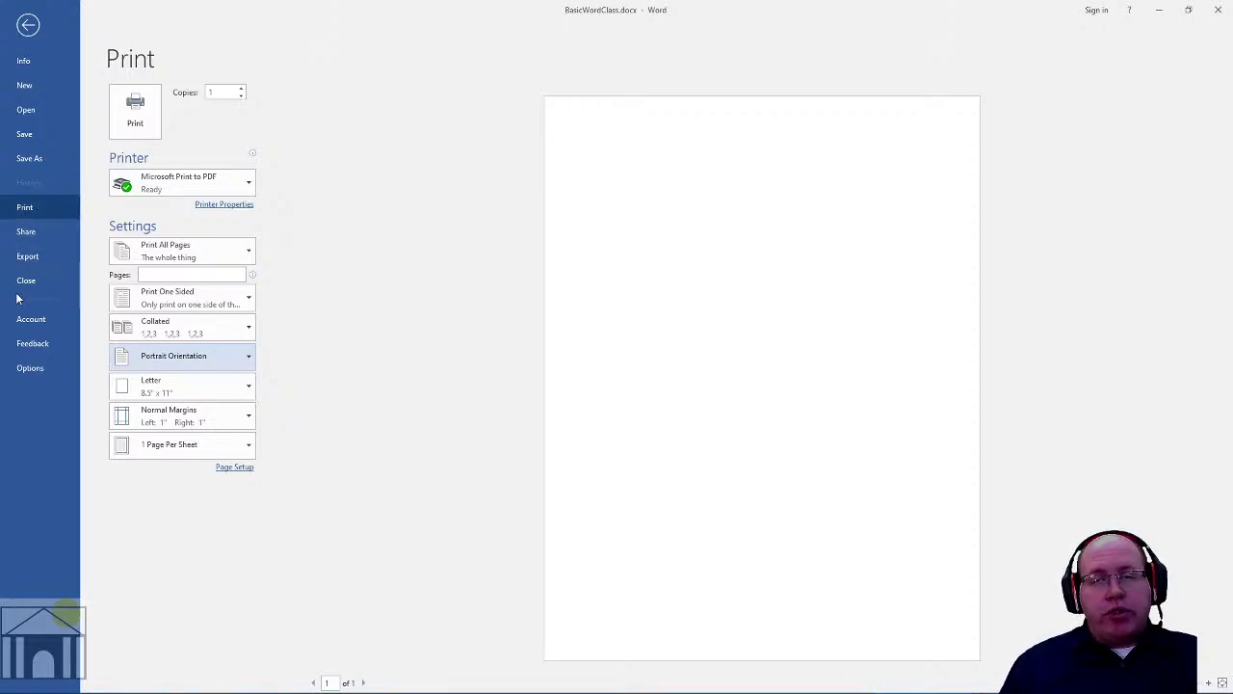
click(29, 33)
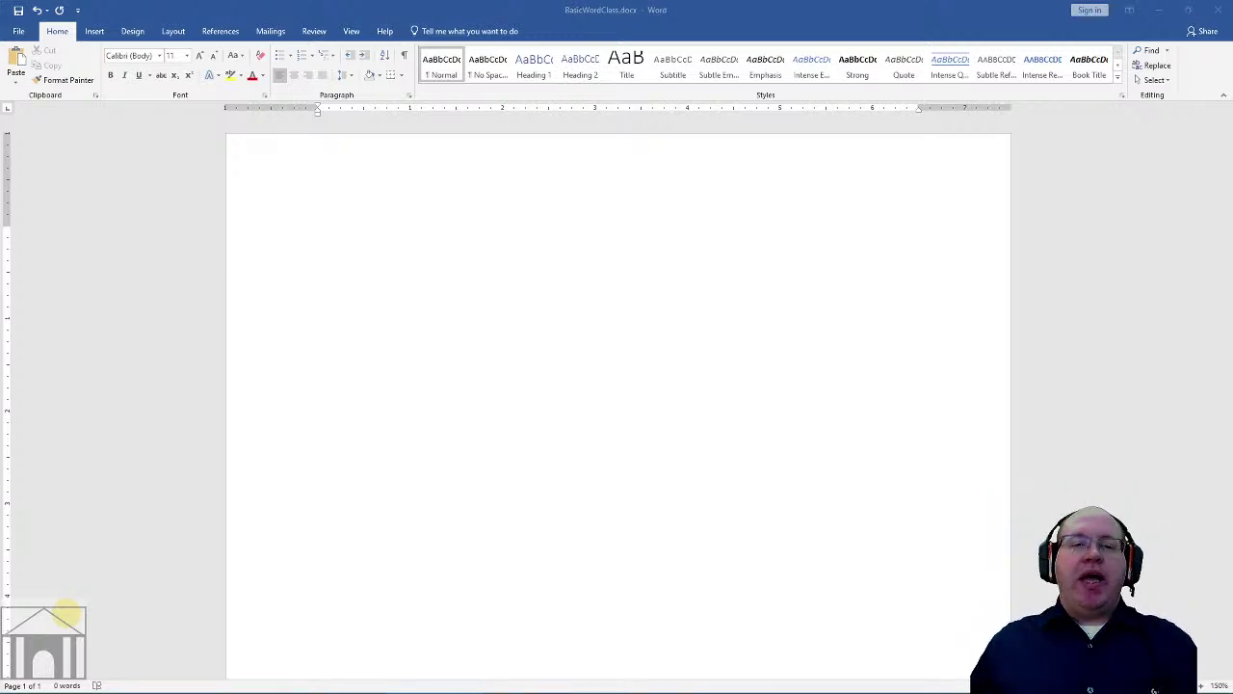
Step: Switch to the Introduction-to-Word handout in Acrobat Reader and read the first exercises on page 2
click(540, 267)
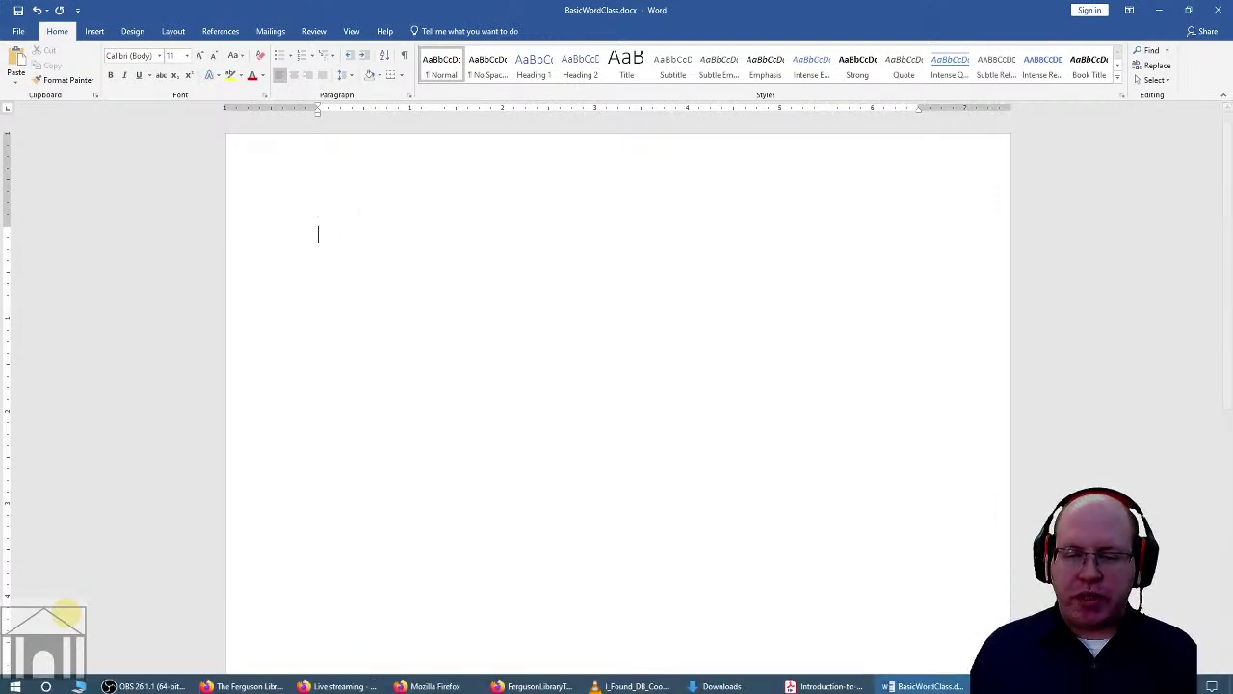
click(792, 682)
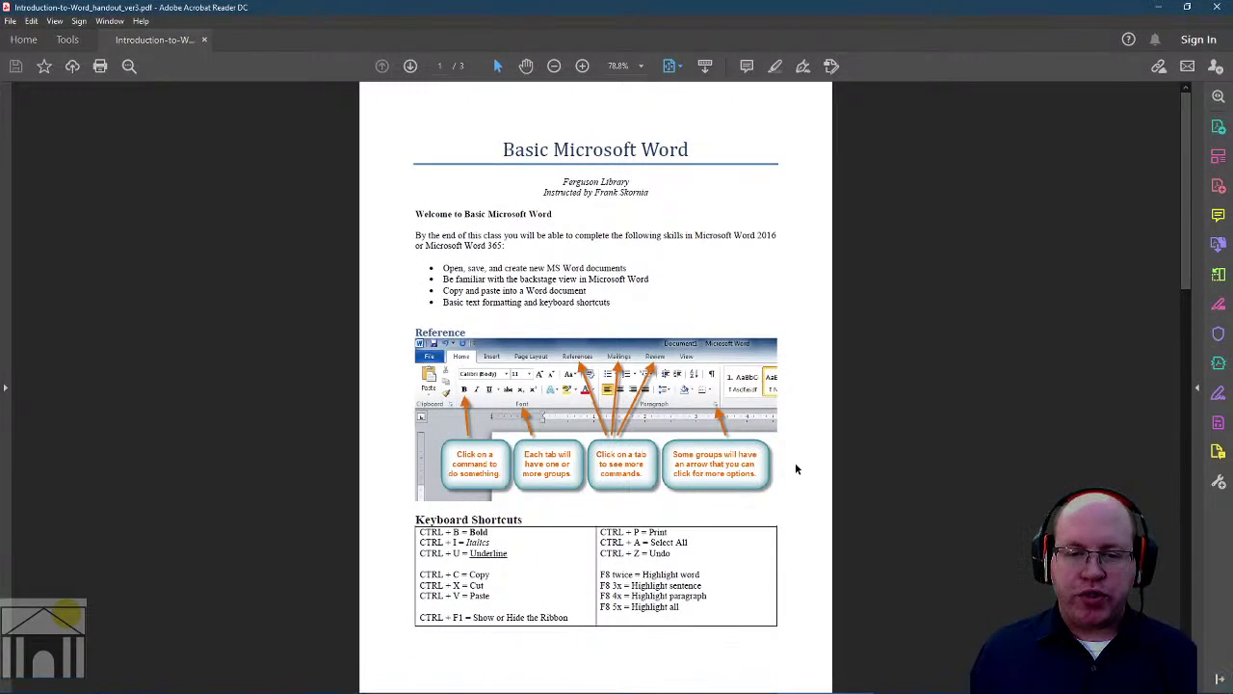
scroll(788, 439, down, 5)
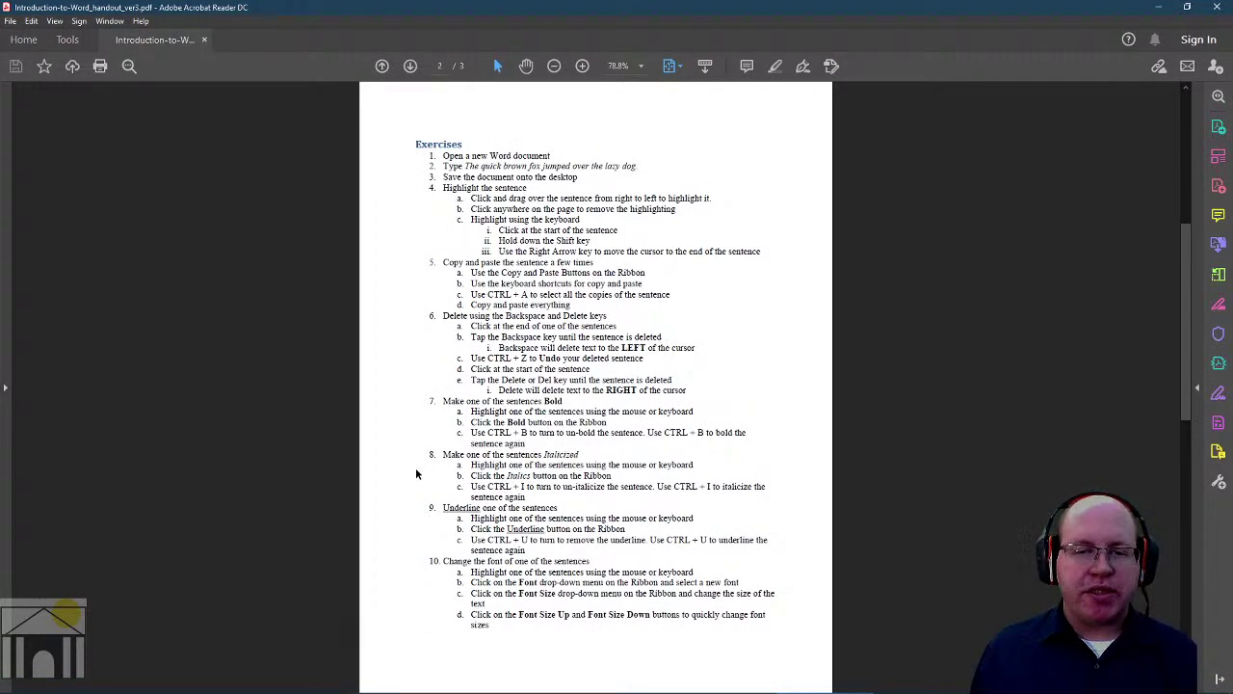
drag(445, 155, 550, 159)
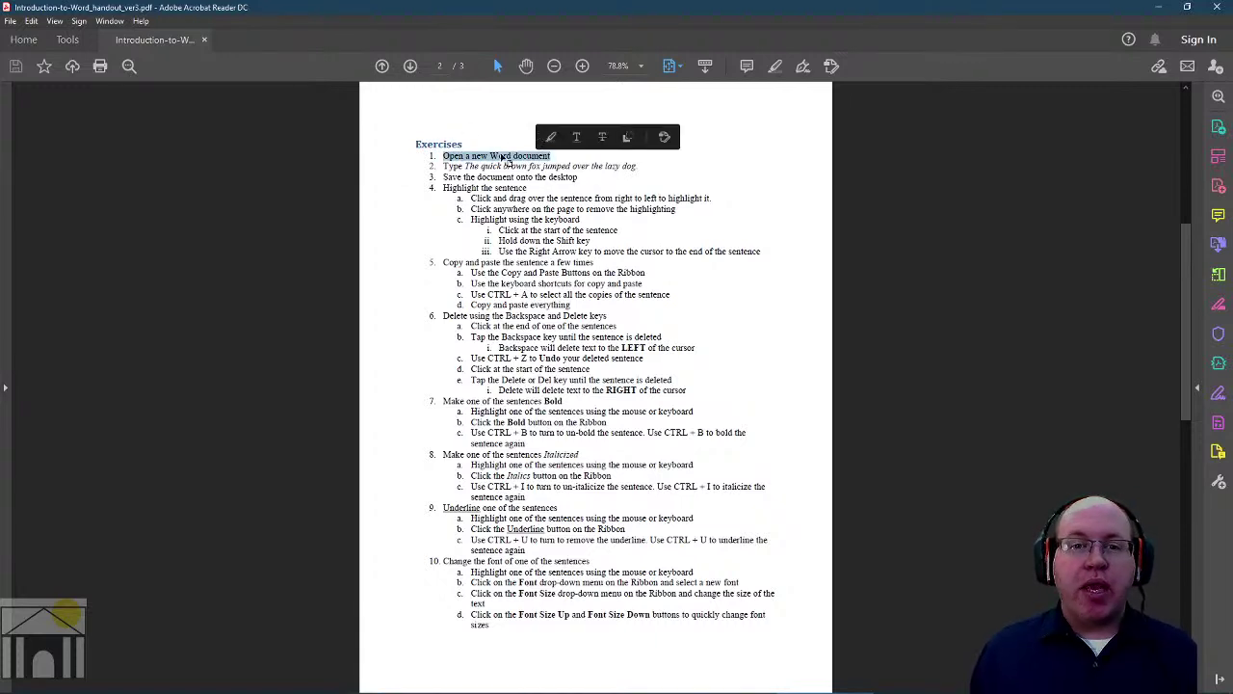
click(476, 166)
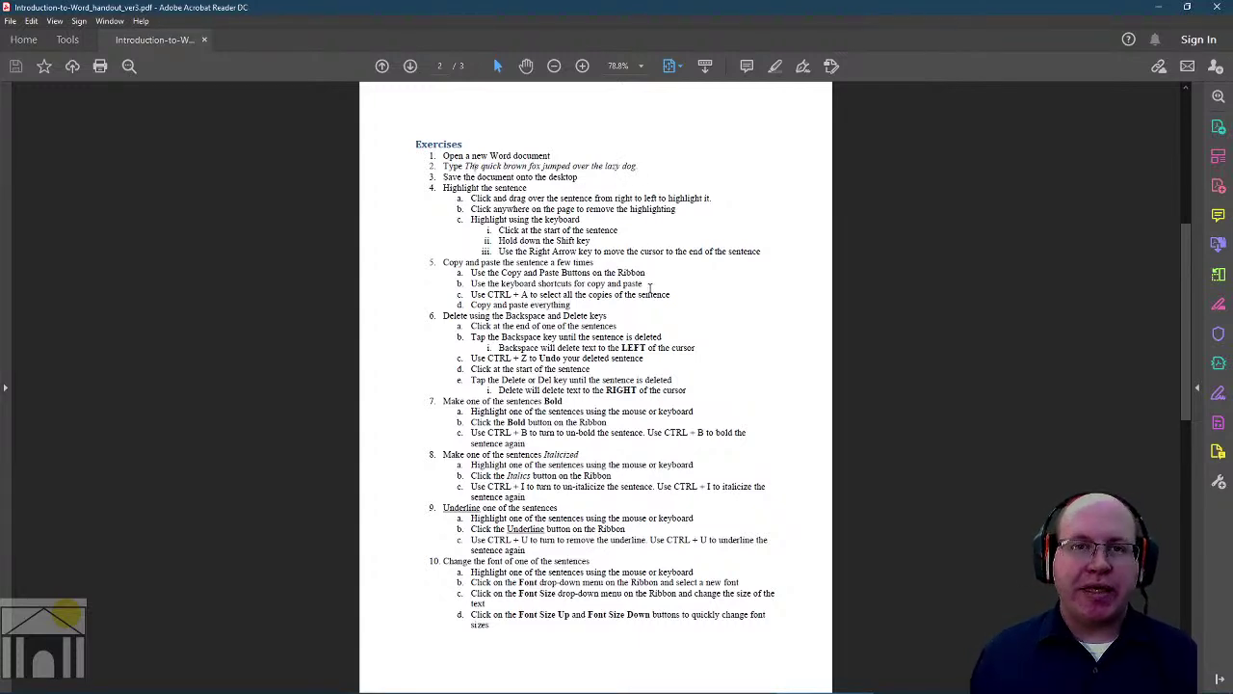
Step: Return to BasicWordClass in Word, enter the sentence "The quick brown fox jumped over the lazy dog." and save the document
mouse_move(584, 682)
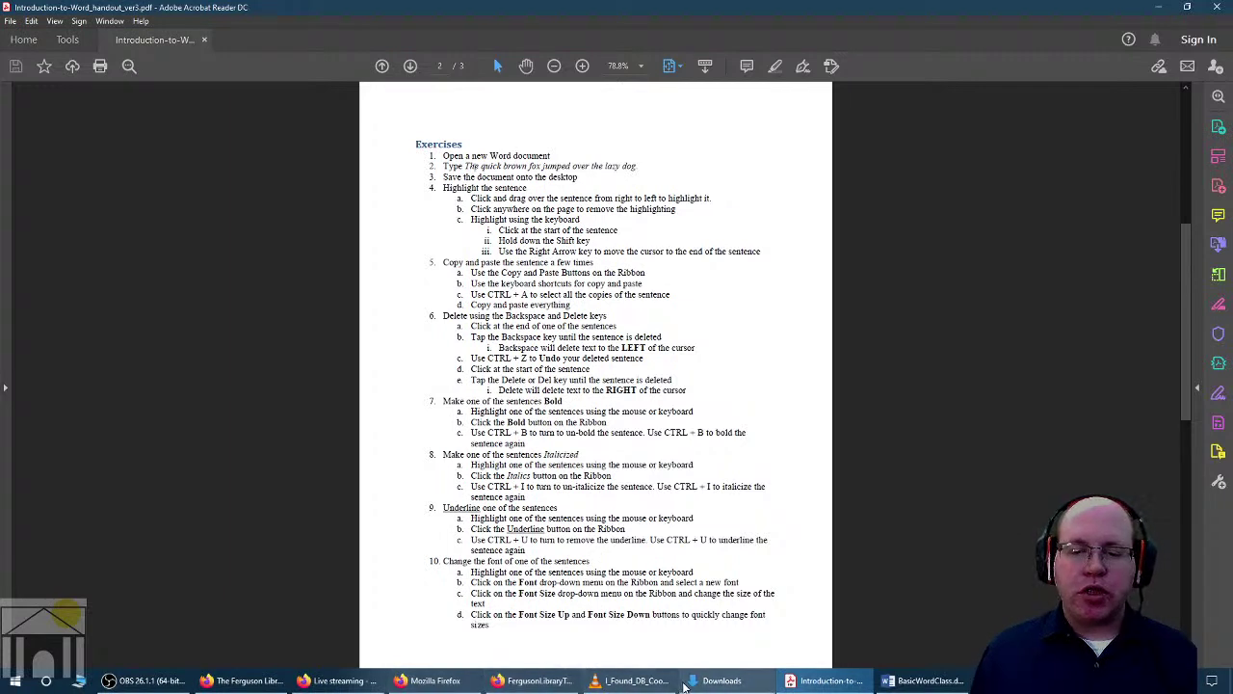
click(910, 680)
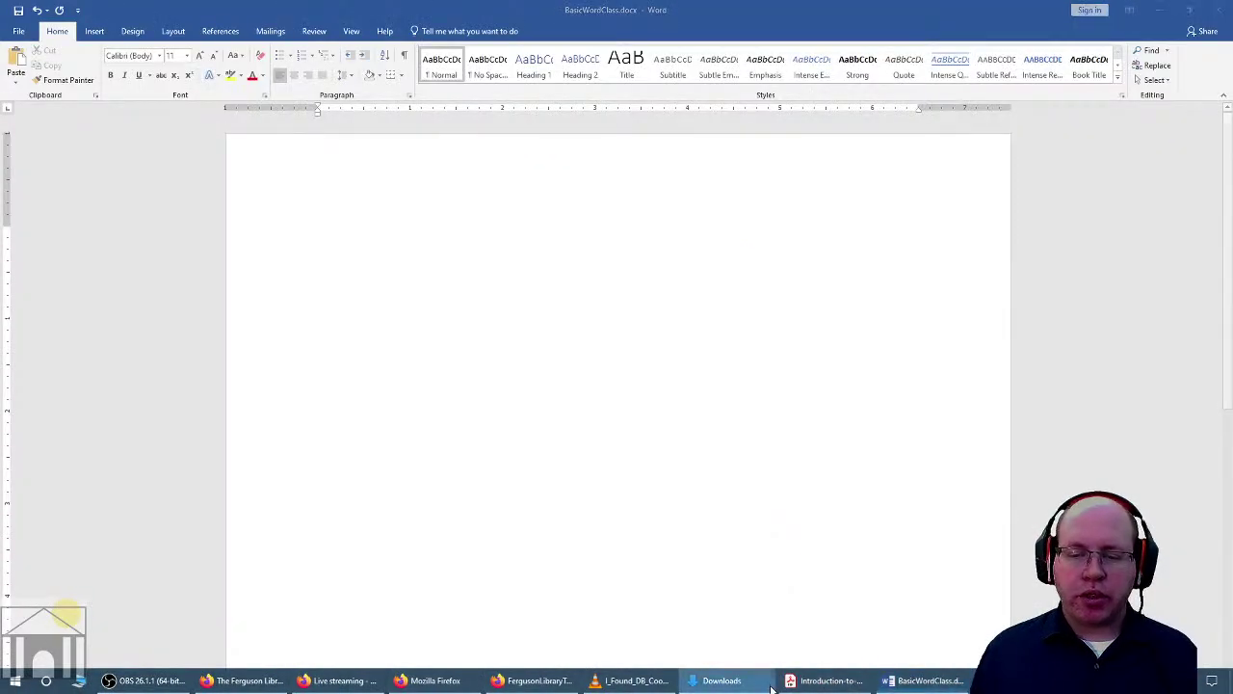
right_click(771, 681)
click(756, 658)
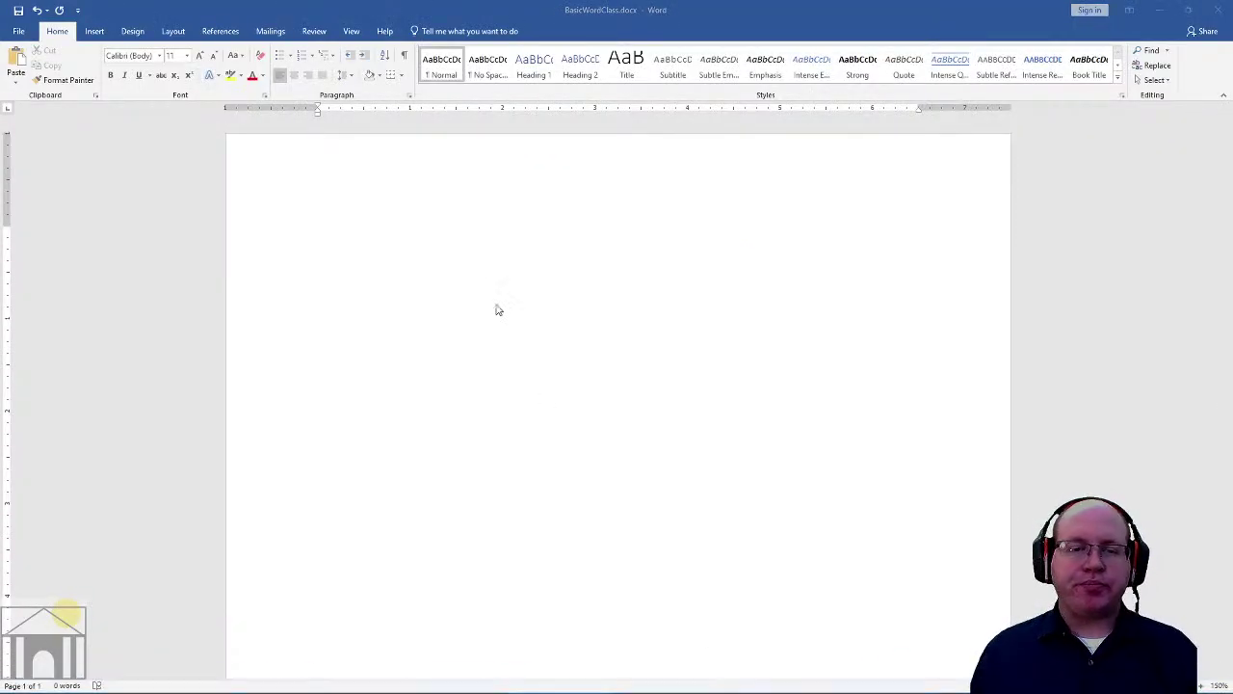
text(The quic)
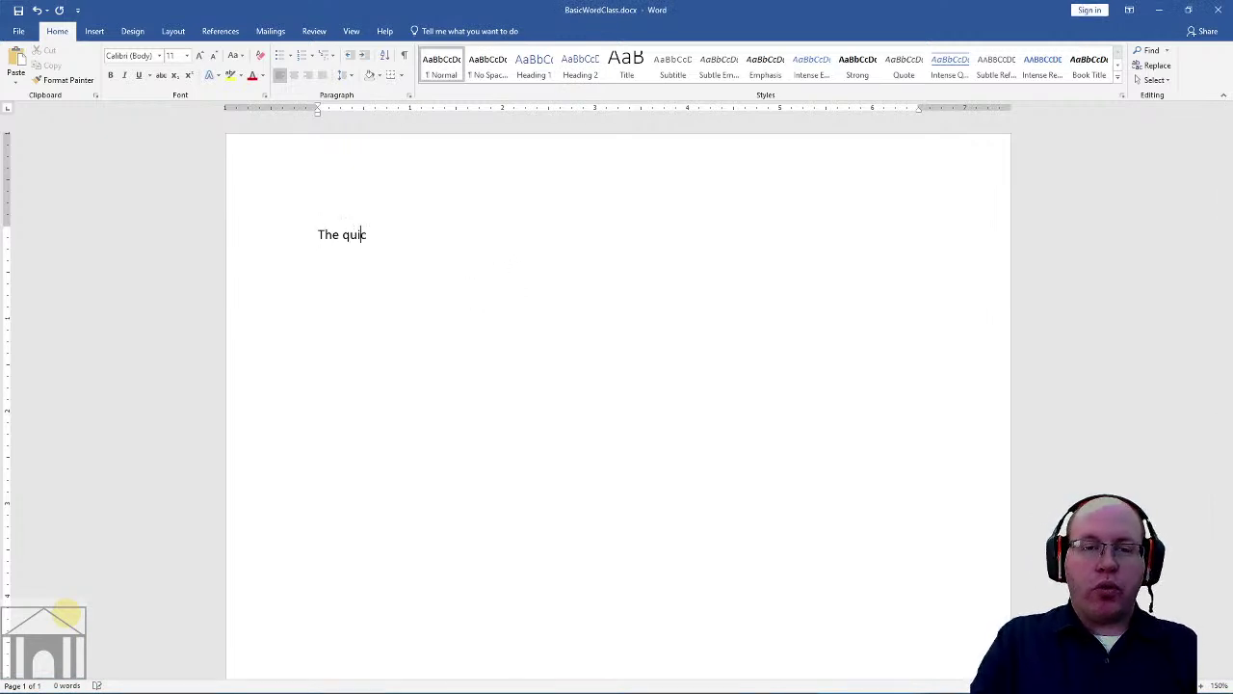
text(k brown fox)
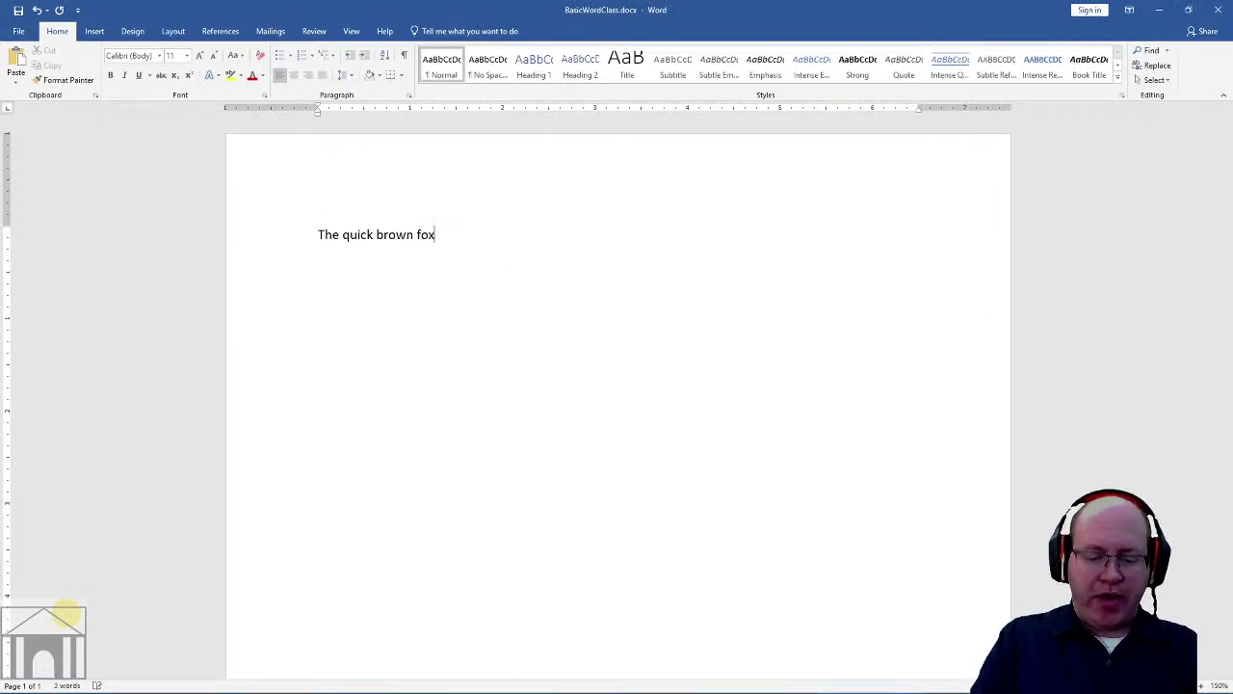
text( jumped )
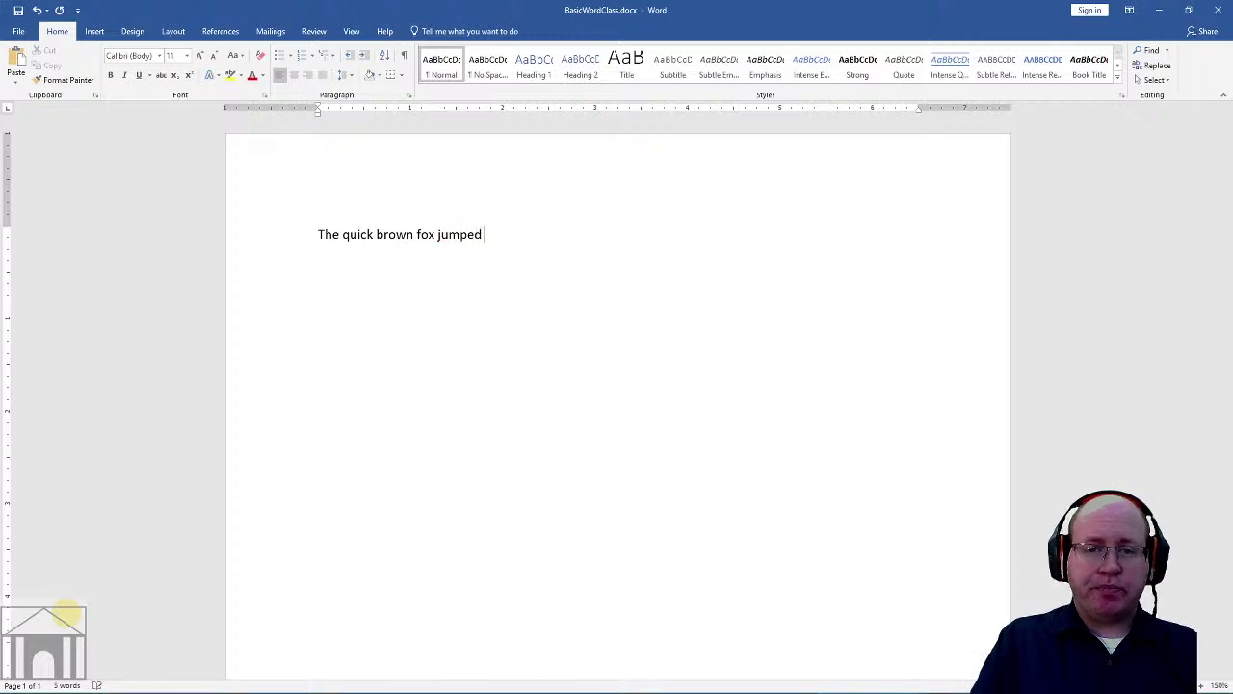
text(over the laz)
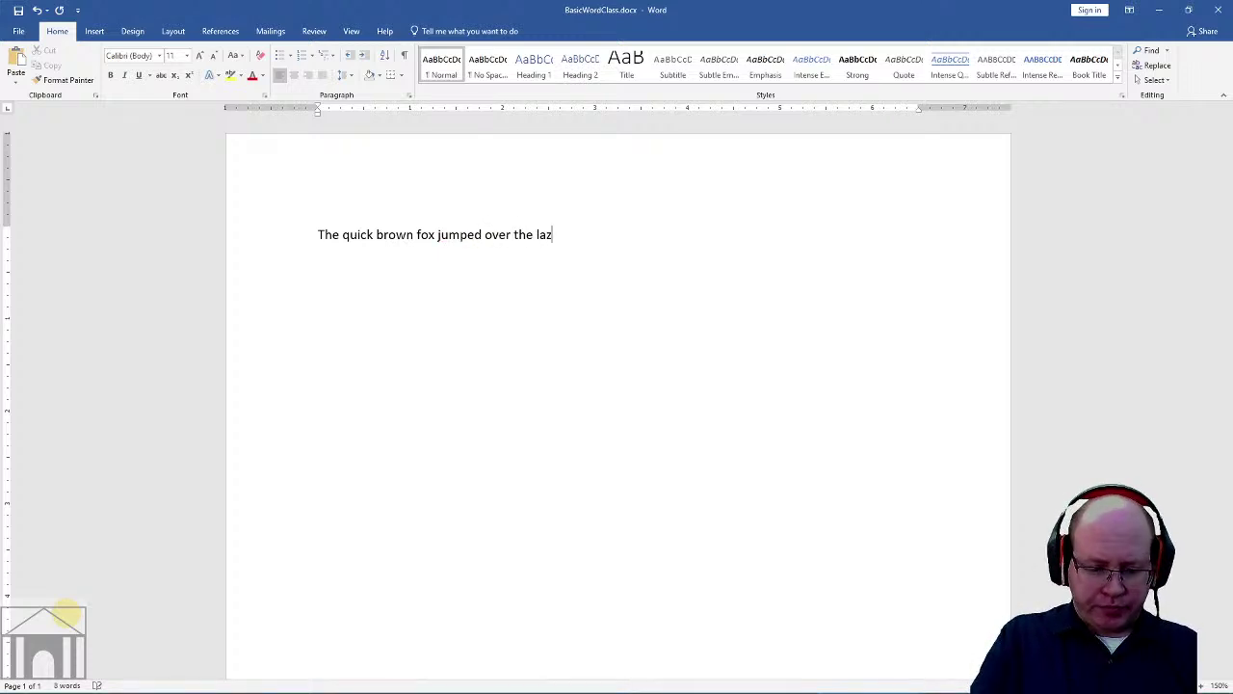
text(y dog.)
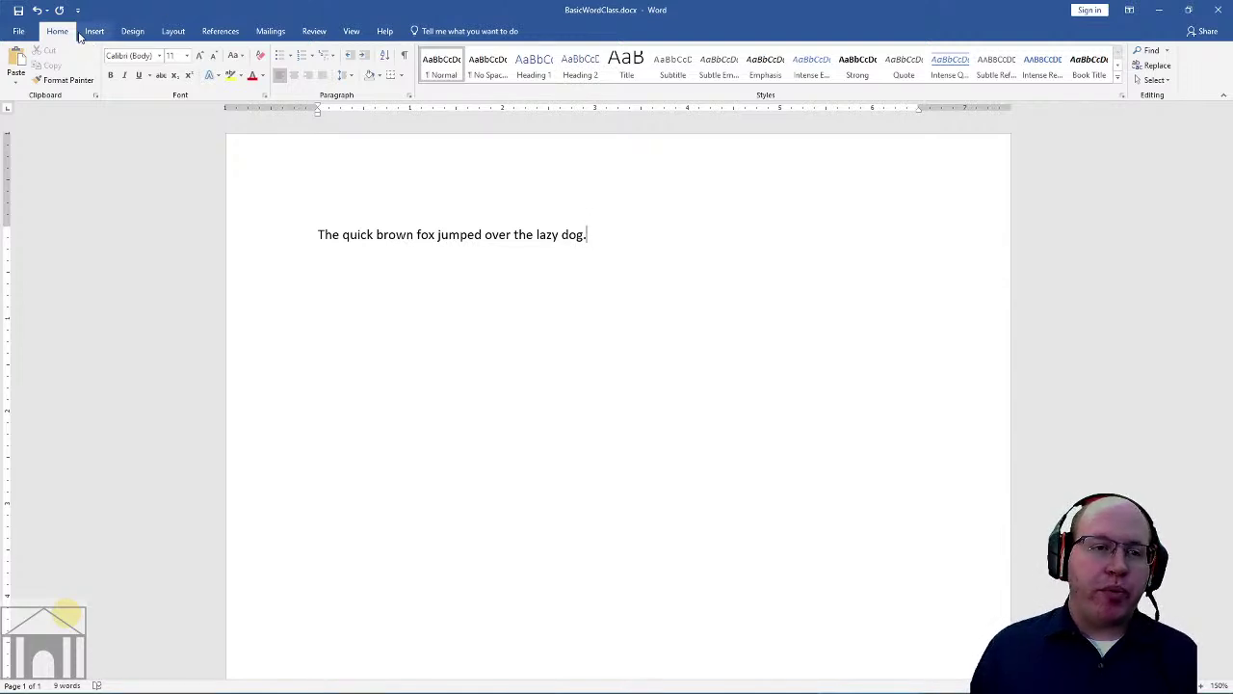
click(19, 30)
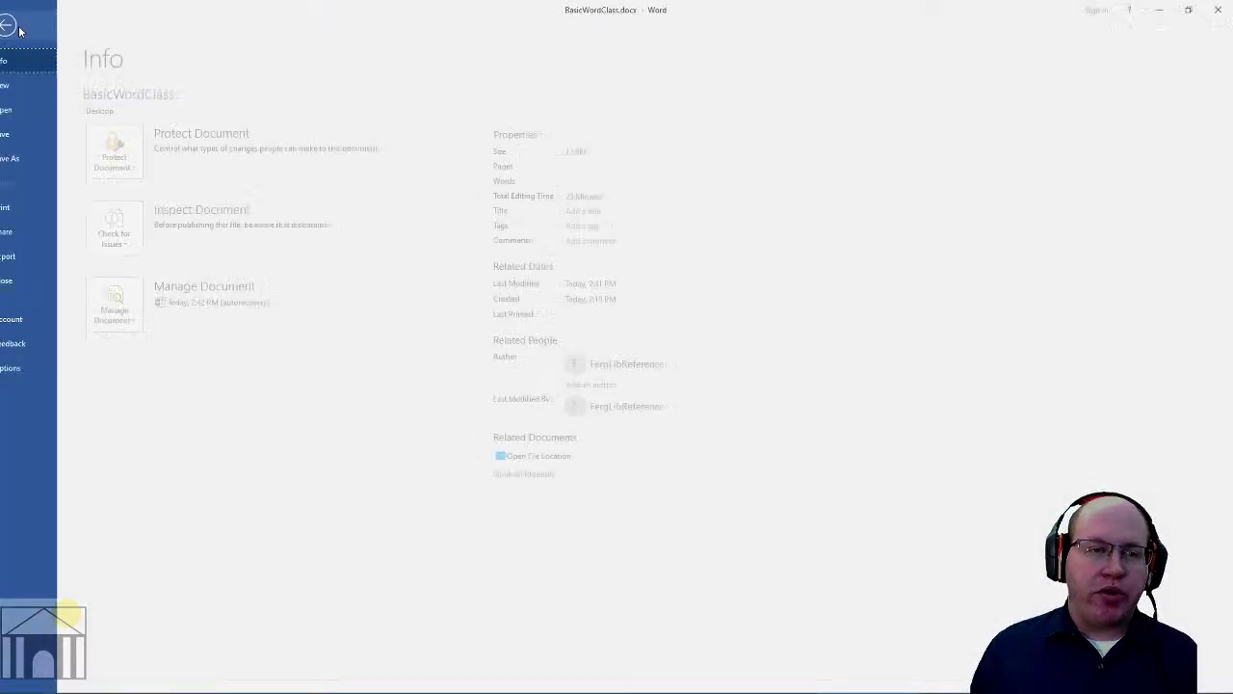
click(21, 143)
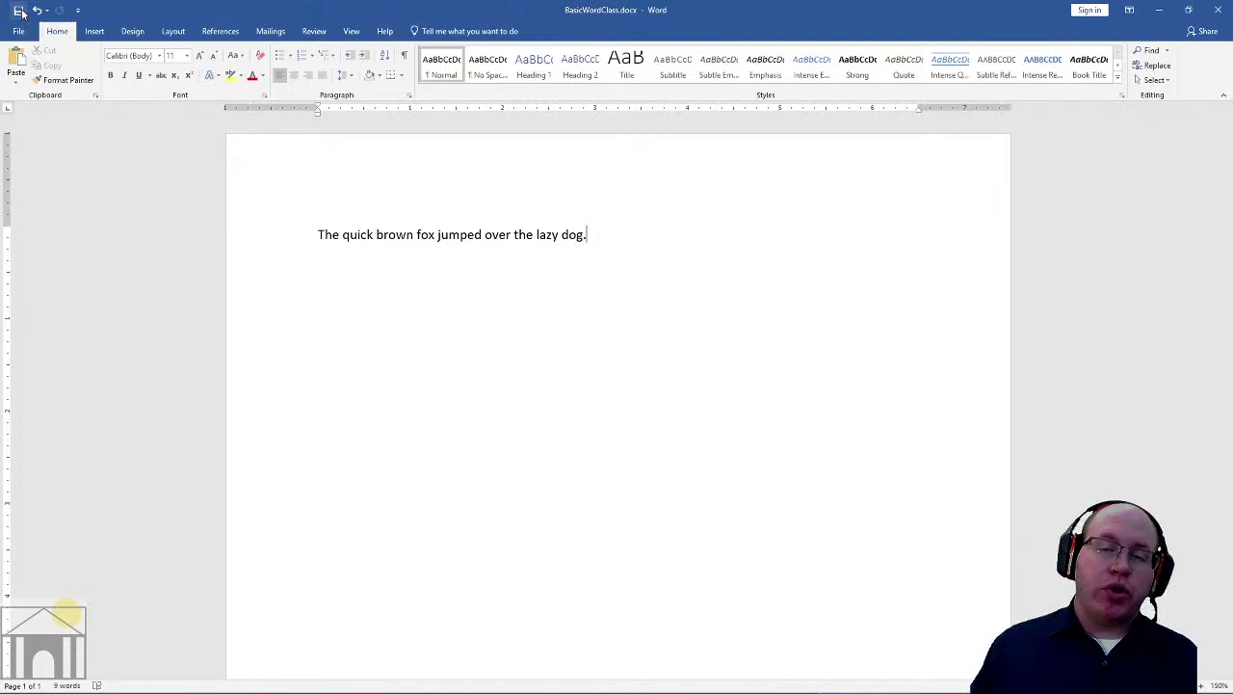
Step: Save BasicWordClass again using the Save command among the file commands
click(18, 31)
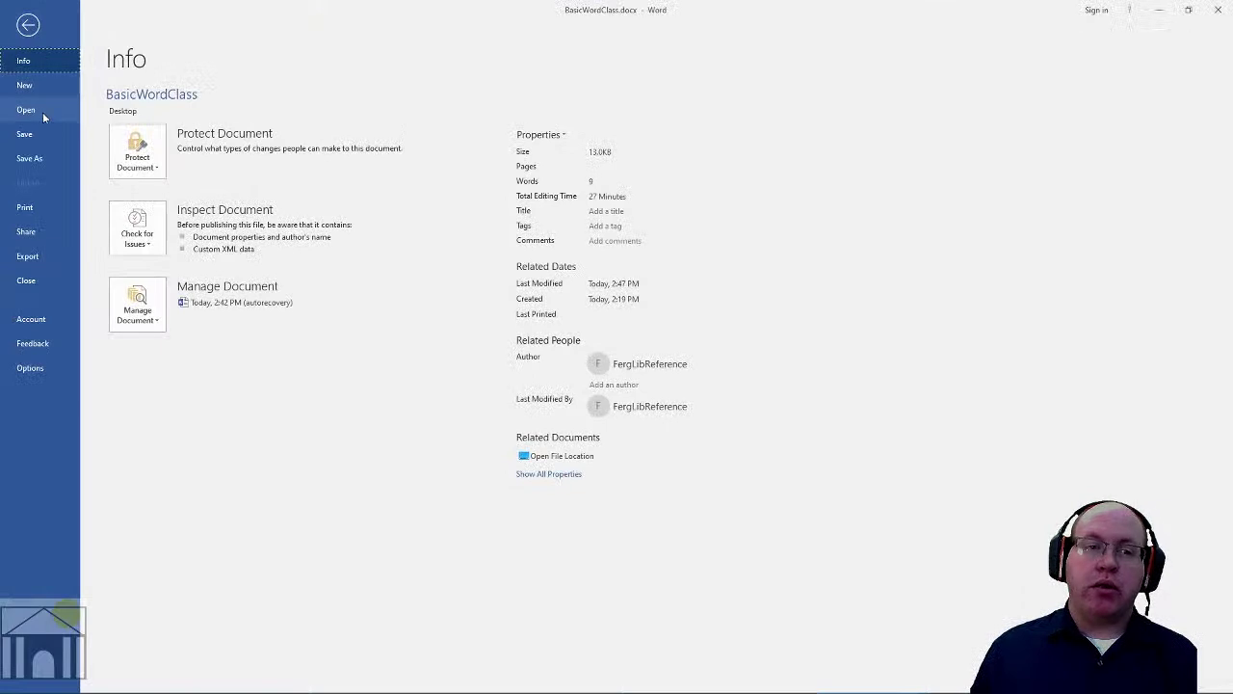
click(35, 136)
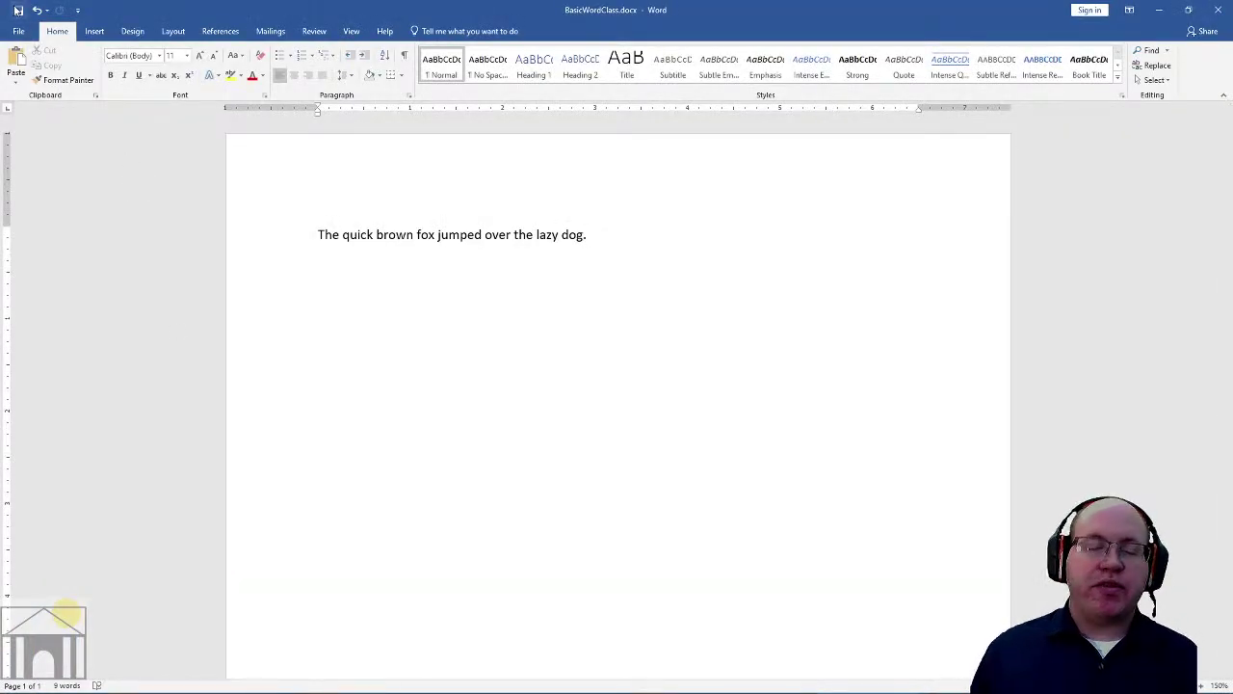
Step: Try adding "xxxx" after the sentence, remove it, and view the document's file commands before returning to the page
text(xxxx)
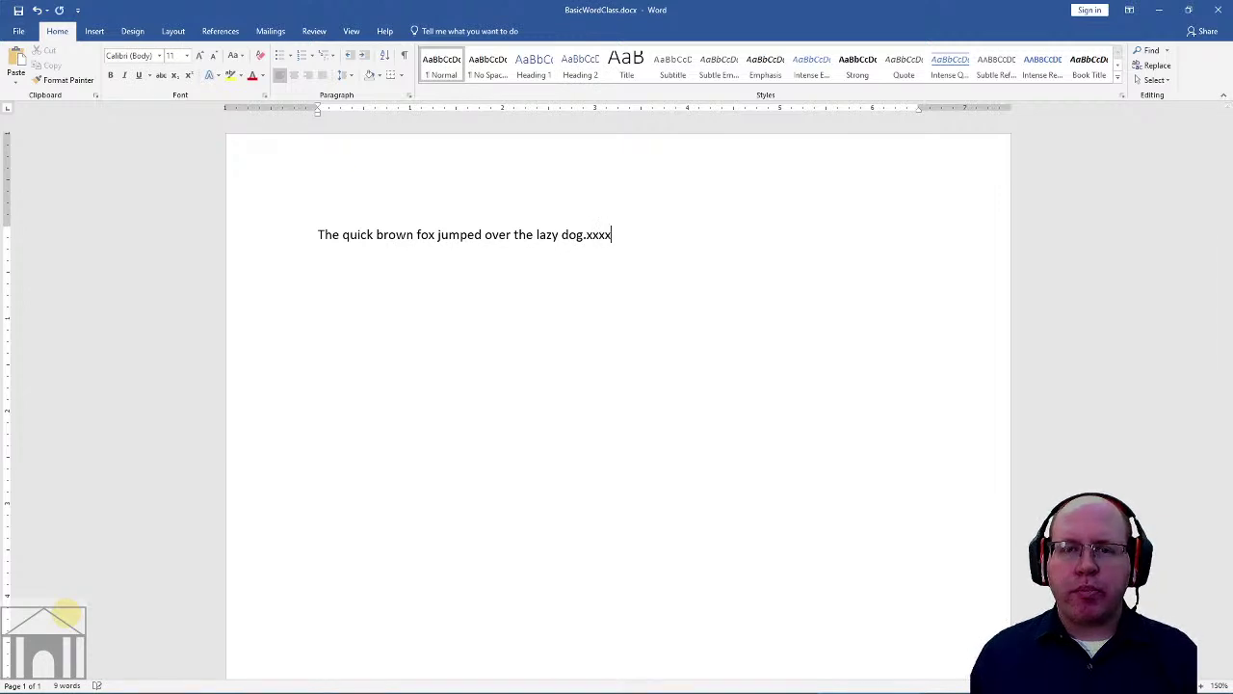
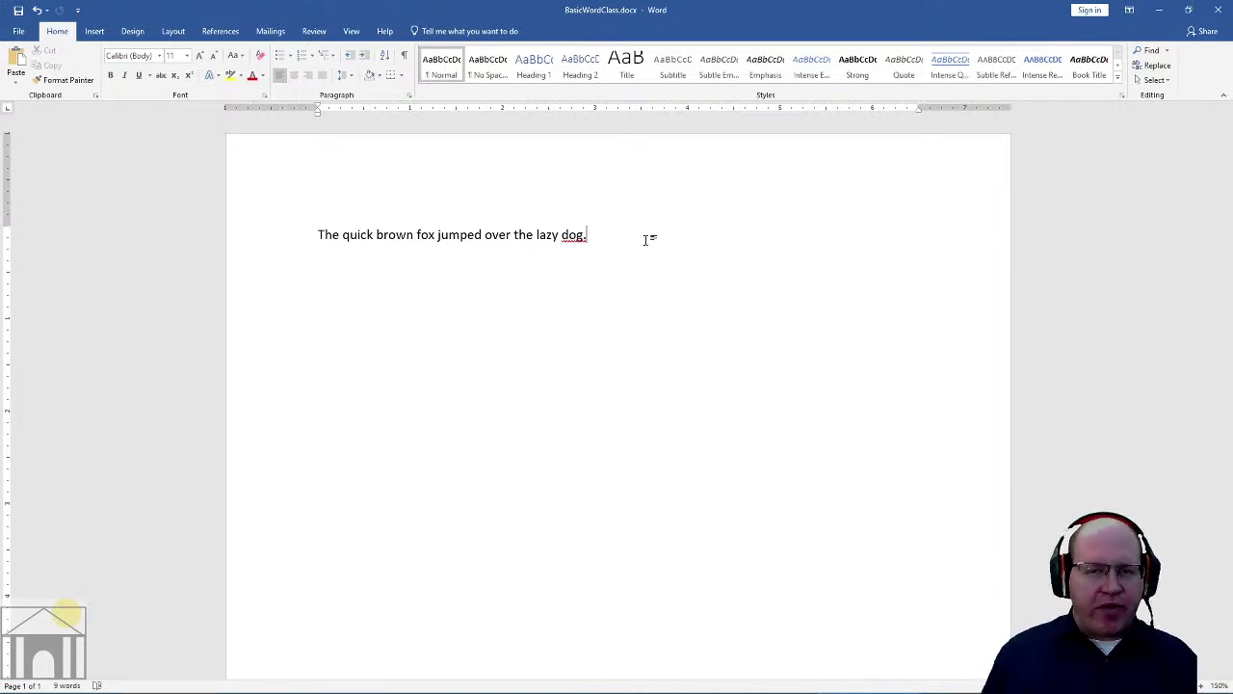
click(19, 31)
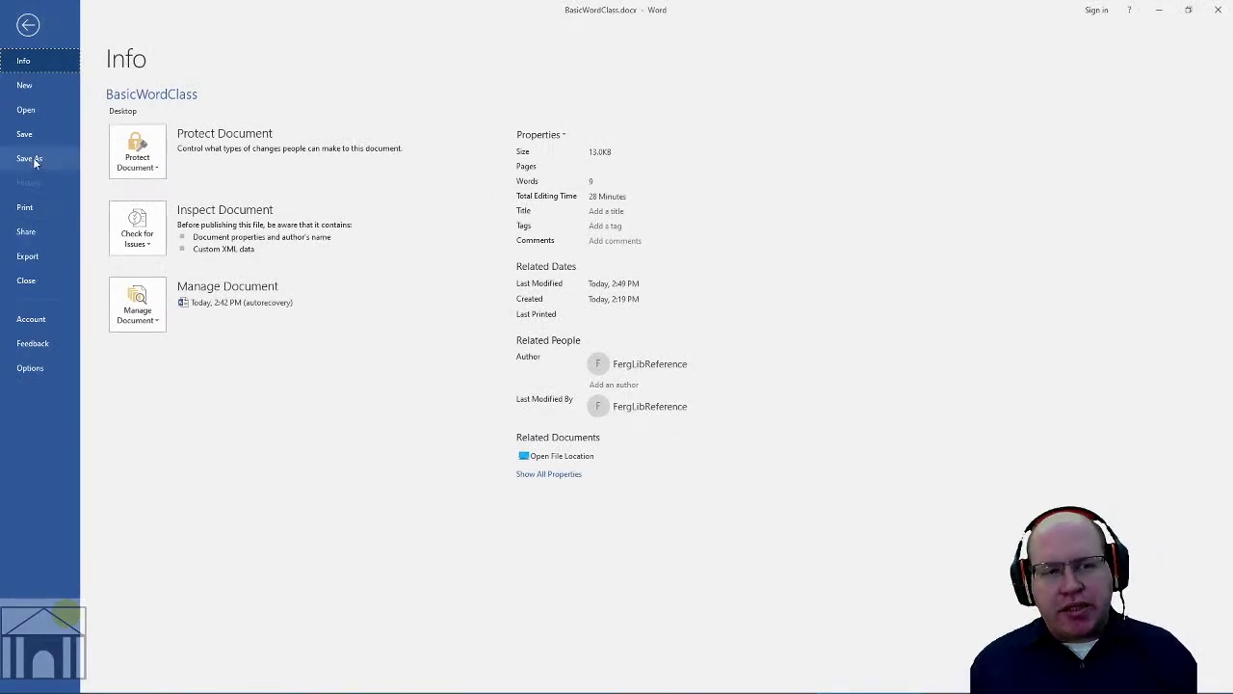
click(29, 25)
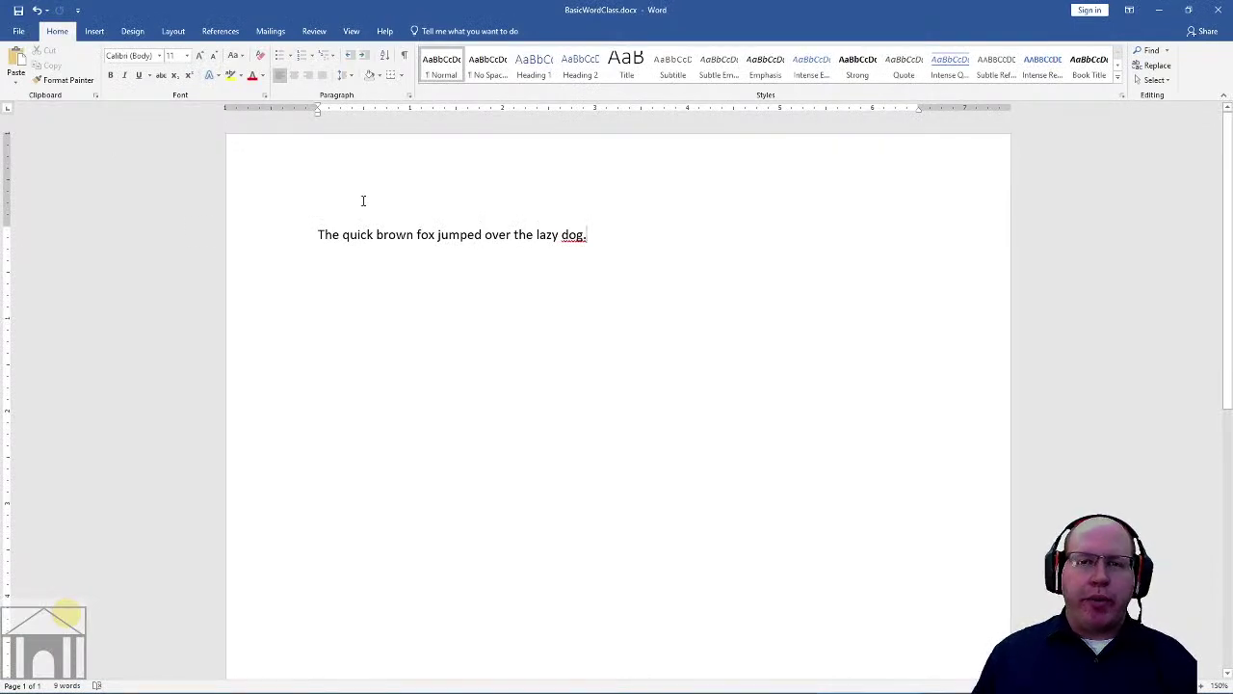
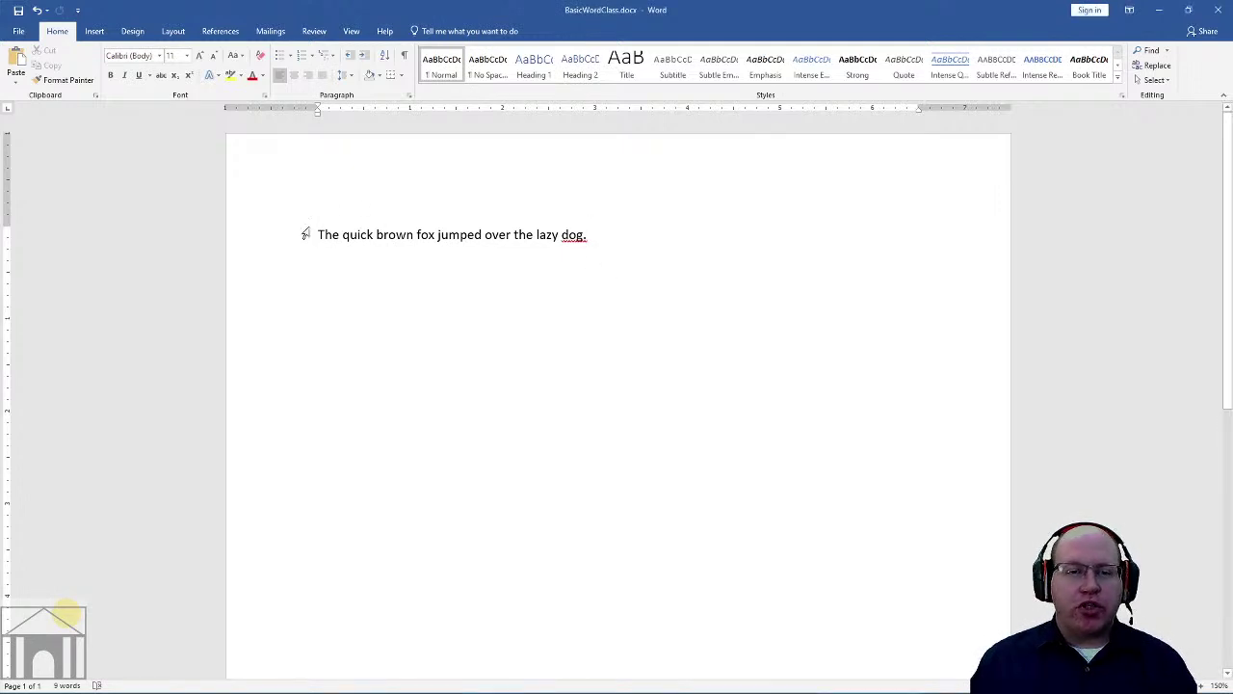
Step: Select the whole sentence and switch bold and italic on and off for it
click(295, 233)
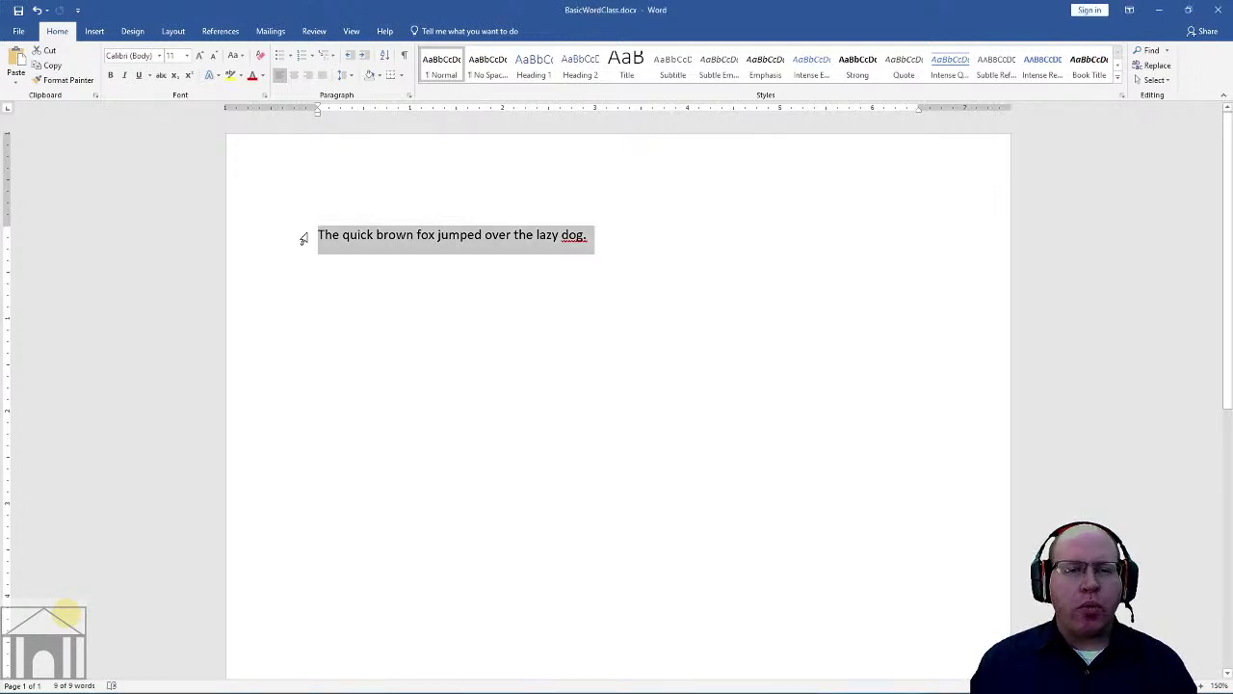
click(320, 259)
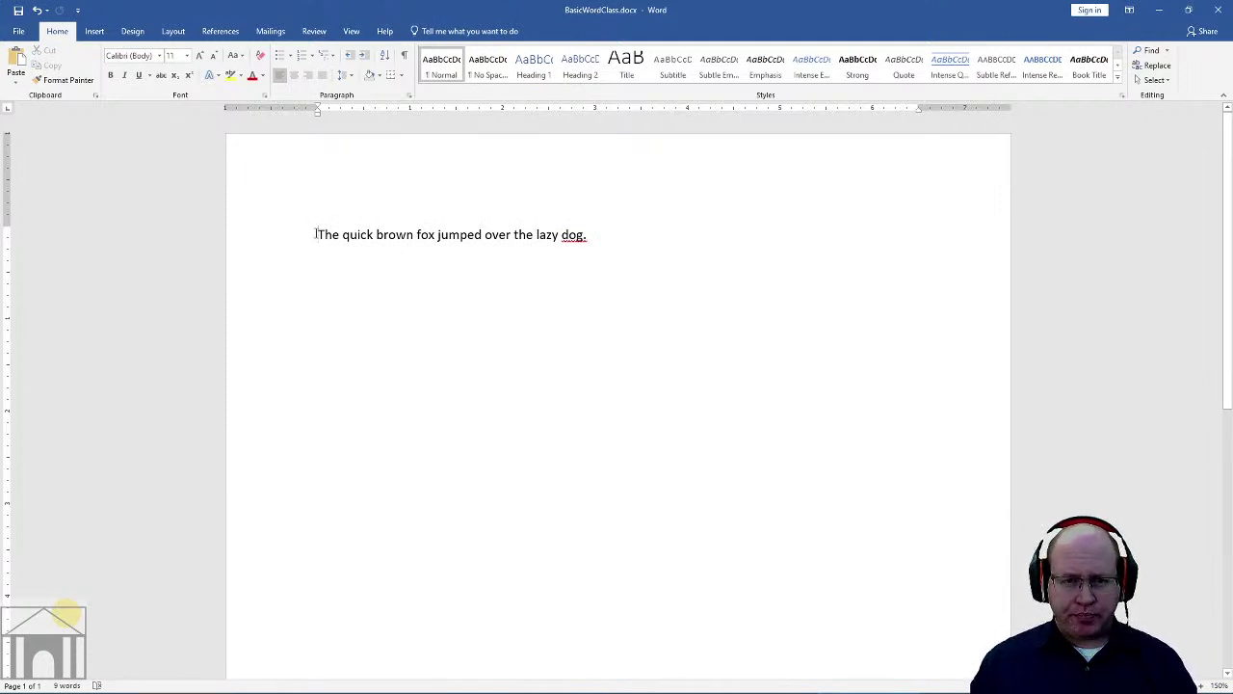
drag(315, 234, 589, 235)
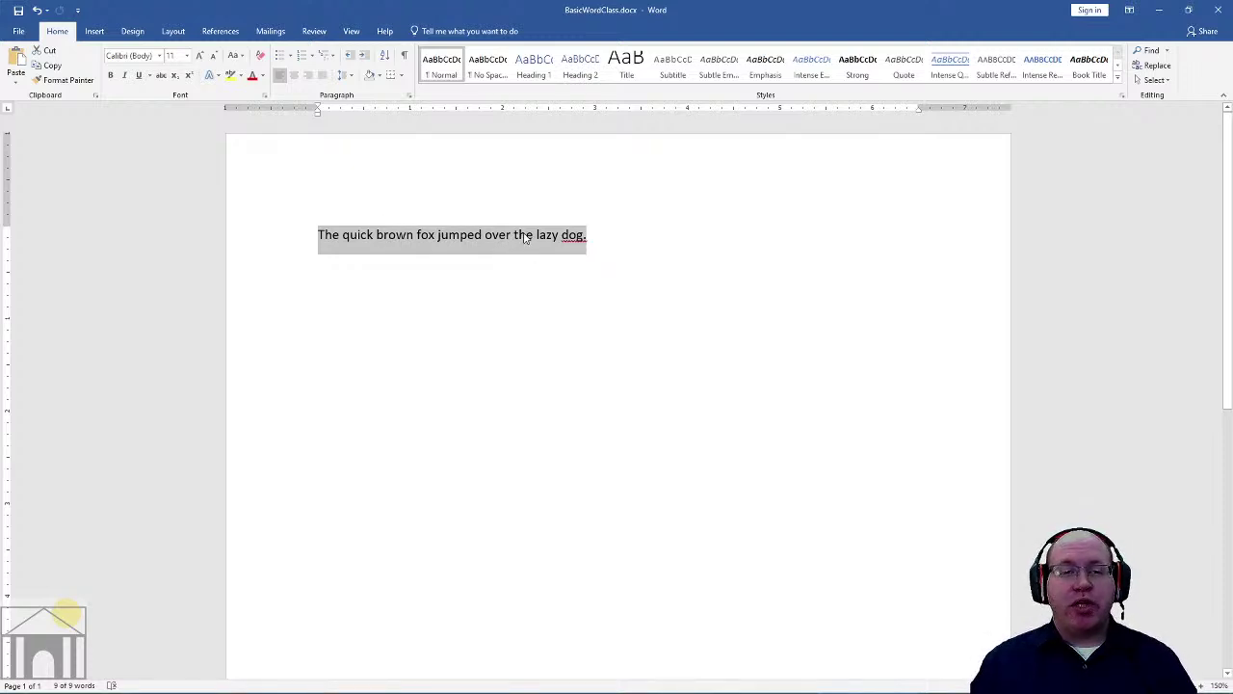
click(111, 76)
click(111, 75)
click(123, 76)
click(124, 76)
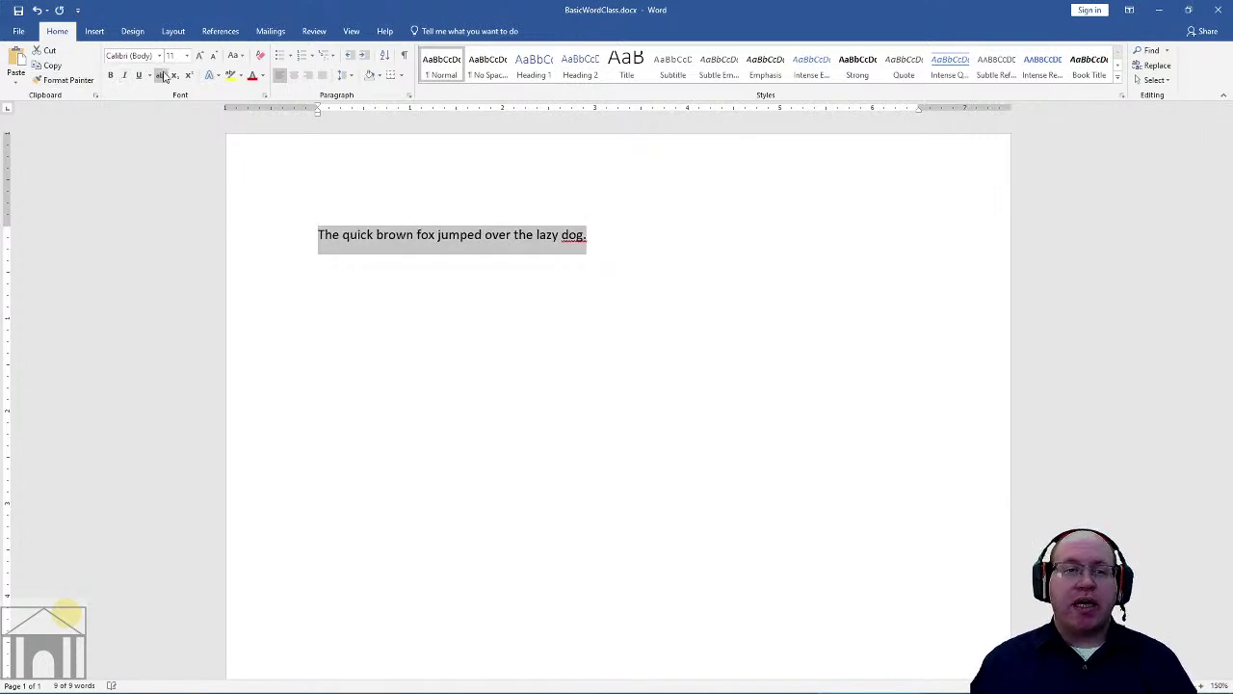
Step: View the available fonts and font sizes for the selected sentence, close both lists without choosing, and clear the selection
click(160, 55)
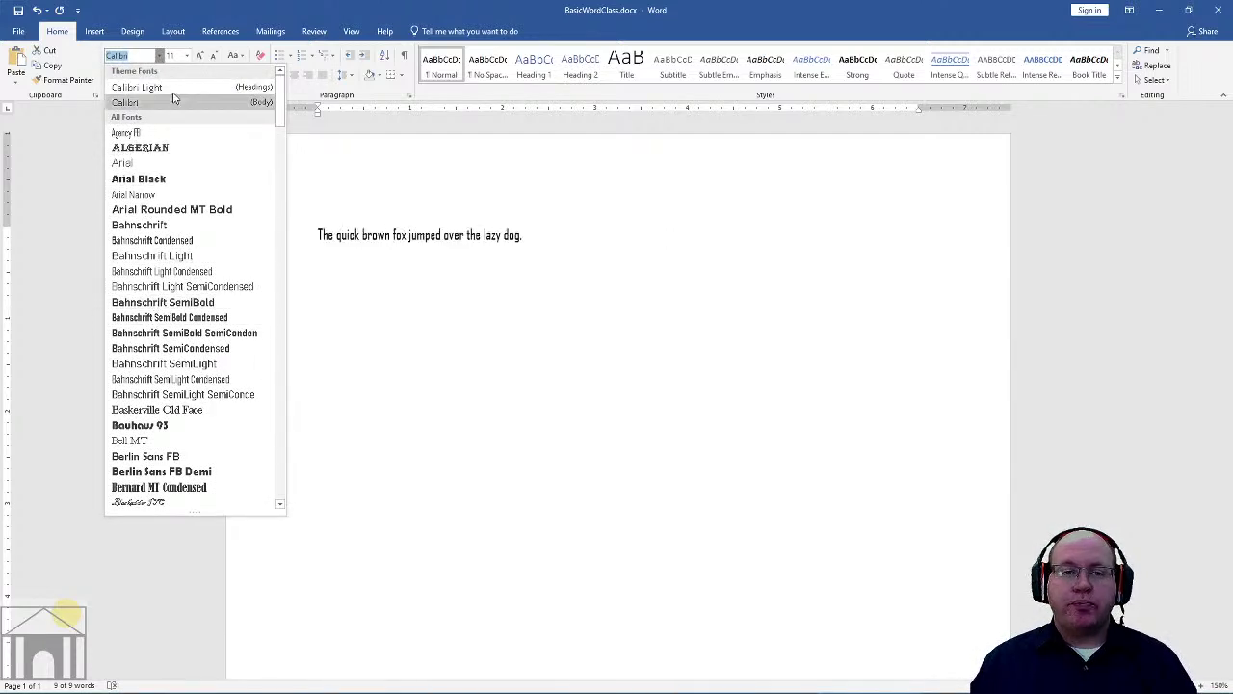
key(Escape)
click(188, 55)
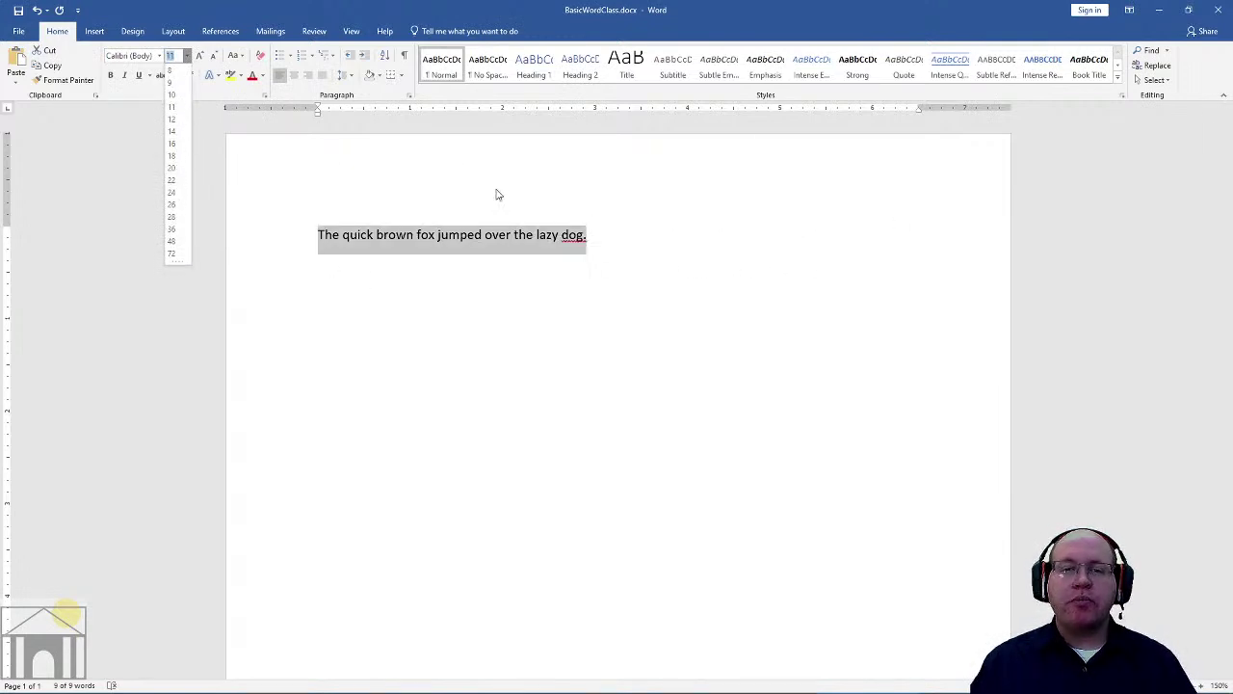
key(Escape)
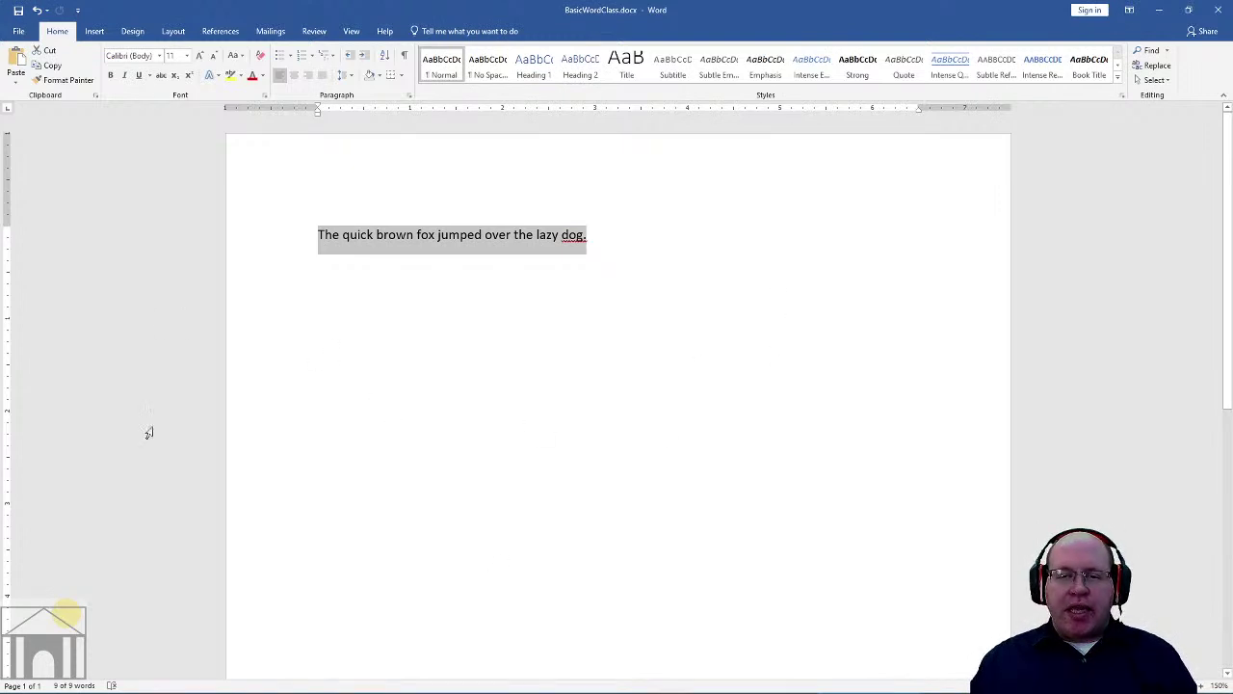
click(782, 511)
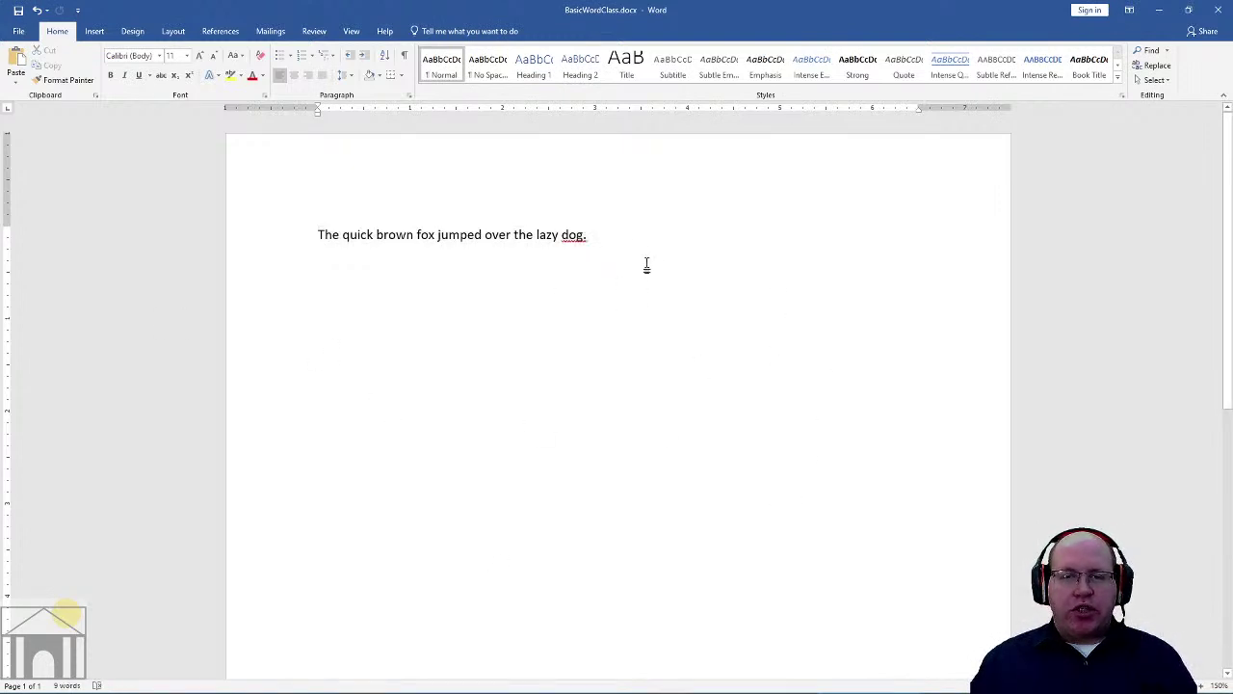
Step: Select the word "quick", make it bold, remove the bold formatting, and deselect it
drag(318, 234, 374, 236)
click(347, 235)
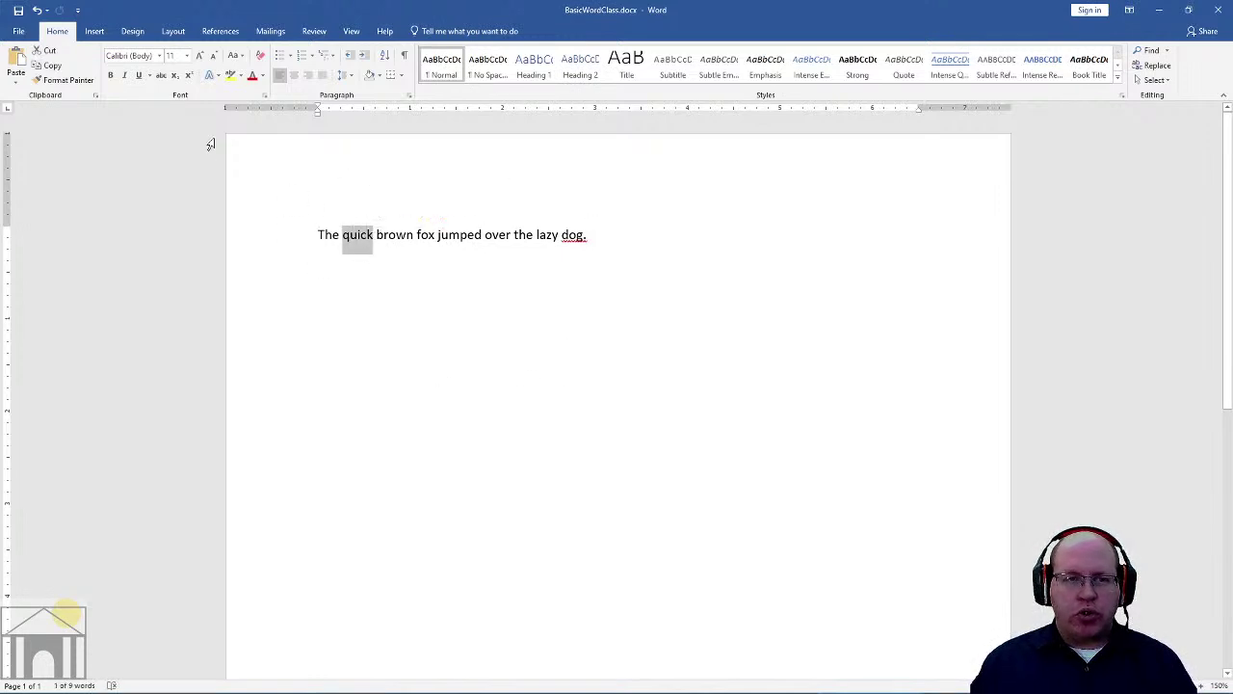
click(111, 76)
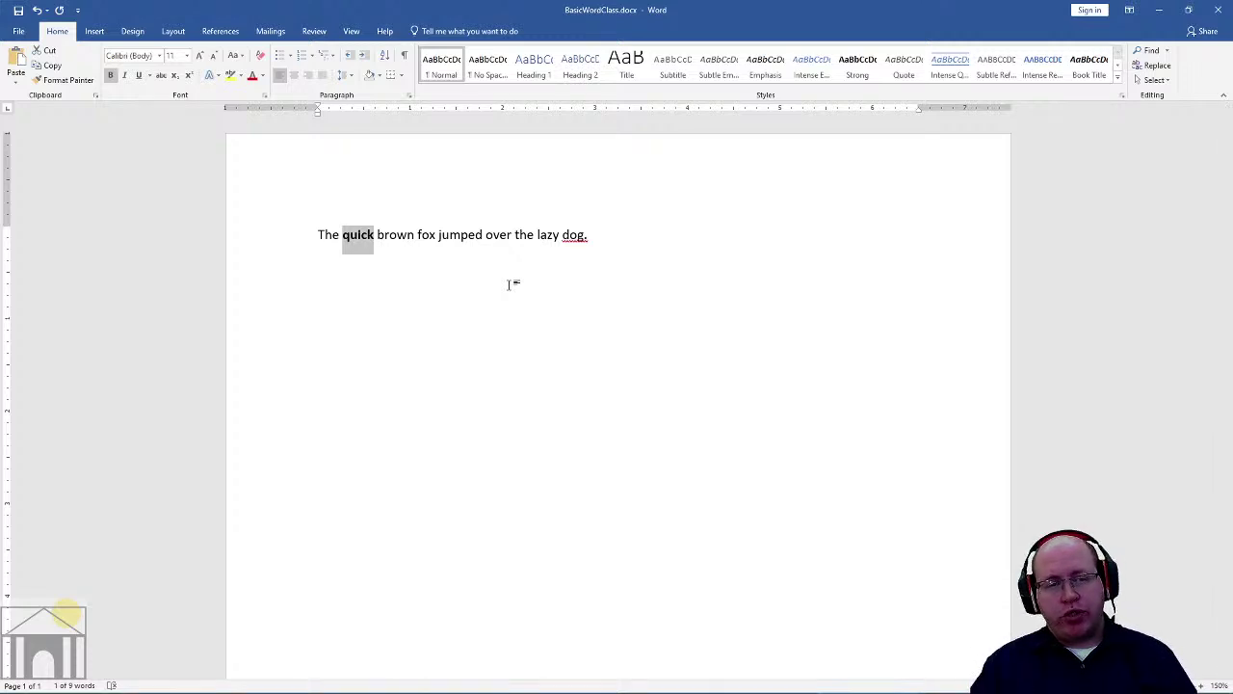
click(109, 78)
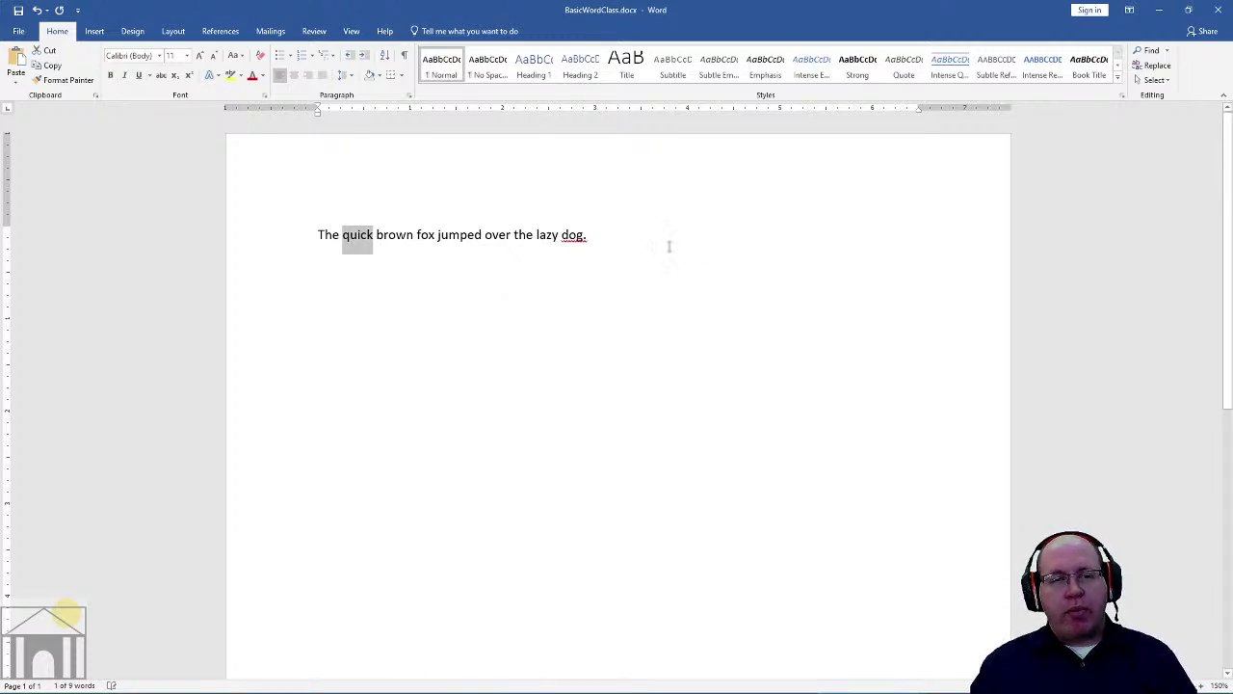
click(868, 297)
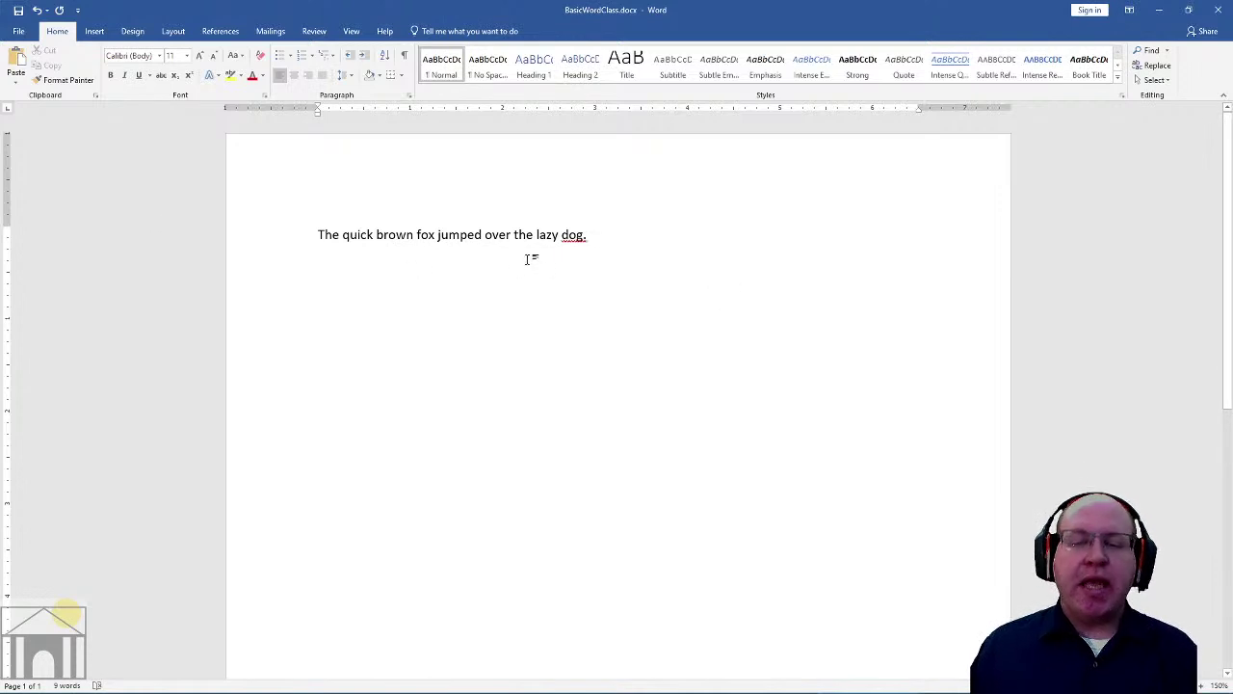
Step: Enter the filler letters "ssajkdl" after the sentence and delete them again
text(ssajkdl)
key(BackSpace)
key(BackSpace)
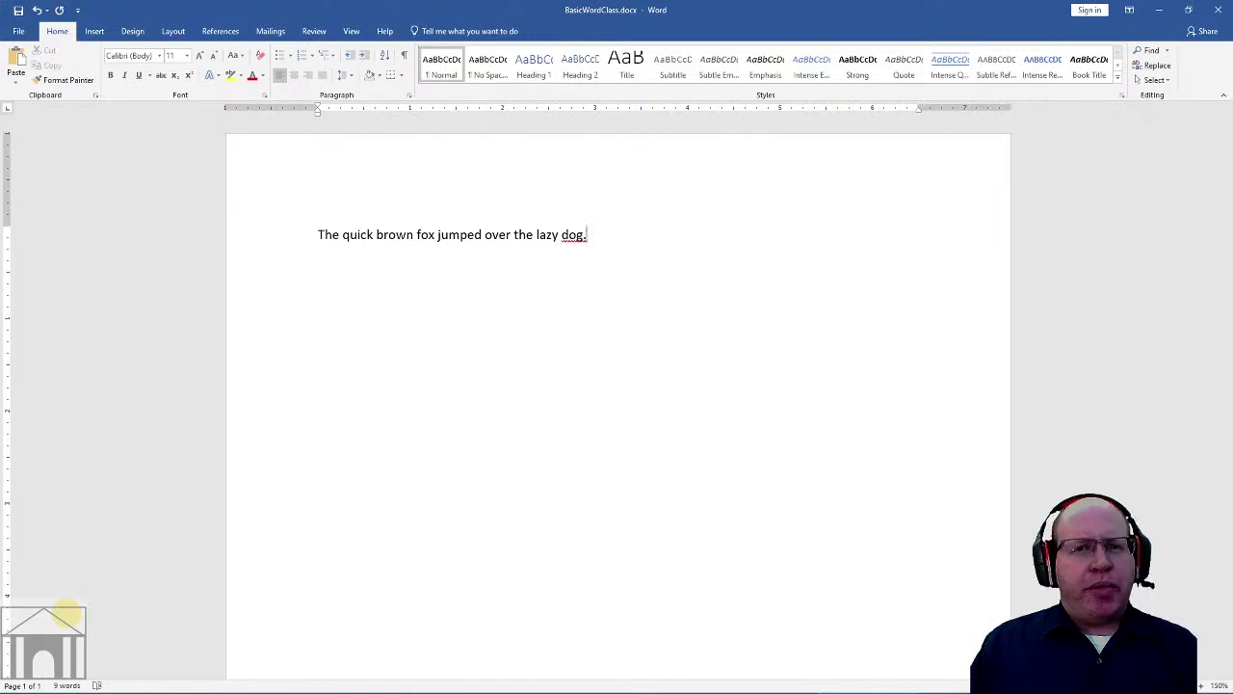
Step: Select "The quick brown", clear that selection, and extend a new one character by character from the sentence's start to its end
drag(344, 241, 408, 241)
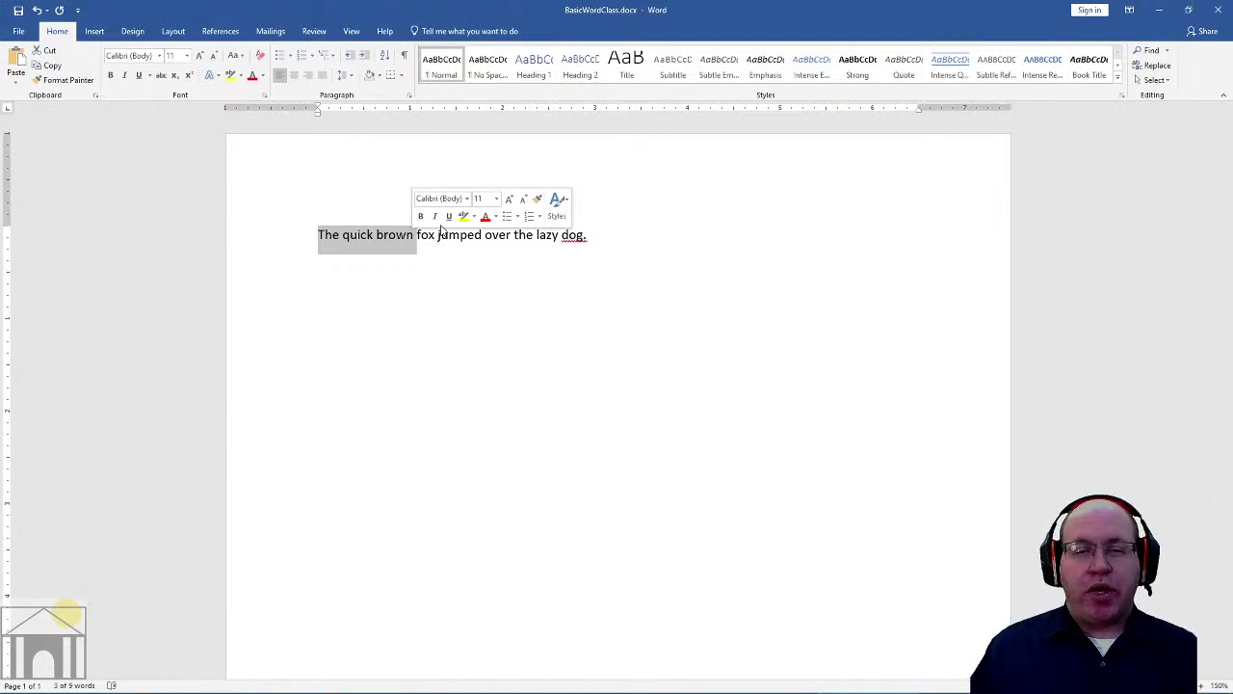
click(476, 236)
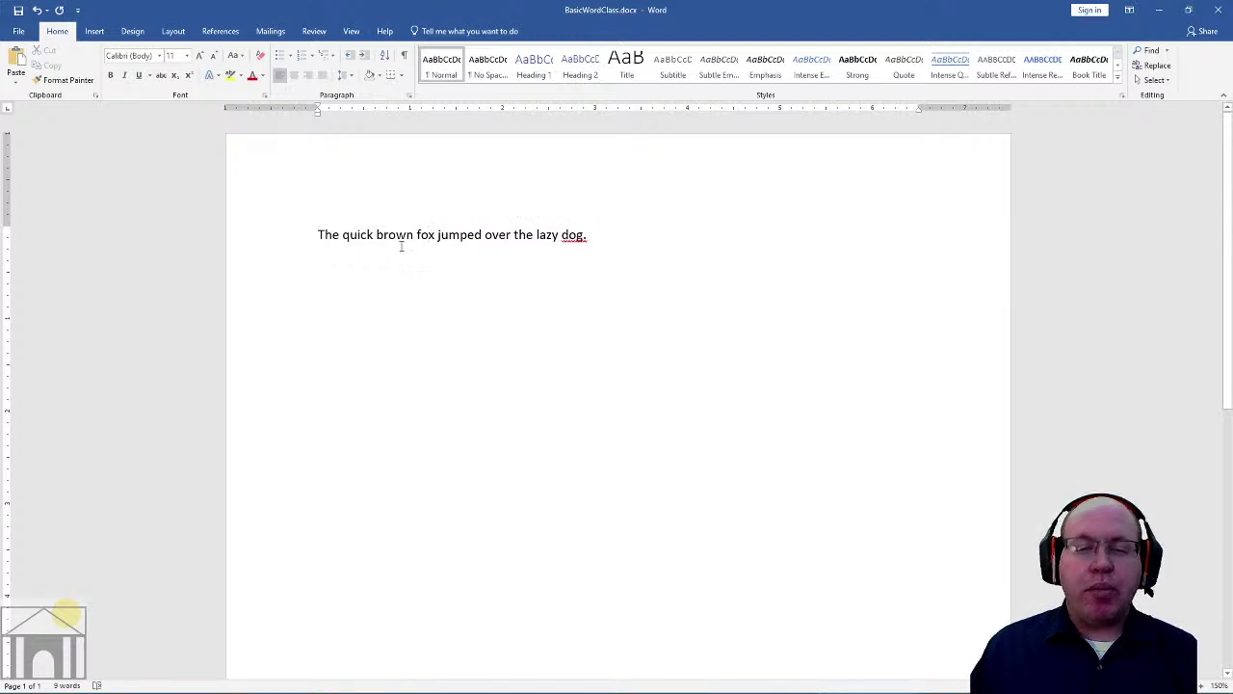
click(320, 235)
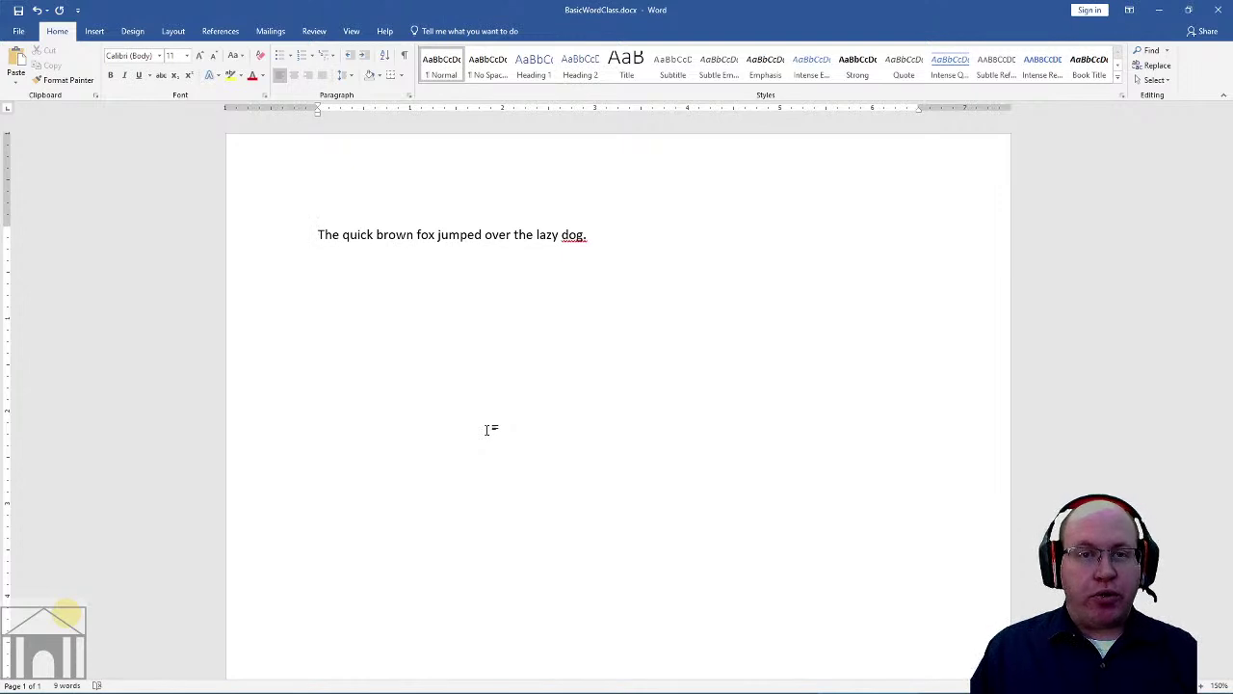
key(shift+Right)
key(shift+Right)
key(shift+Right)
key(shift+Right)
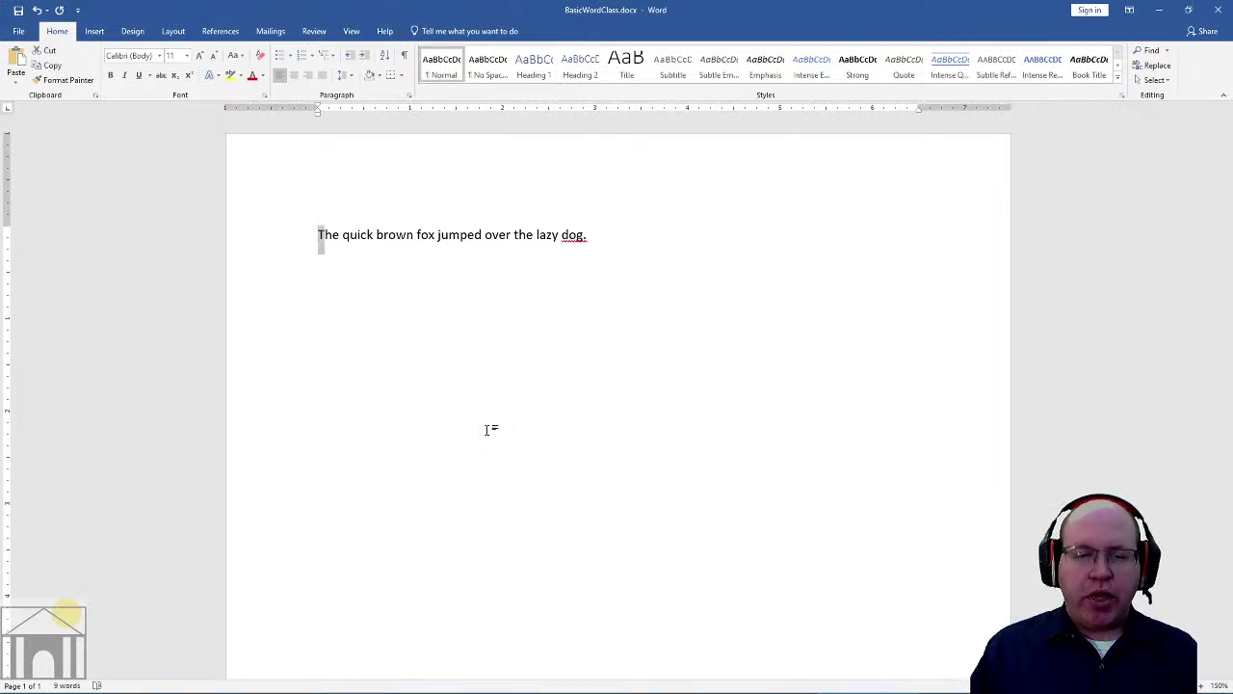
key(shift+Right)
key(shift+Right)
key(shift+Right)
key(shift+Right)
key(shift+Right)
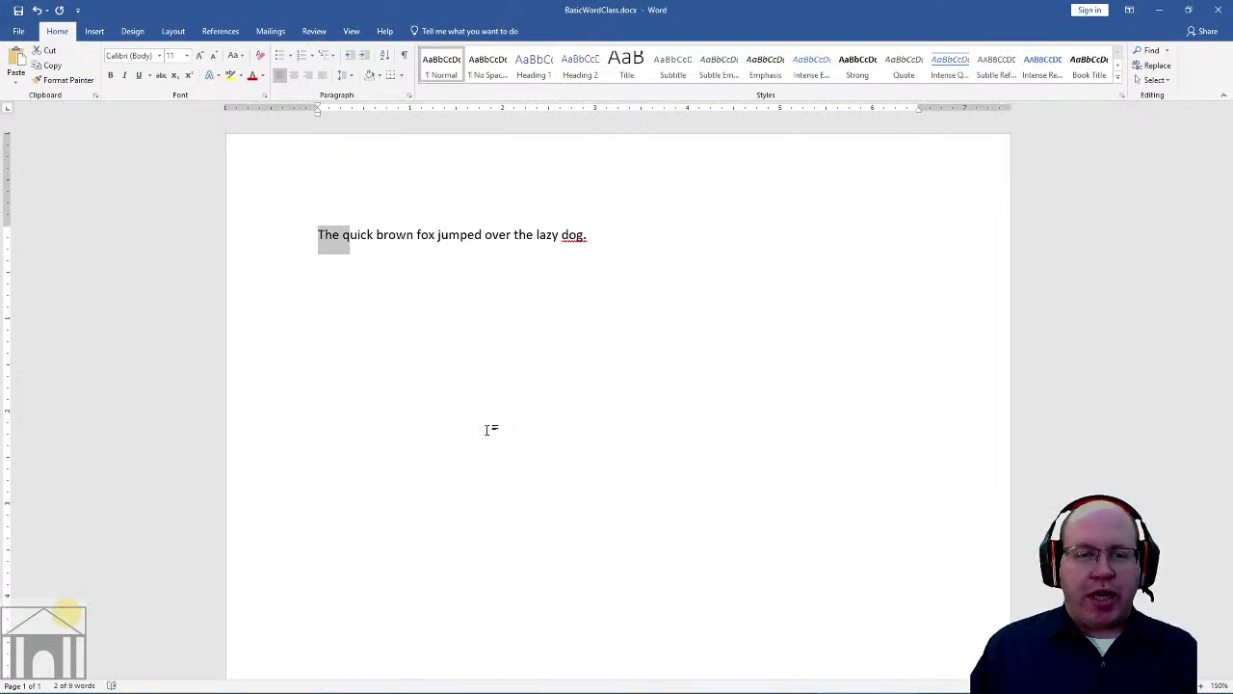
key(shift+Right)
key(shift+Right)
key(shift+Right)
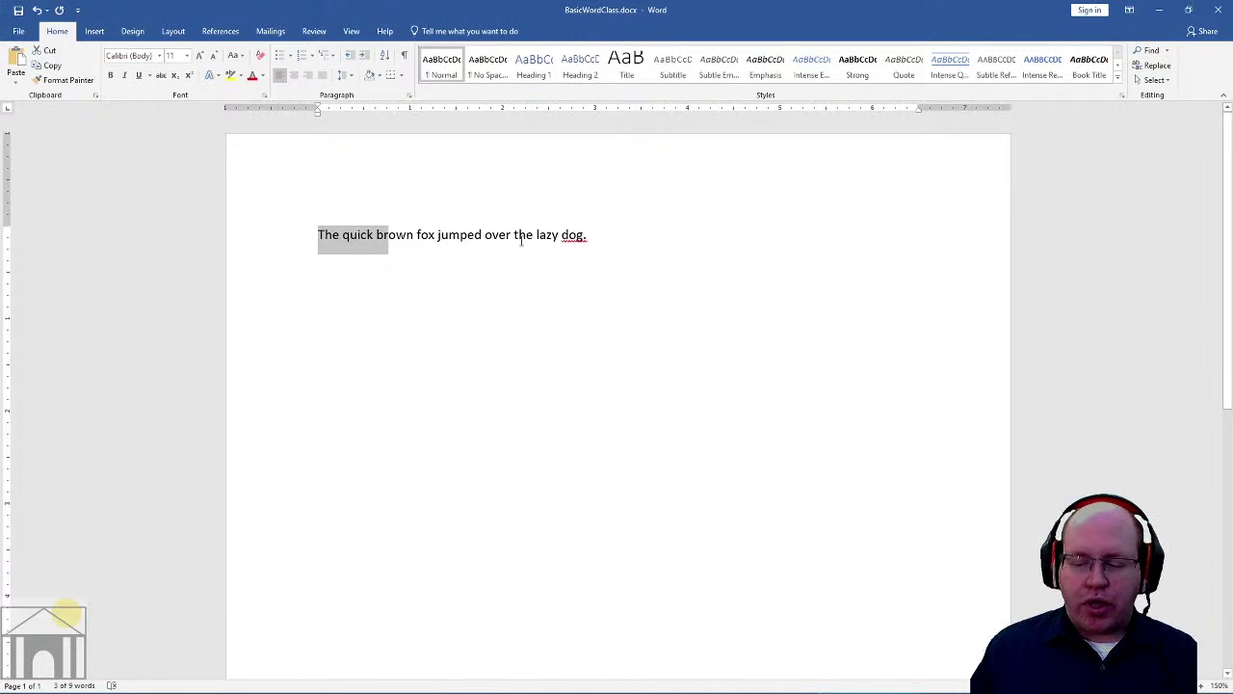
key(shift+Right)
key(shift+Right)
key(shift+Right)
key(shift+Right)
key(shift+Right)
key(shift+Right)
key(shift+Right)
key(shift+Right)
key(shift+Right)
key(shift+Right)
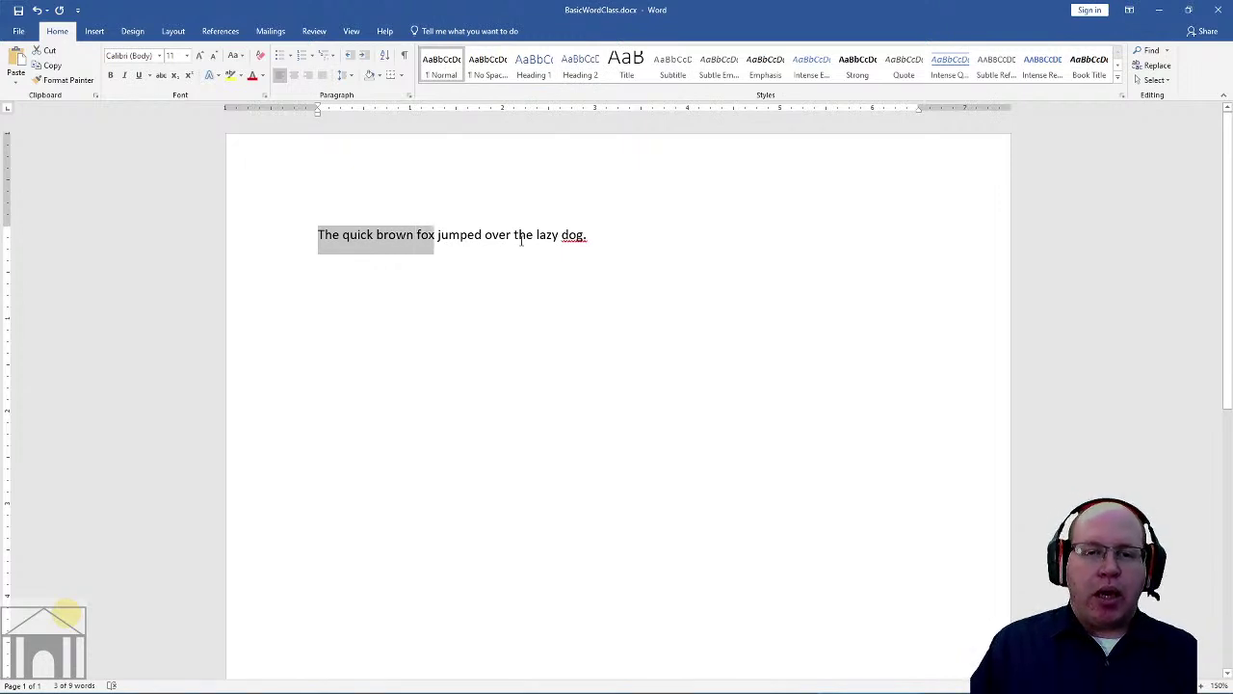
key(shift+Right)
key(shift+Right)
key(shift+Right)
key(shift+Right)
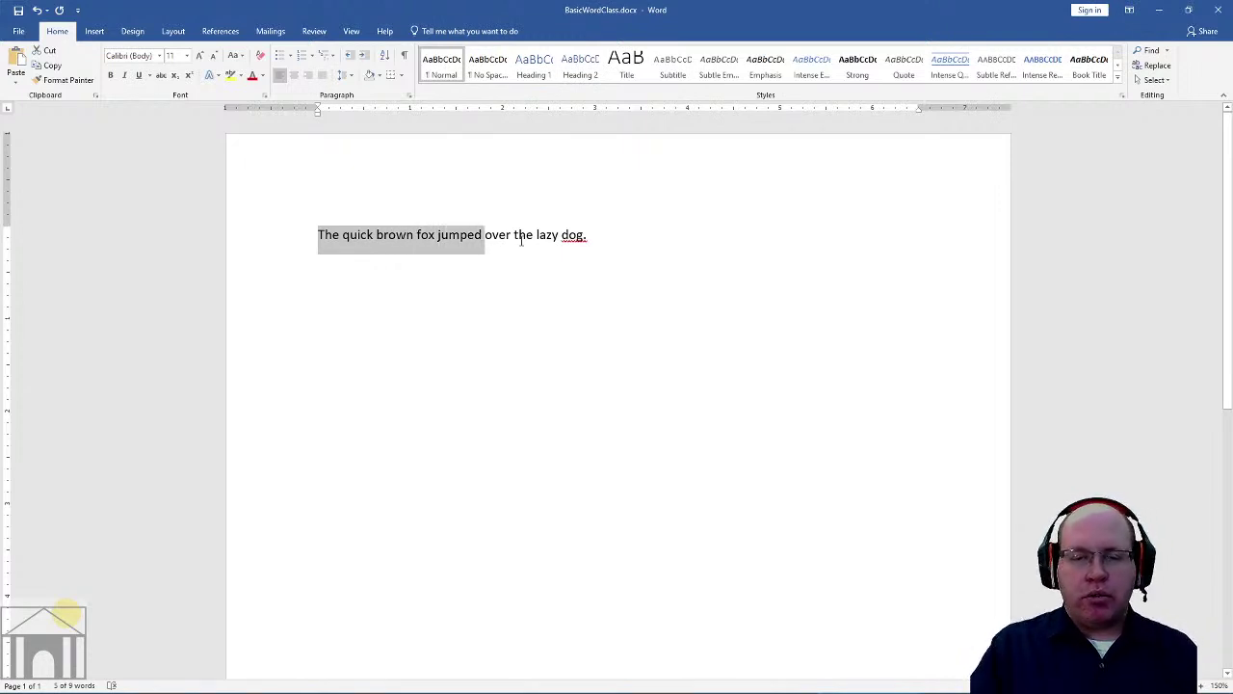
key(shift+Right)
key(shift+Right)
key(shift+Right)
key(shift+Right)
key(shift+Right)
key(shift+Right)
key(shift+Right)
key(shift+Right)
key(shift+Right)
key(shift+Right)
key(shift+Right)
key(shift+Right)
key(shift+Right)
key(shift+Right)
key(shift+Right)
key(shift+Right)
key(shift+Right)
key(shift+Right)
key(shift+Right)
key(shift+Right)
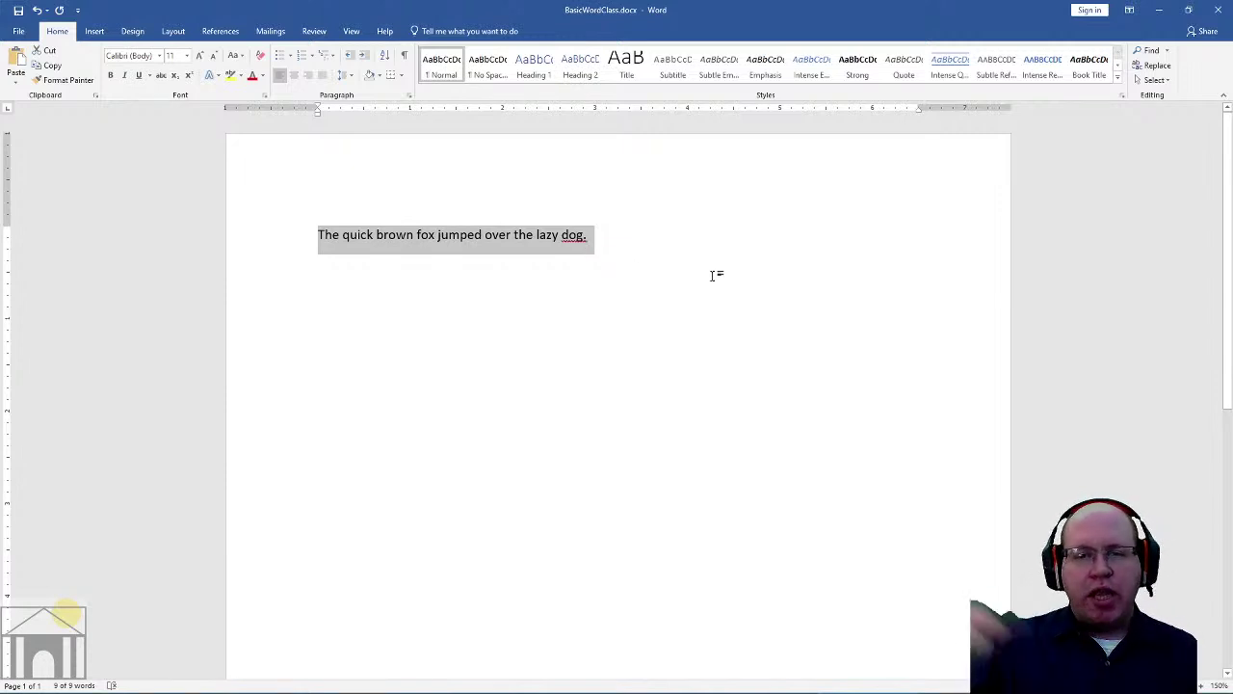
Step: Shrink the selection character by character from the sentence's end so it stops just before "lazy"
key(shift+Left)
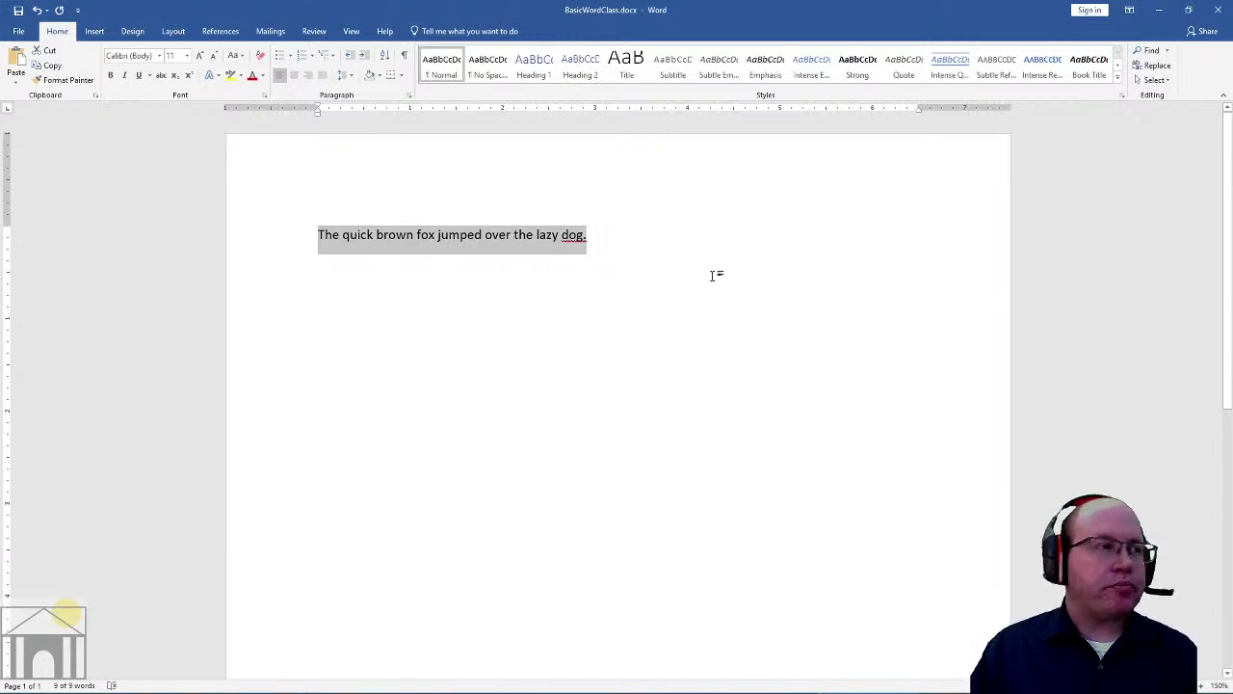
key(shift+Left)
key(shift+Left)
key(shift+Left)
key(shift+Left)
key(shift+Left)
key(shift+Left)
key(shift+Left)
key(shift+Left)
key(shift+Left)
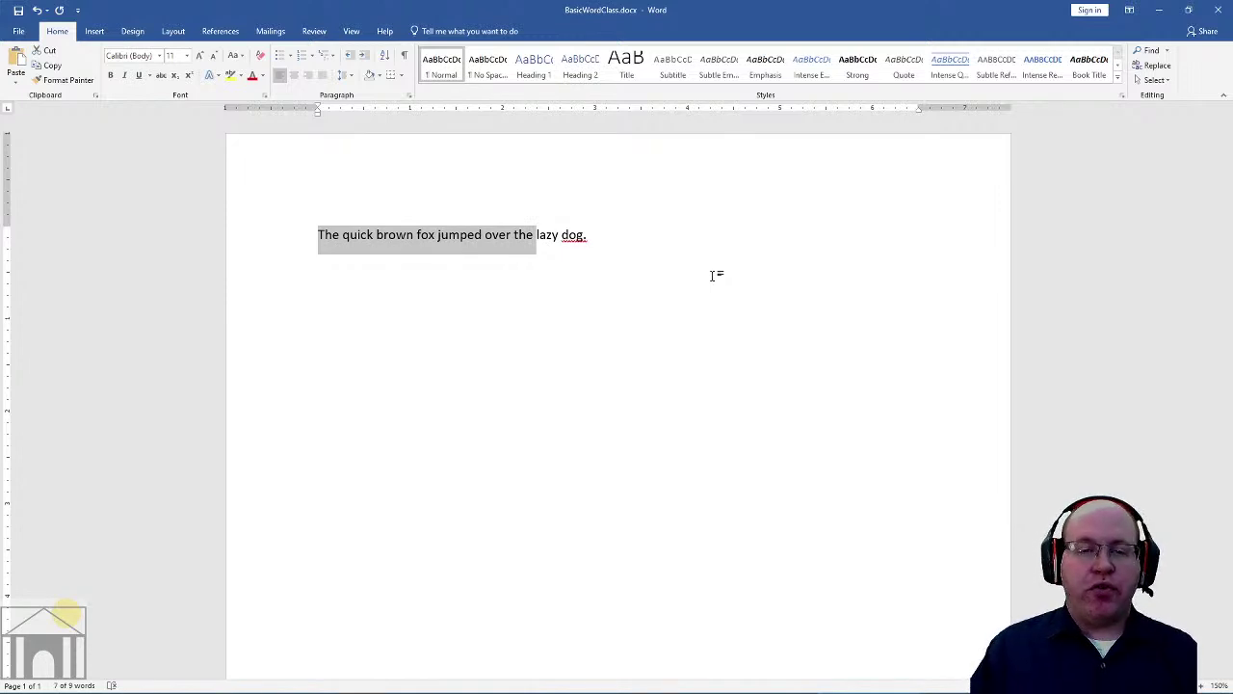
Step: Select only "The quick" from the start of the sentence, and switch bold and underline on and off for it
key(Left)
key(shift+Right)
key(shift+Right)
key(shift+Right)
key(shift+Right)
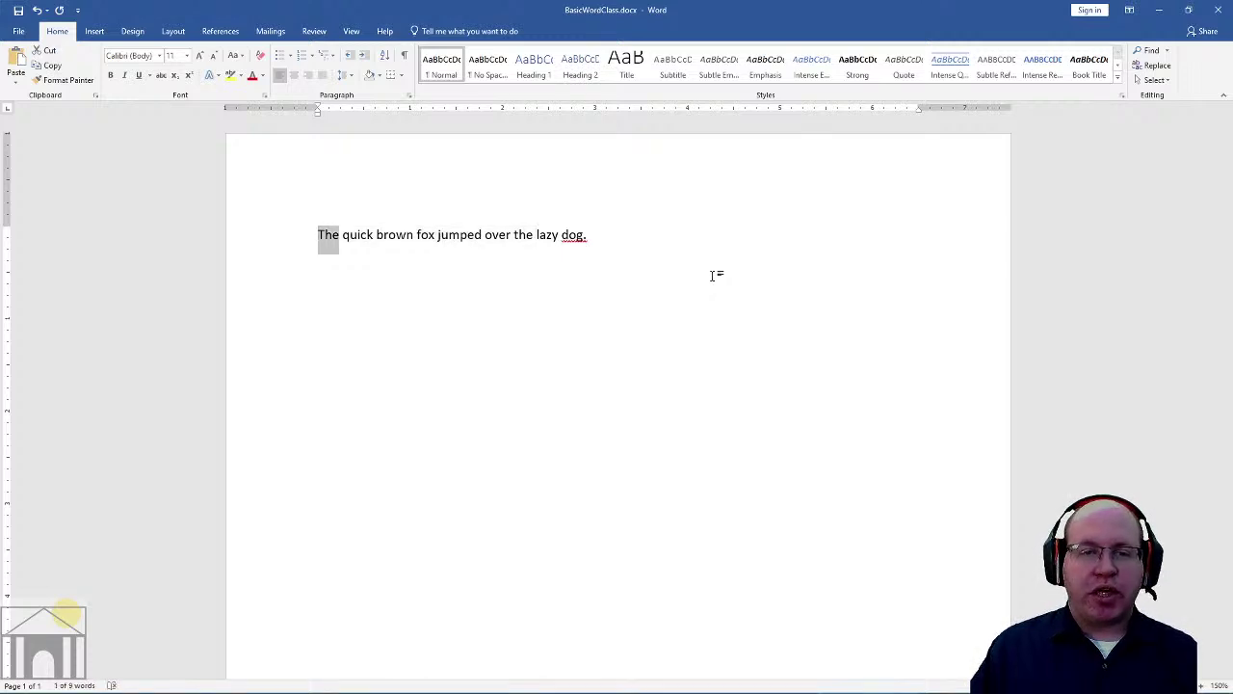
key(shift+Right)
key(shift+Right)
key(shift+Right)
key(shift+Right)
key(shift+Right)
key(shift+Right)
key(shift+Left)
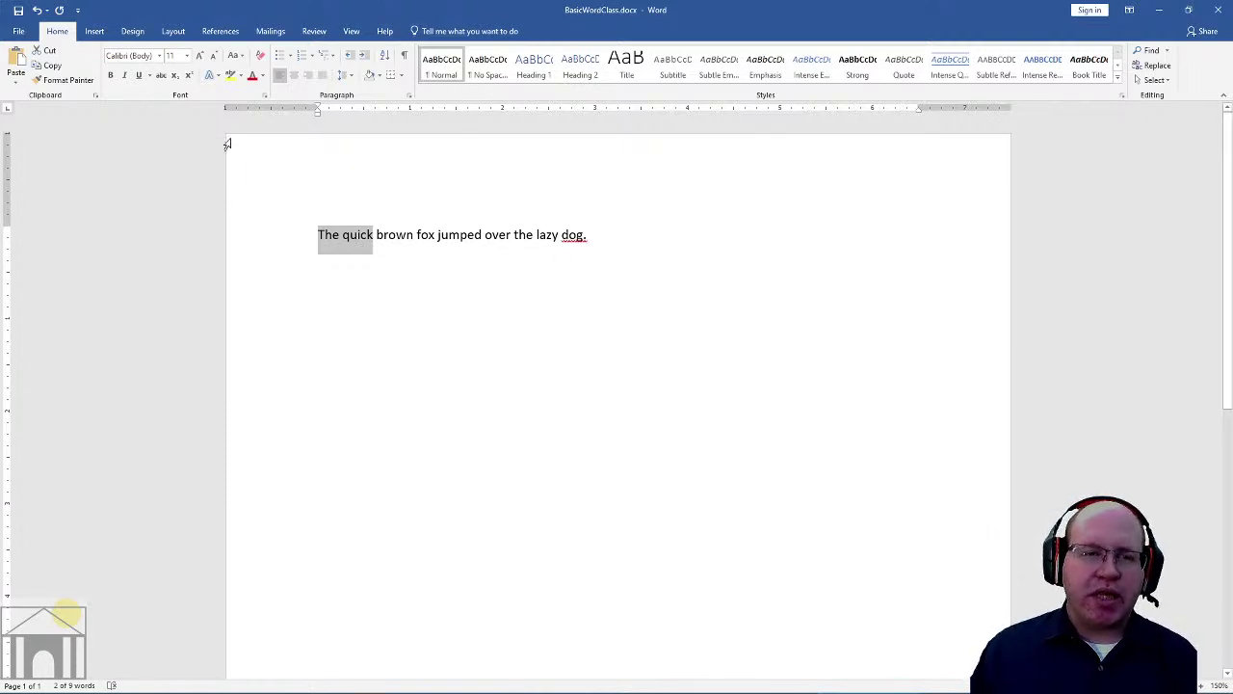
click(110, 76)
click(138, 76)
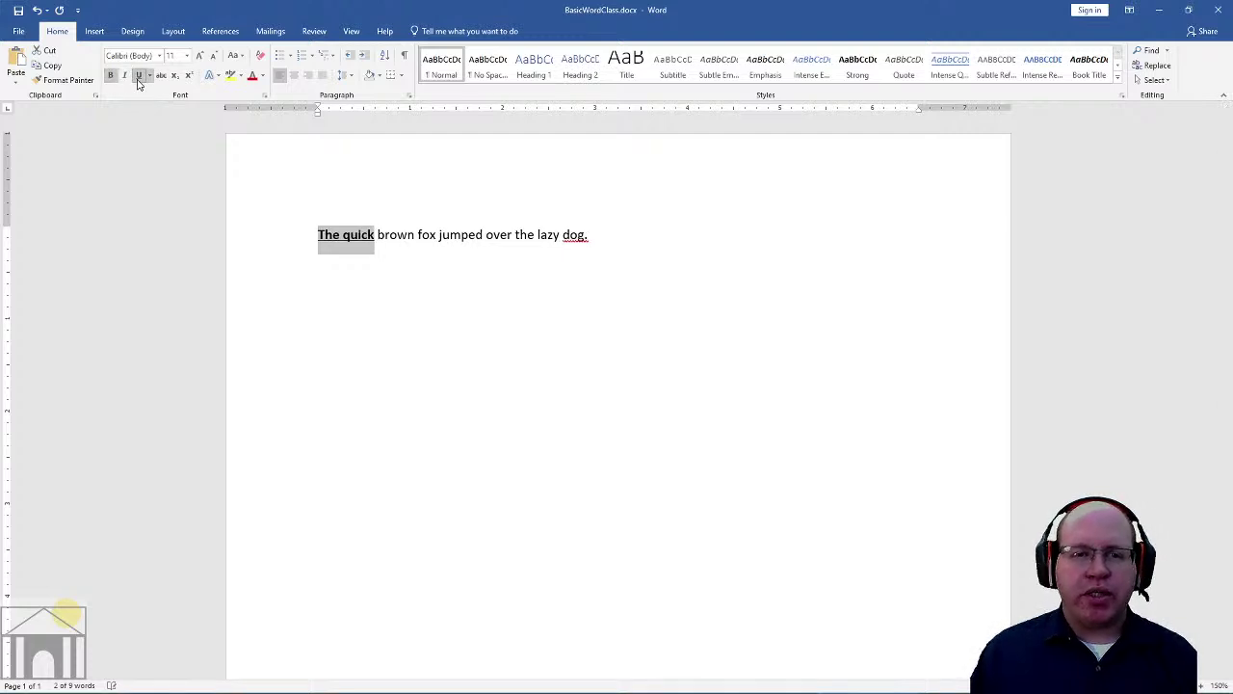
click(138, 76)
click(110, 76)
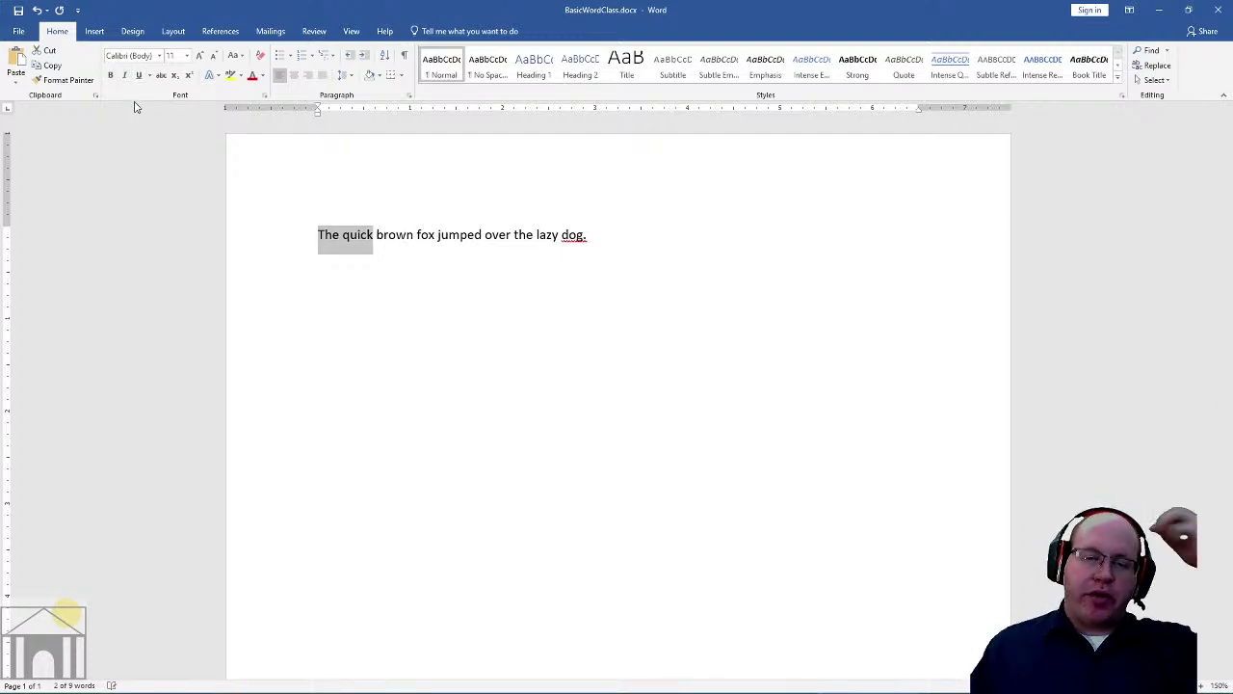
Step: Select the whole sentence "The quick brown fox jumped over the lazy dog." and copy it, repeating the selection and copy once
click(628, 233)
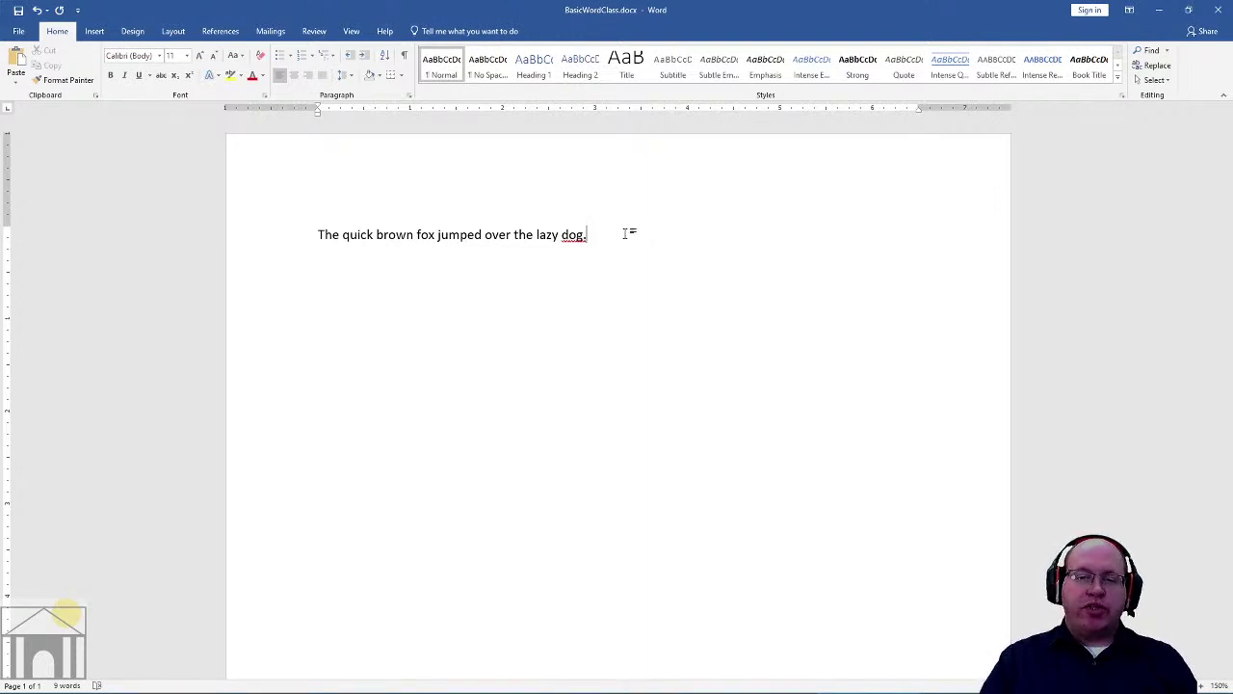
drag(606, 236, 321, 220)
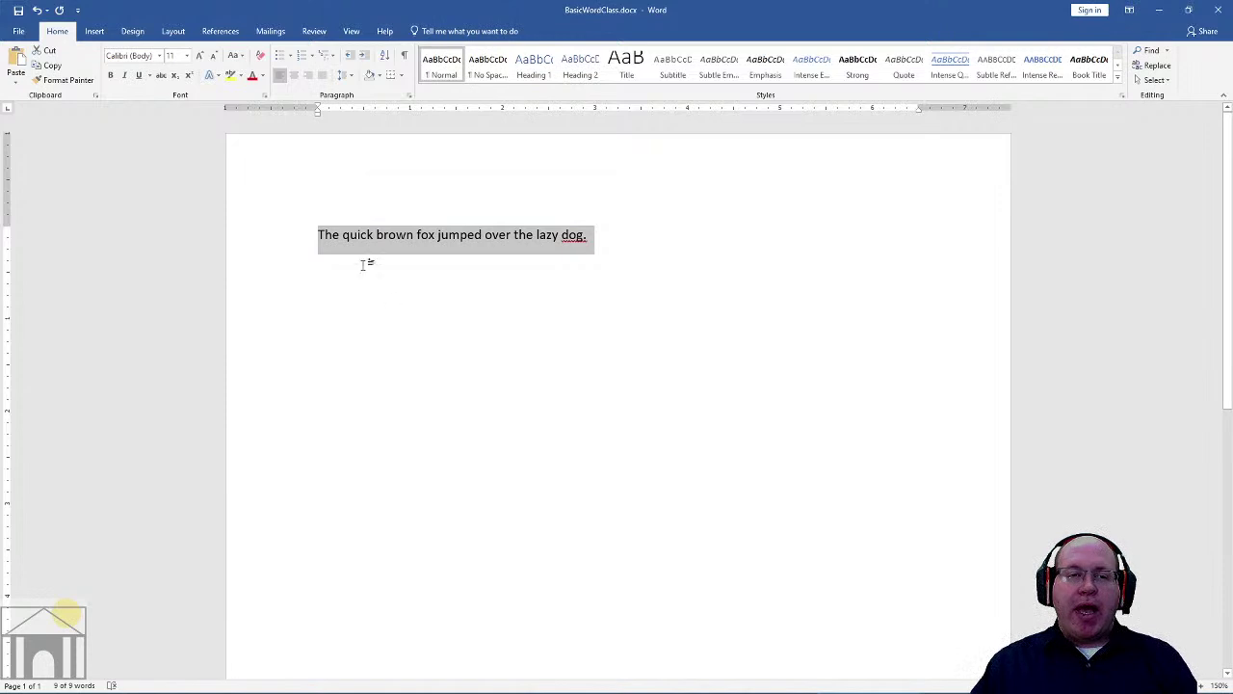
click(44, 68)
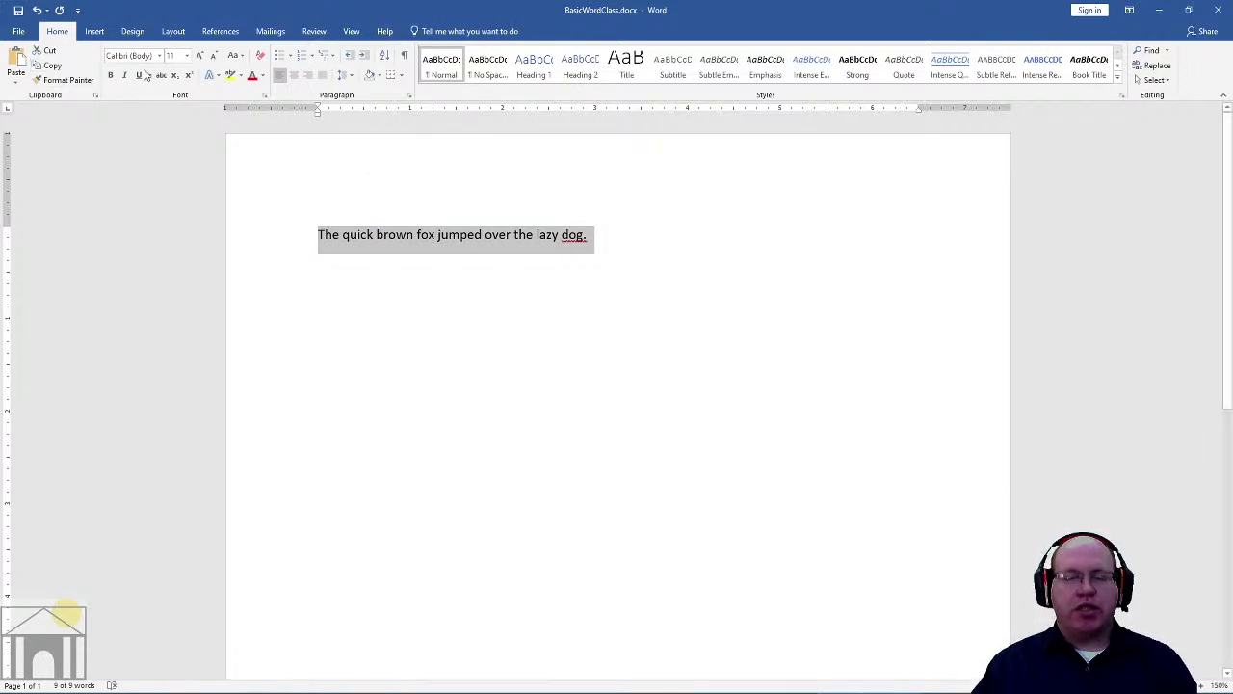
click(599, 235)
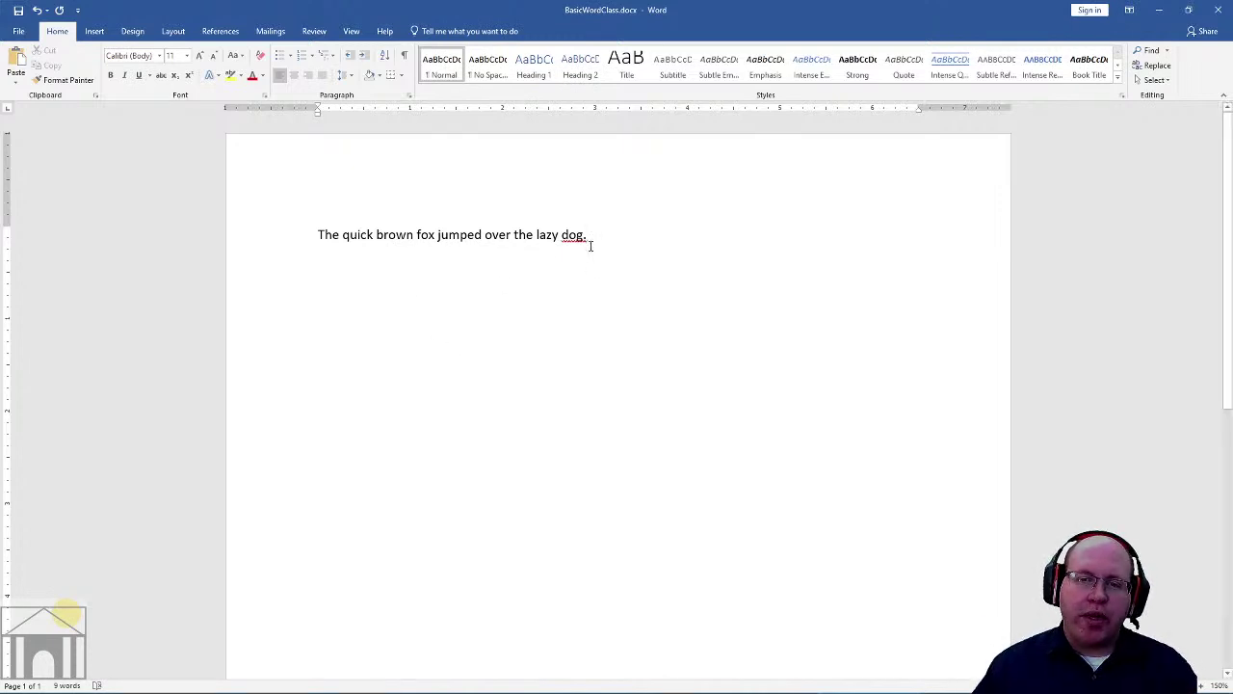
drag(586, 236, 264, 218)
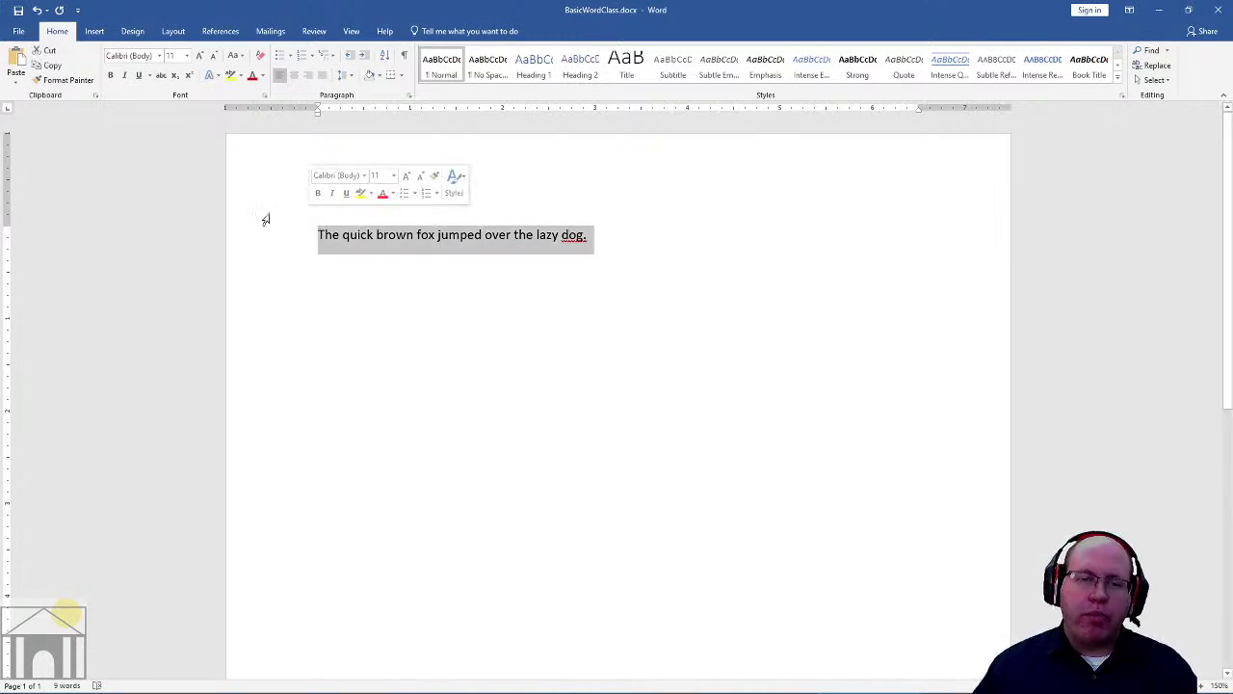
click(50, 66)
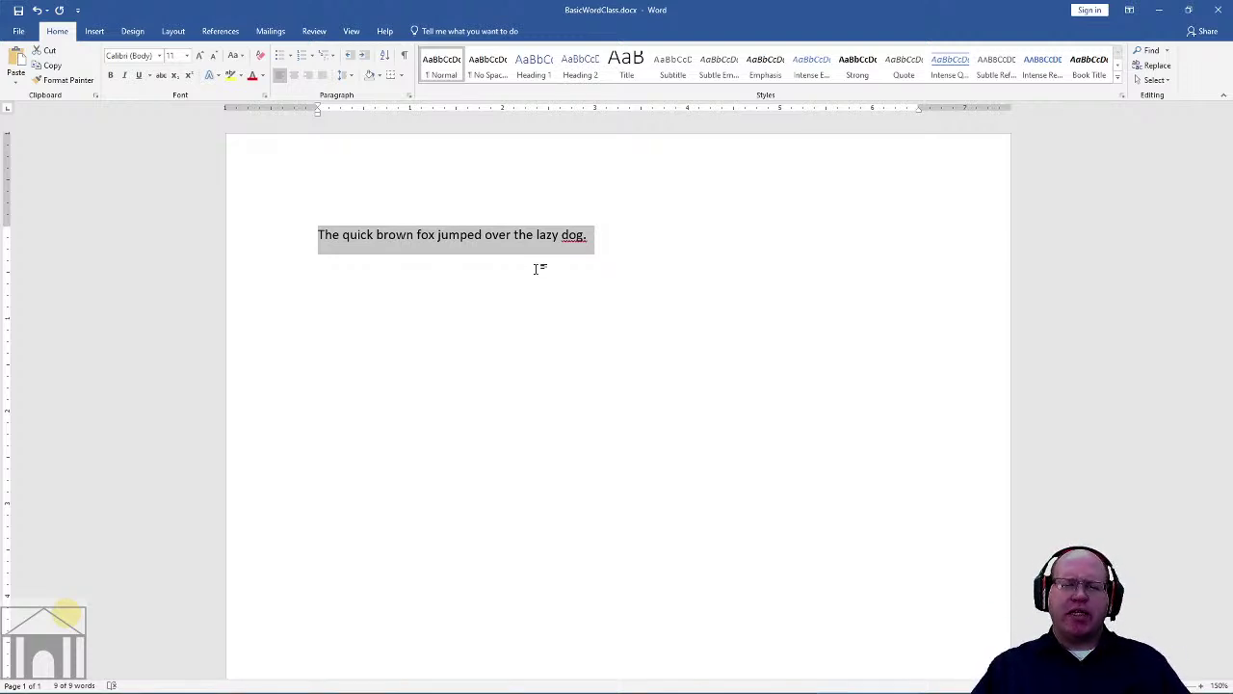
click(50, 66)
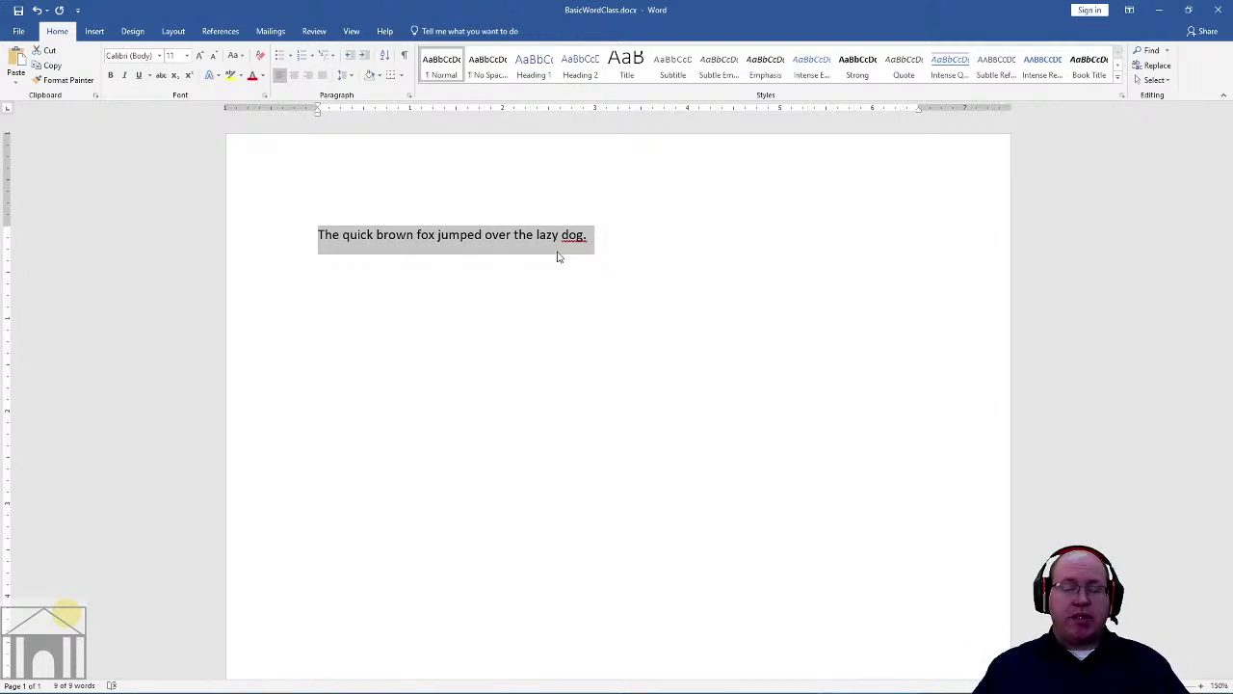
Step: Start a new line below the sentence and paste the copied sentence there five times
click(615, 223)
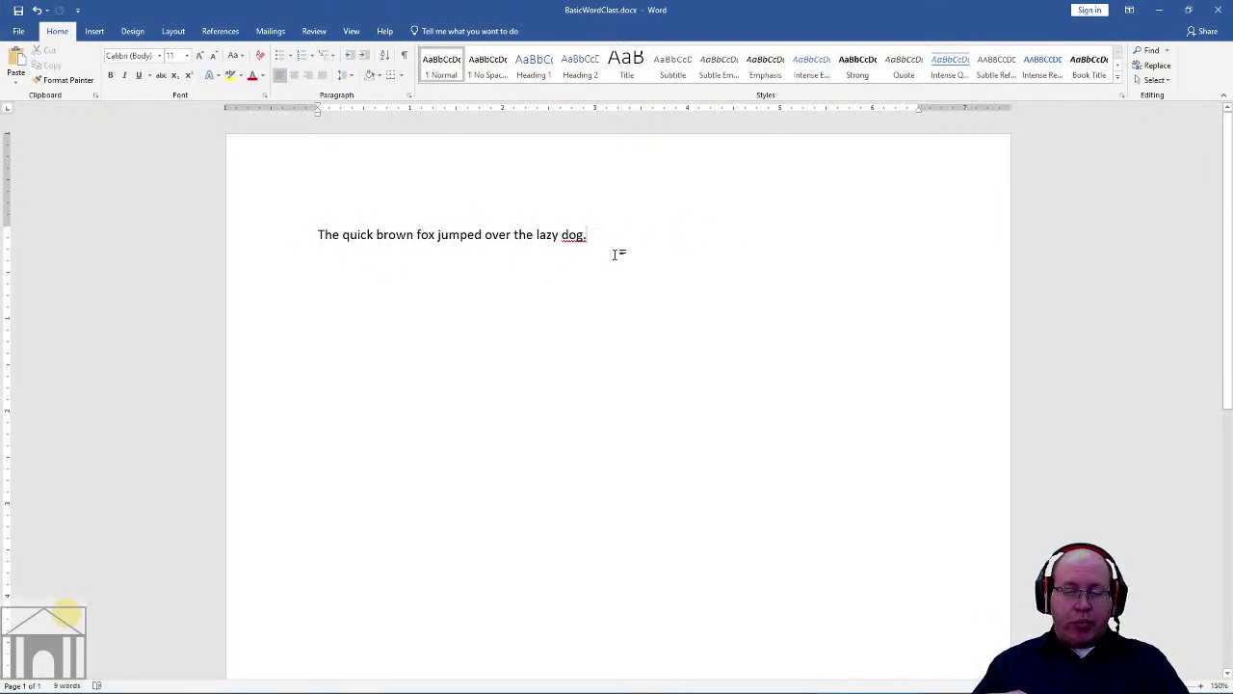
key(Return)
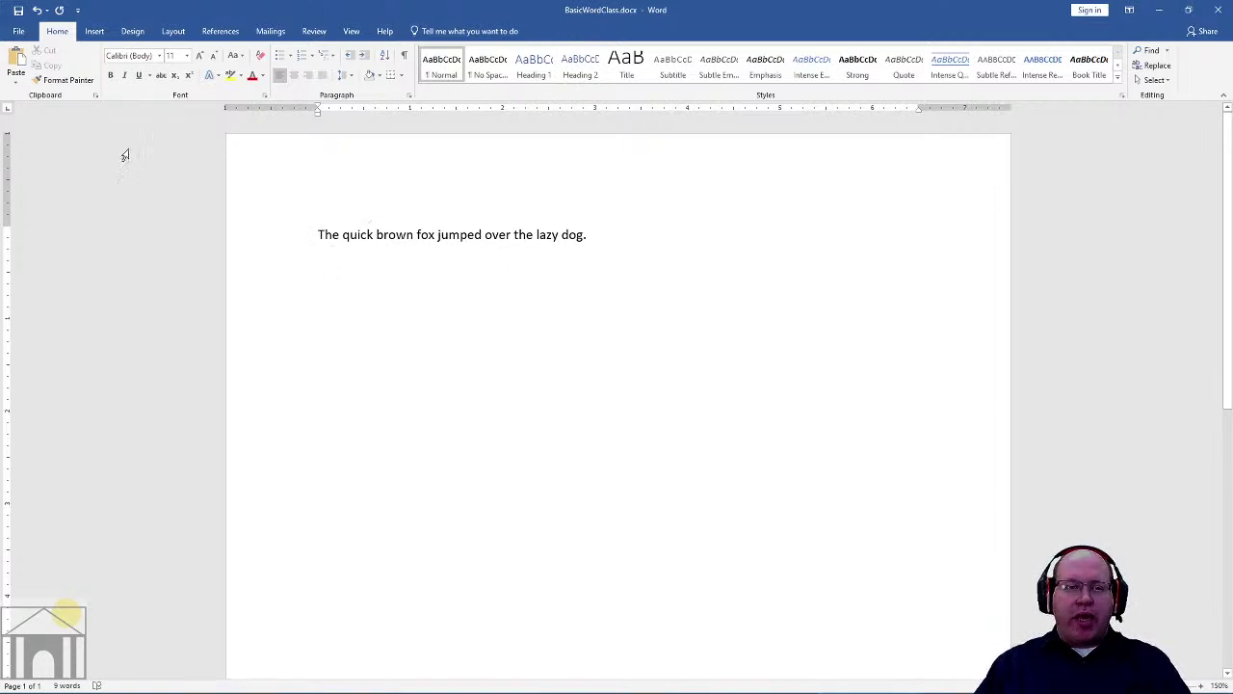
click(18, 60)
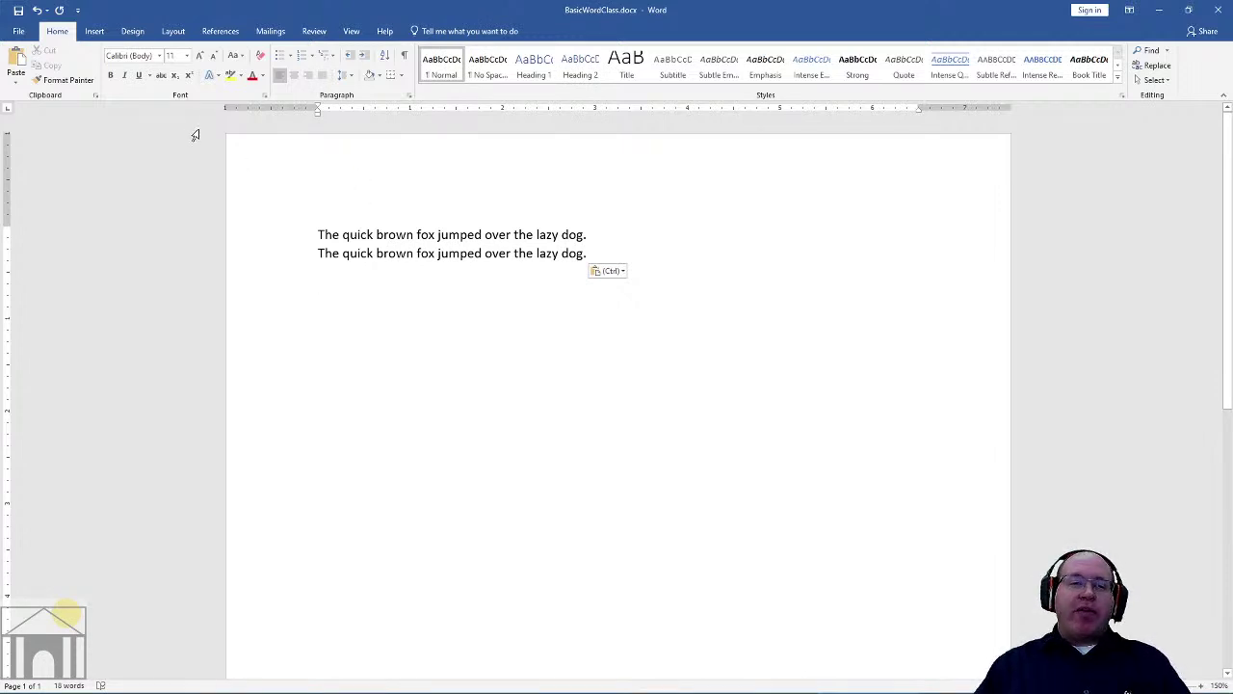
click(19, 59)
click(26, 58)
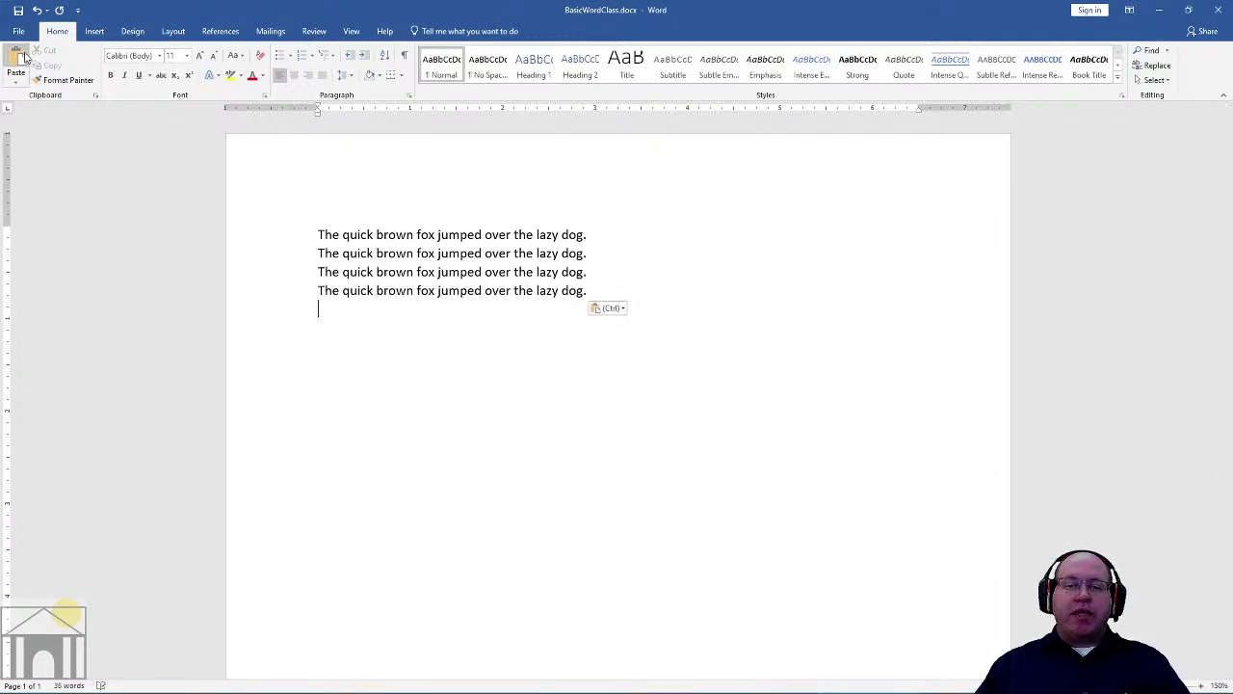
click(26, 58)
click(26, 58)
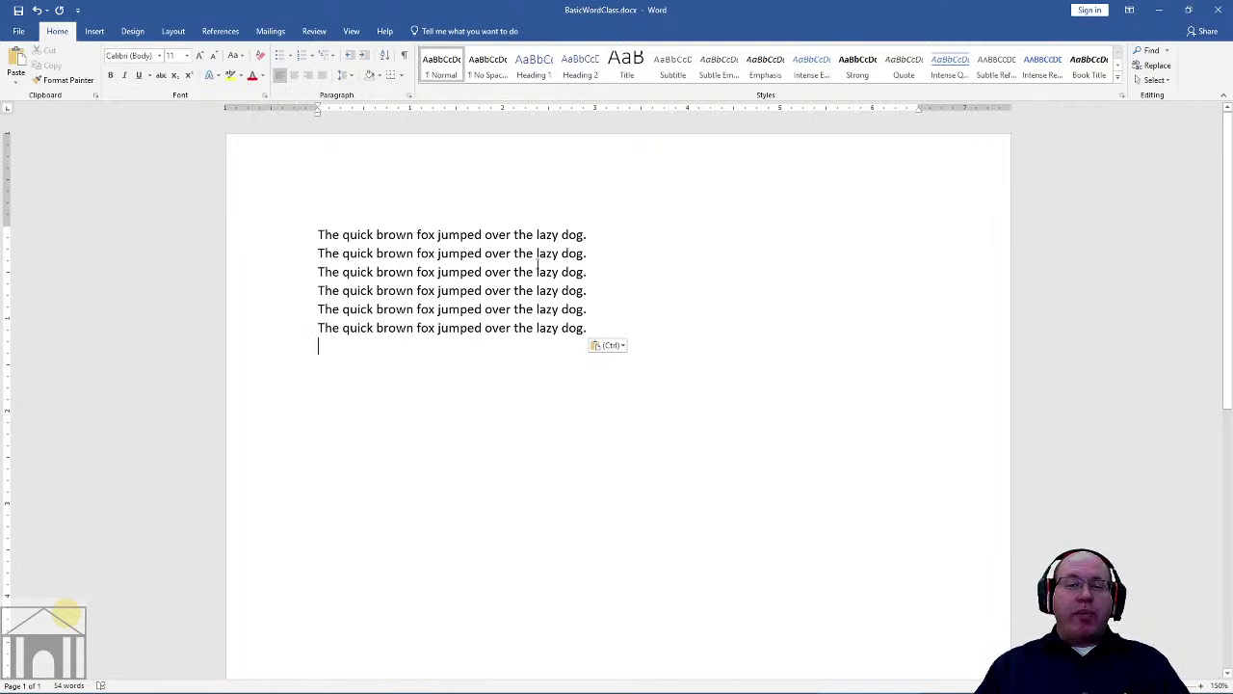
Step: Copy the first three lines and paste them twice on the empty line at the end of the text
drag(319, 234, 590, 278)
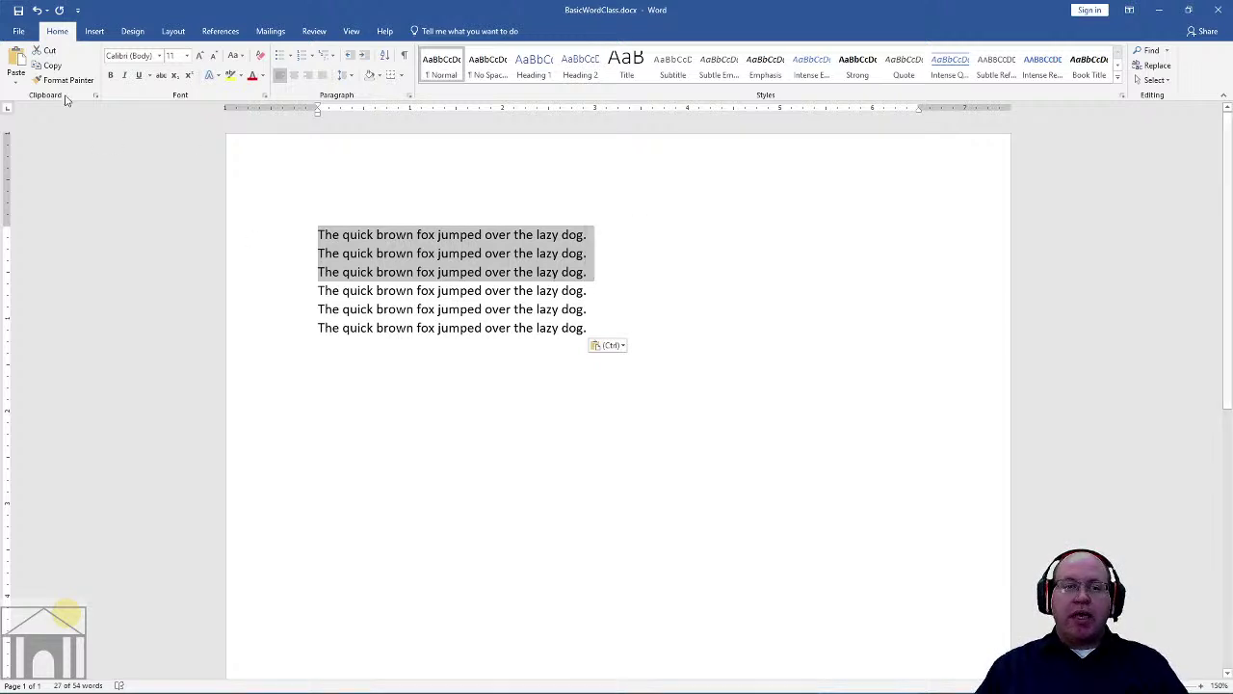
click(50, 64)
click(568, 348)
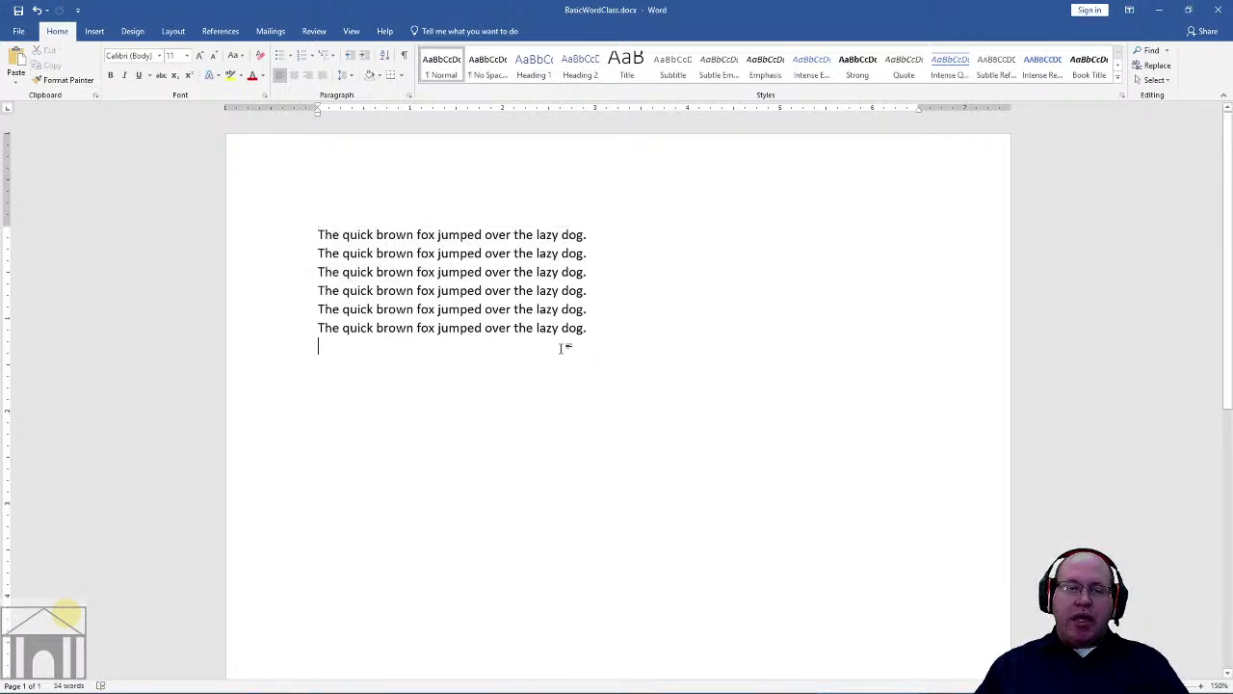
click(16, 66)
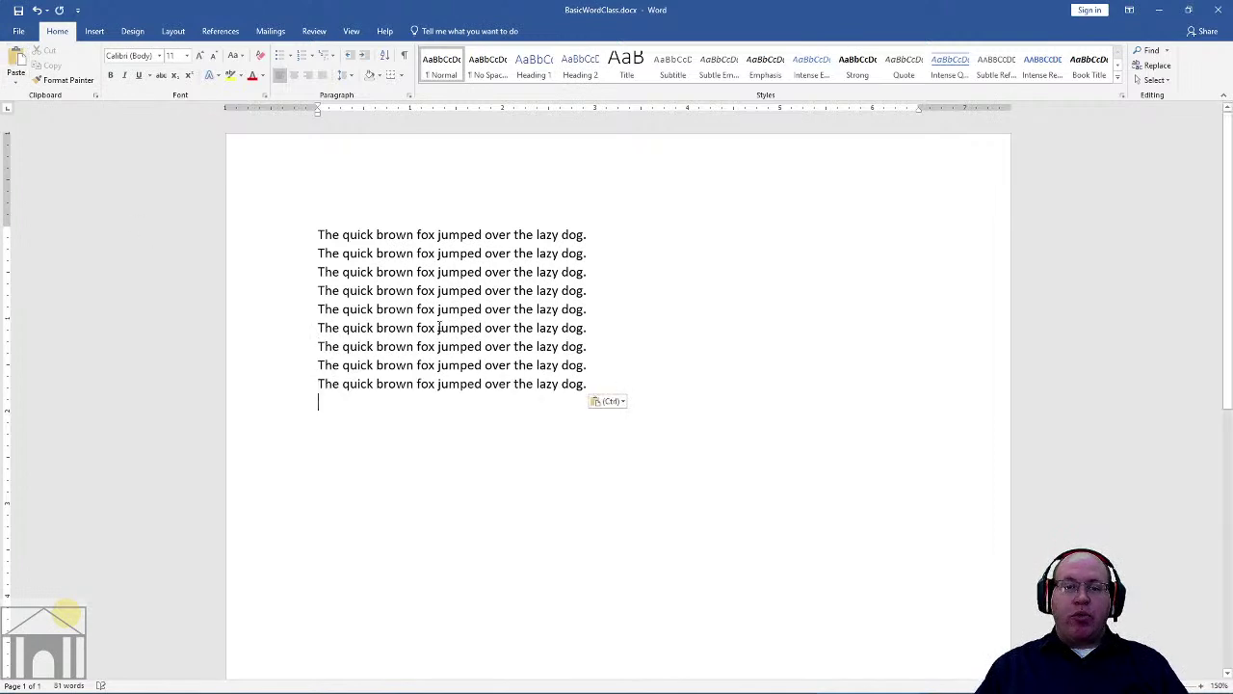
click(16, 66)
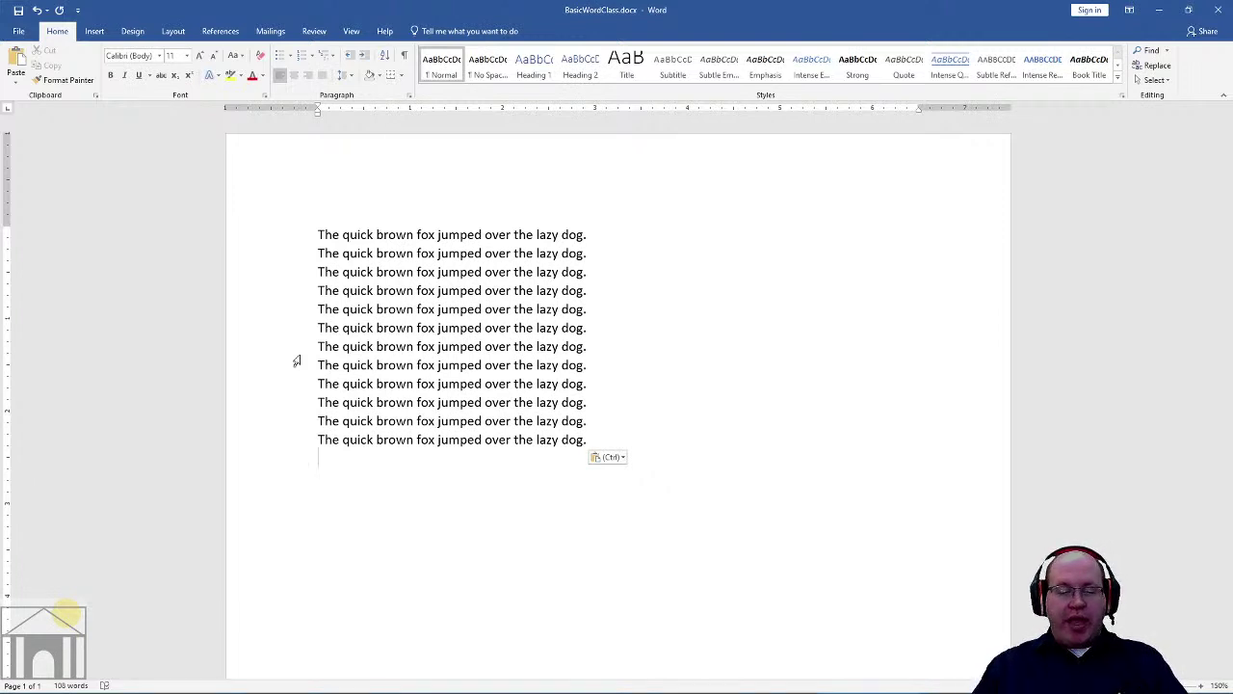
key(ctrl)
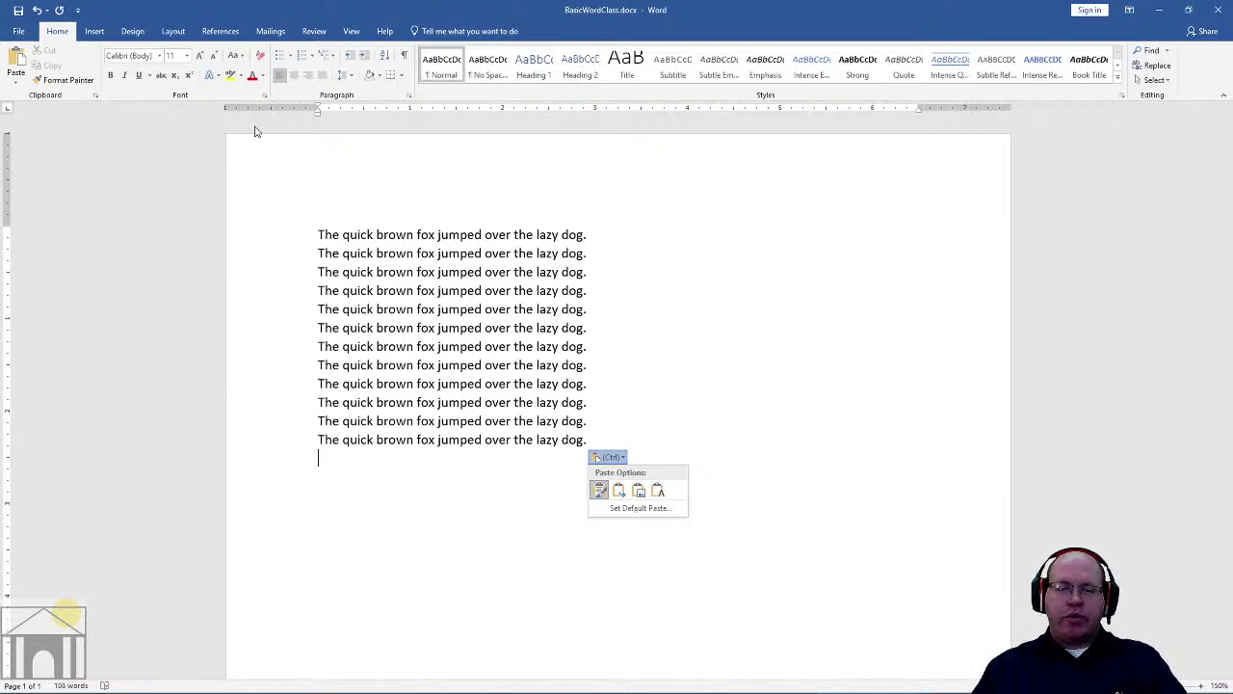
key(ctrl)
key(ctrl)
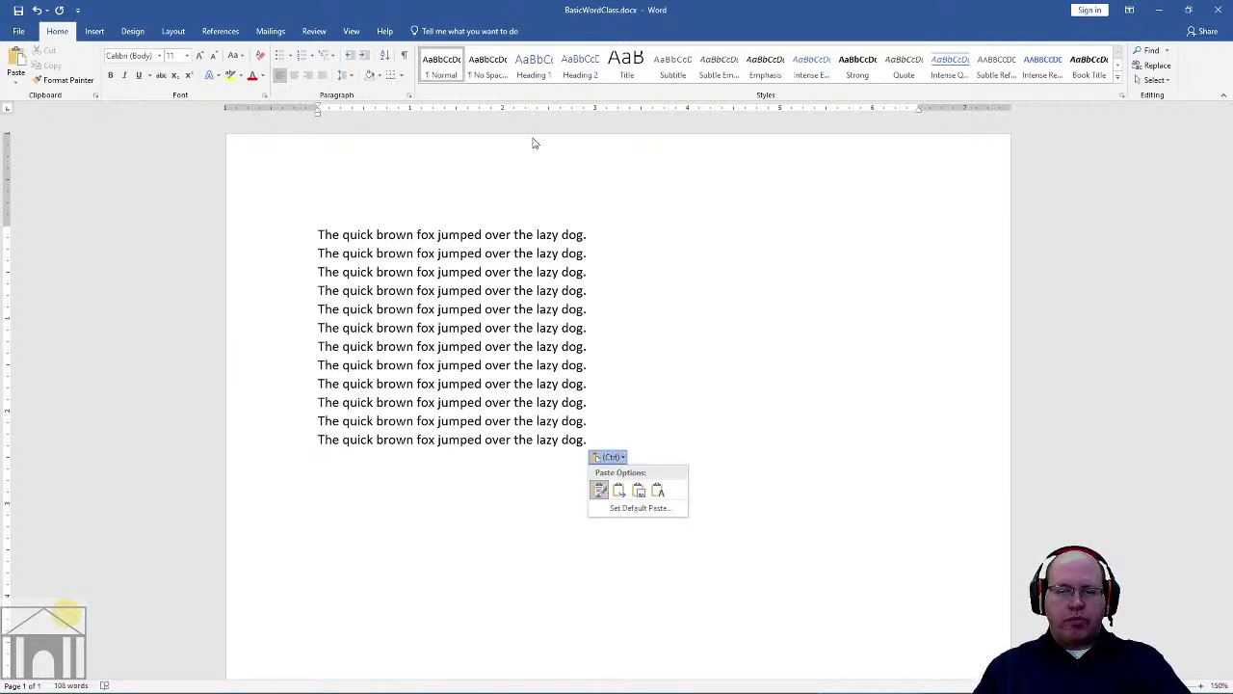
key(ctrl)
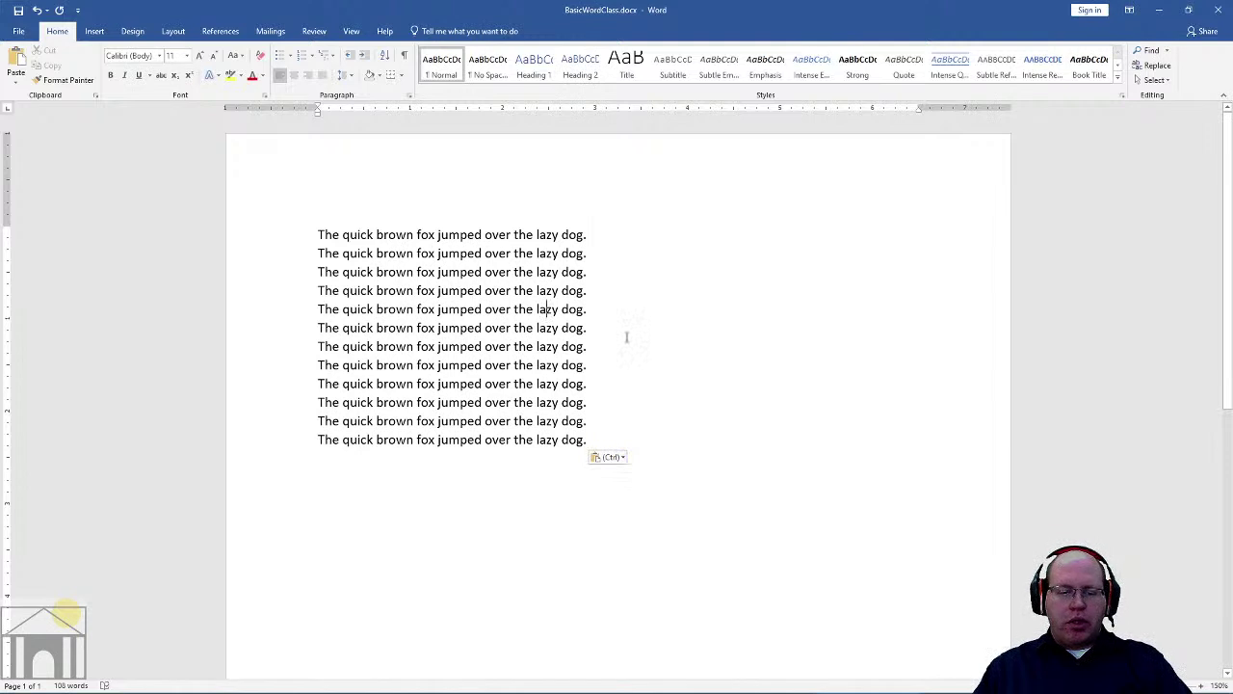
Step: Copy the entire document text and paste it on the empty line at the end
key(ctrl+a)
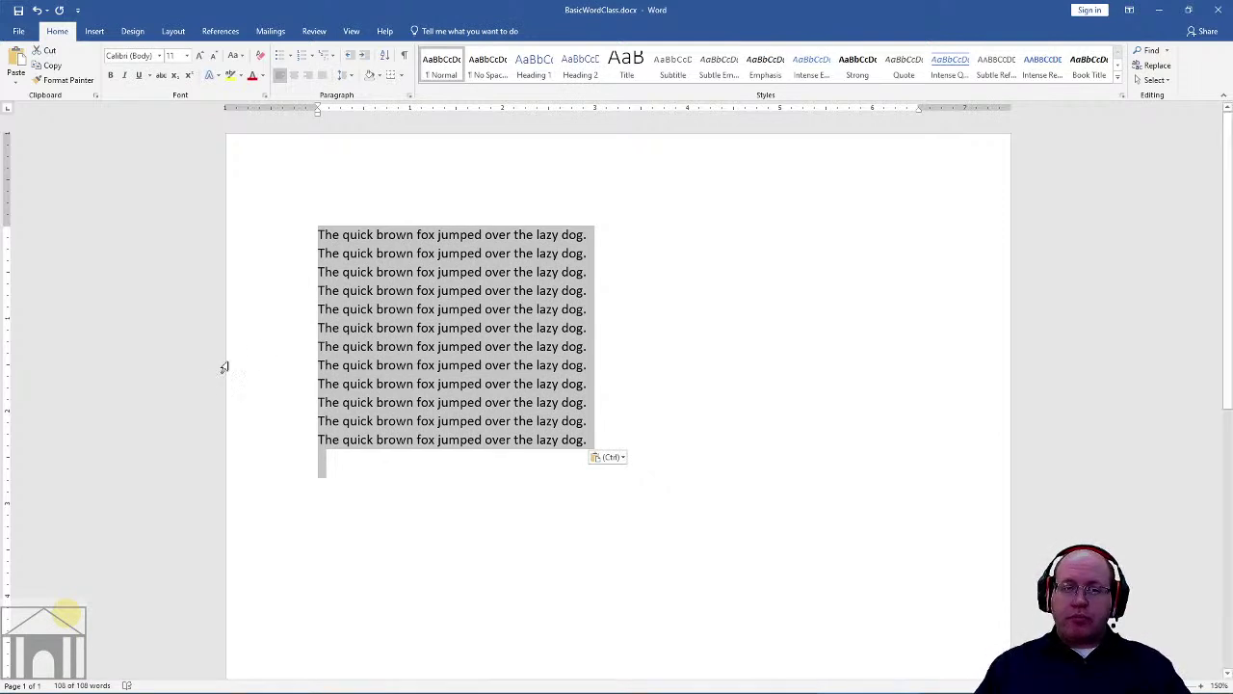
click(48, 67)
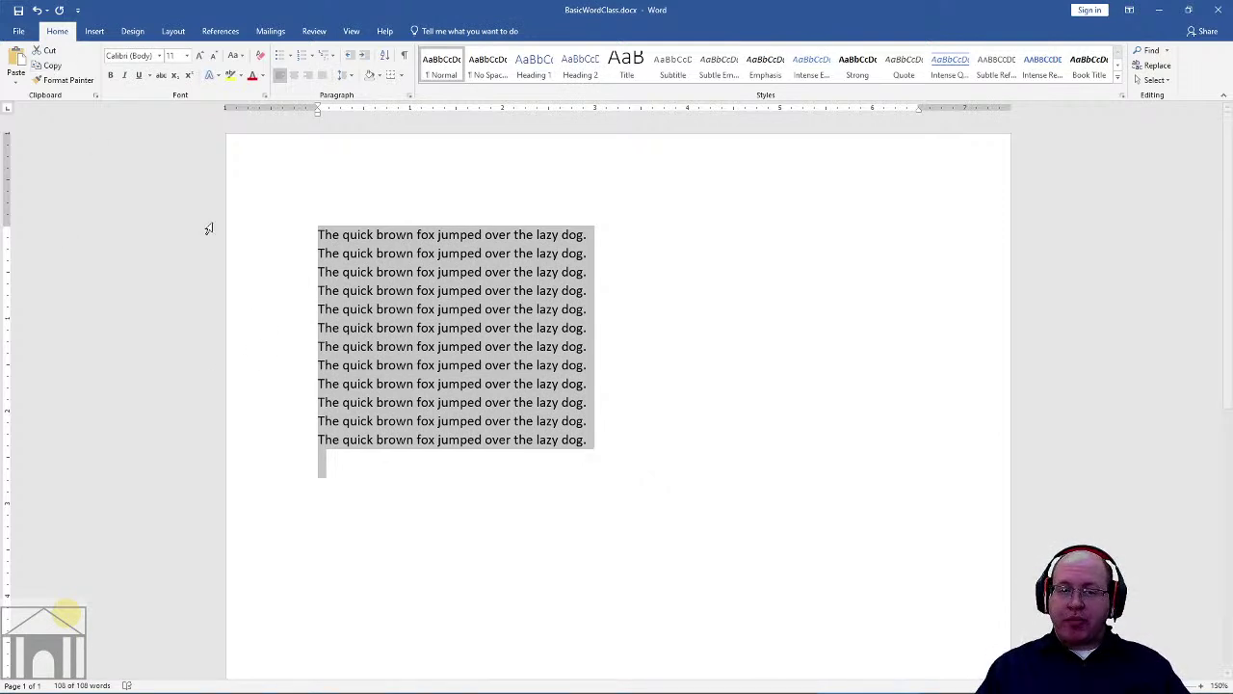
click(339, 453)
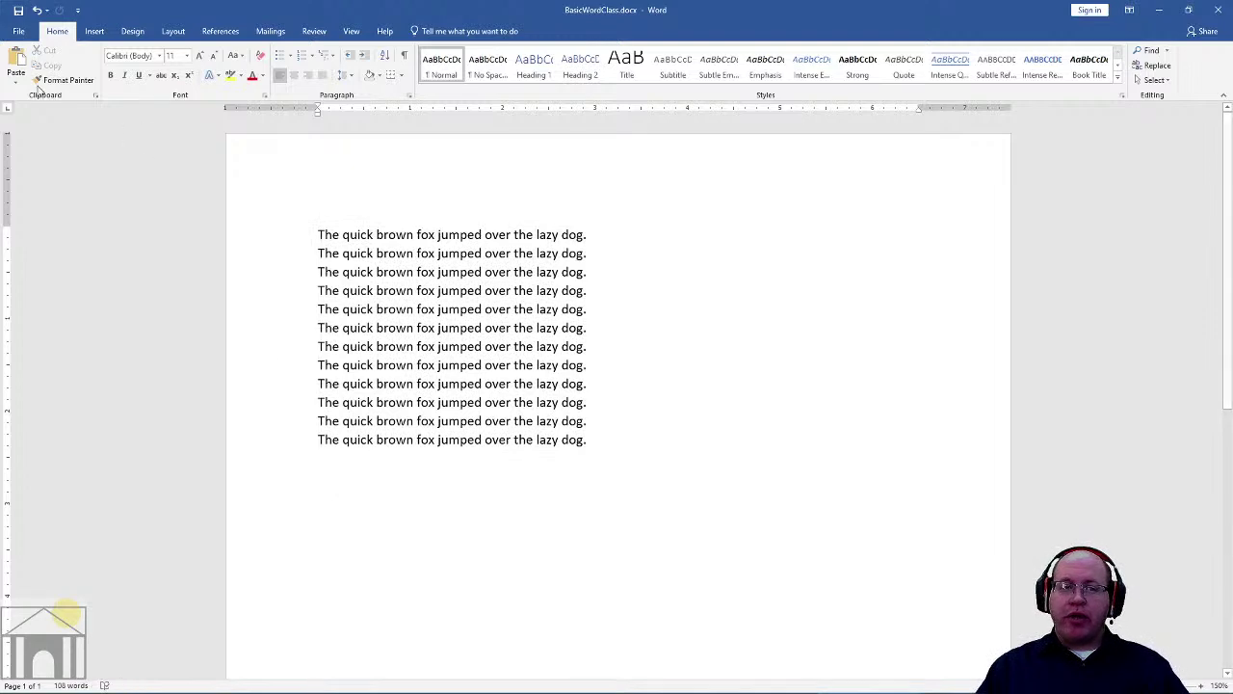
click(16, 62)
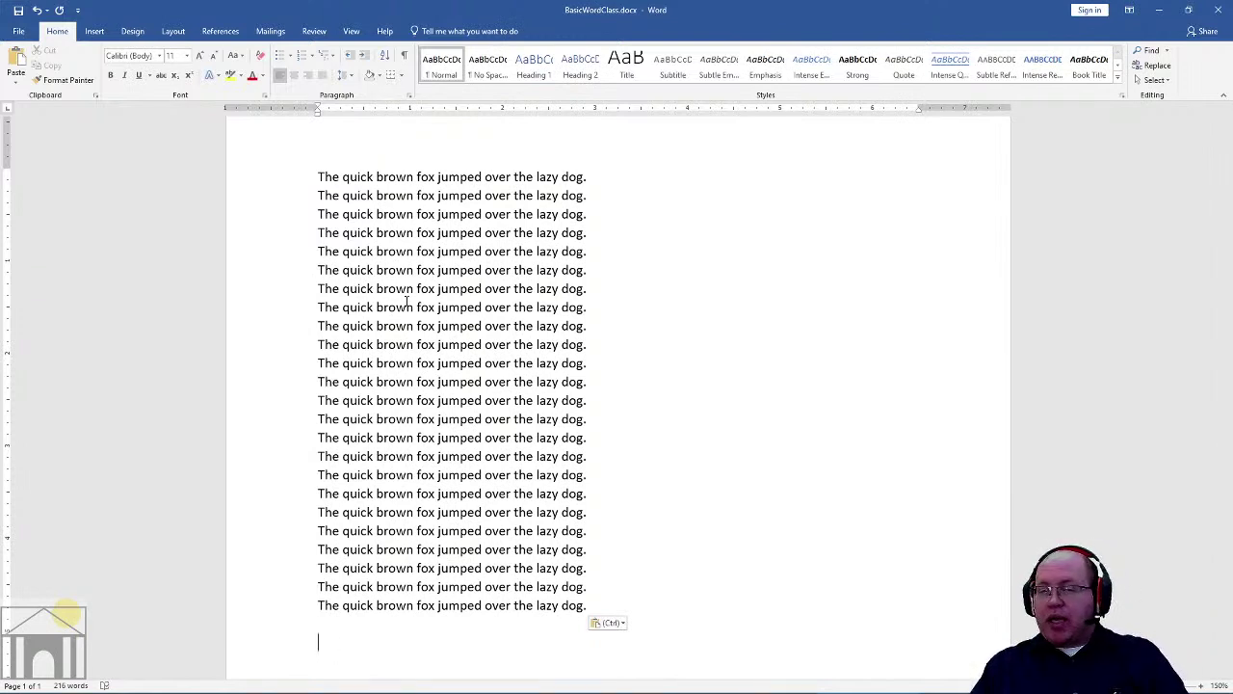
click(485, 419)
scroll(517, 361, up, 1)
scroll(518, 361, down, 3)
scroll(517, 362, up, 3)
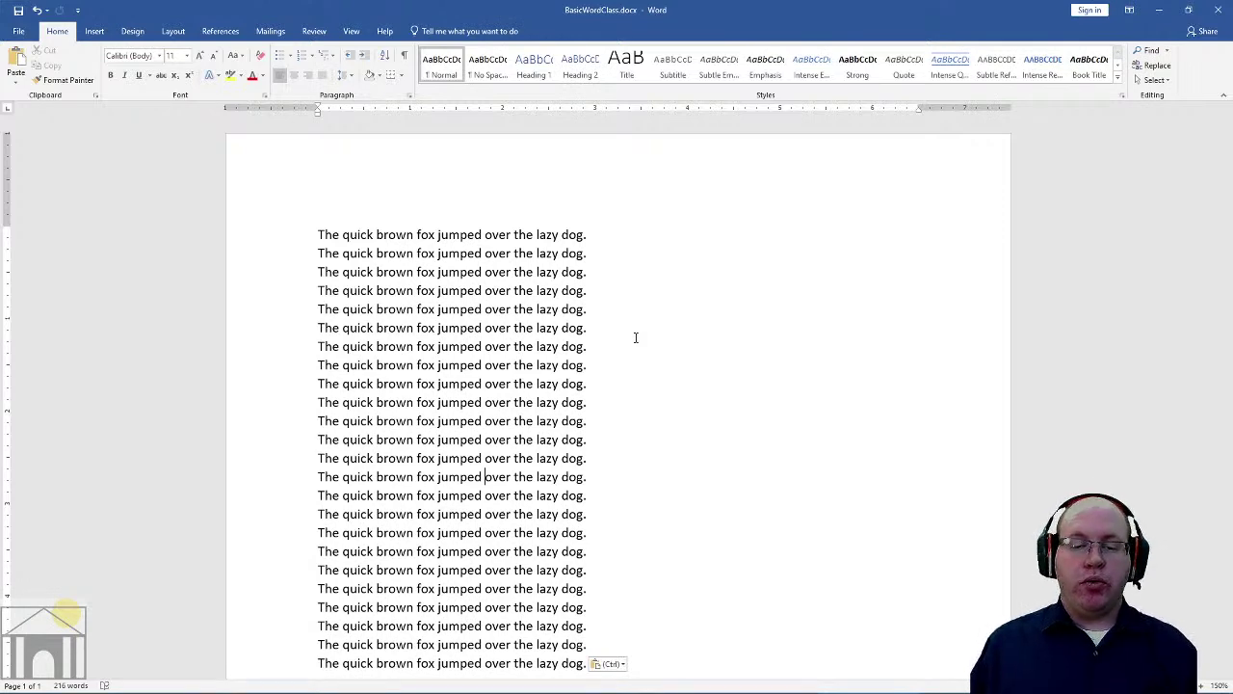
scroll(635, 337, down, 1)
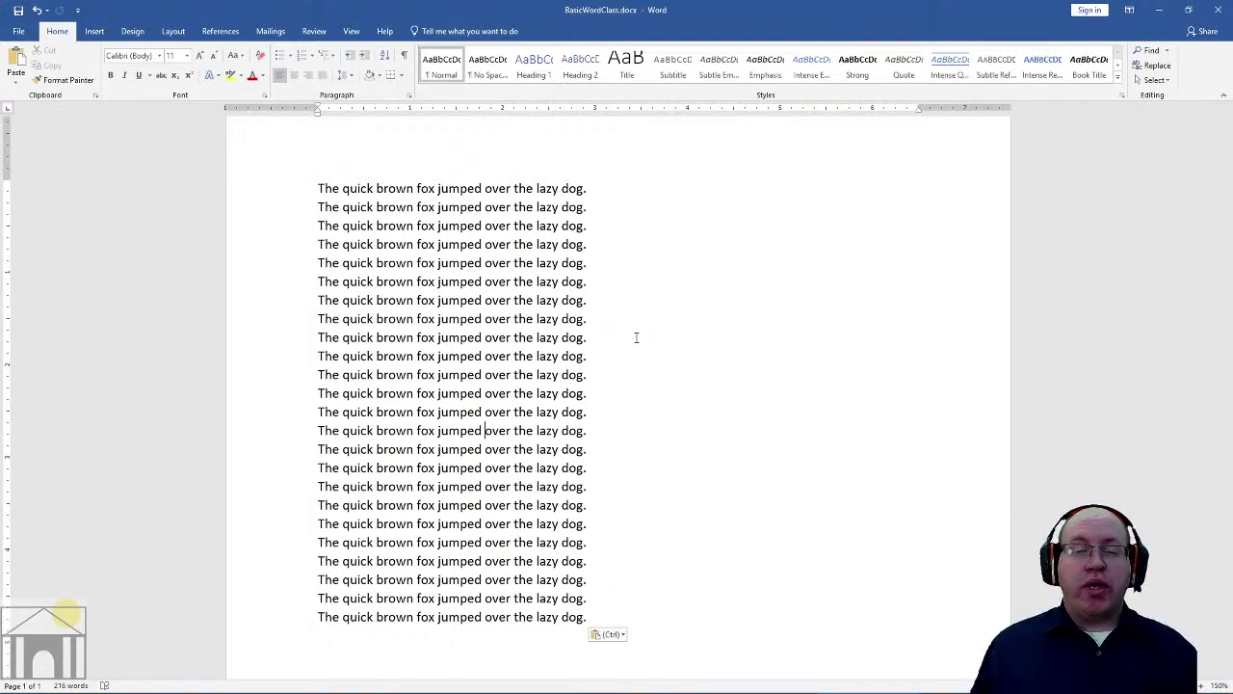
Step: In the sixteenth line, delete backwards from inside "jumped" to remove "jum" and the space before it
click(596, 469)
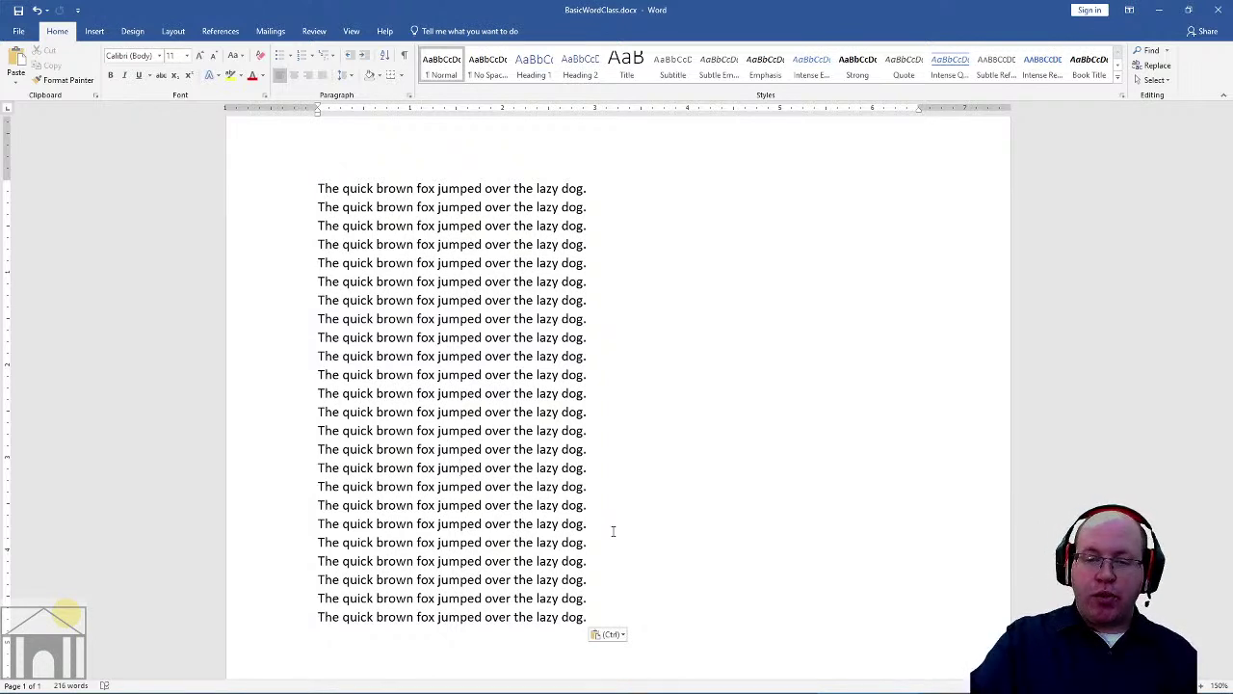
key(BackSpace)
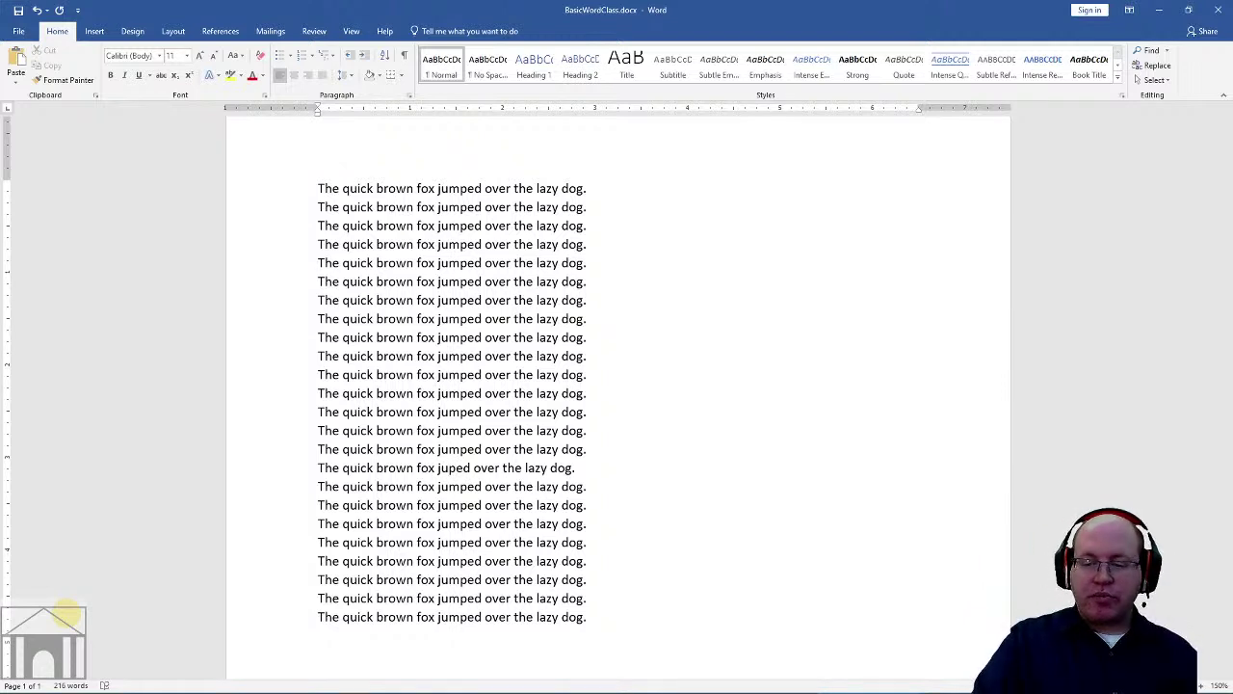
key(BackSpace)
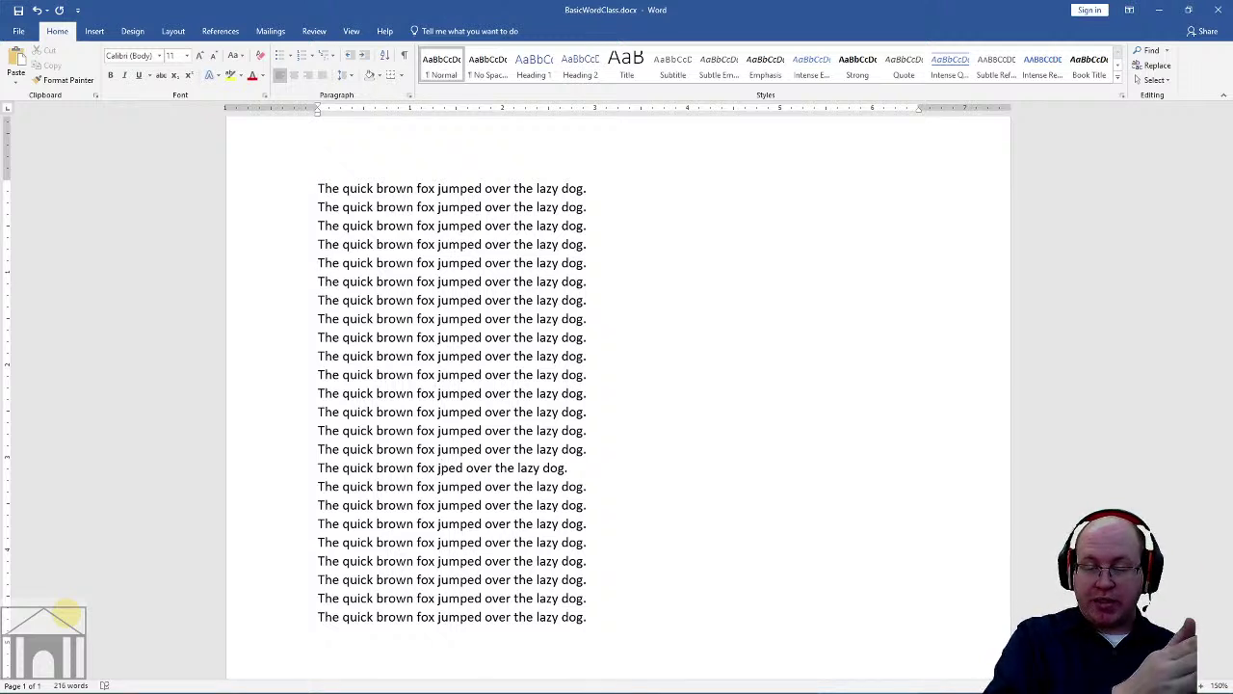
key(BackSpace)
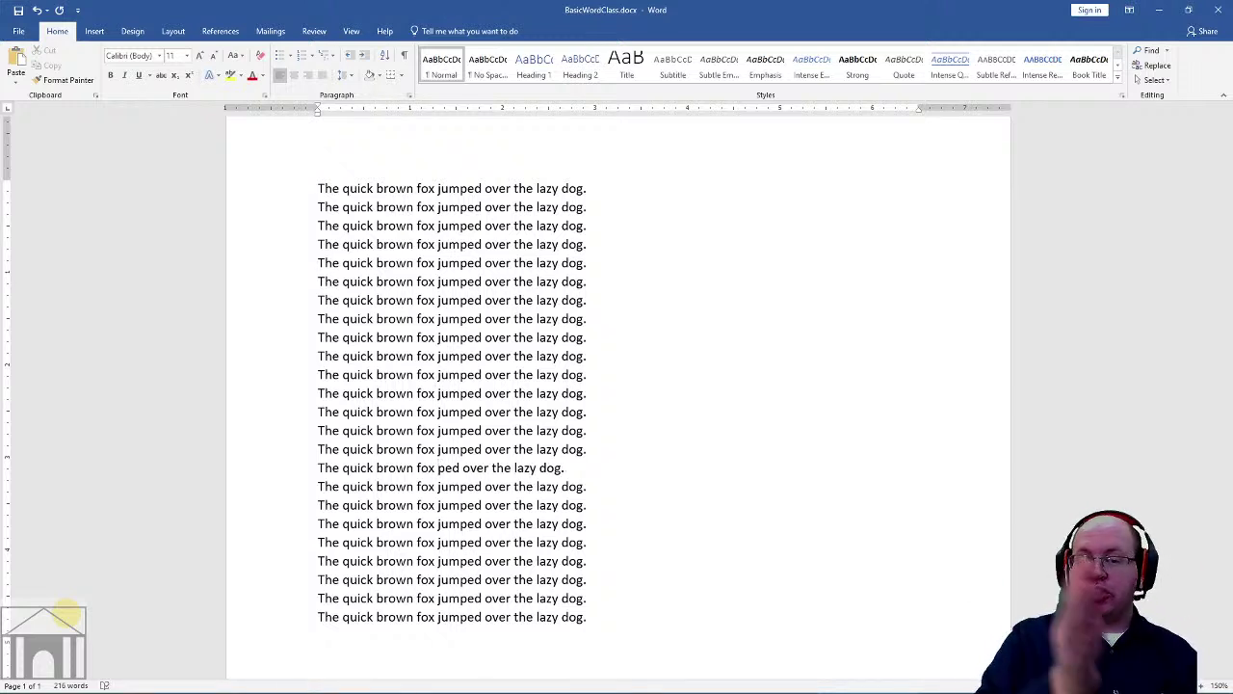
key(BackSpace)
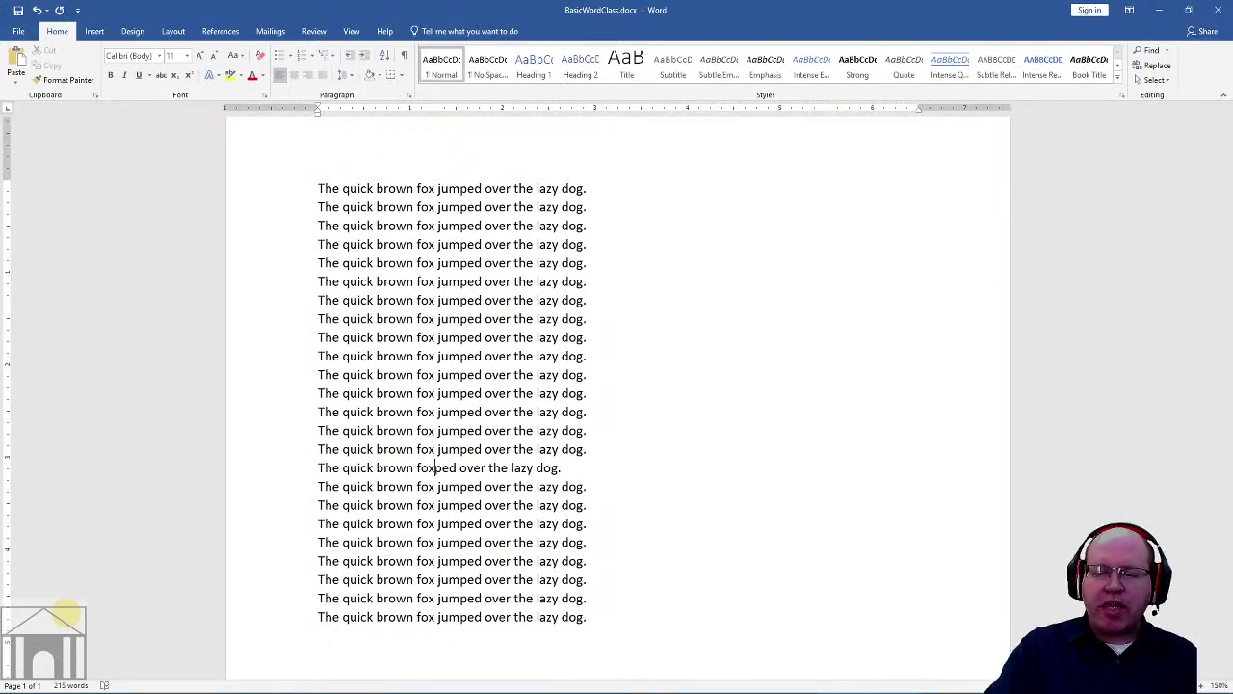
Step: Delete forwards from the cursor after "fox" to remove "ped" and the space following it
key(Delete)
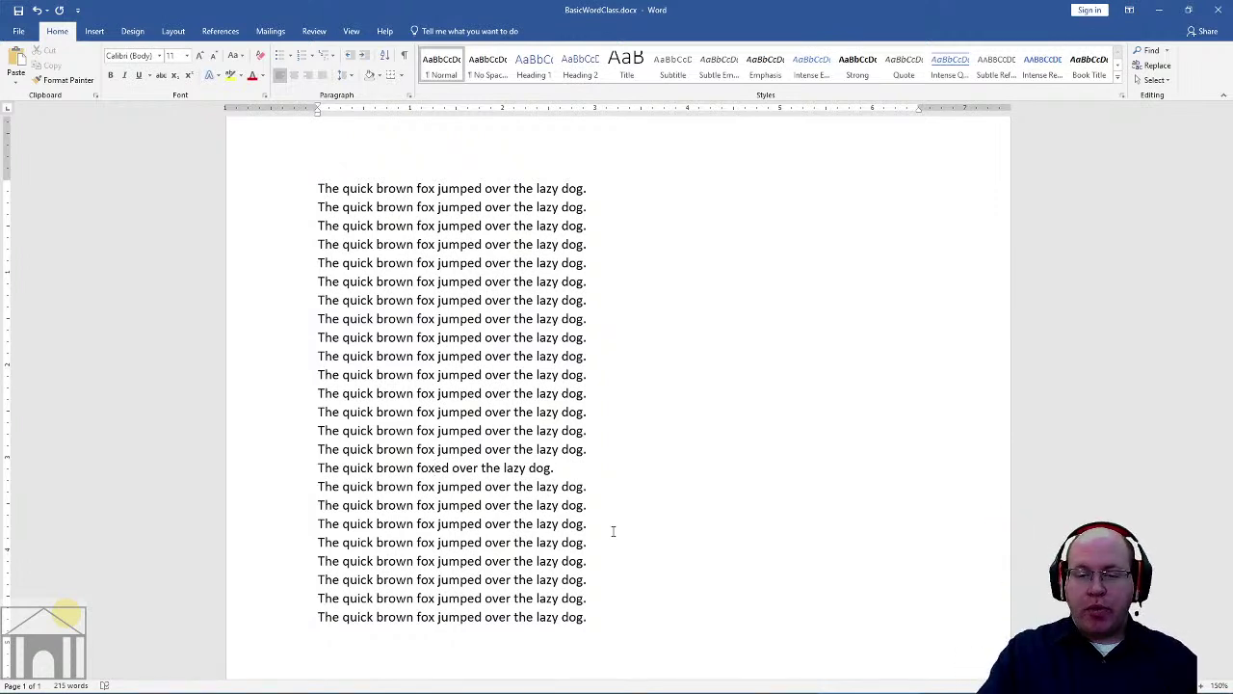
key(Delete)
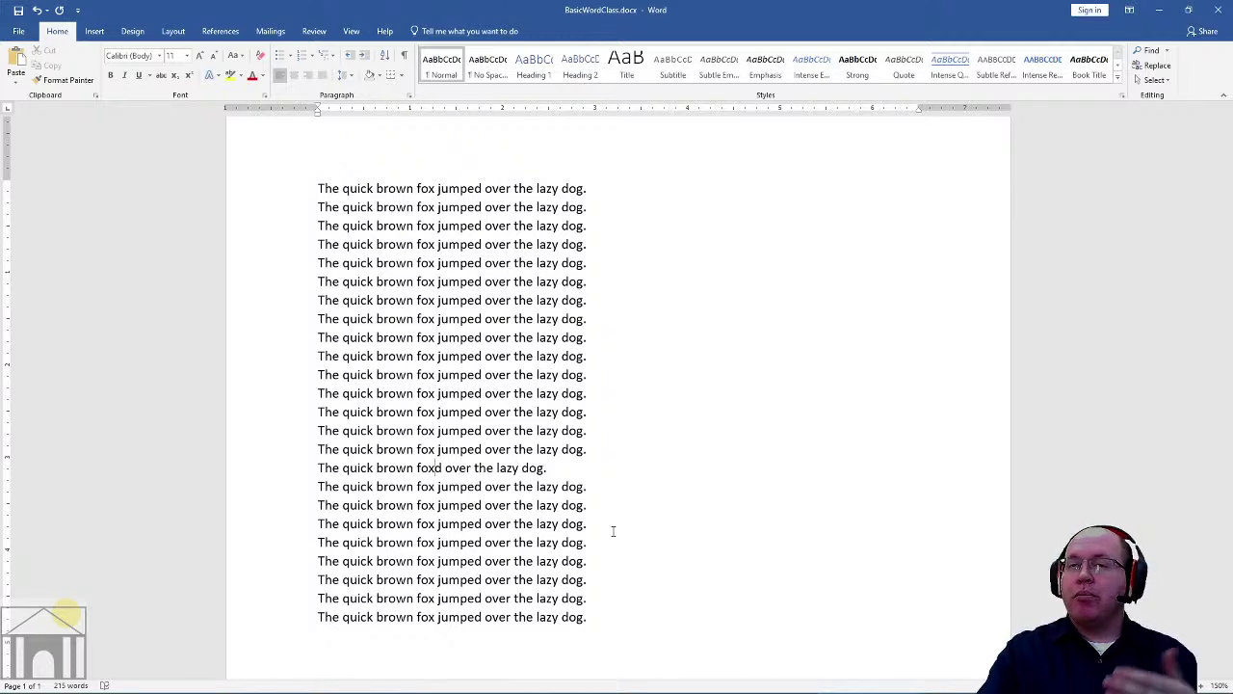
key(Delete)
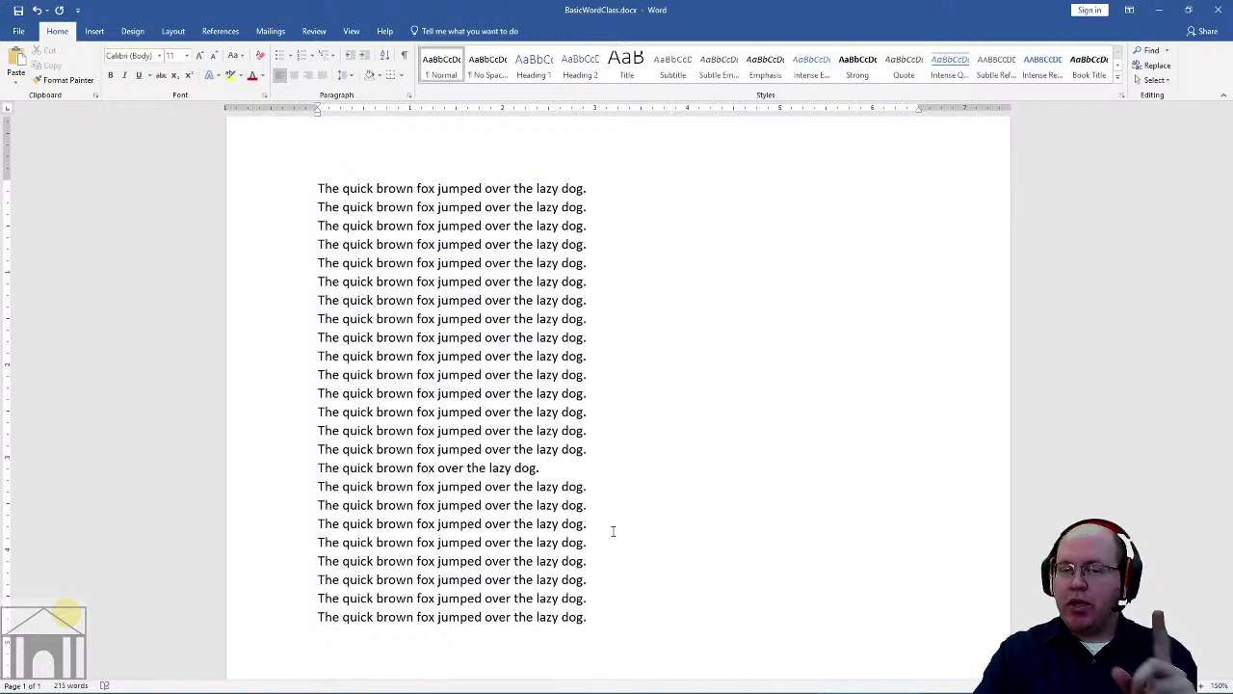
key(Delete)
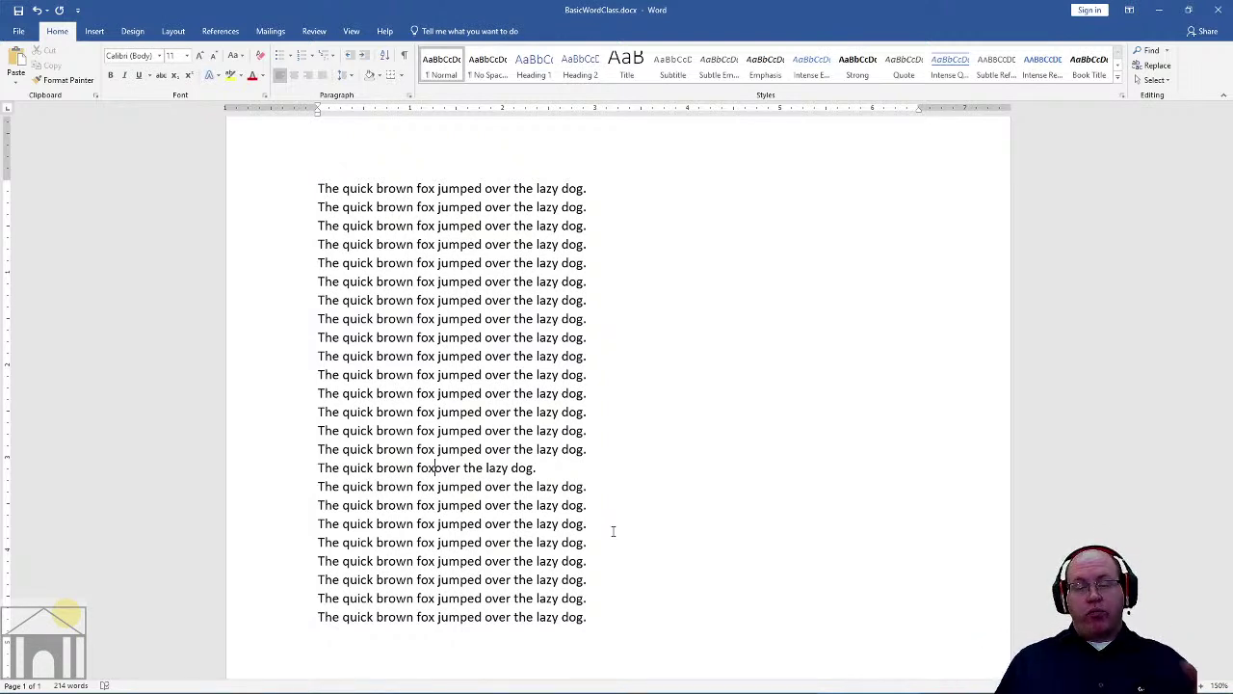
Step: Paste the copied text over the sixteenth line from "brown" to its end, and undo the replacement
drag(559, 468, 377, 468)
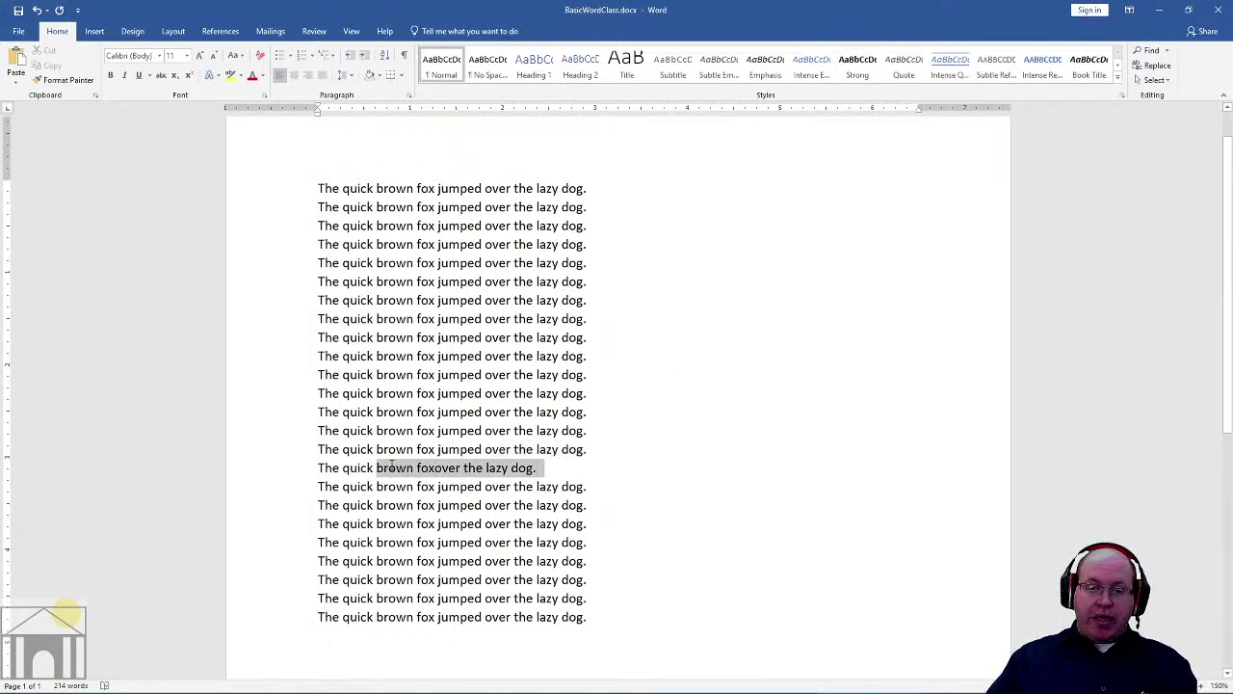
key(ctrl+v)
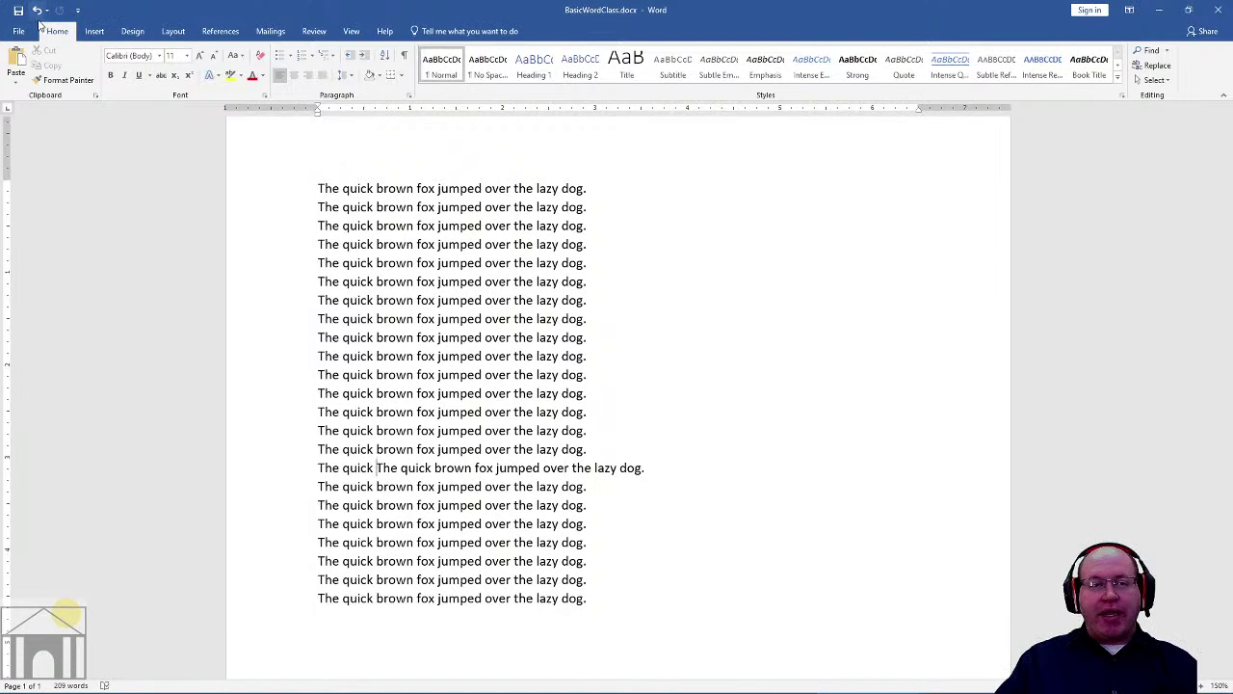
click(36, 12)
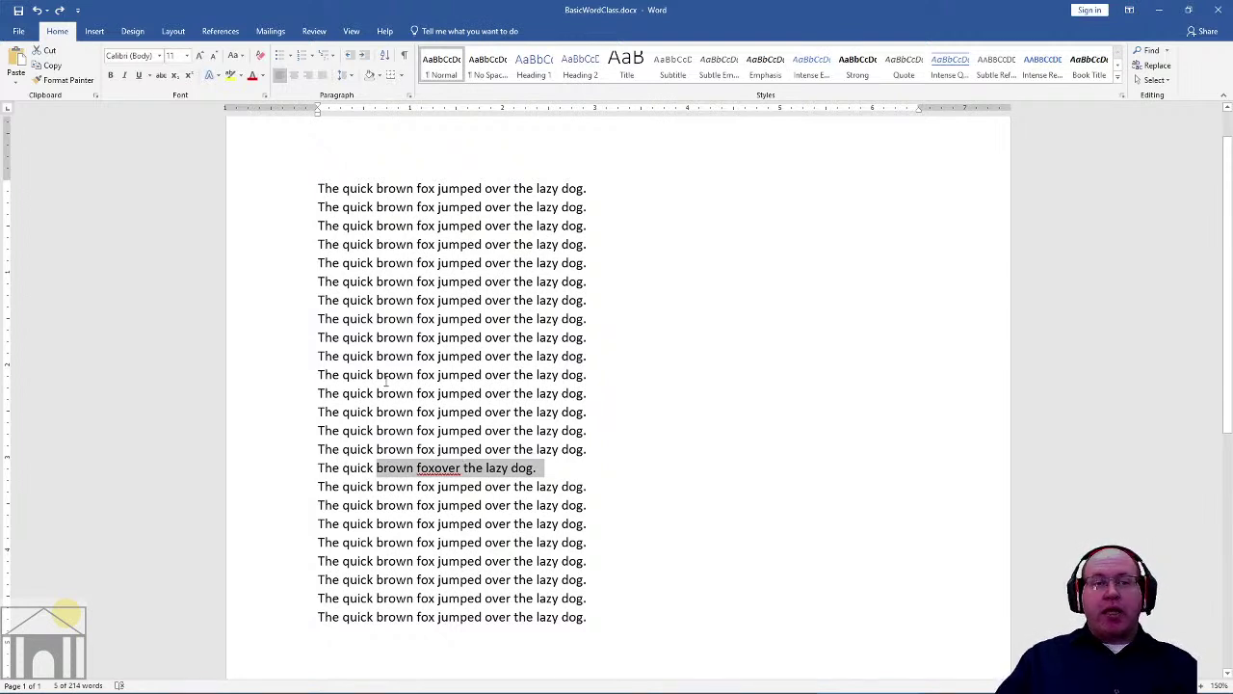
Step: Undo the deletions in the sixteenth line and the paste of the entire text, then redo that paste
click(36, 10)
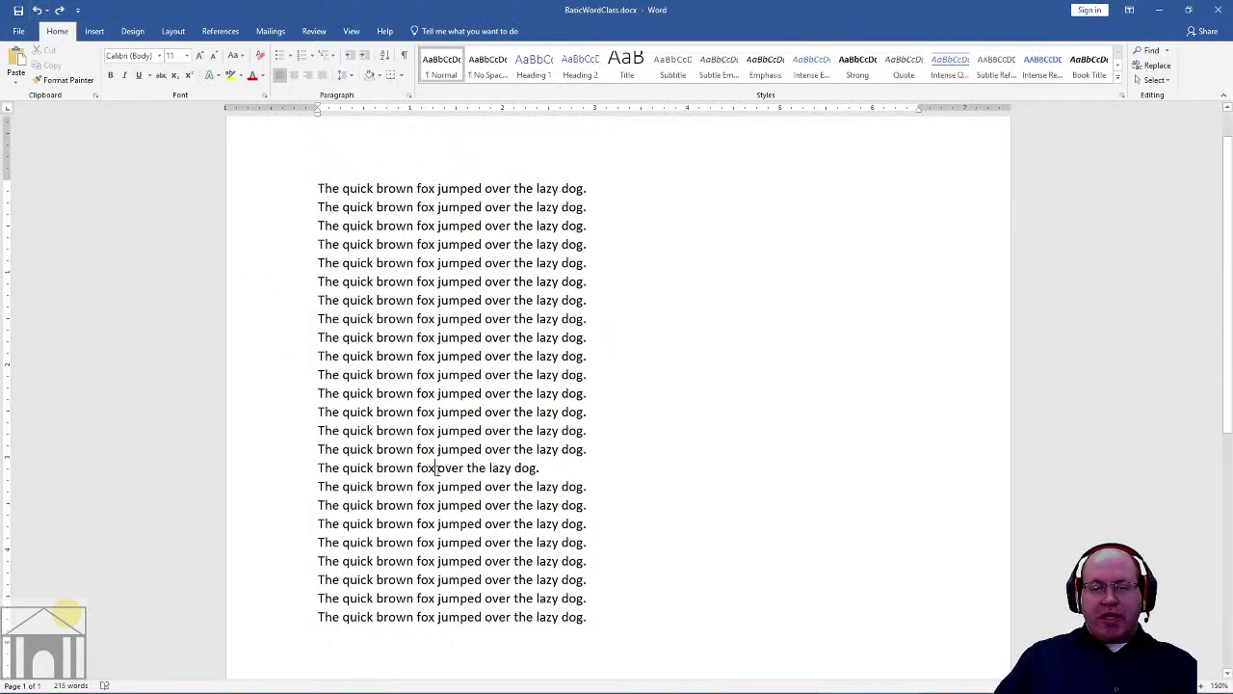
click(39, 12)
click(40, 14)
click(40, 13)
click(39, 14)
click(40, 13)
click(39, 14)
click(40, 13)
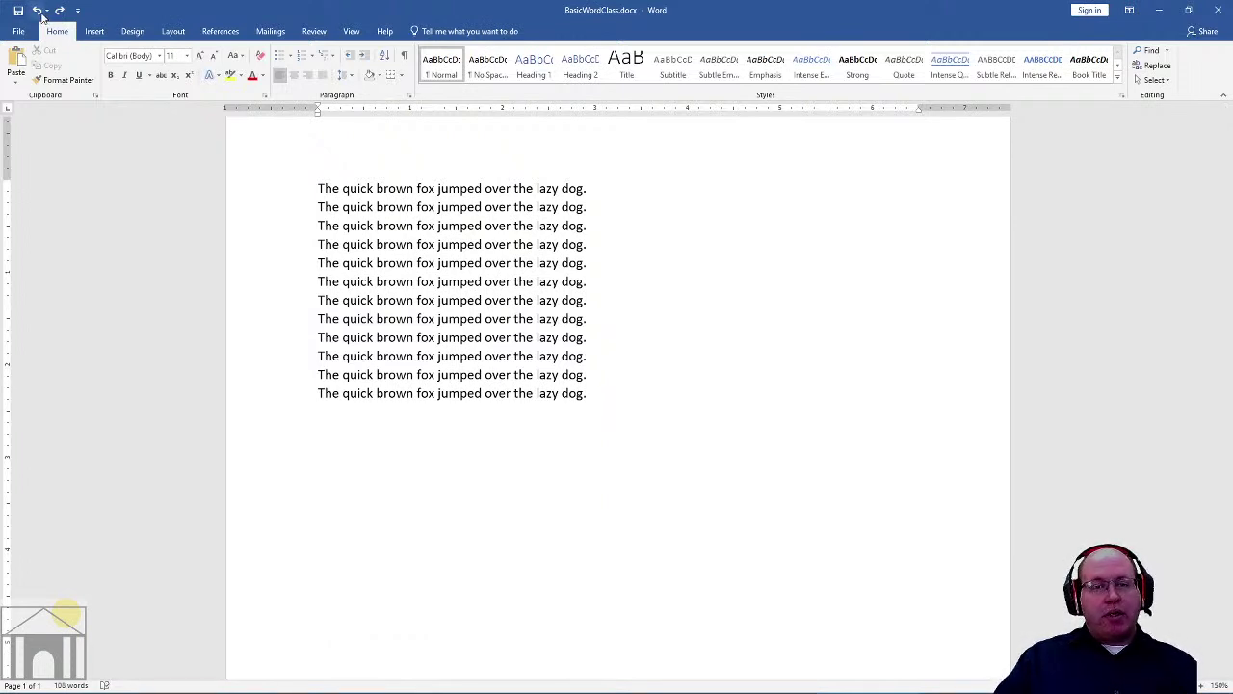
click(57, 10)
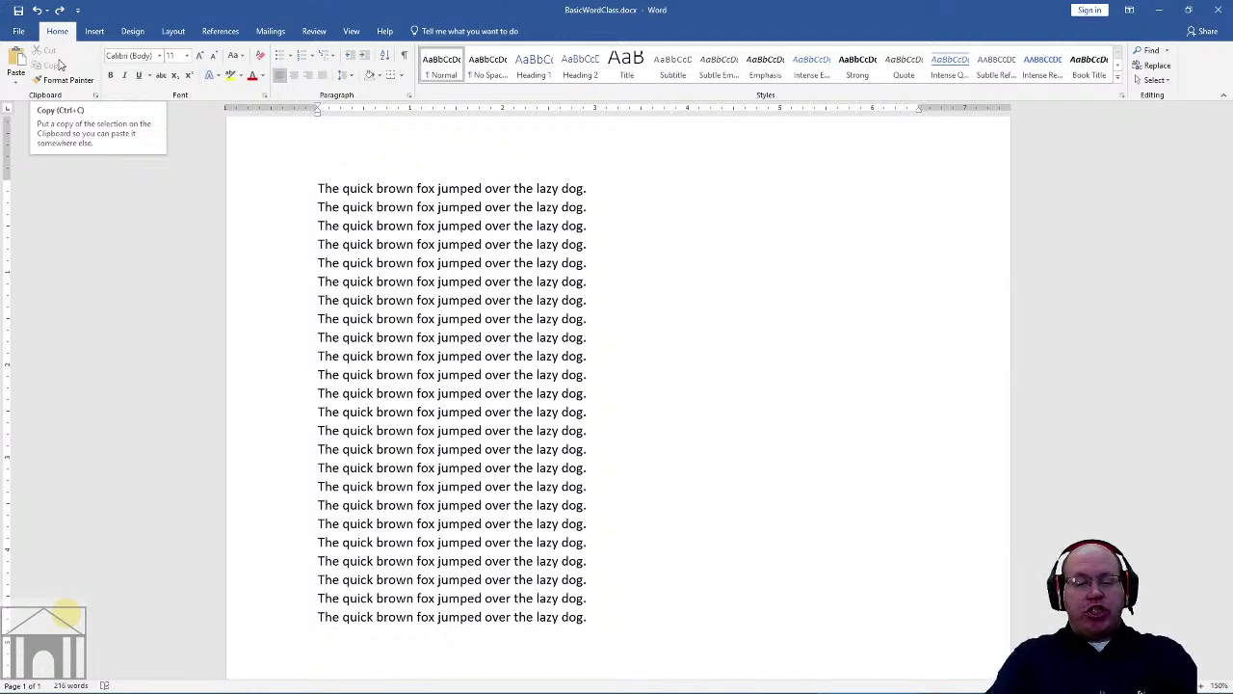
Step: Enter "Hfhfj" below the last line of text and delete it again
text(Hfhfj)
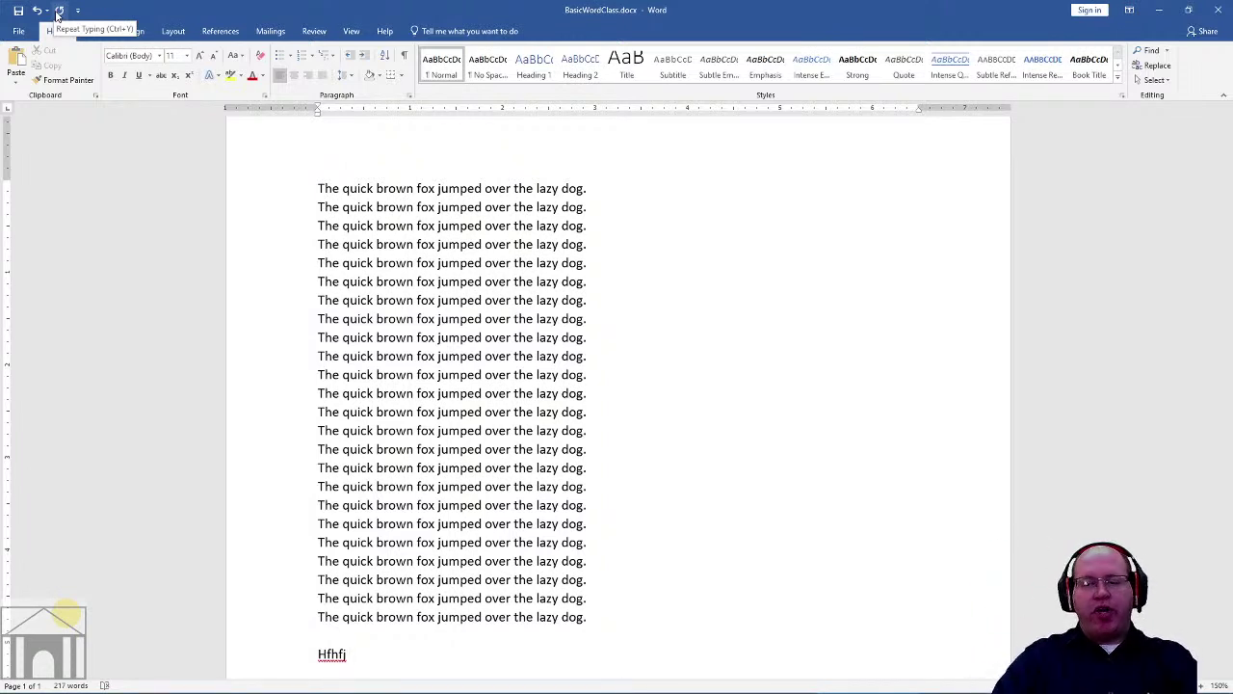
key(BackSpace)
key(BackSpace)
key(BackSpace)
key(BackSpace)
key(BackSpace)
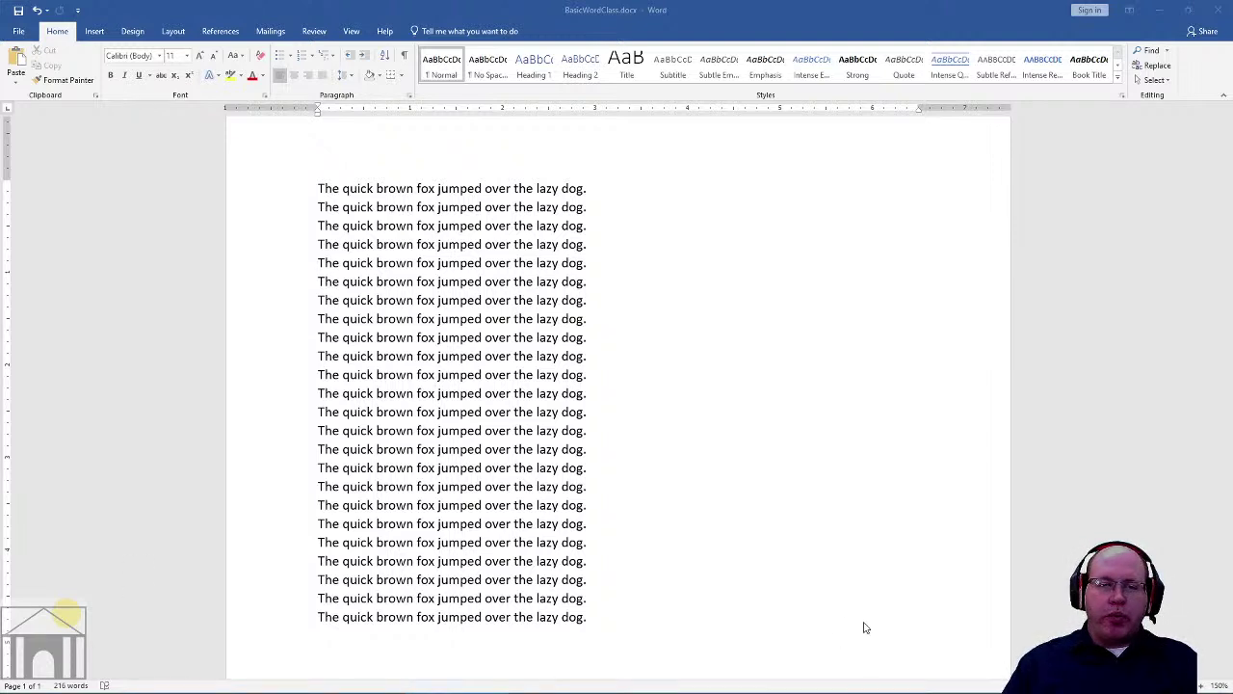
Step: Make the entire sixth line bold and deselect it
click(738, 263)
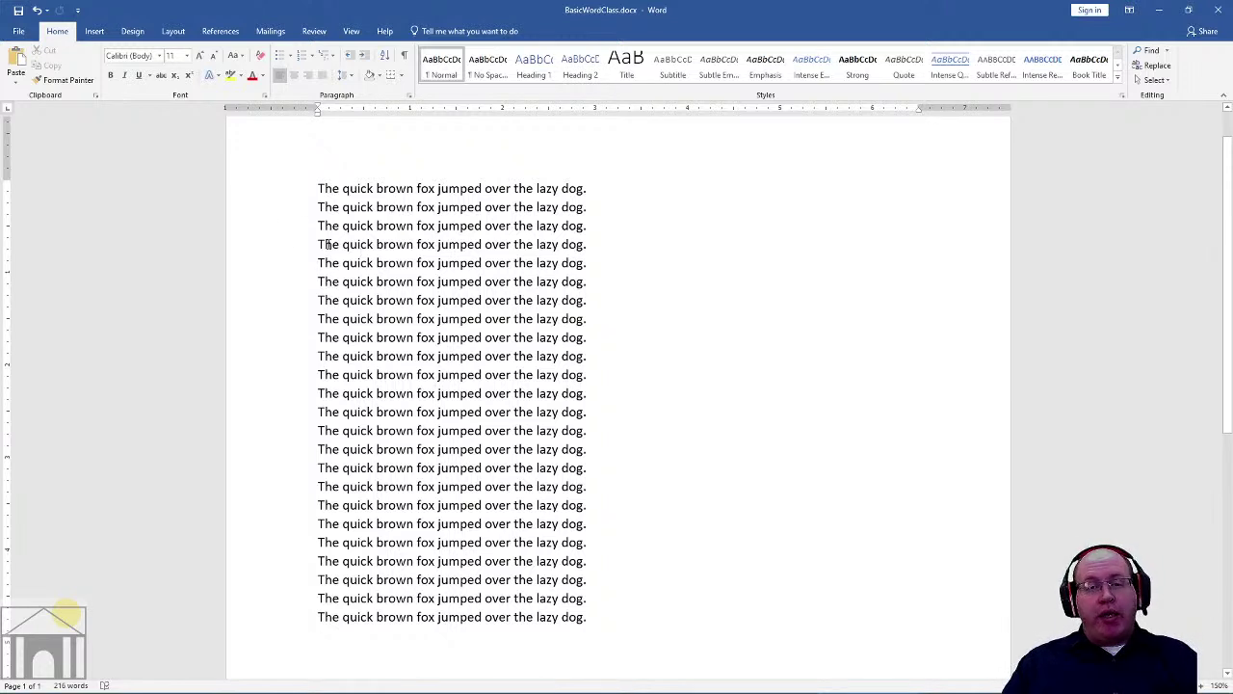
drag(320, 282, 595, 281)
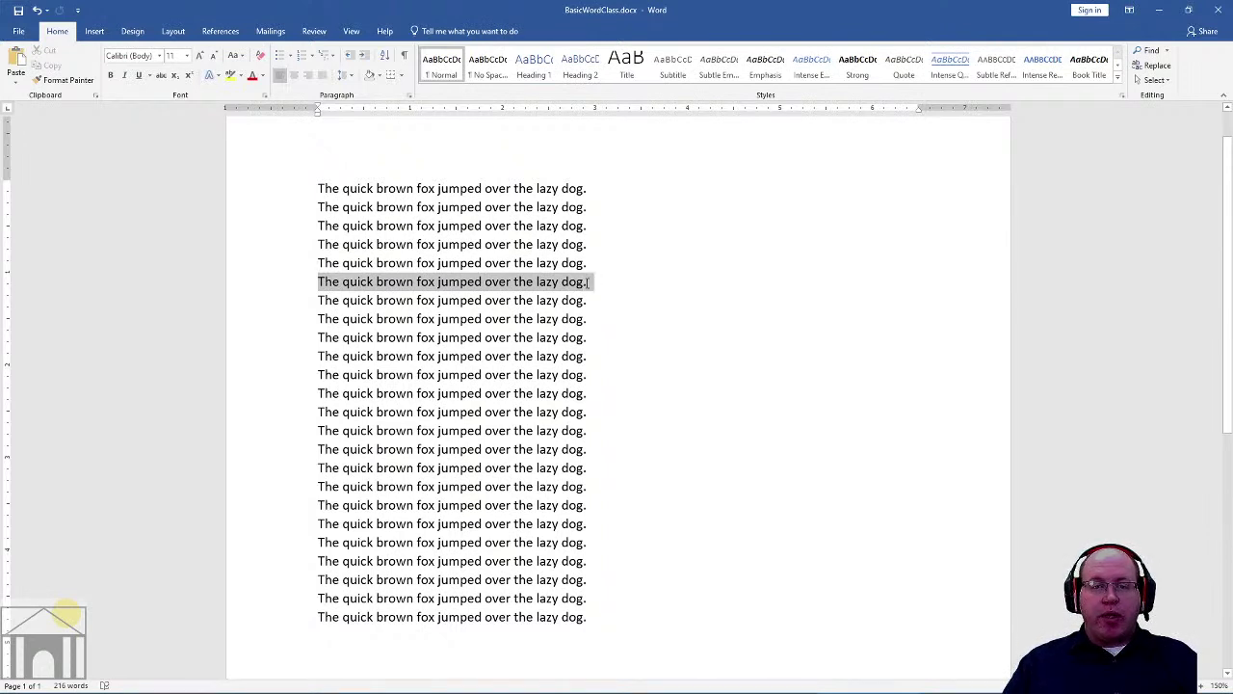
drag(588, 281, 588, 286)
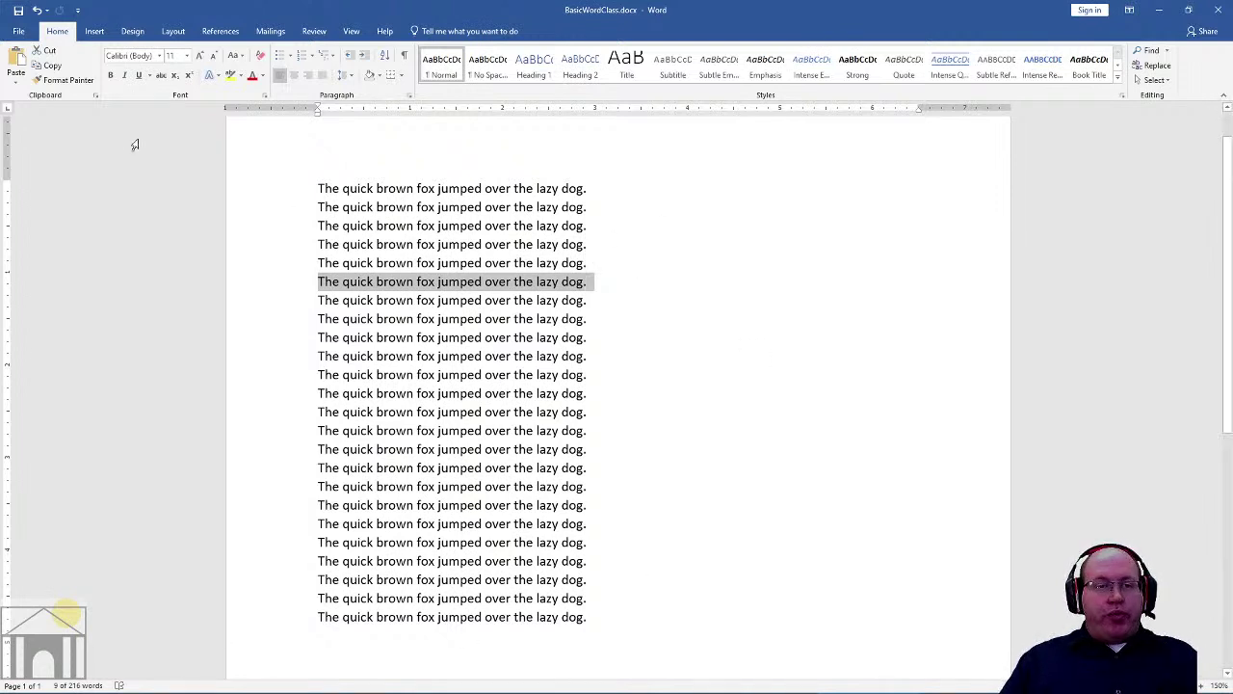
click(111, 78)
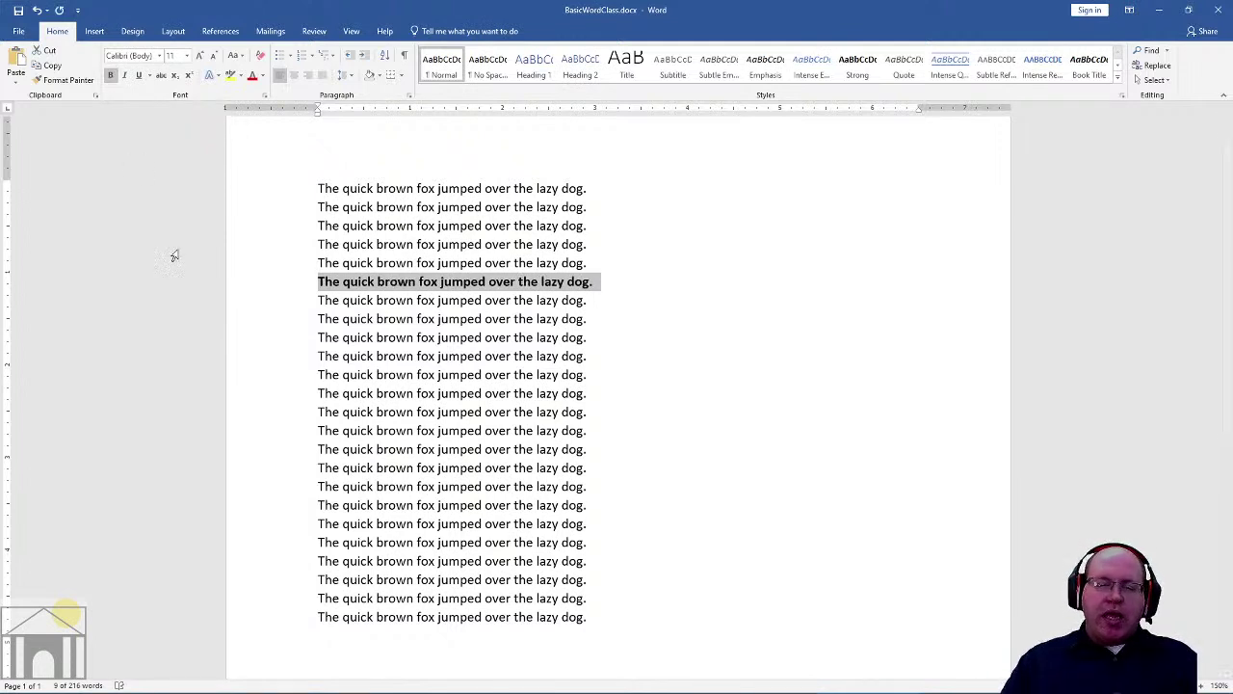
click(499, 299)
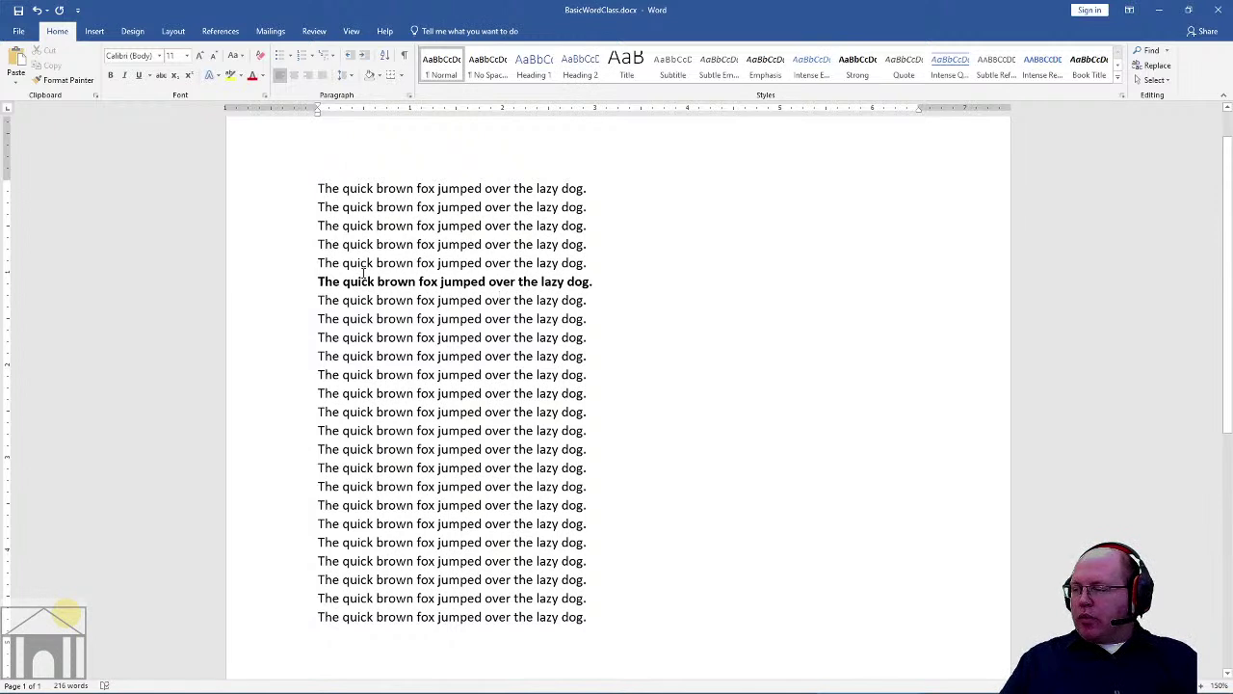
Step: Apply bold to the third, fifteenth and eleventh lines, one line at a time
drag(319, 225, 589, 227)
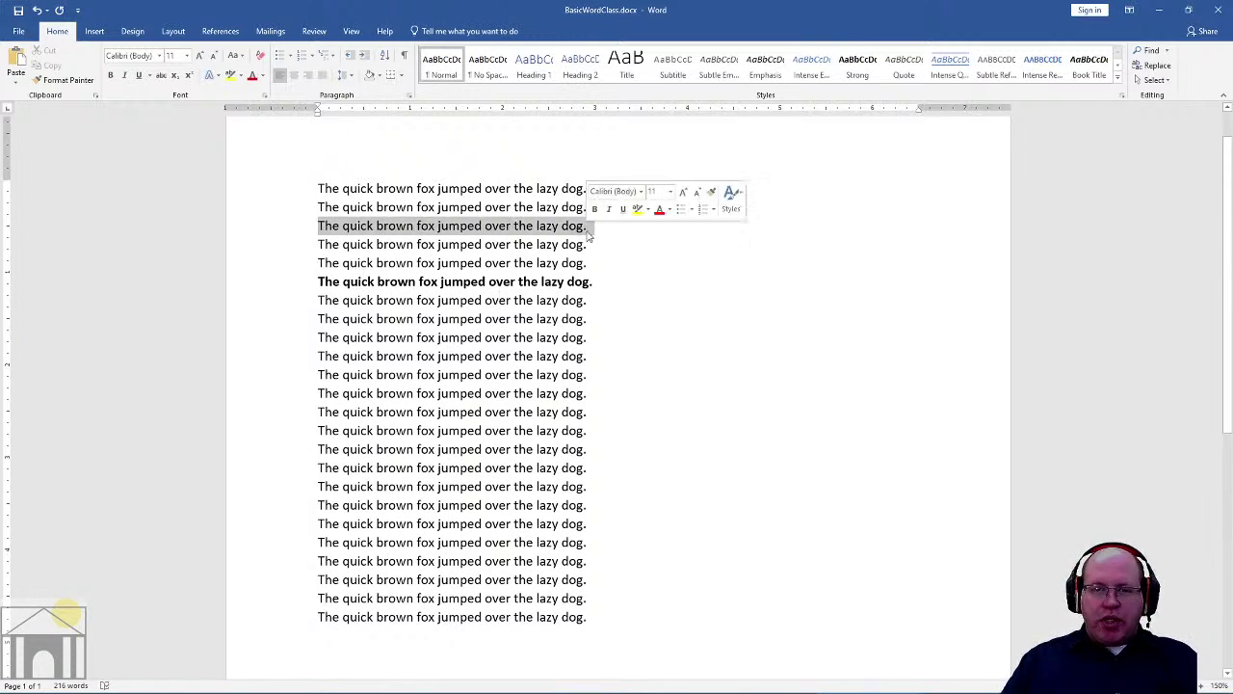
click(112, 76)
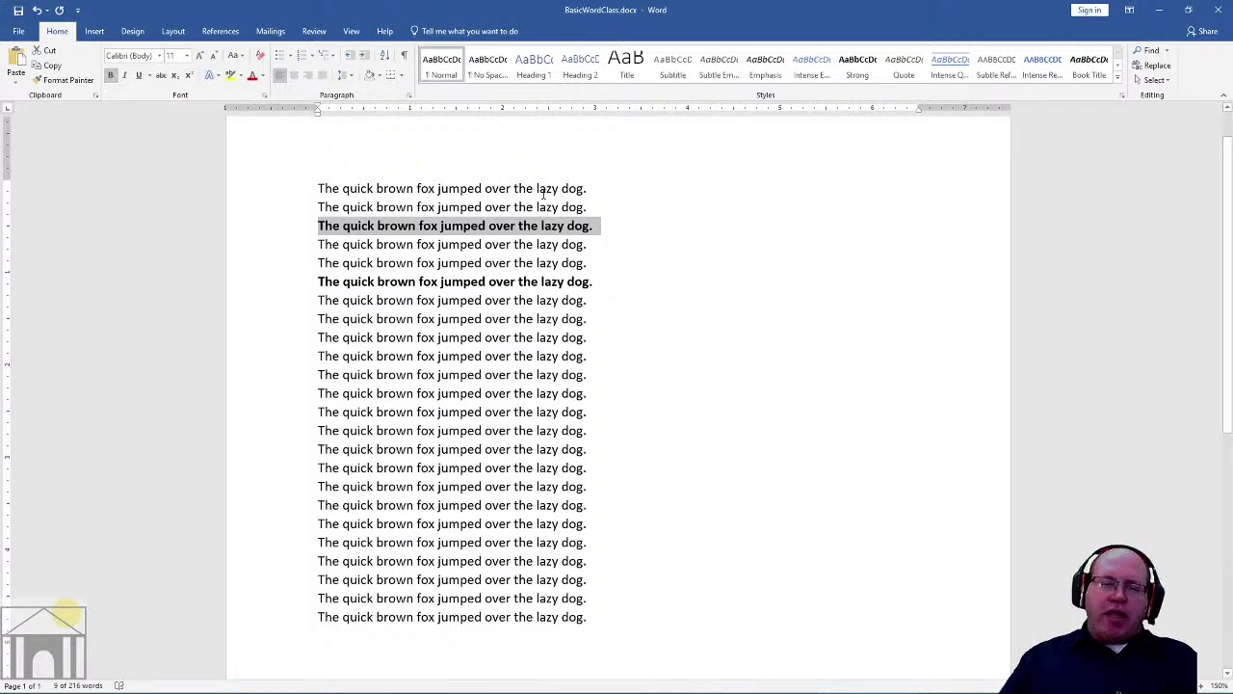
drag(319, 449, 592, 449)
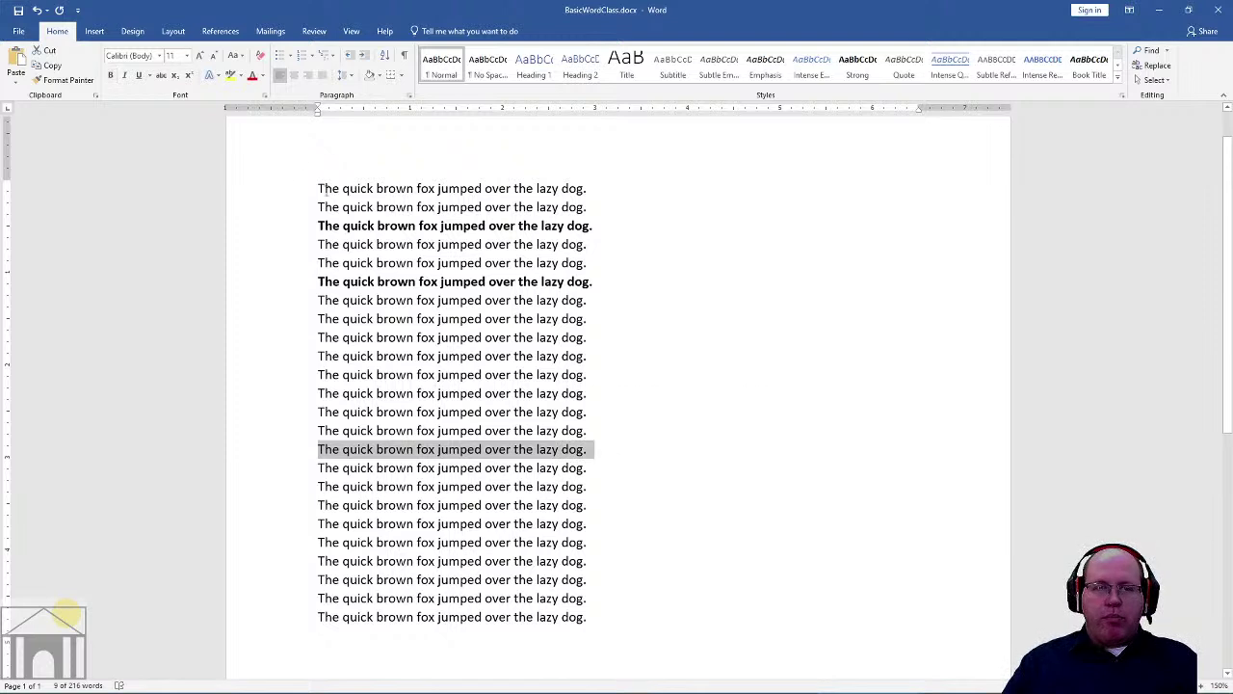
key(ctrl+b)
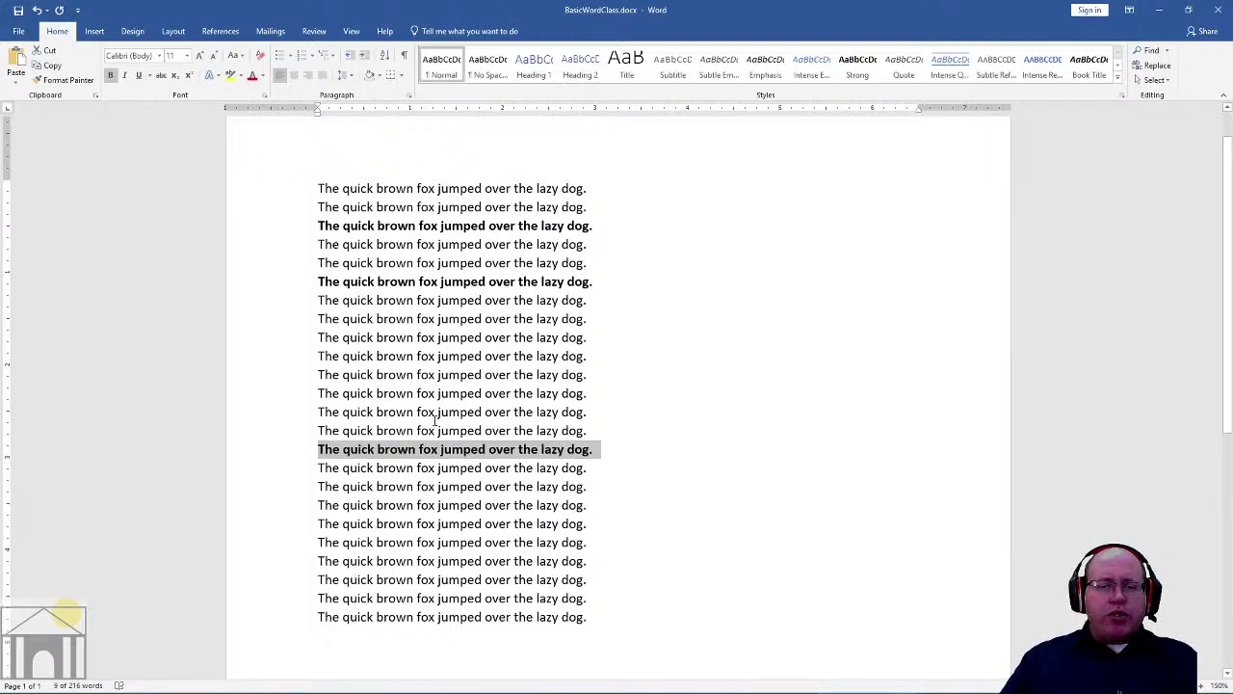
drag(319, 375, 588, 378)
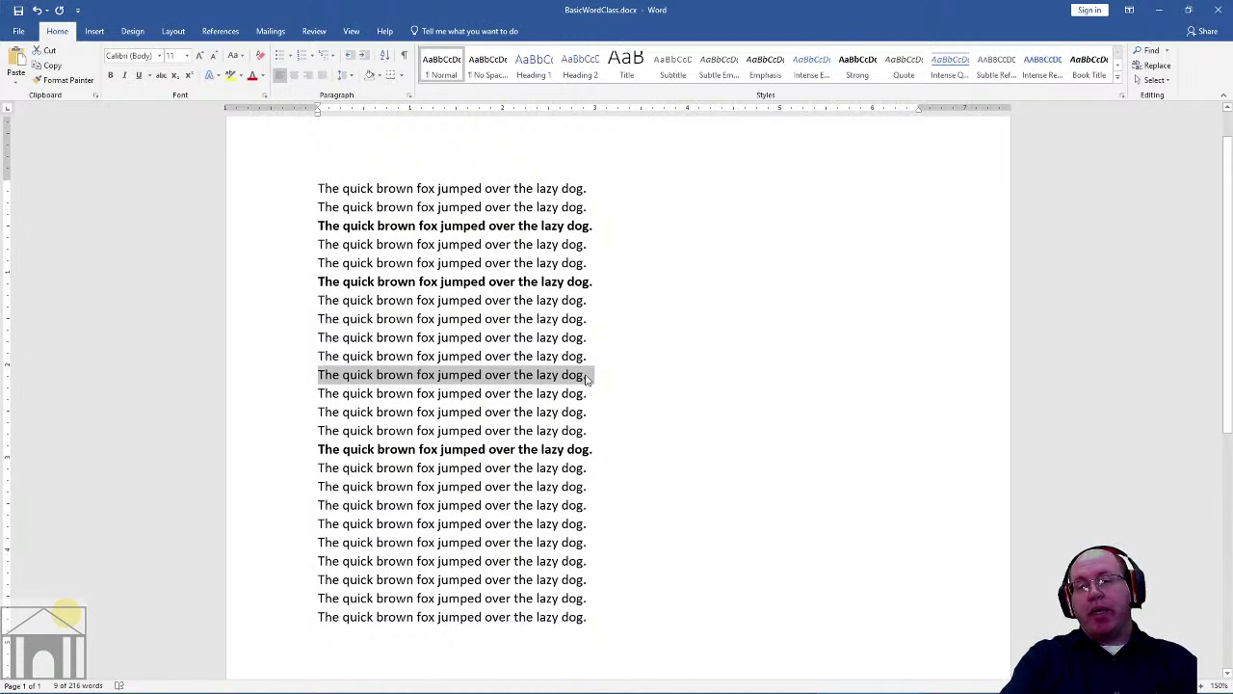
key(ctrl+b)
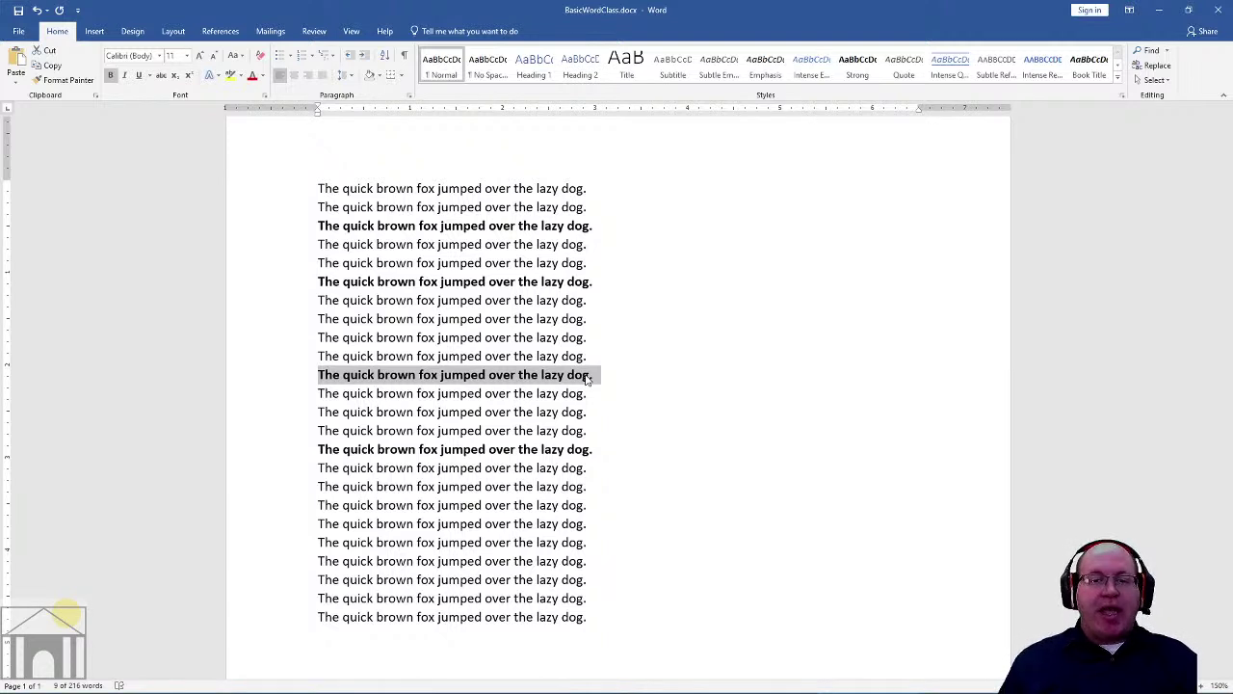
Step: Italicize the eighth, seventeenth and thirteenth lines, one line at a time
drag(319, 313, 589, 317)
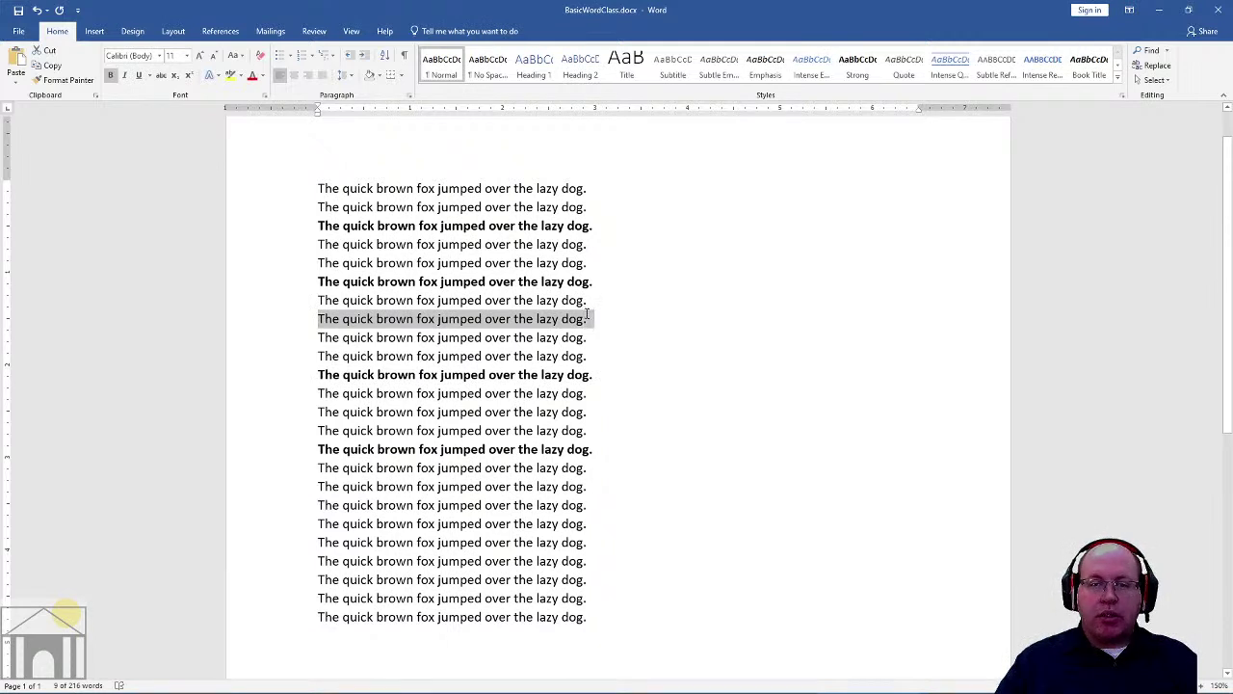
click(123, 75)
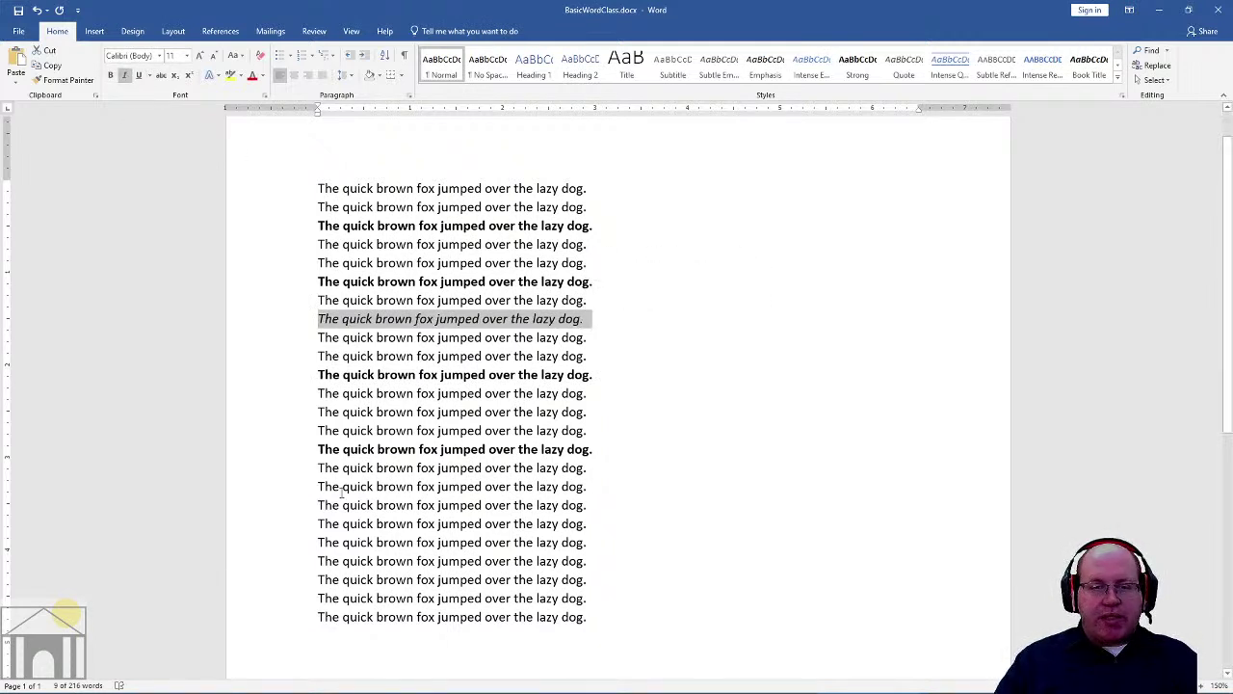
drag(319, 487, 586, 492)
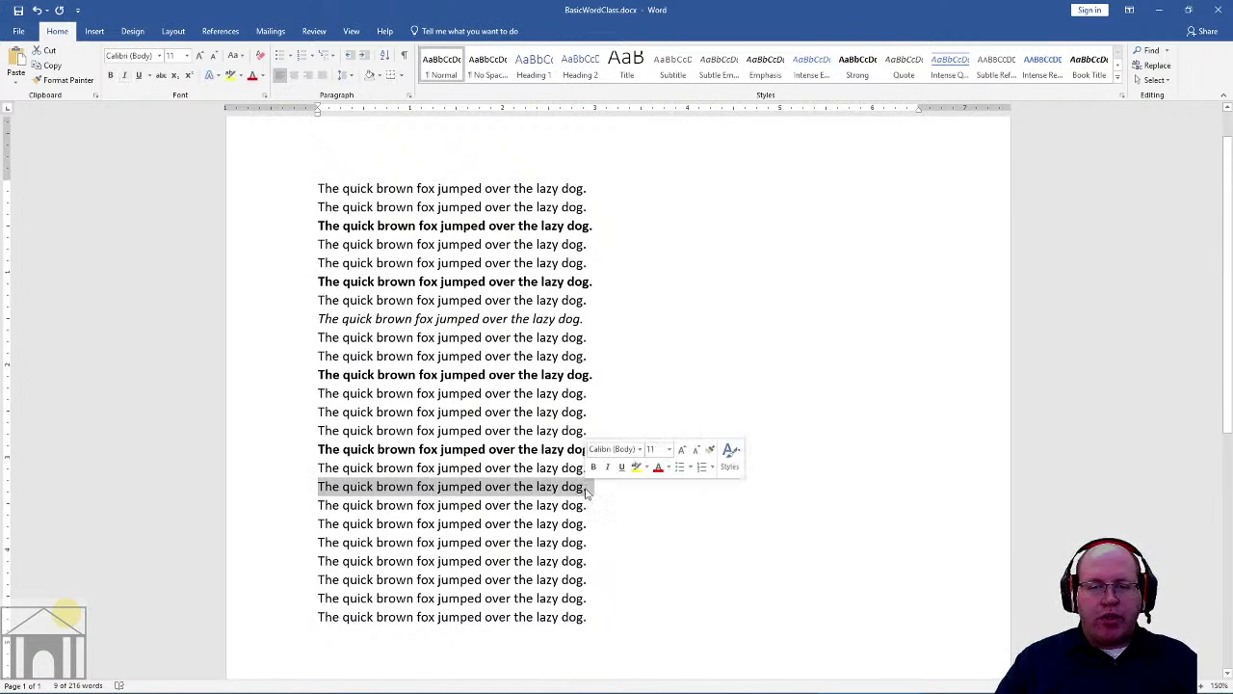
click(123, 75)
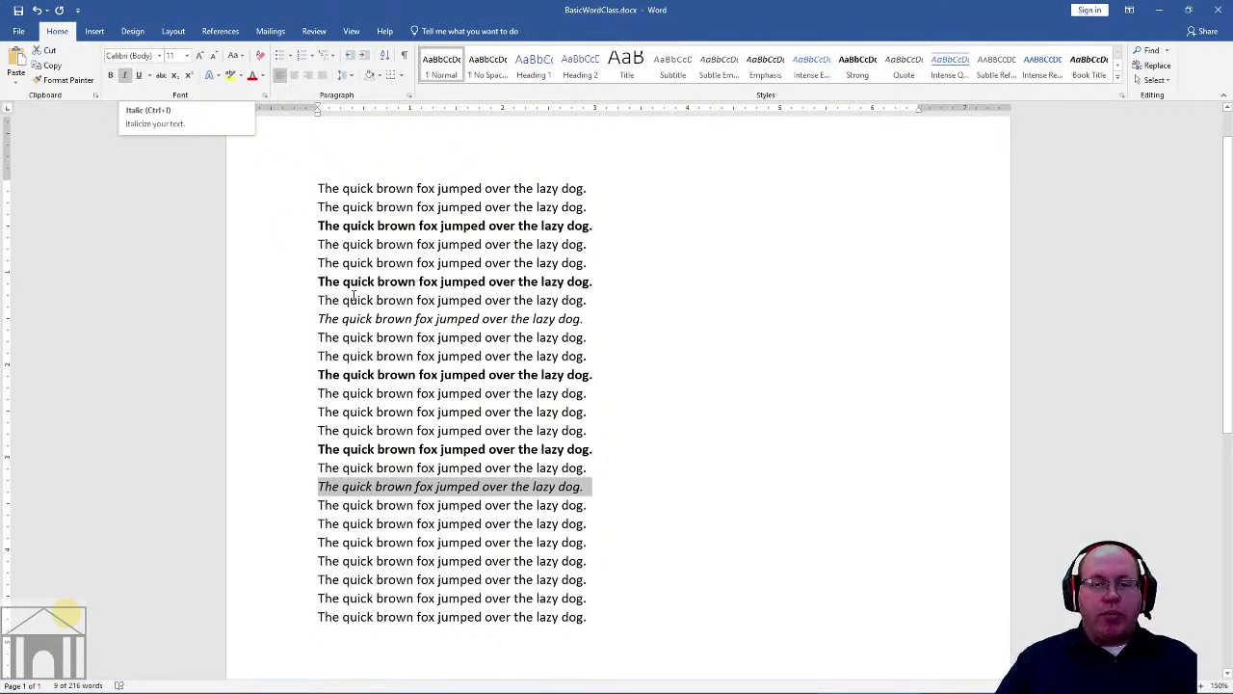
mouse_move(321, 413)
mouse_down()
mouse_move(586, 421)
mouse_move(388, 394)
mouse_move(323, 413)
mouse_up()
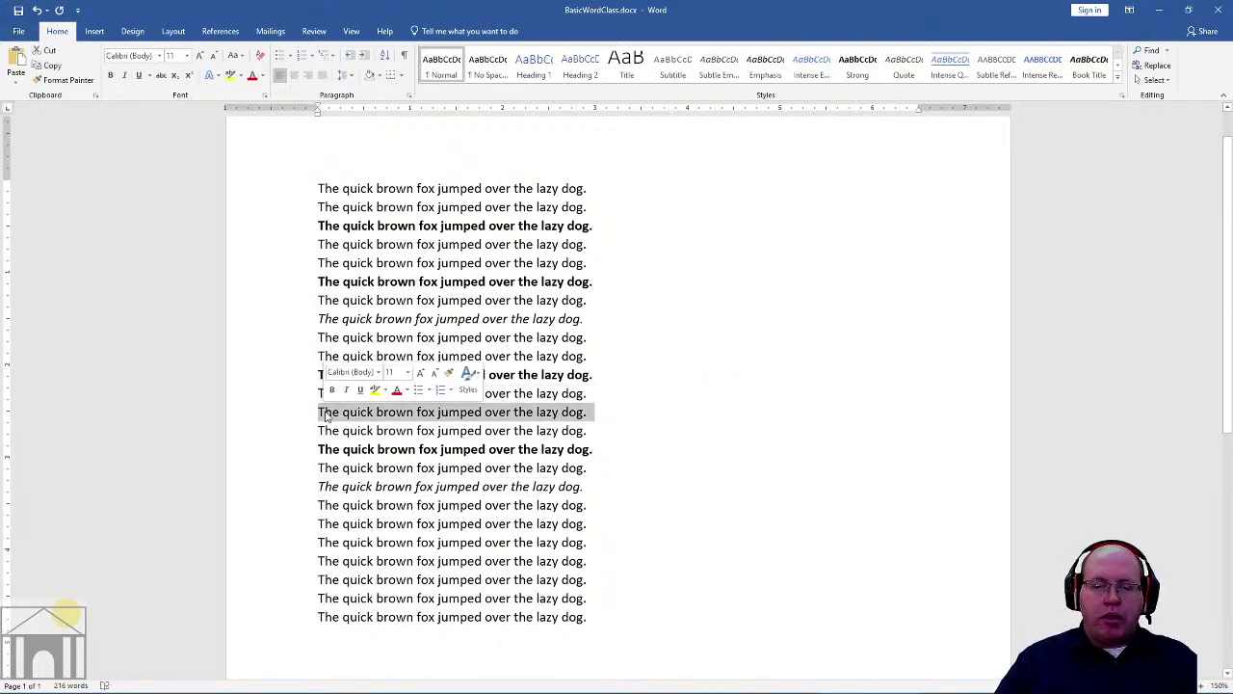
key(ctrl+i)
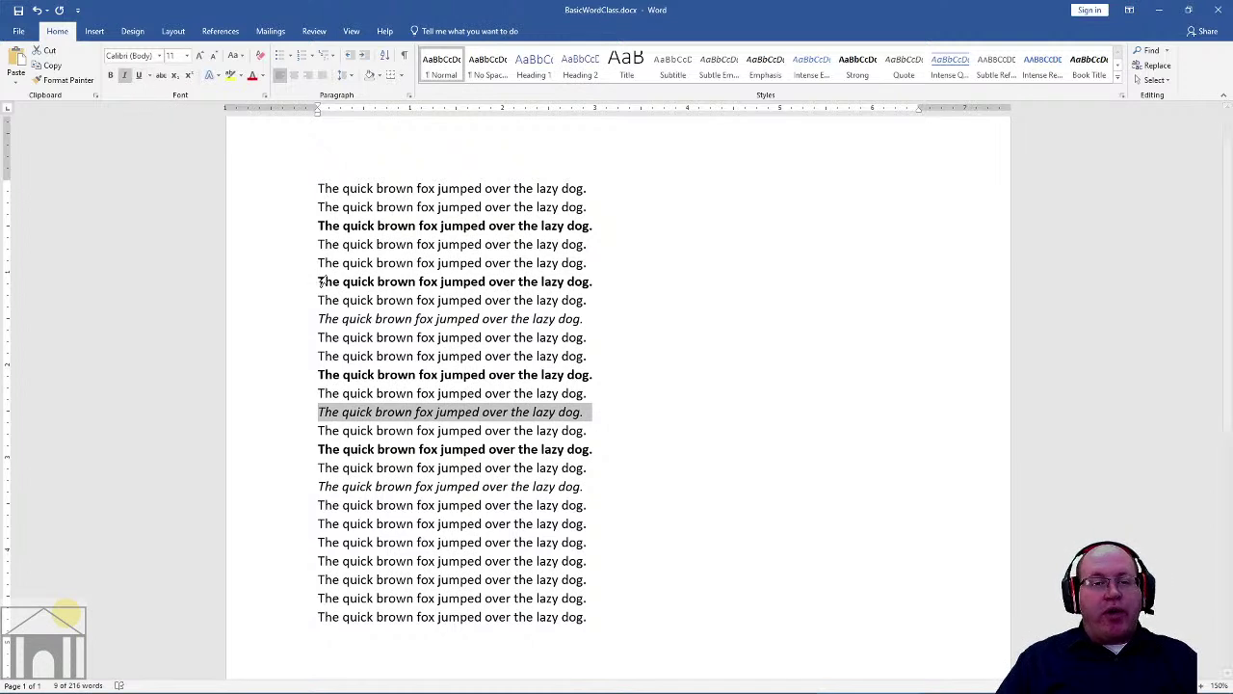
Step: Underline the fourth line and the text of the twentieth line up to its period
drag(322, 244, 593, 245)
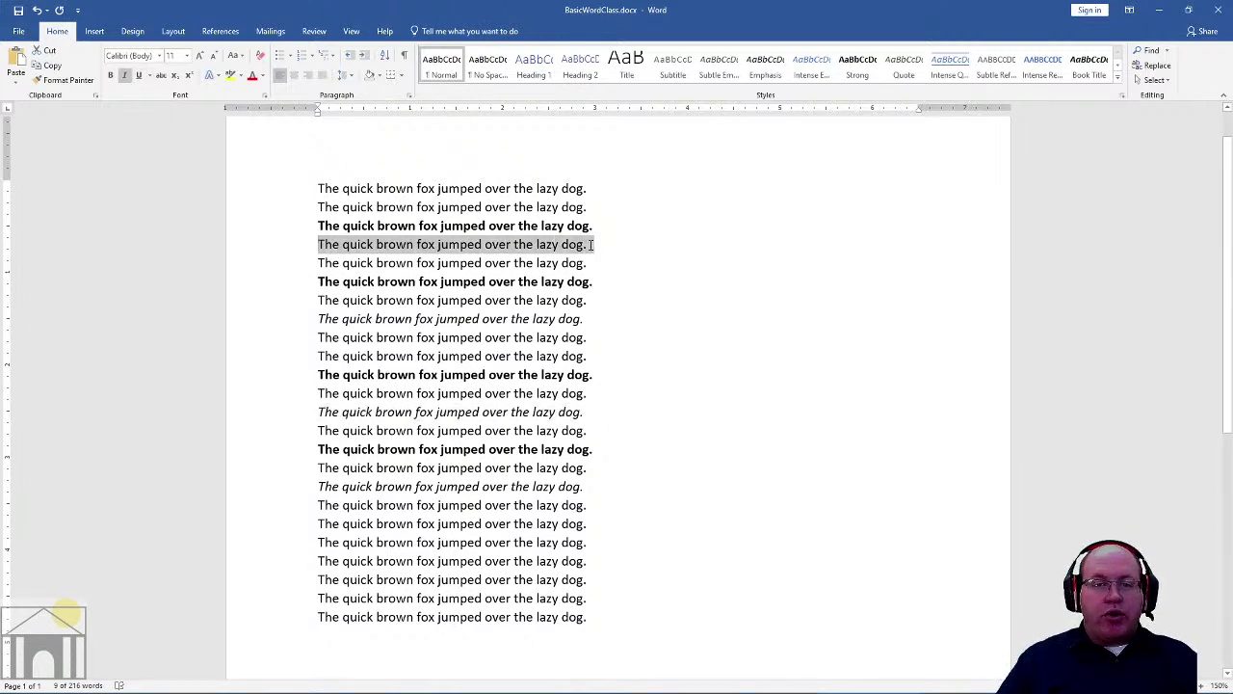
click(138, 76)
drag(321, 542, 588, 537)
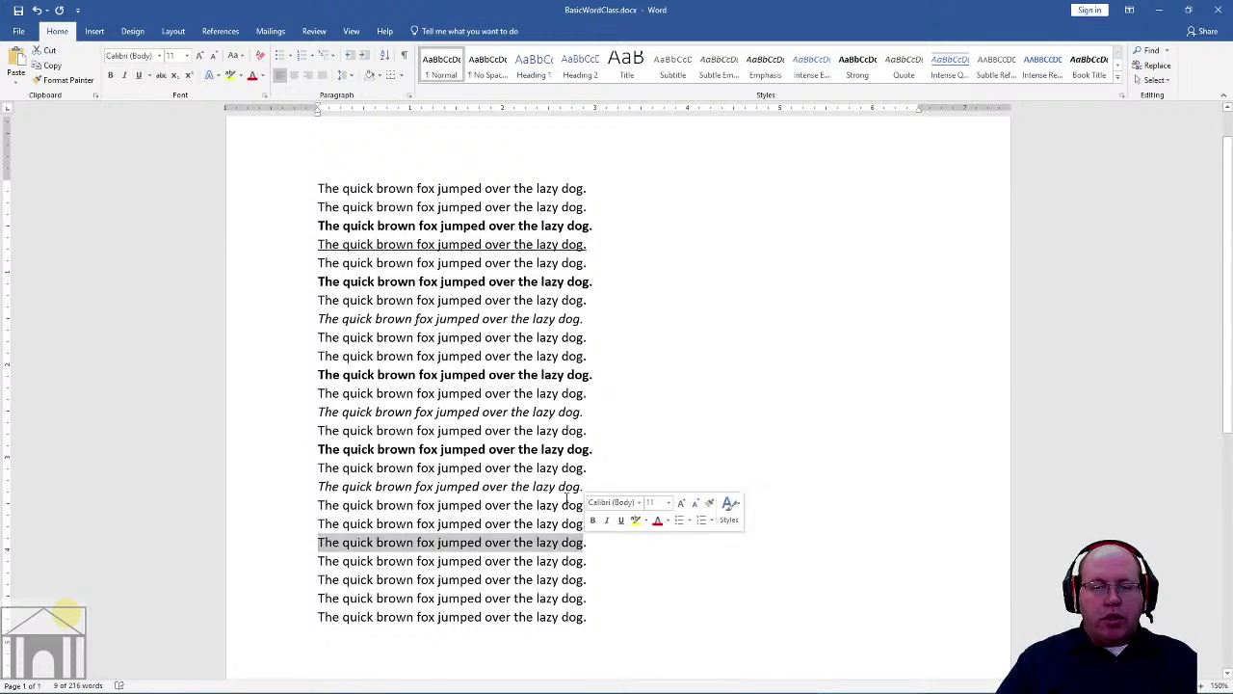
click(138, 76)
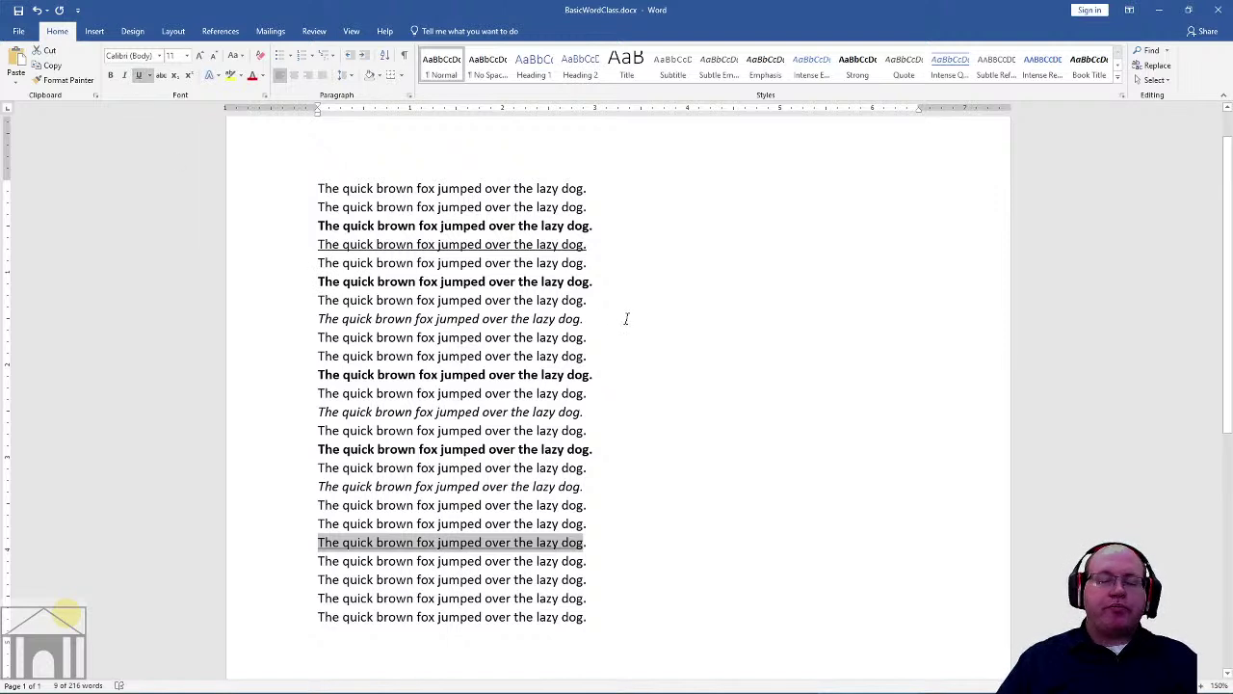
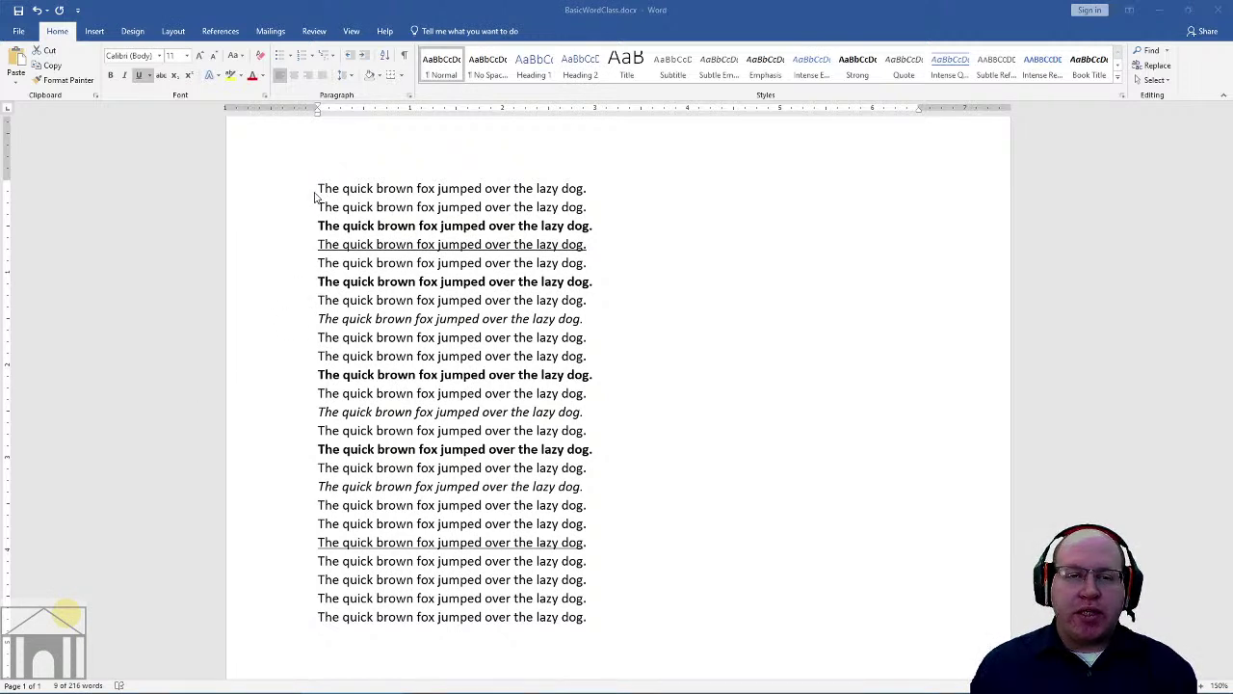
Step: Change the second line's font to Lucida Handwriting and deselect the line
click(345, 191)
drag(320, 206, 587, 209)
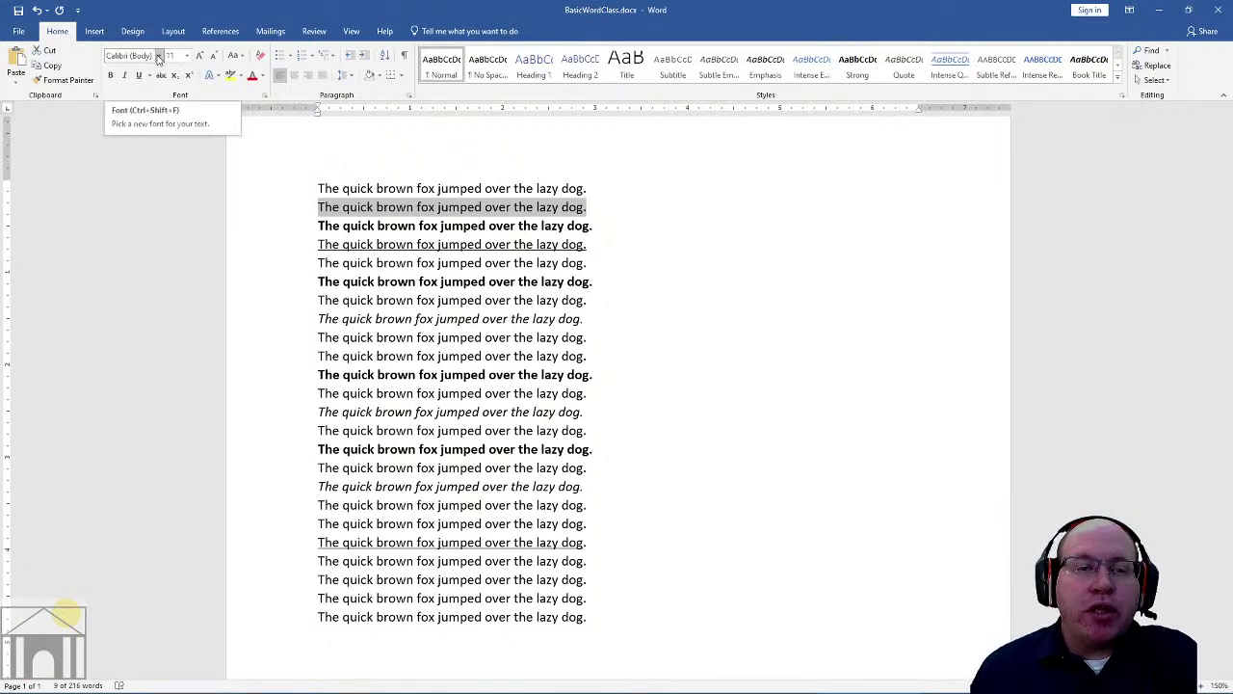
click(159, 55)
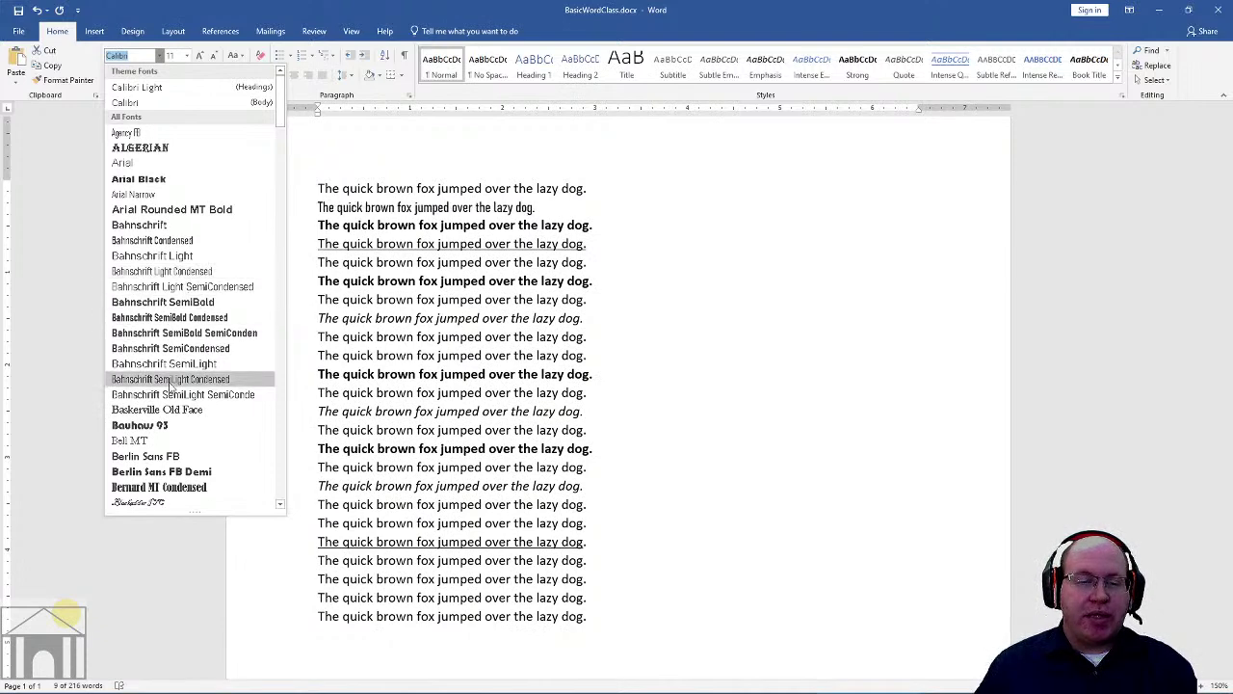
scroll(169, 390, down, 15)
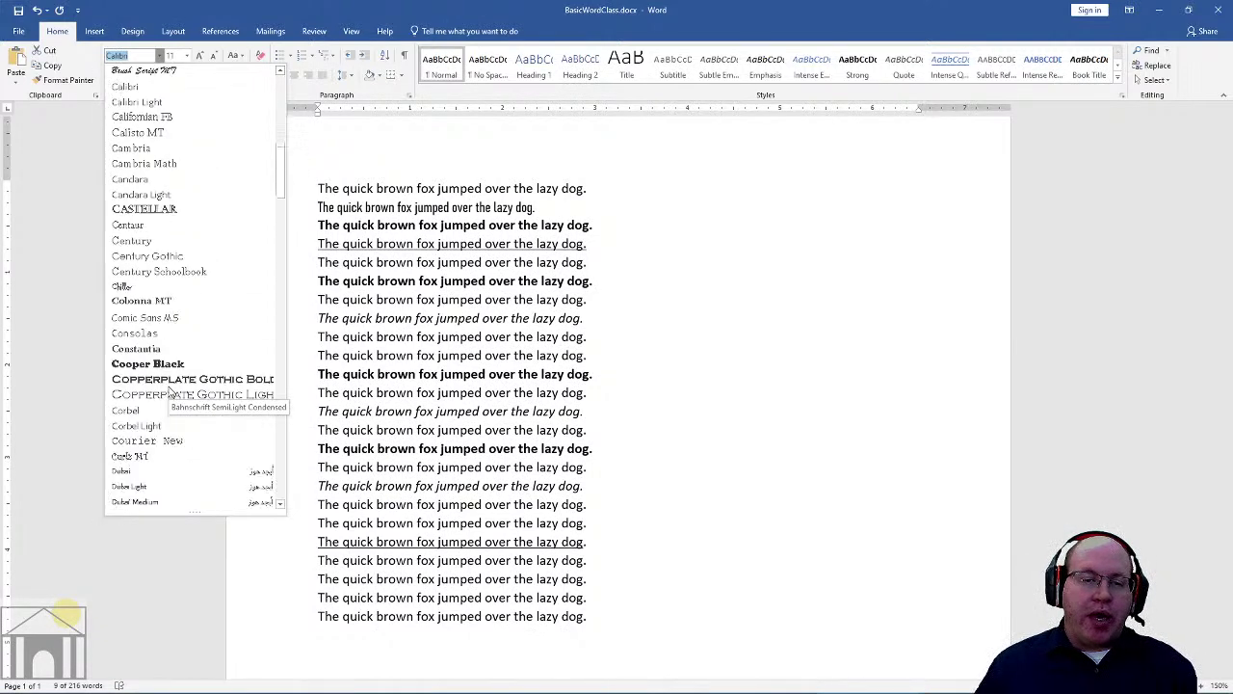
scroll(169, 390, down, 4)
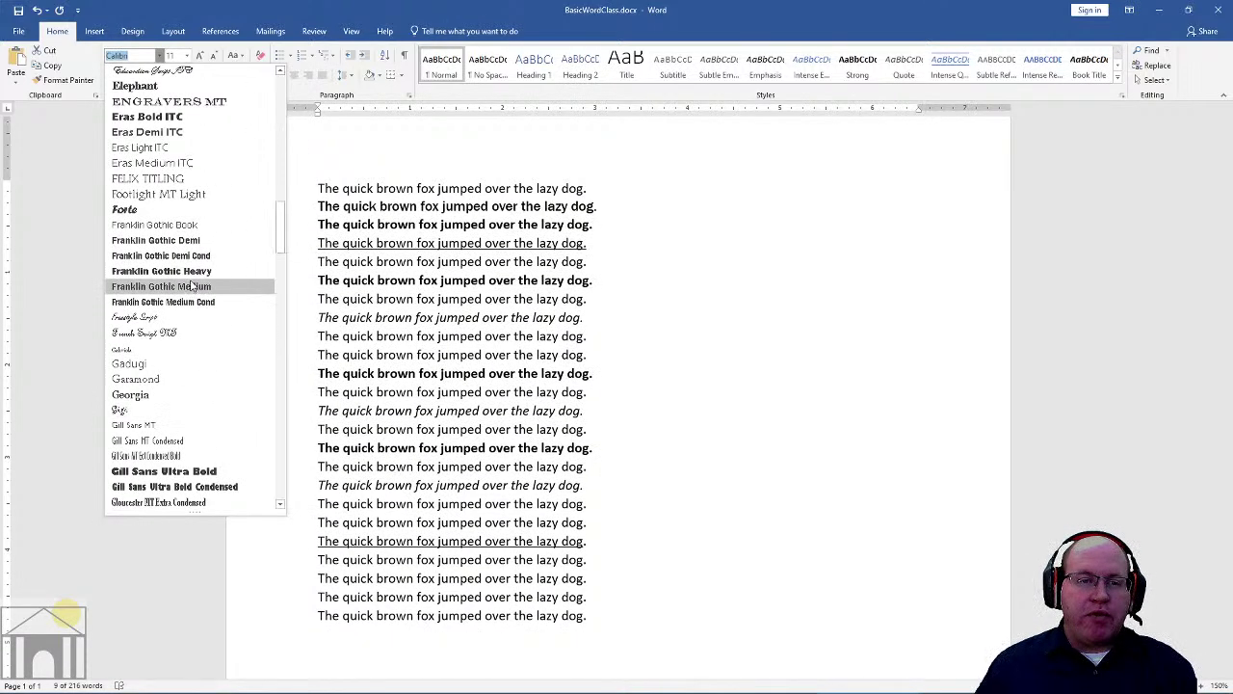
scroll(165, 488, down, 1)
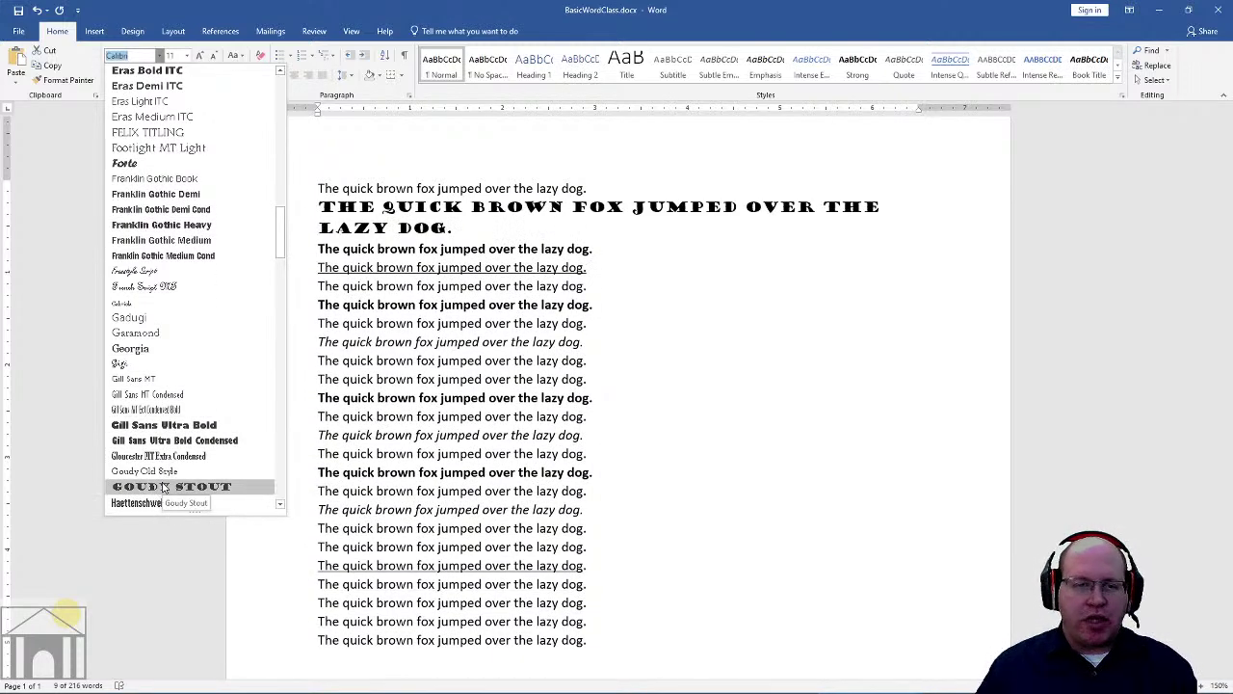
scroll(165, 476, down, 2)
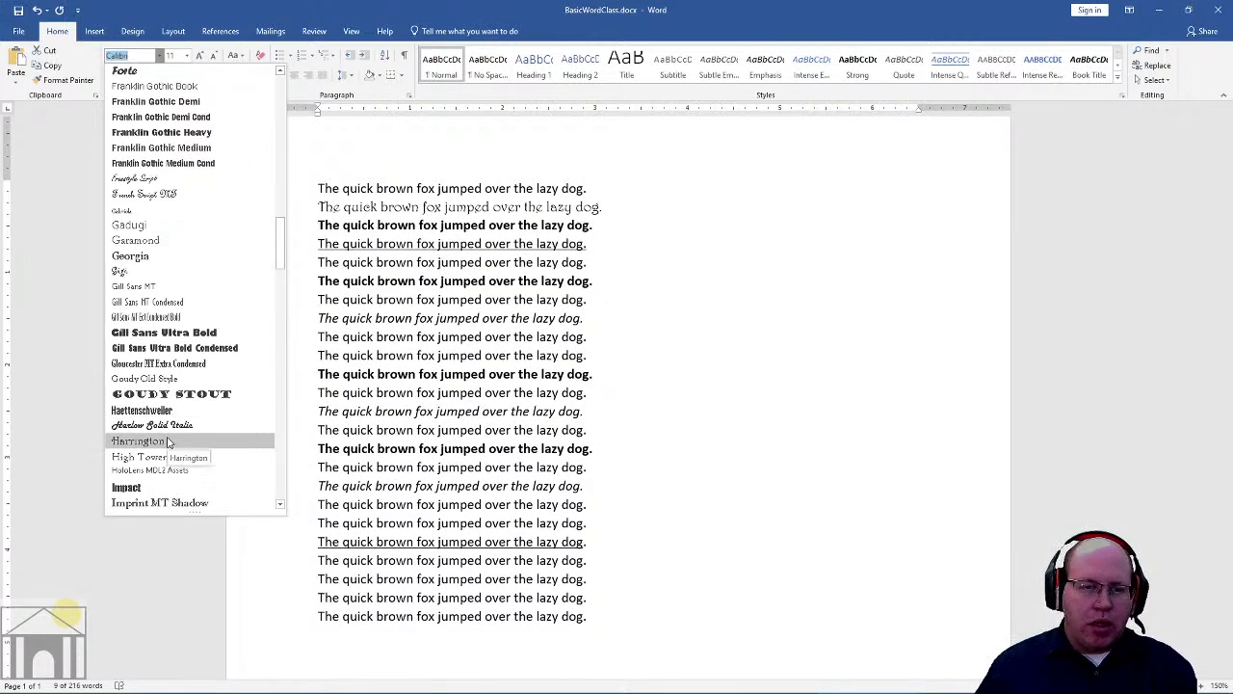
scroll(154, 496, down, 5)
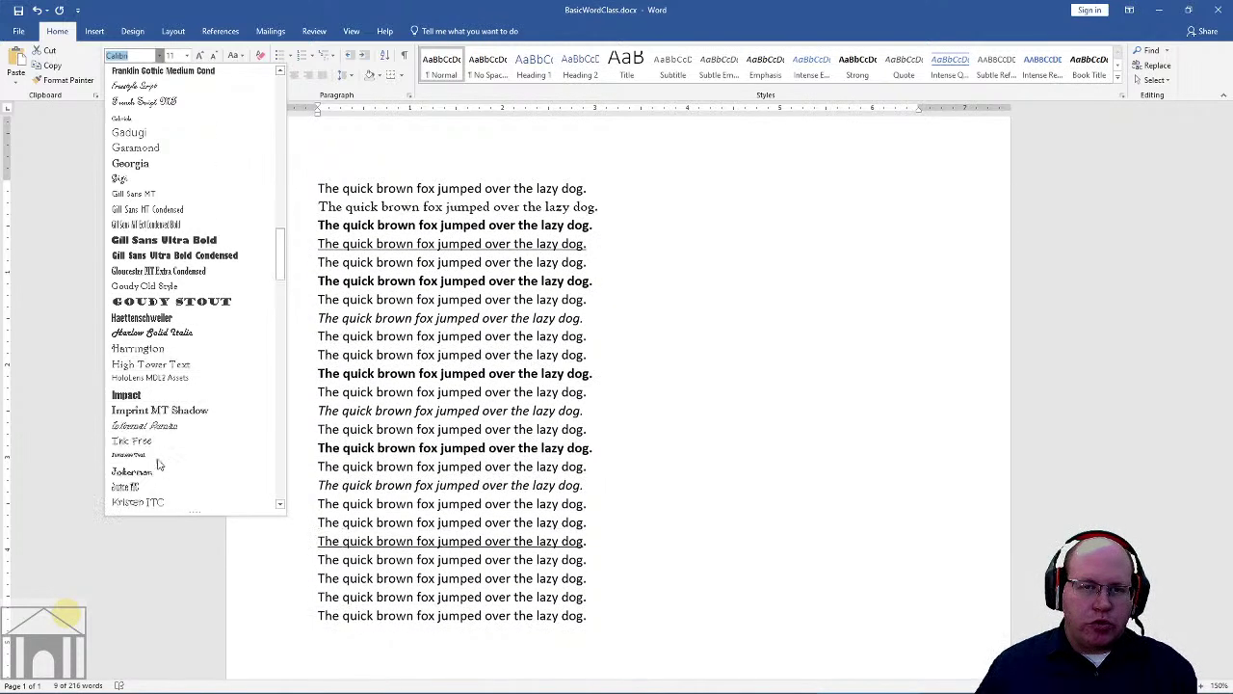
scroll(159, 470, down, 2)
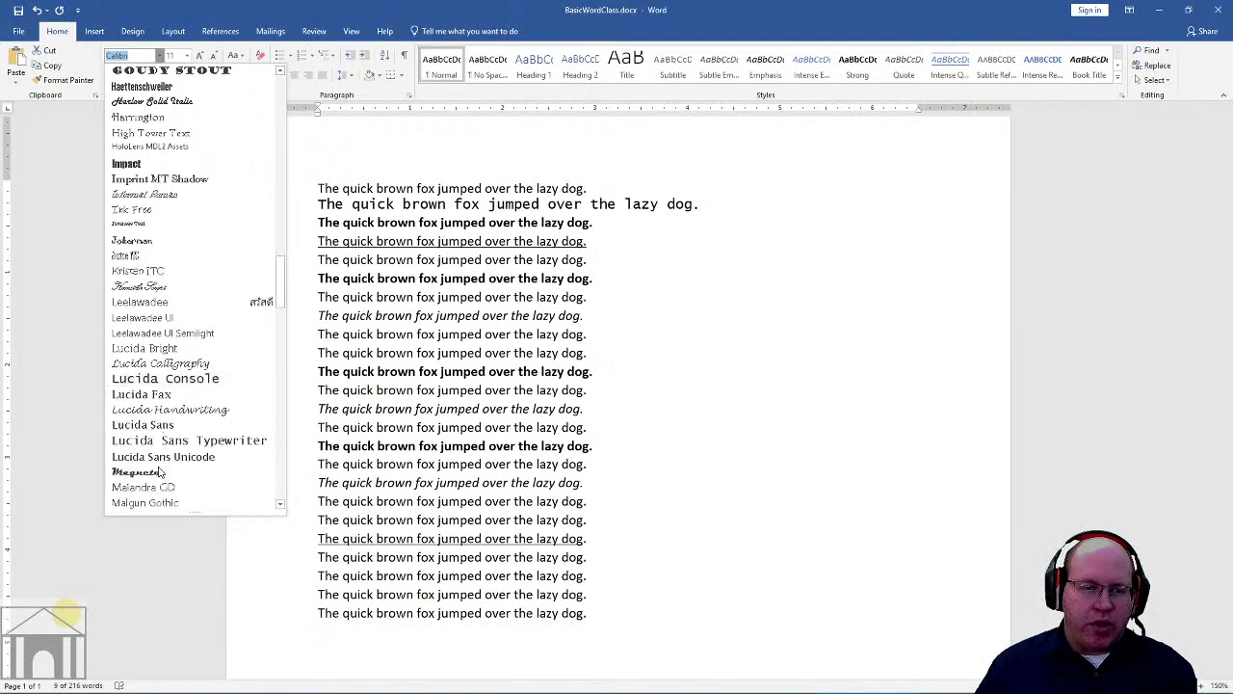
click(180, 411)
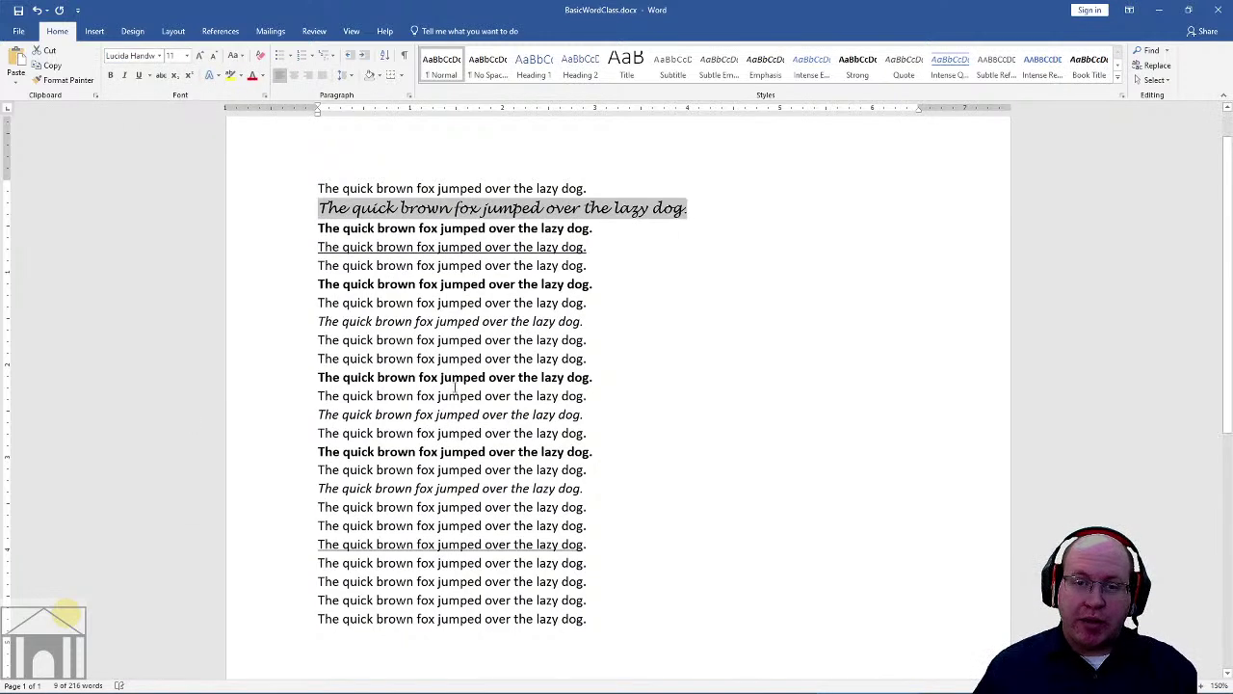
click(531, 321)
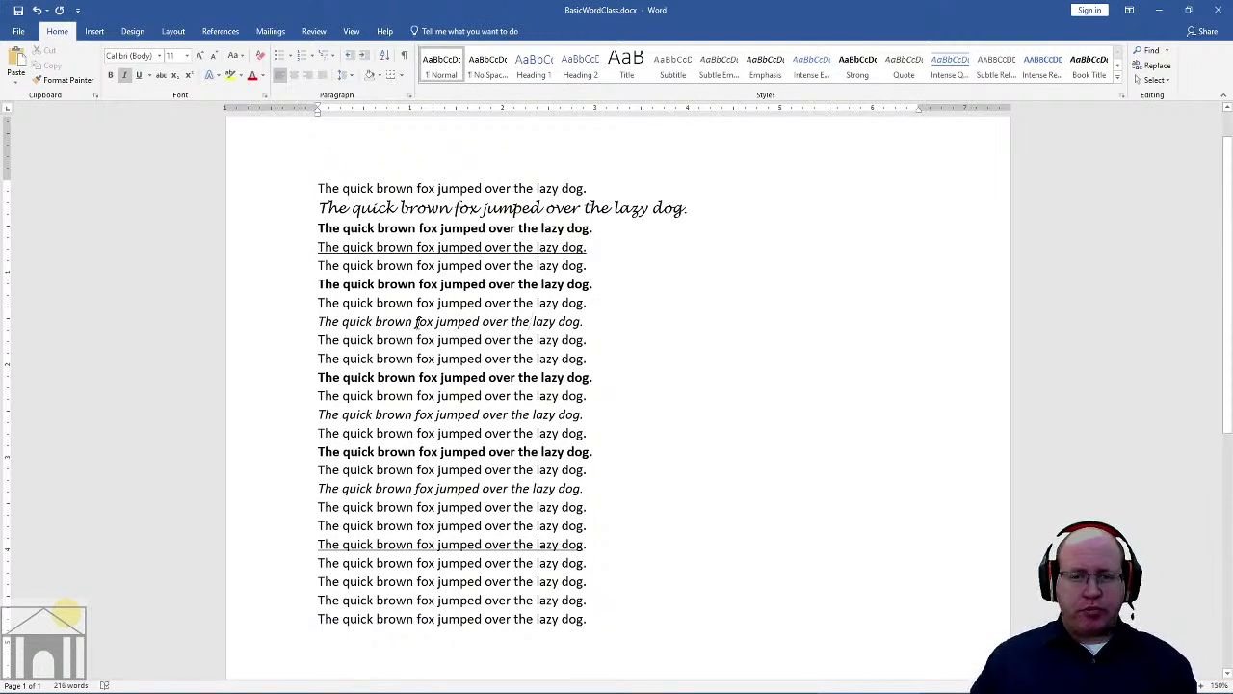
Step: Change the ninth line's font to Old English Text MT
drag(319, 339, 596, 339)
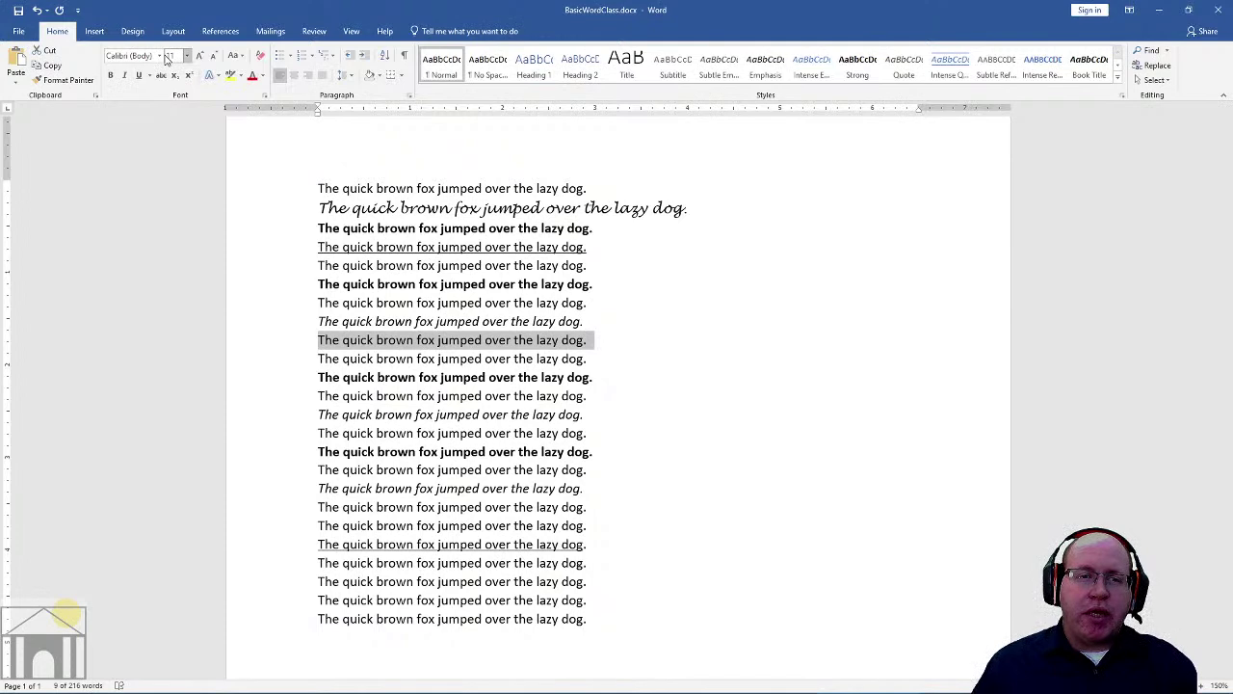
click(187, 55)
scroll(212, 308, down, 20)
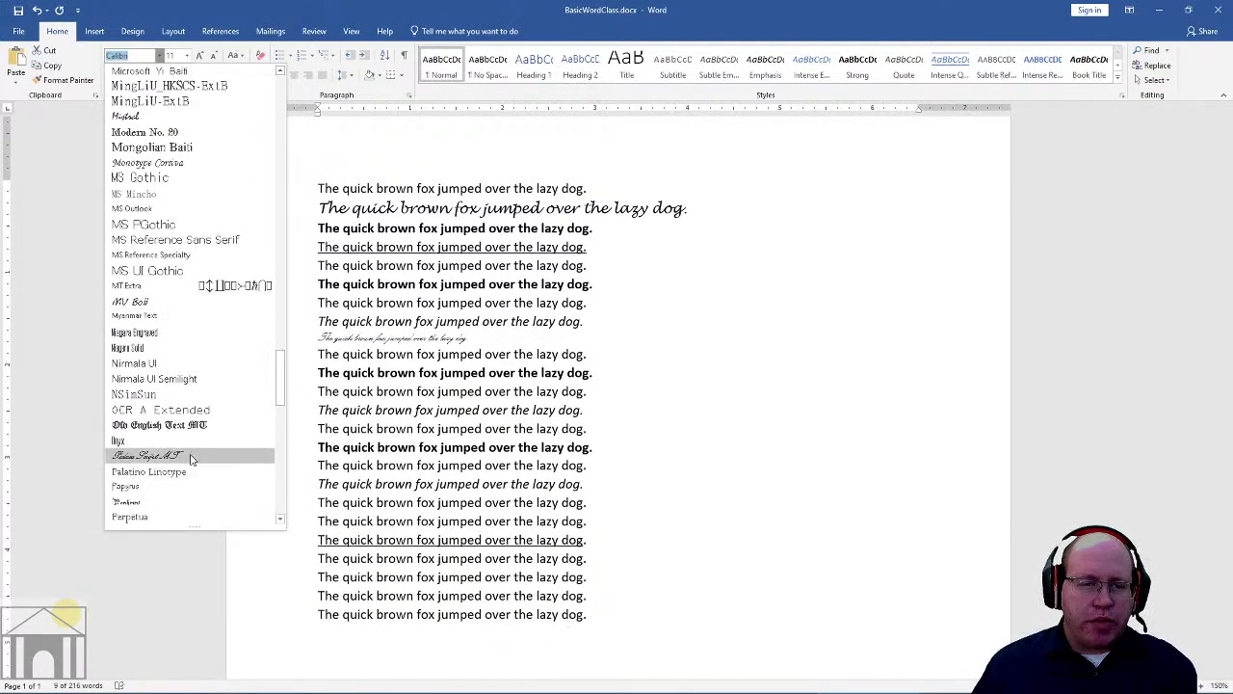
click(193, 427)
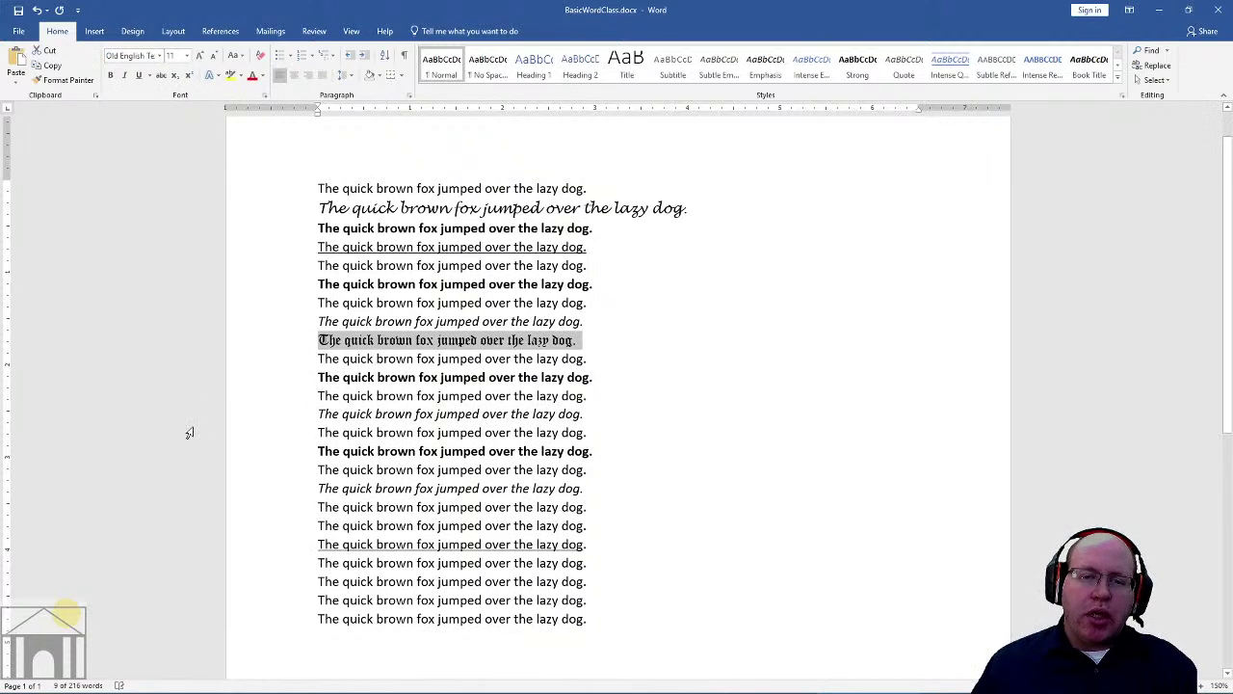
Step: Try bold and italic on the ninth line and remove both again
click(110, 76)
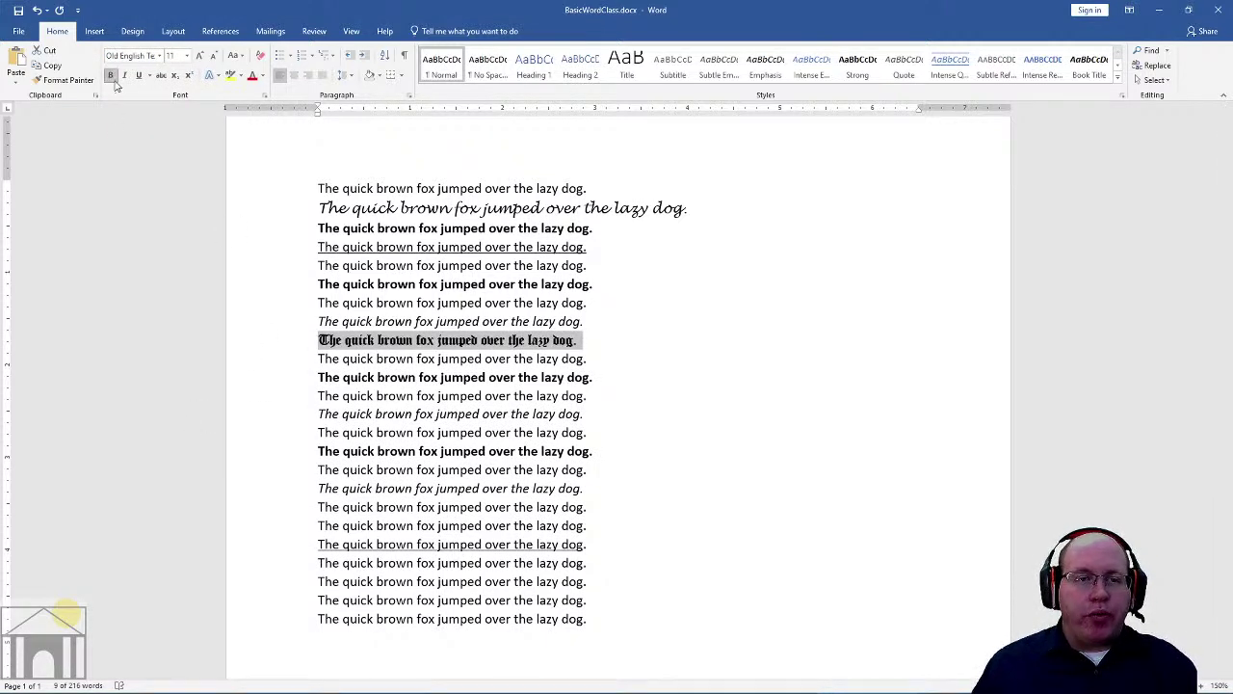
click(123, 75)
click(110, 76)
click(124, 76)
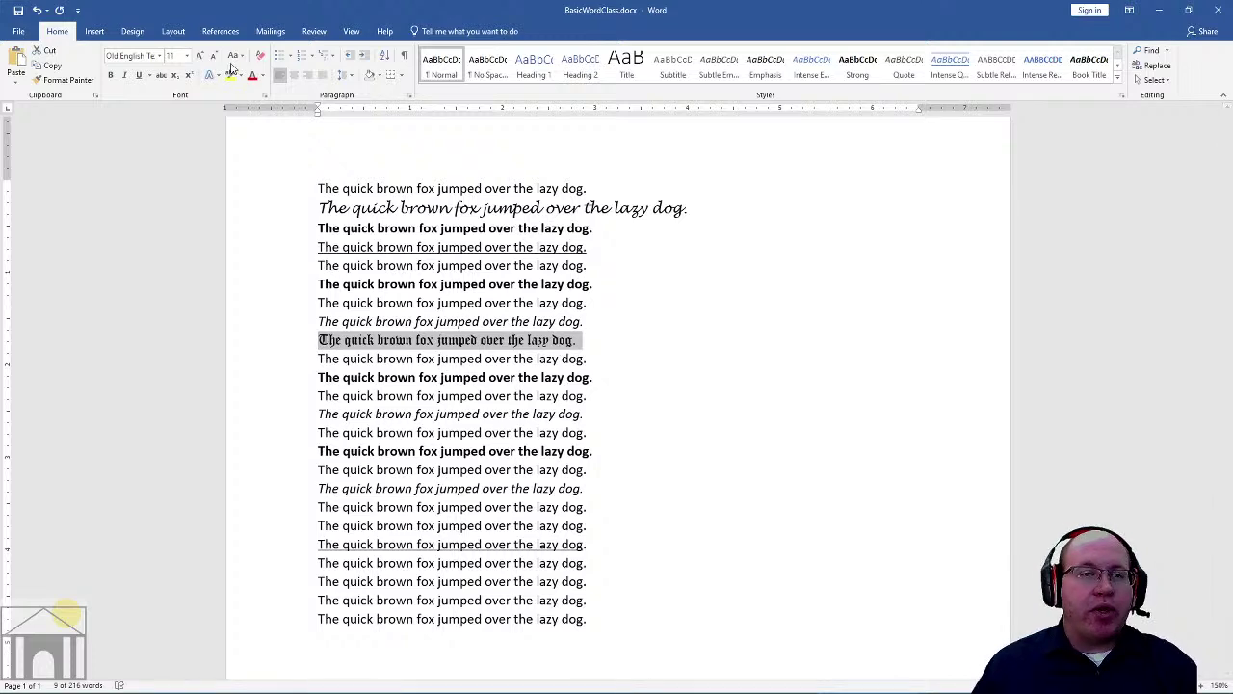
Step: Set the ninth line's font size to 20, previewing other sizes before choosing 20 again
click(188, 56)
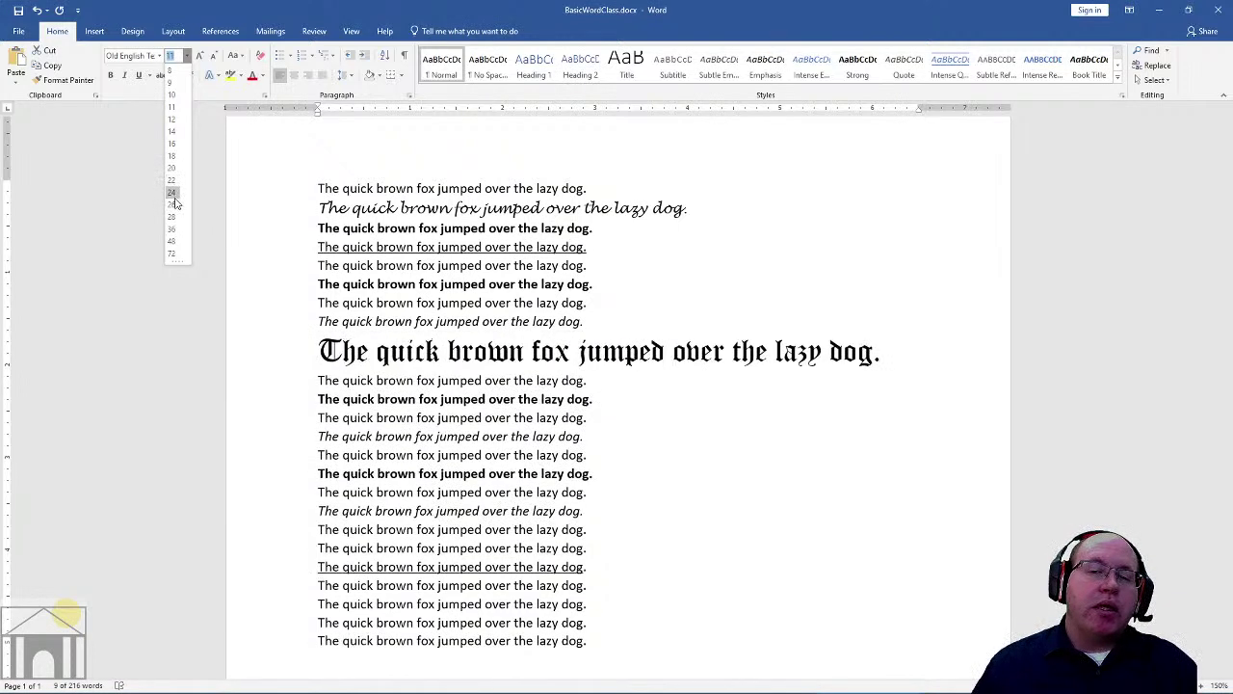
click(171, 169)
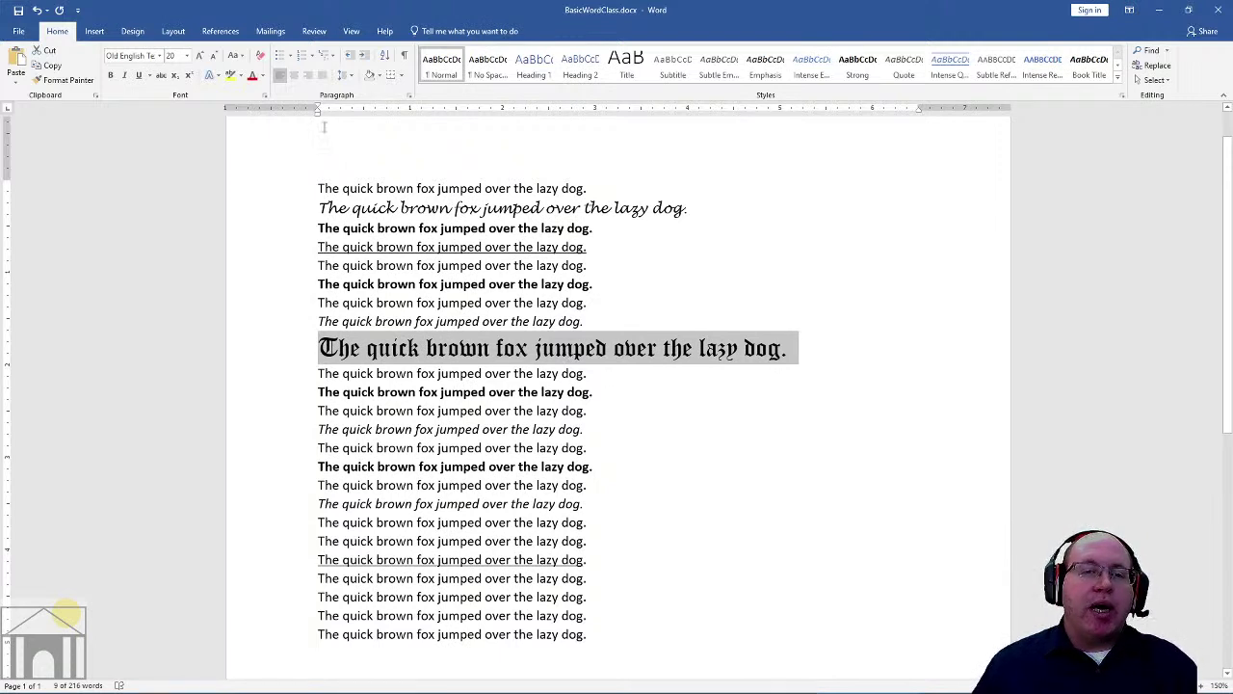
click(188, 56)
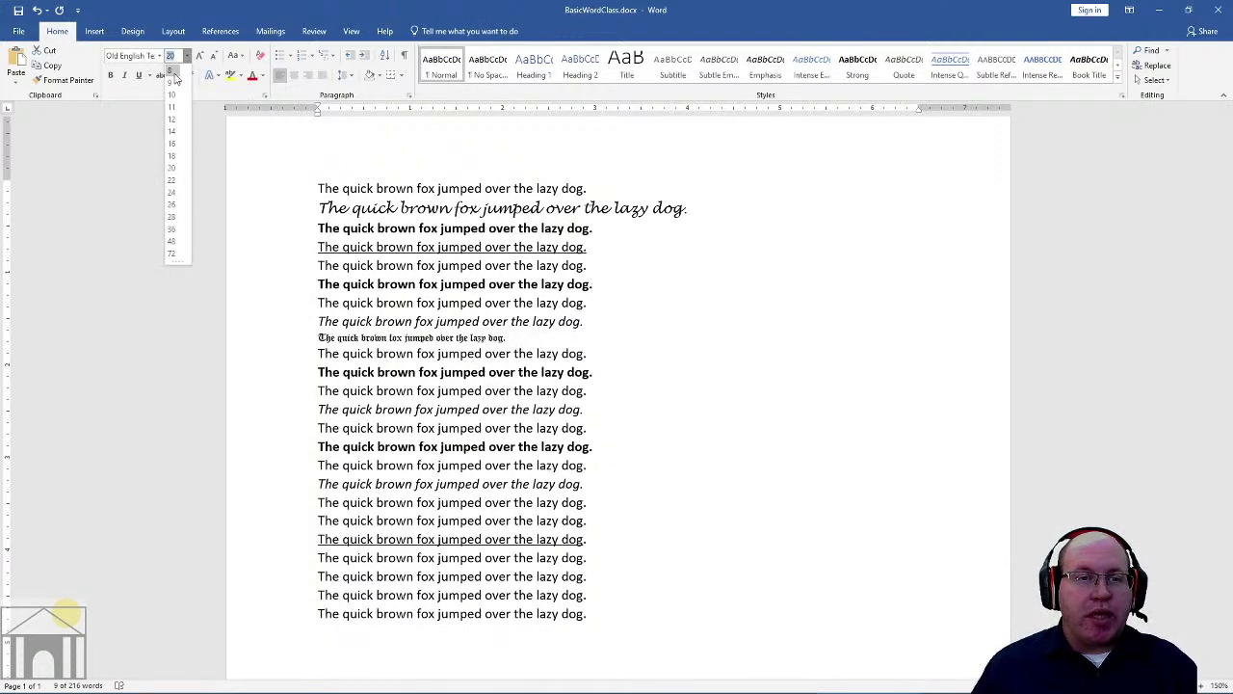
click(175, 170)
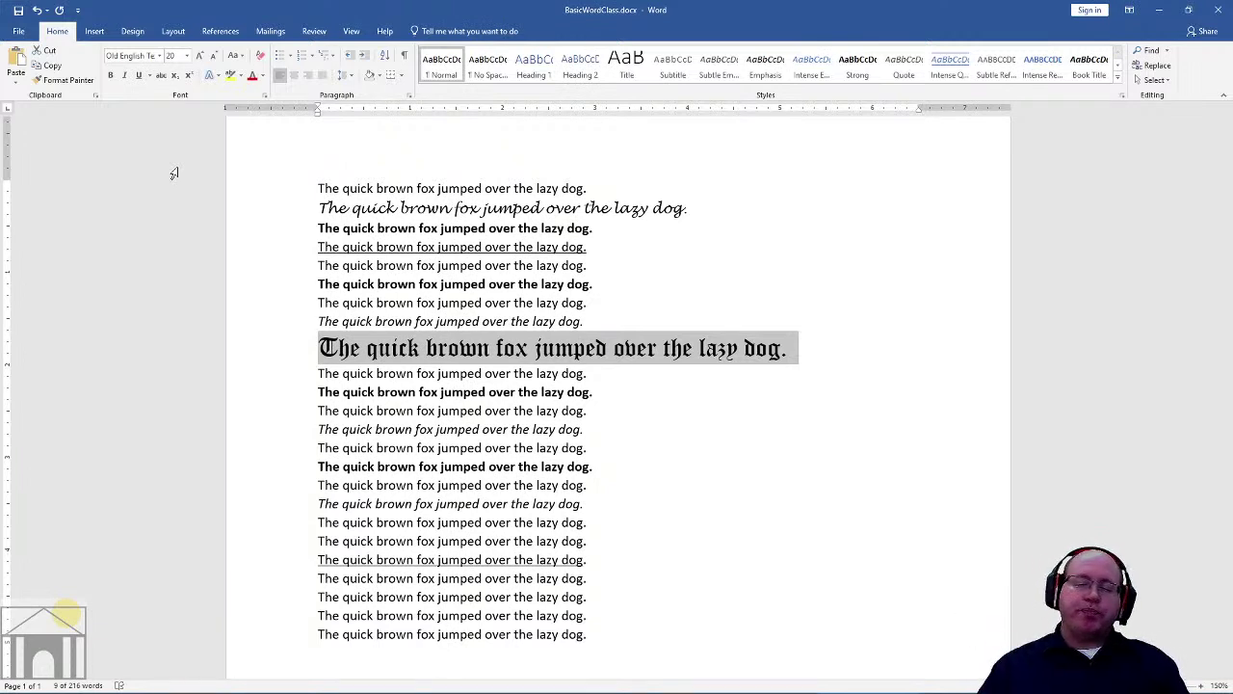
Step: Shrink the ninth line's font by three size steps and grow it back one step to 16
click(214, 60)
click(214, 60)
click(214, 59)
click(199, 56)
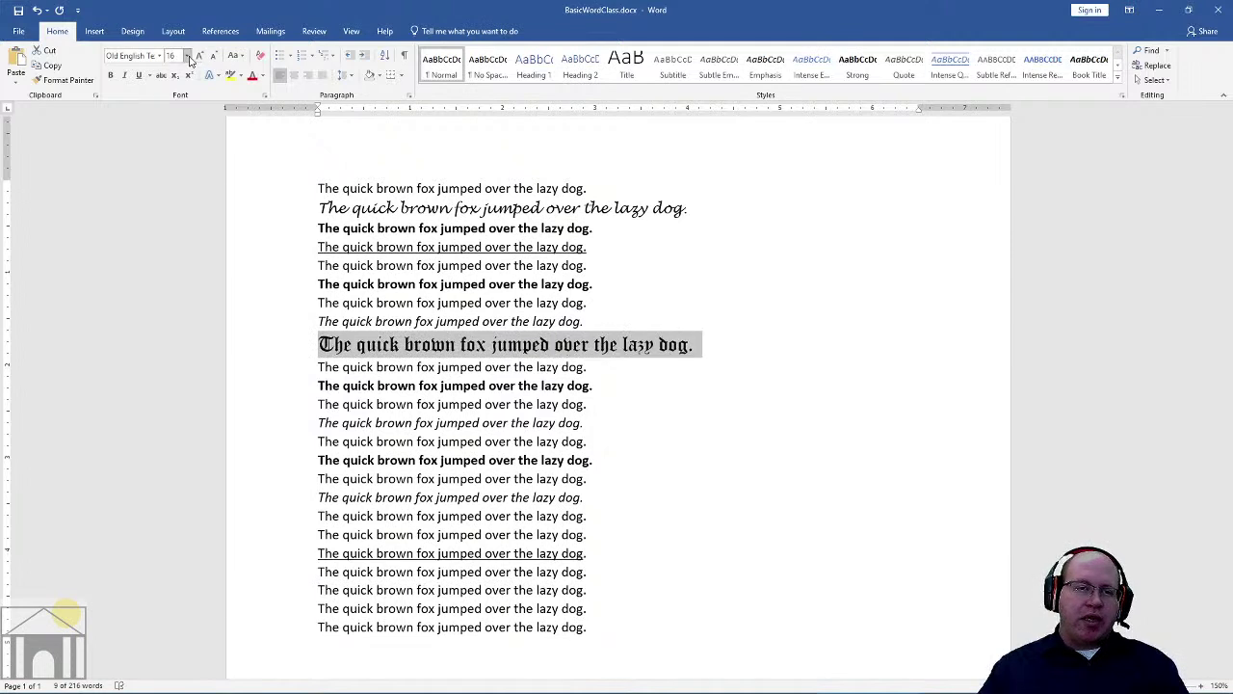
Step: Grow the ninth line's font size step by step up to 26 and shrink it back to 24
click(187, 56)
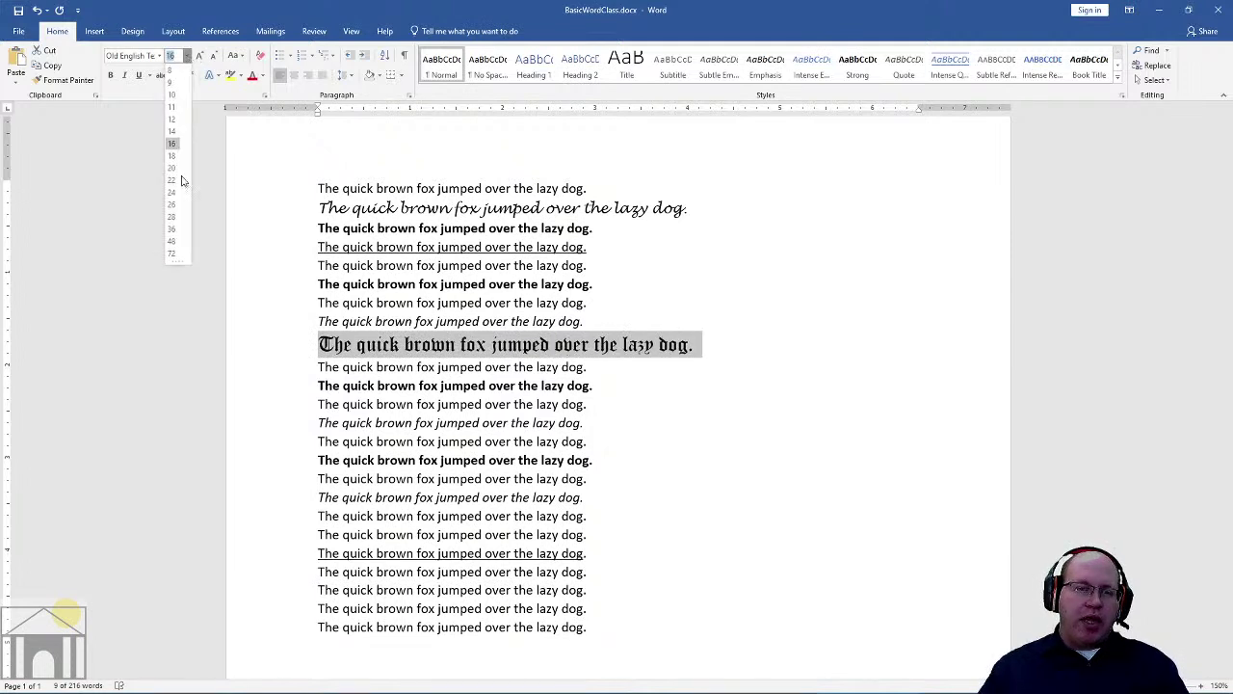
click(200, 58)
click(214, 58)
click(199, 55)
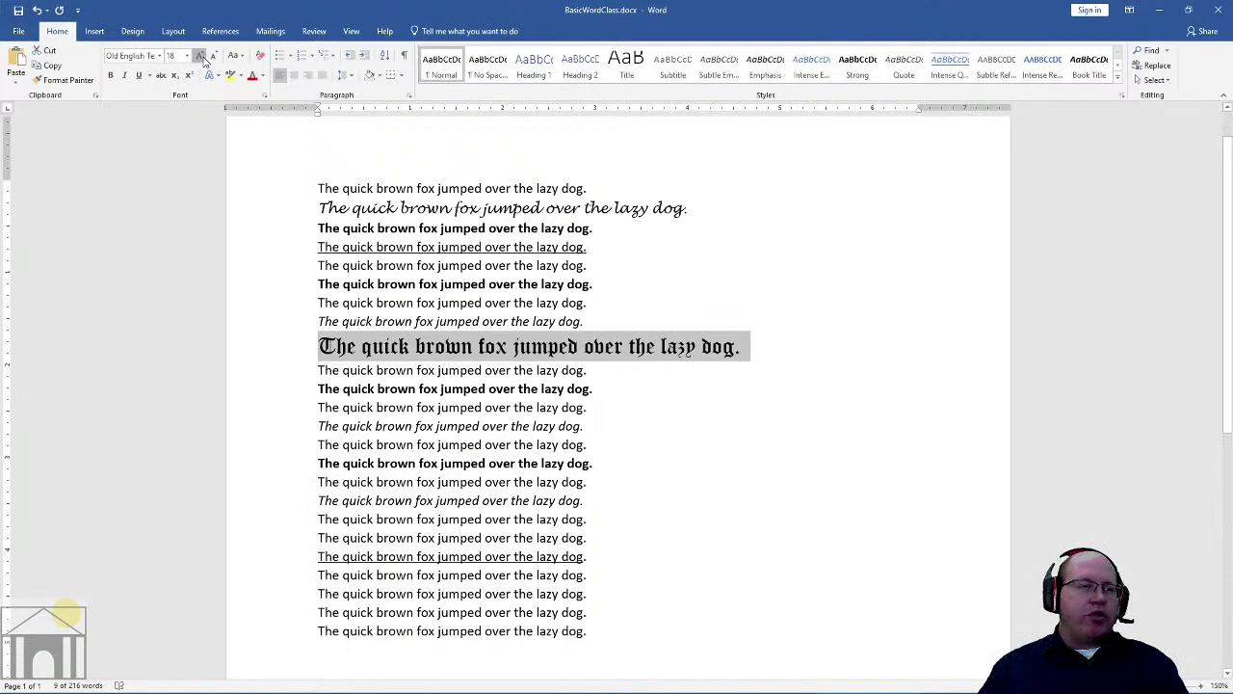
click(200, 57)
click(202, 57)
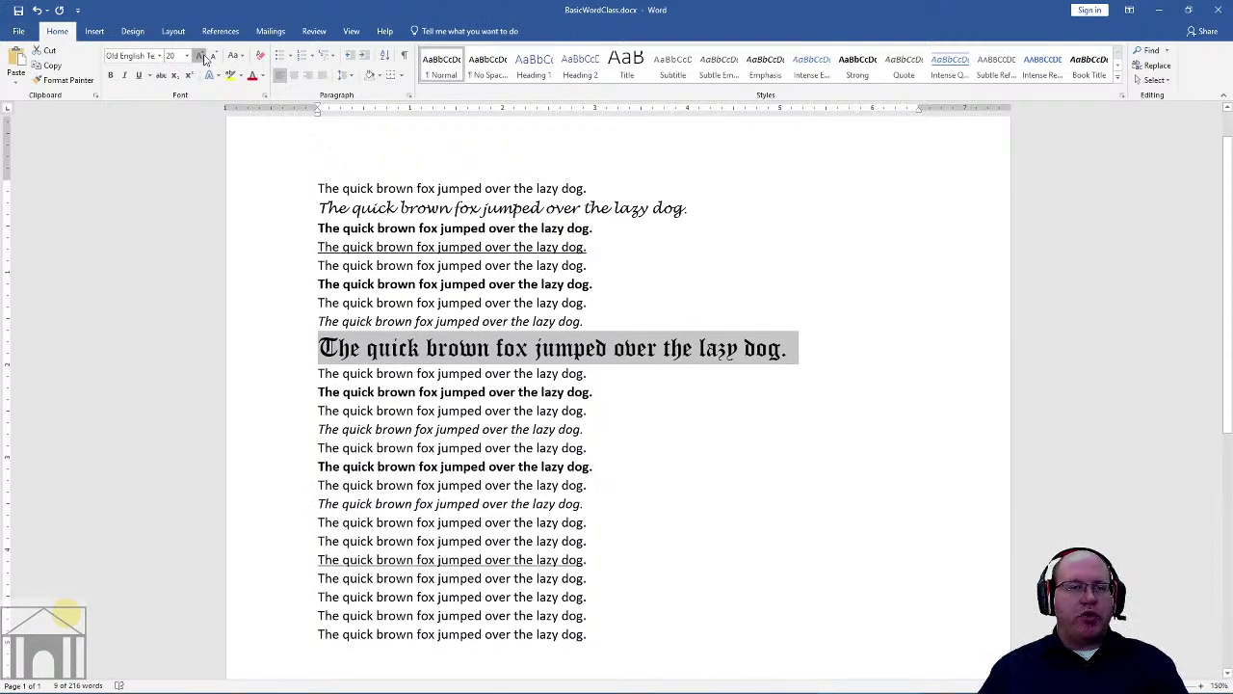
click(202, 57)
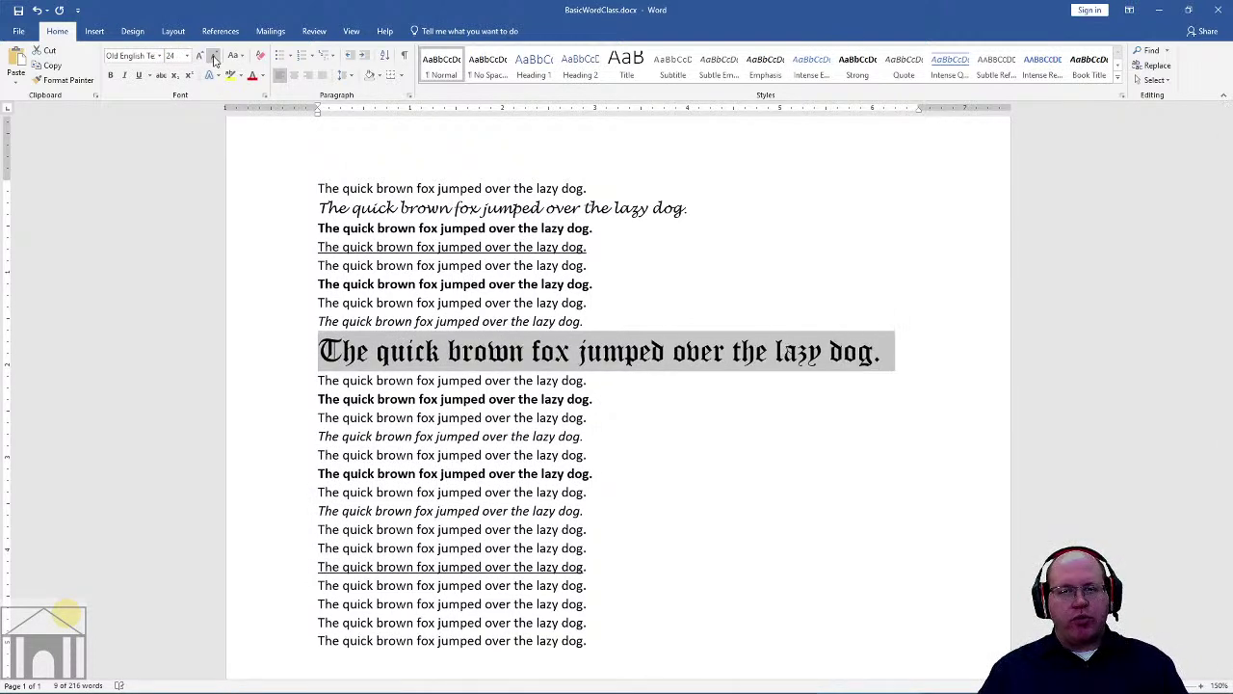
click(201, 57)
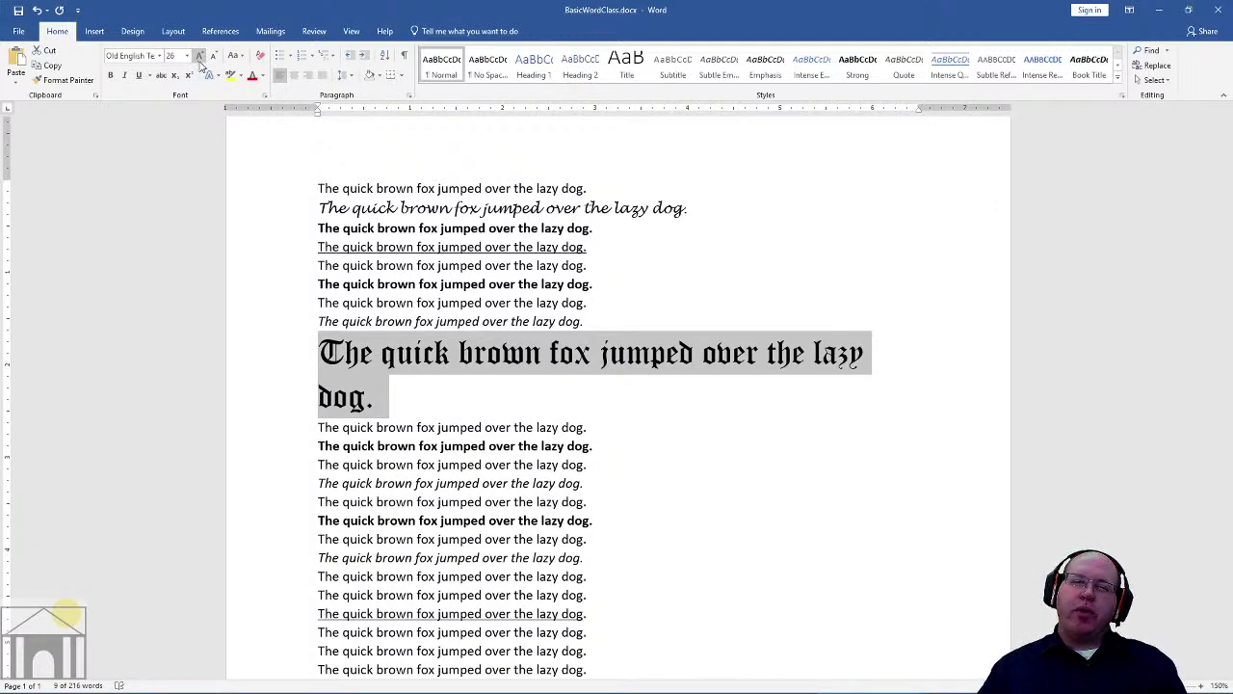
click(213, 57)
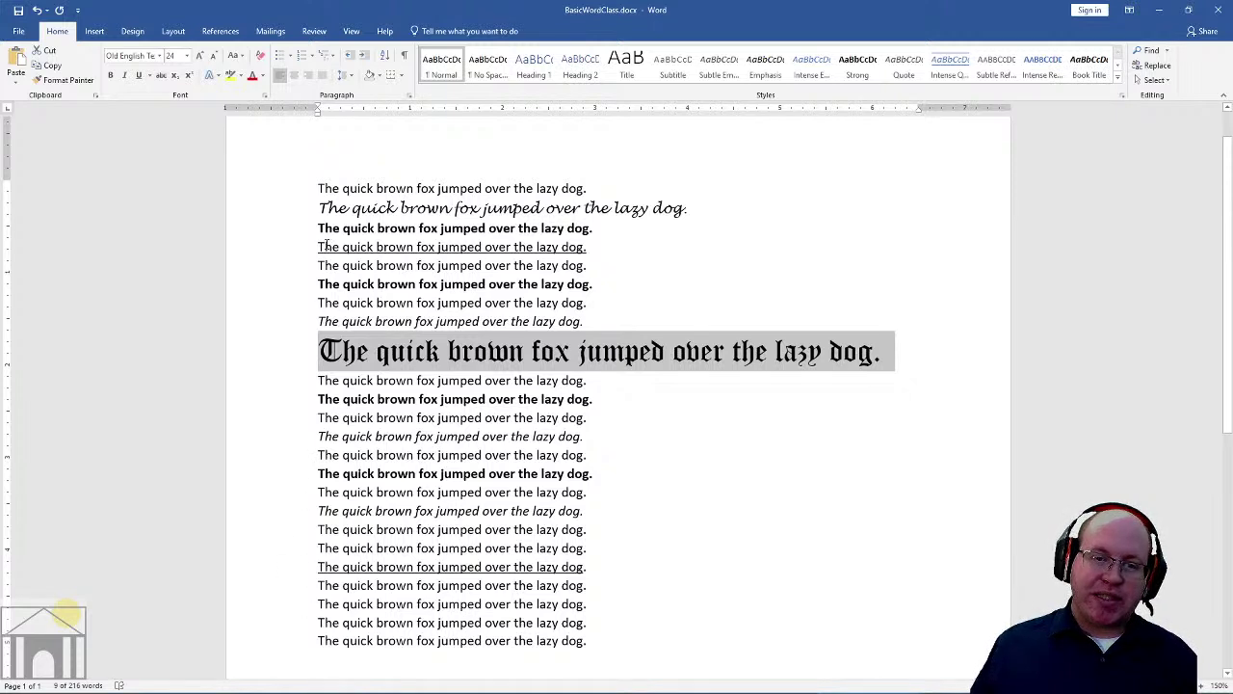
click(319, 188)
drag(321, 208, 341, 247)
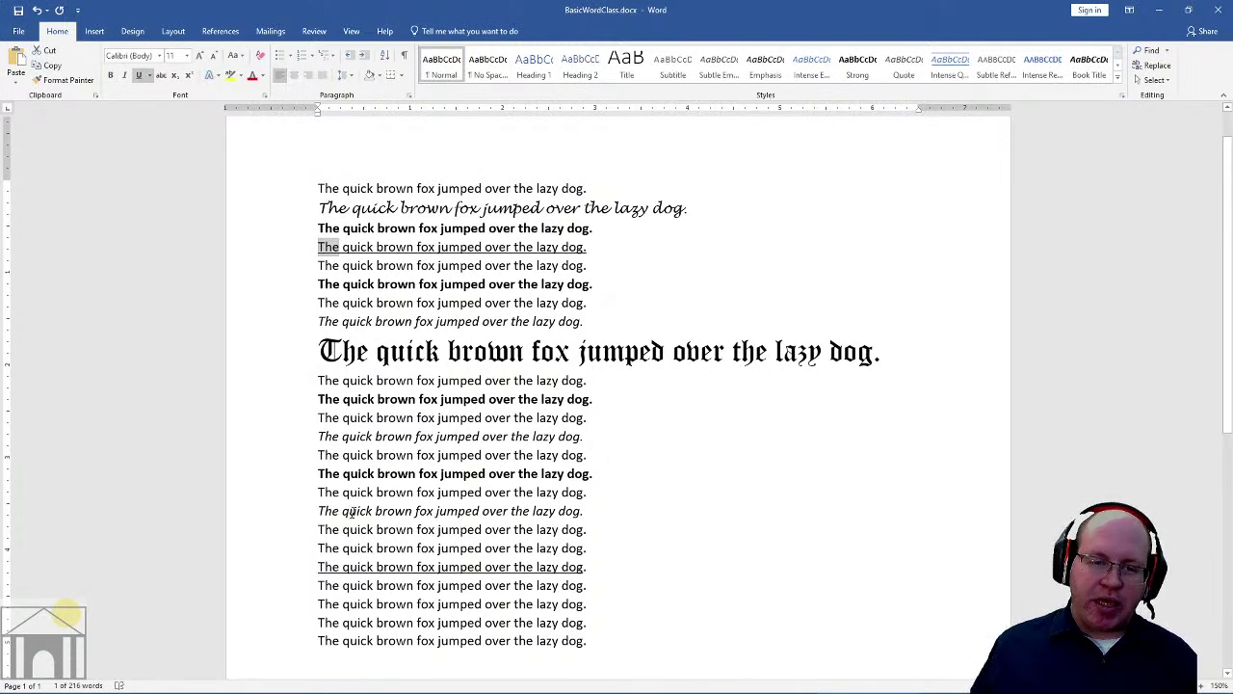
drag(319, 511, 341, 510)
click(319, 398)
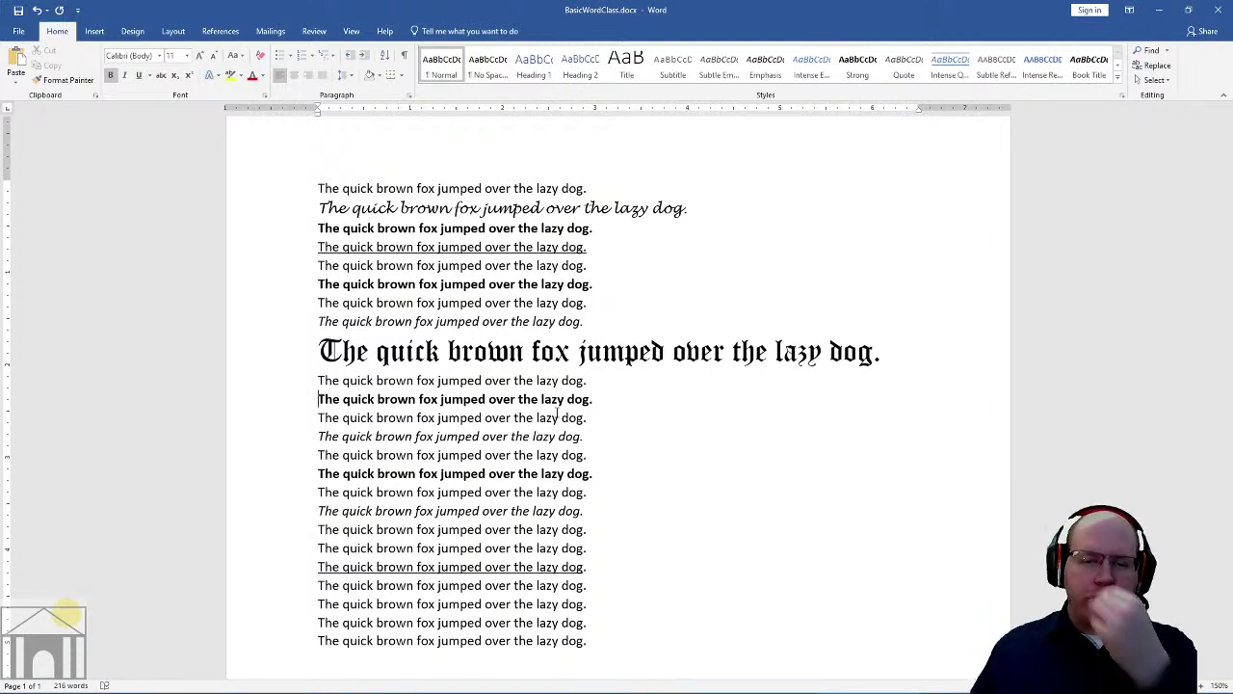
Step: Right-align the twelfth line and the three lines below it, and deselect the text
triple_click(419, 422)
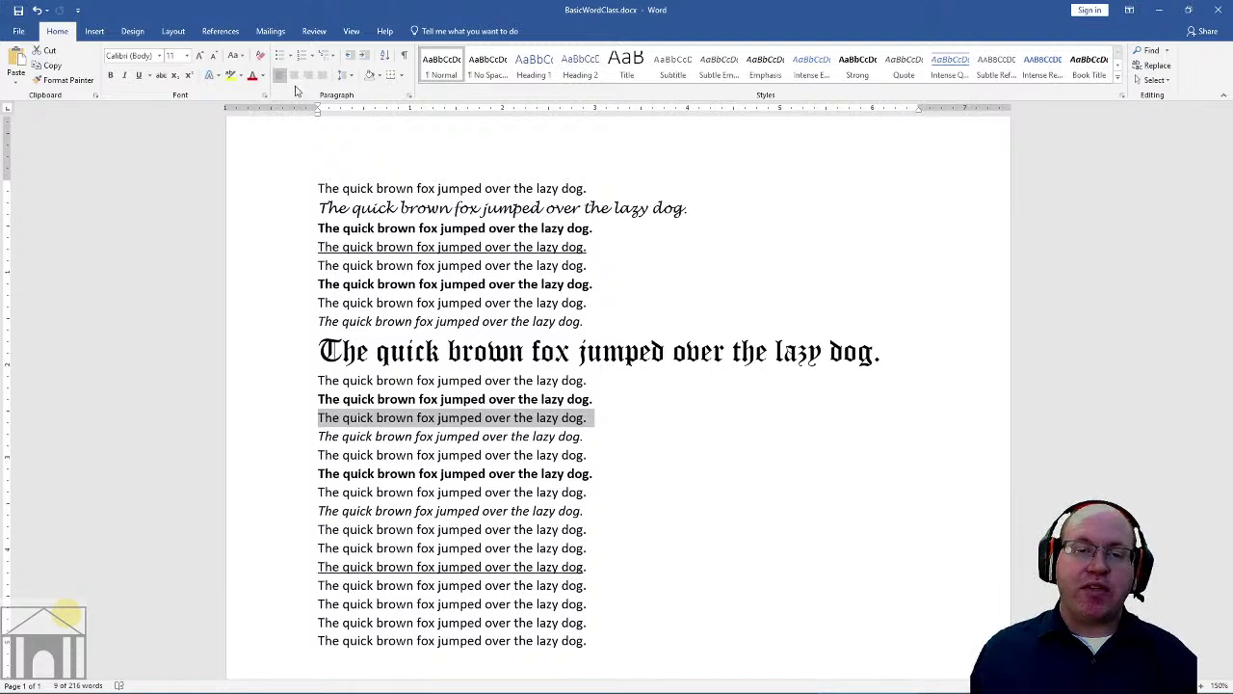
click(308, 77)
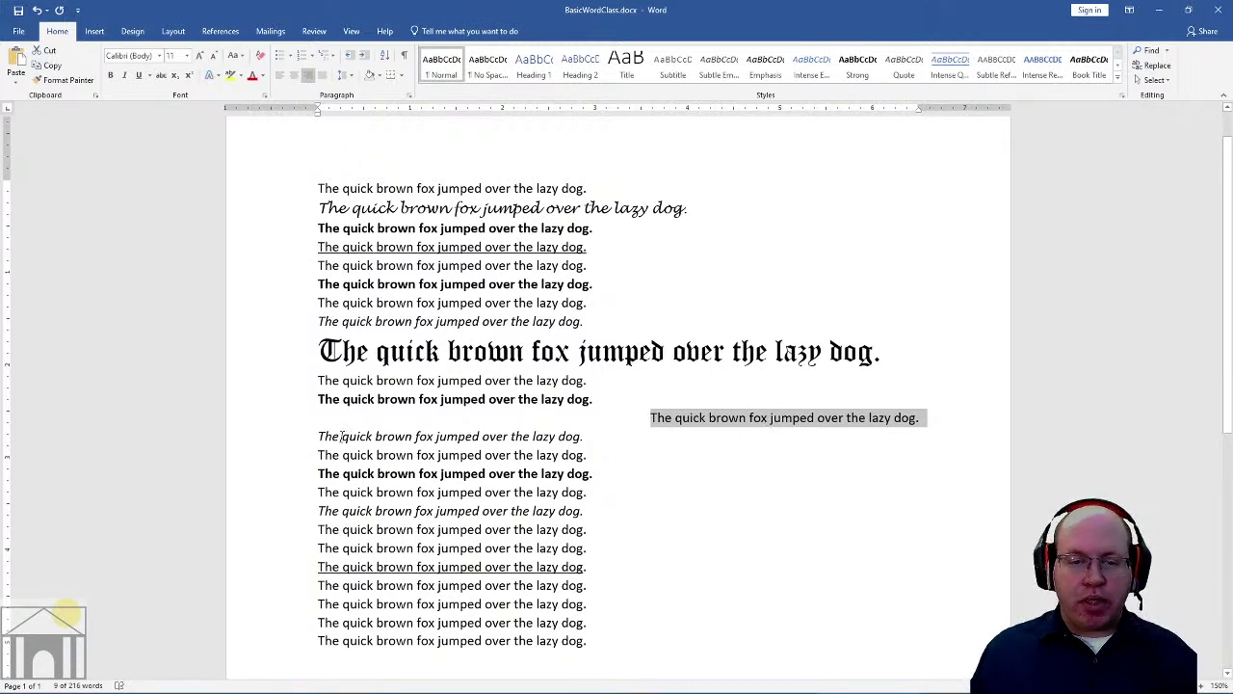
drag(316, 435, 600, 473)
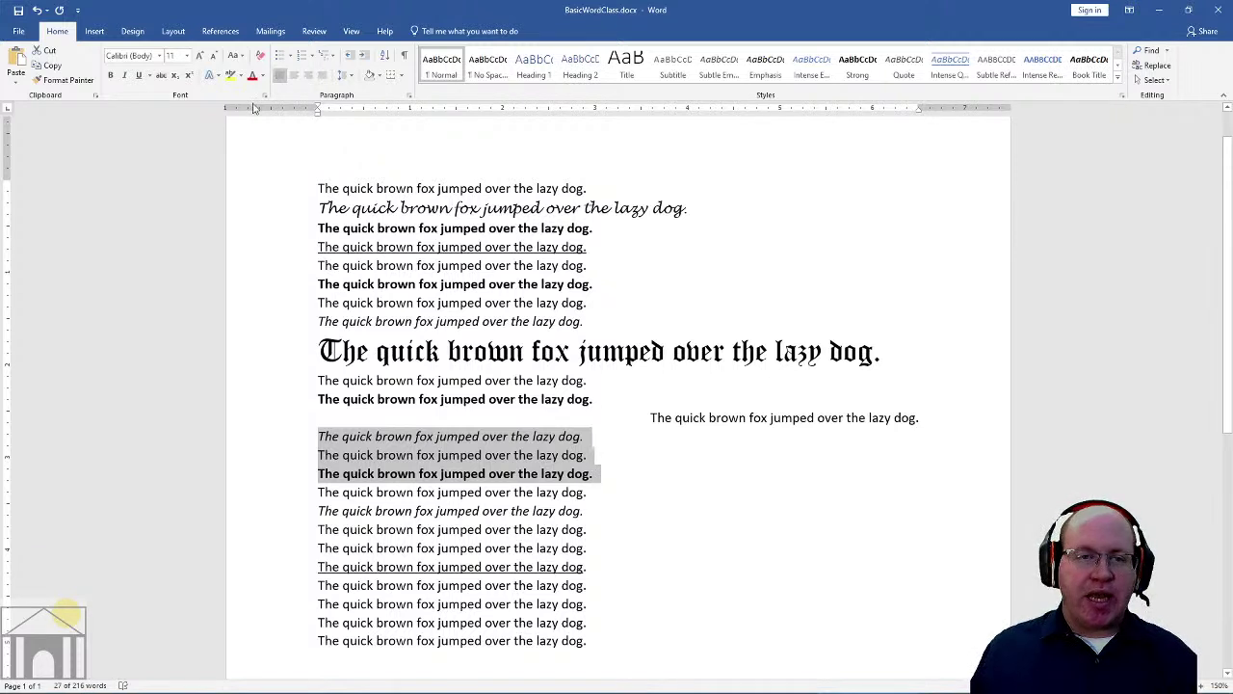
click(308, 75)
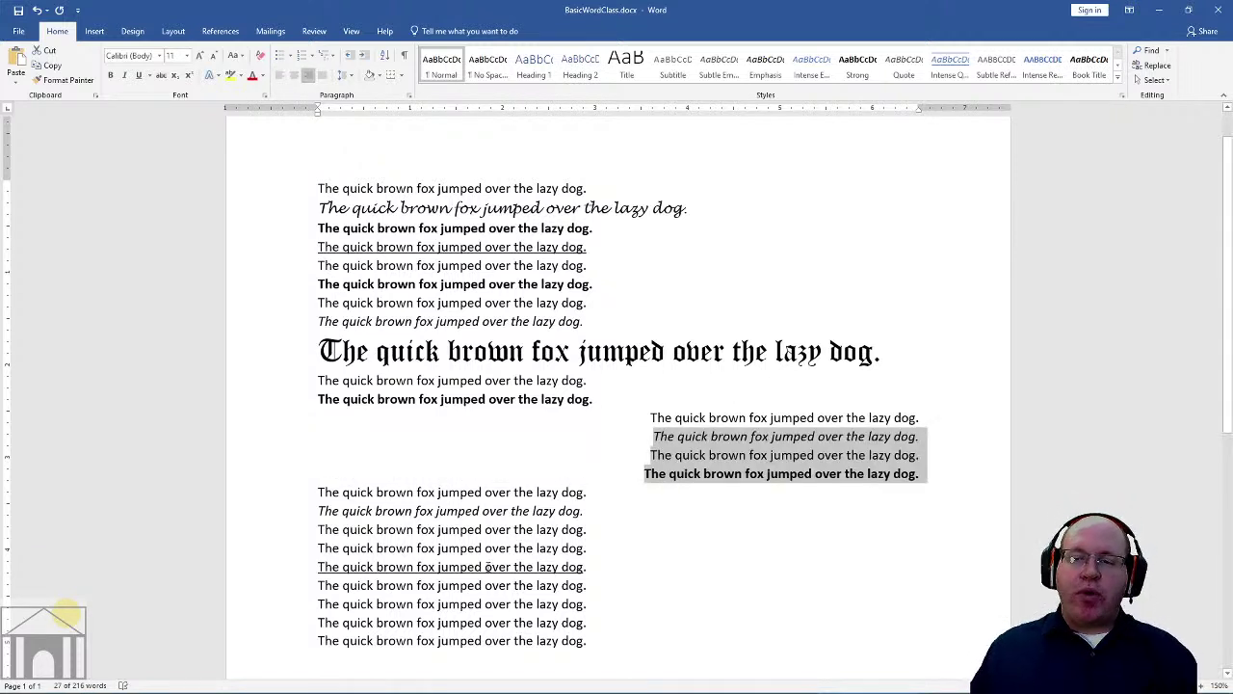
click(584, 476)
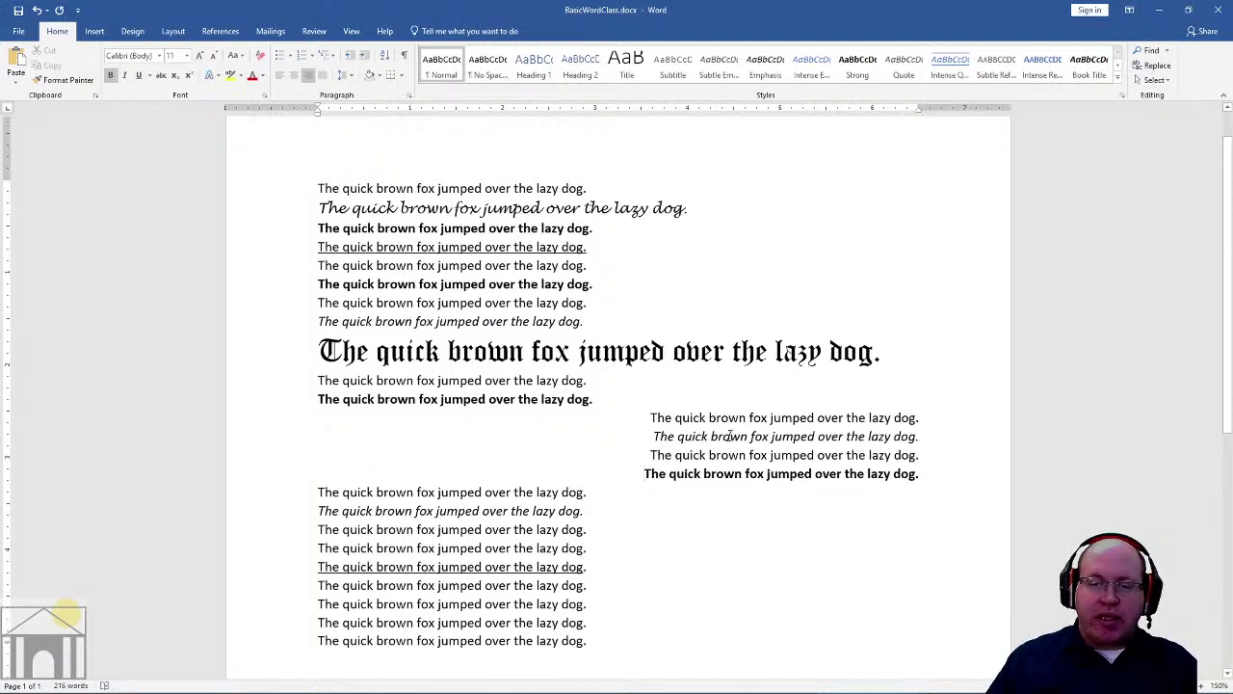
Step: Right-align the large blackletter line
drag(730, 436, 800, 435)
click(711, 473)
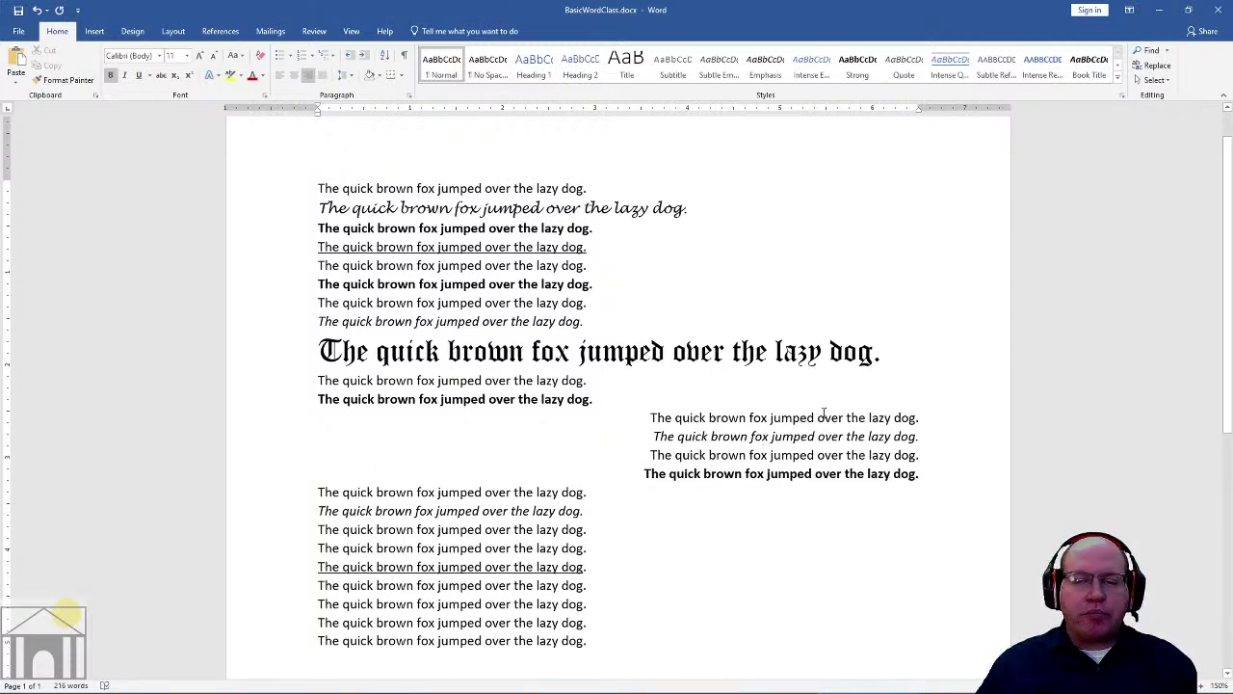
click(701, 353)
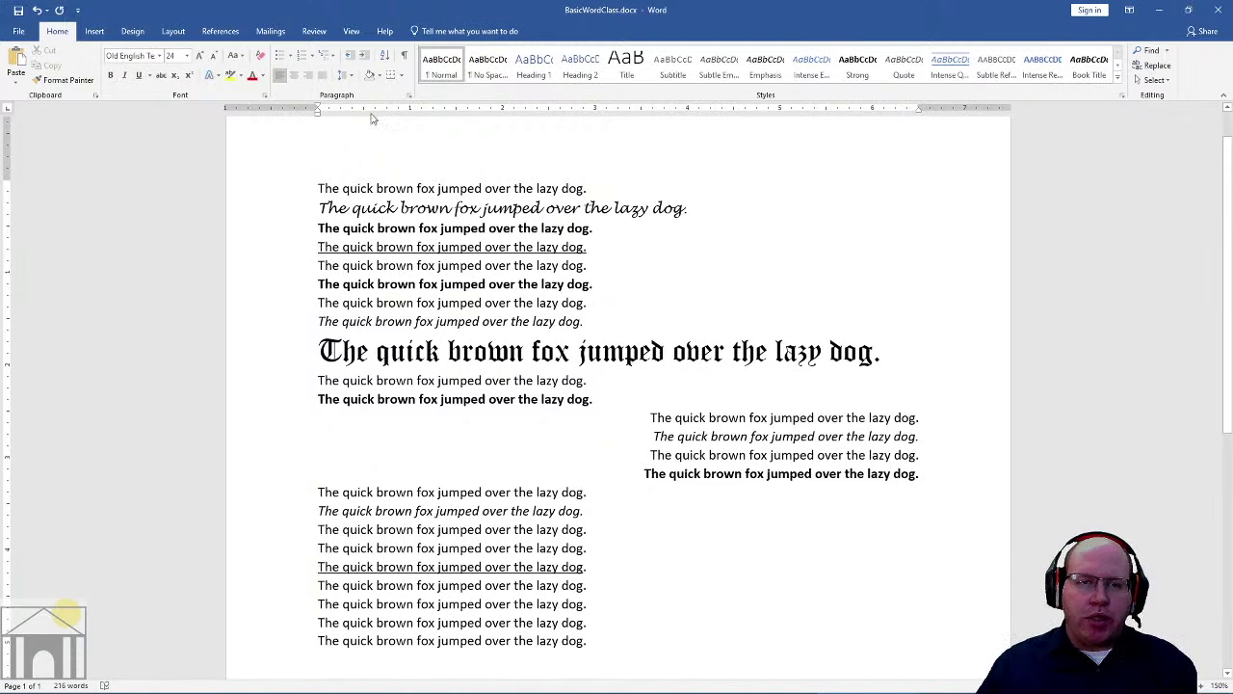
click(307, 76)
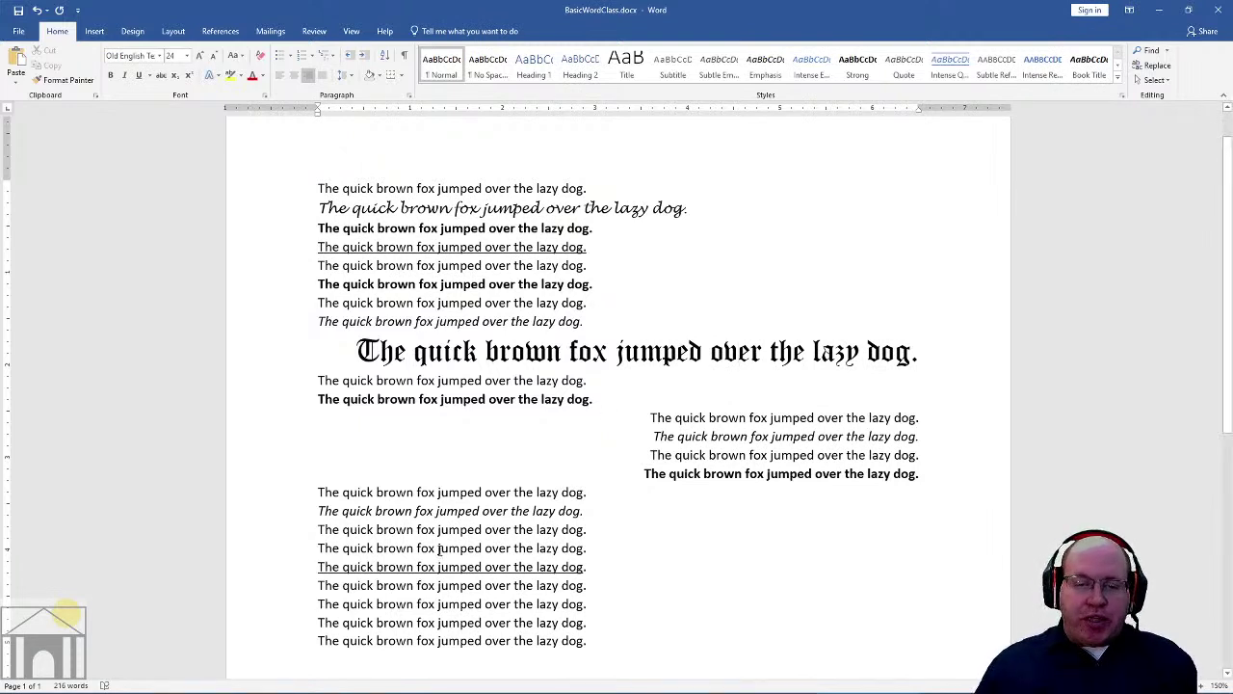
Step: Center the two plain lines above the lower underlined line, and add a line below them reading "This is center aligned text"
drag(319, 529, 590, 549)
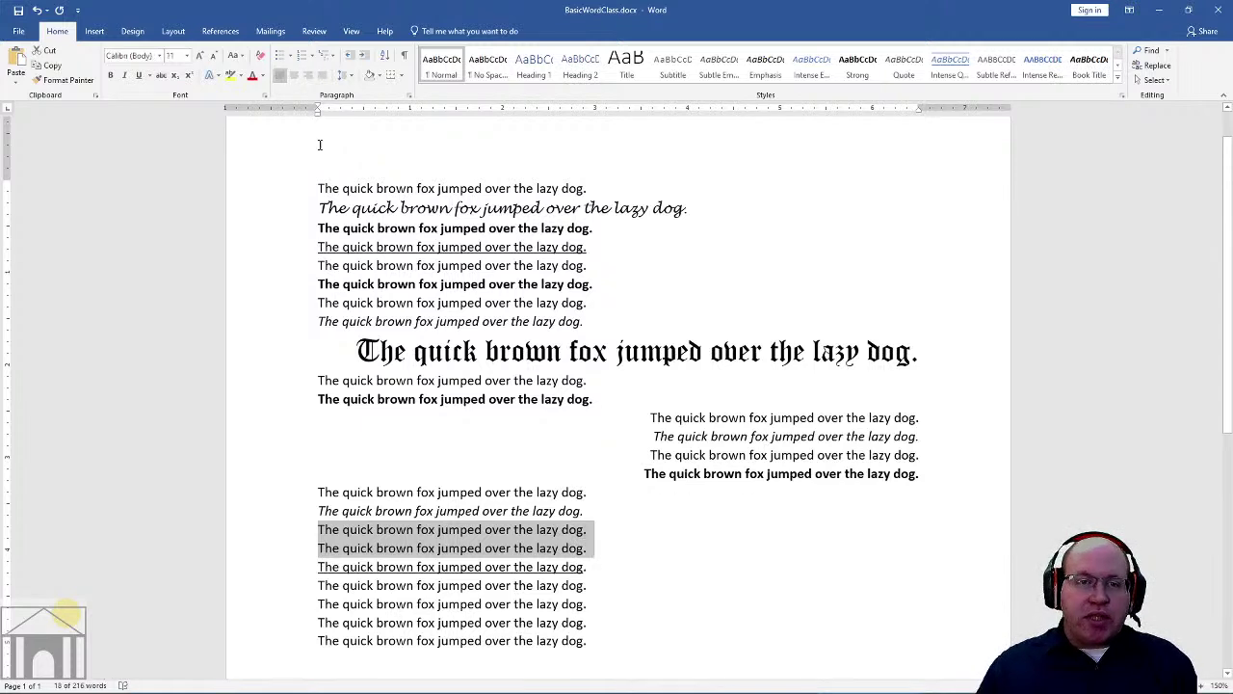
click(294, 76)
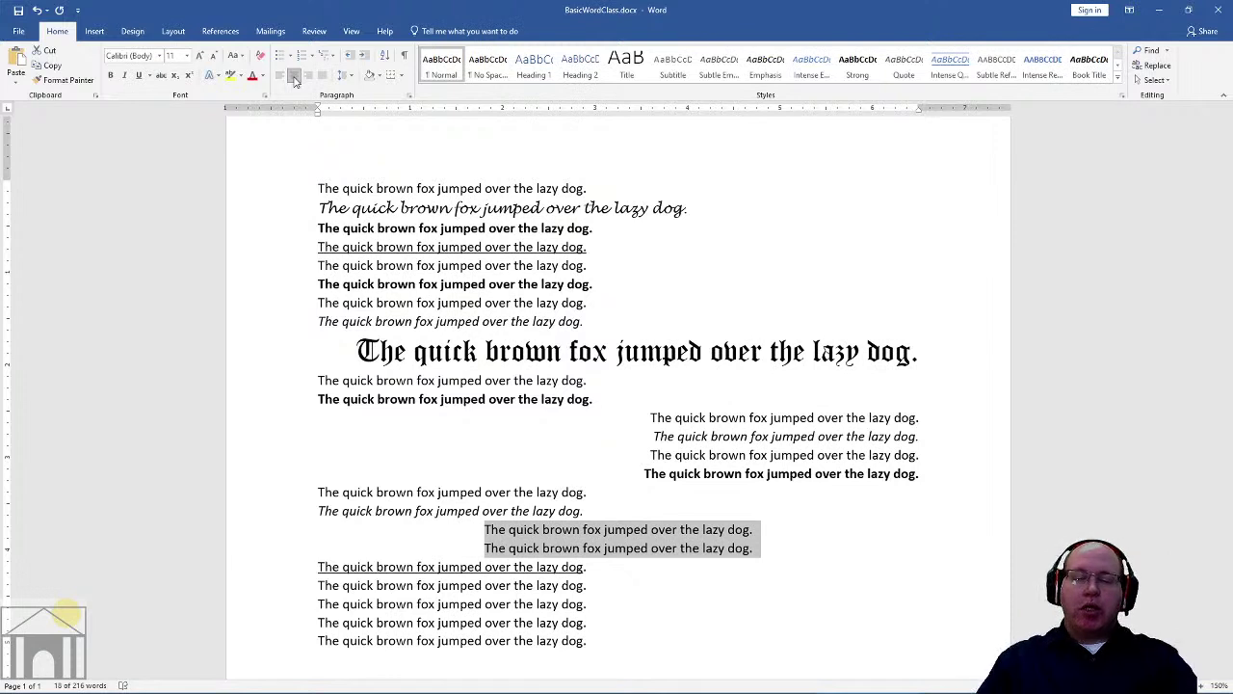
click(763, 556)
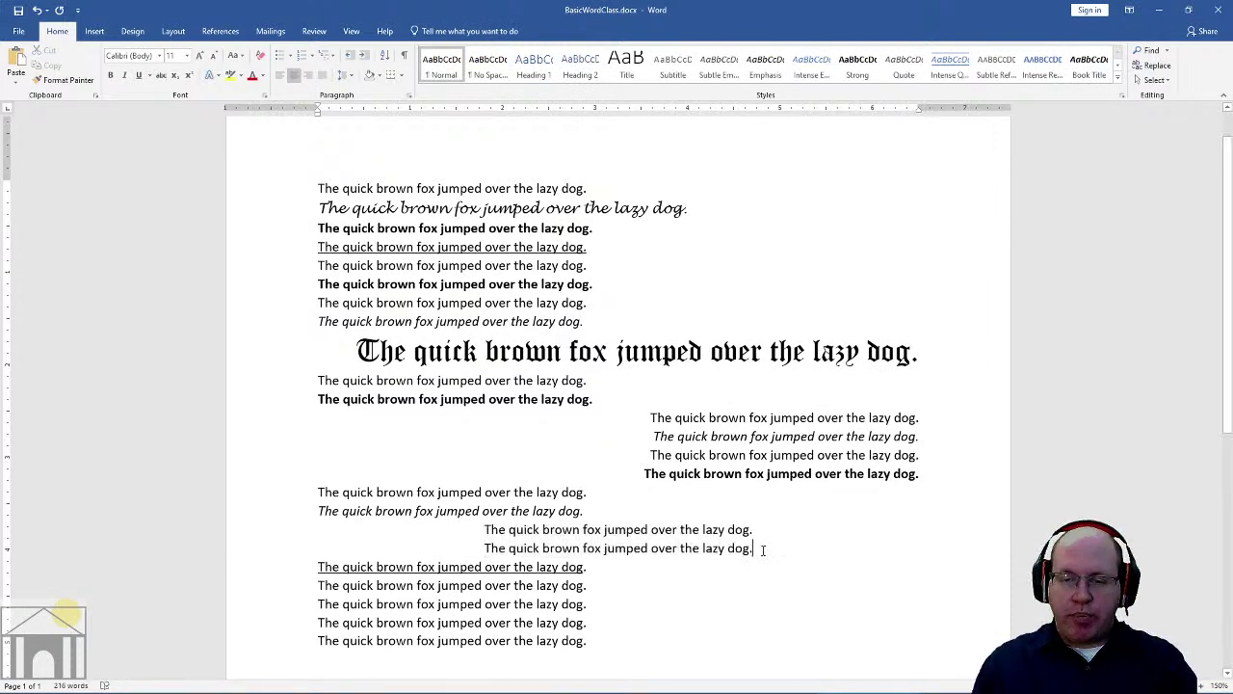
key(Return)
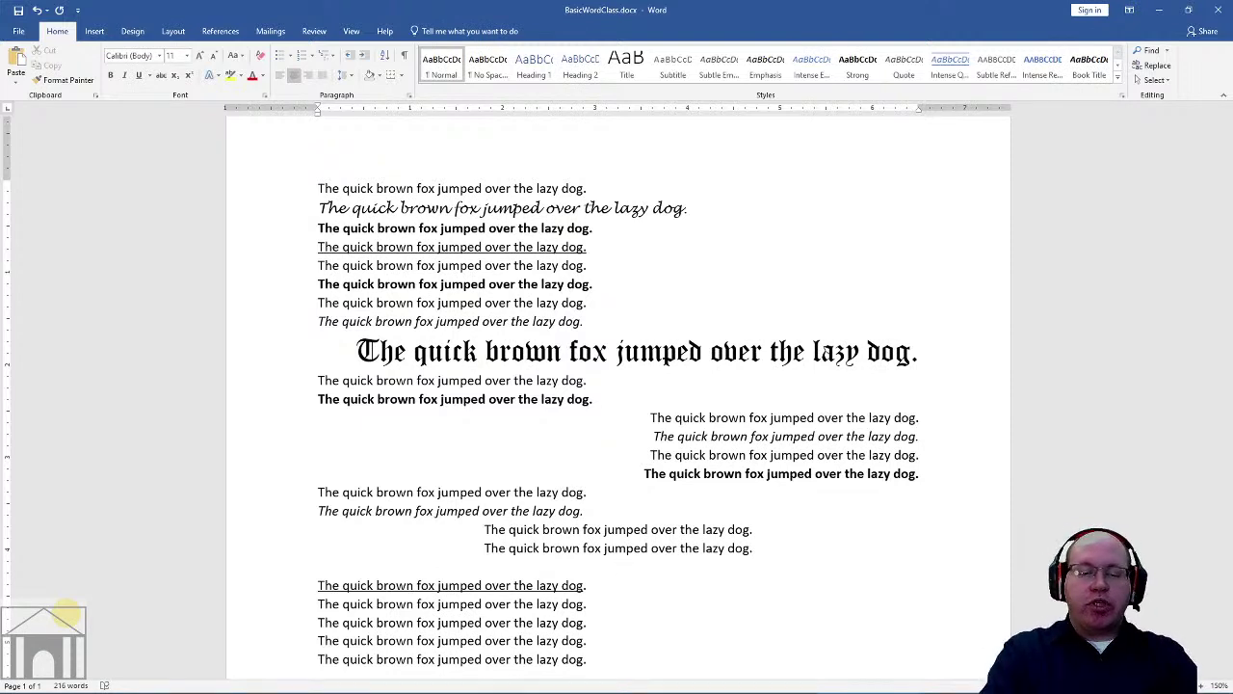
text(This is center aligned text)
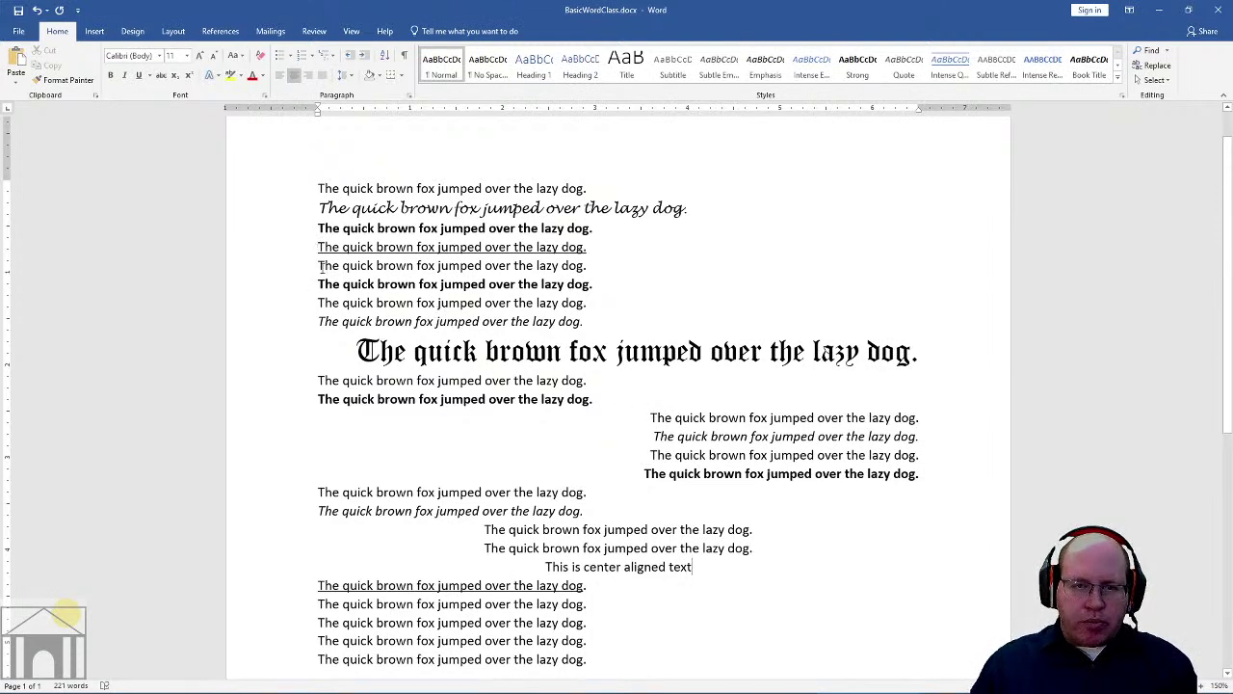
Step: Center the first three lines of the document and deselect them
drag(317, 267, 587, 266)
click(526, 220)
drag(320, 188, 595, 229)
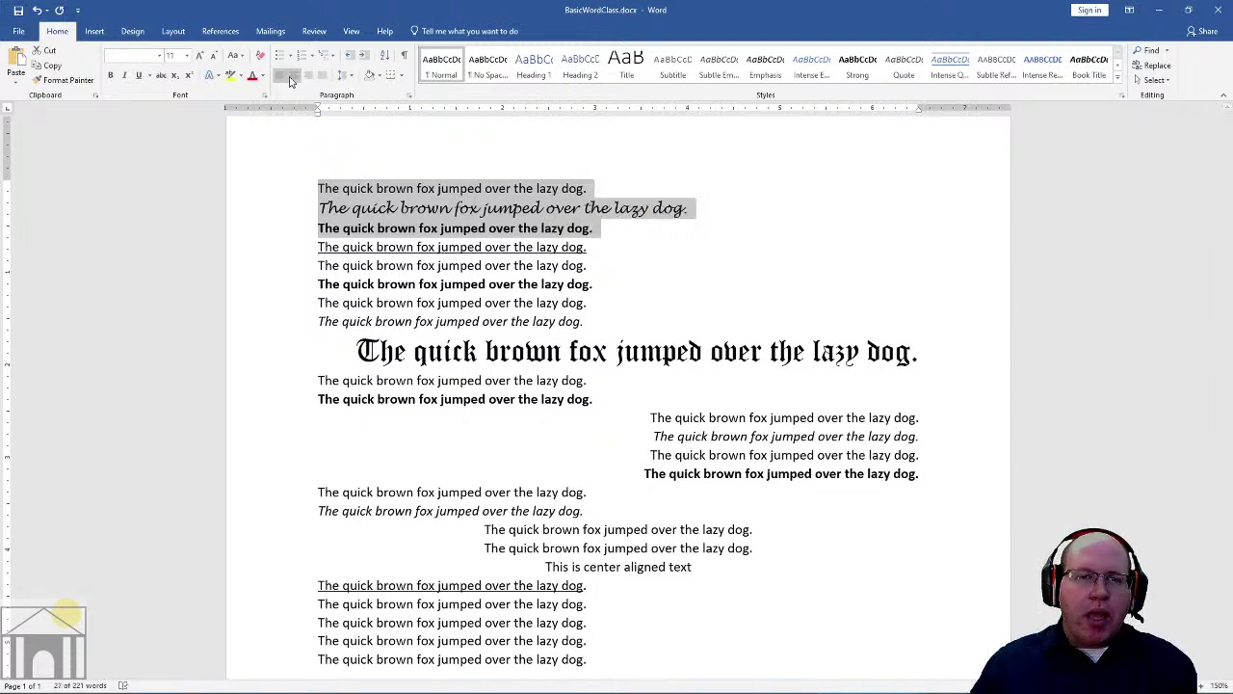
click(295, 76)
click(597, 239)
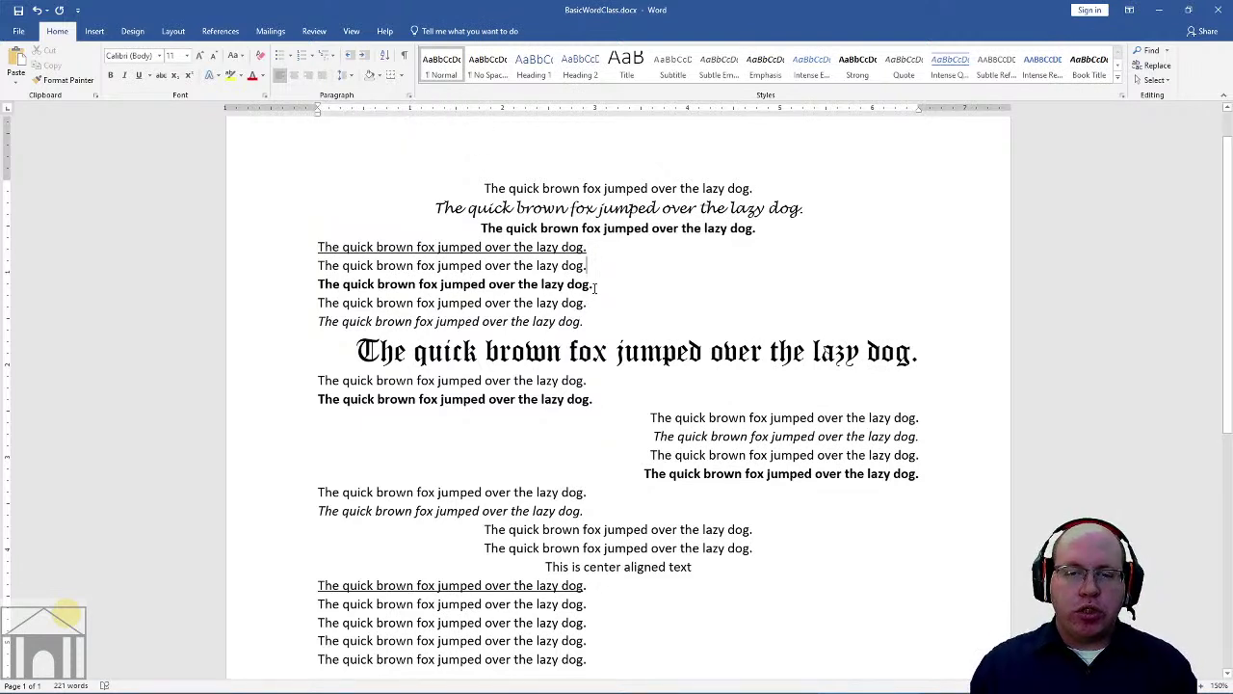
Step: Copy the fifth line and paste it four times directly after its own sentence
drag(591, 269, 330, 264)
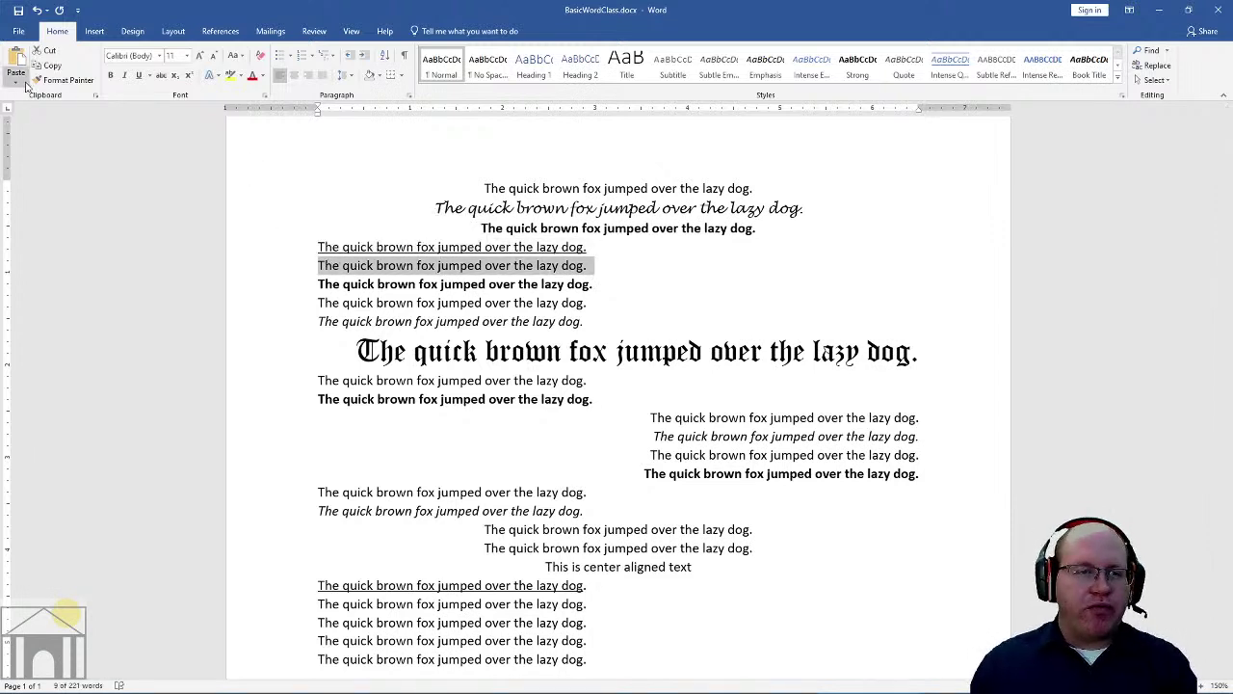
click(50, 65)
click(605, 267)
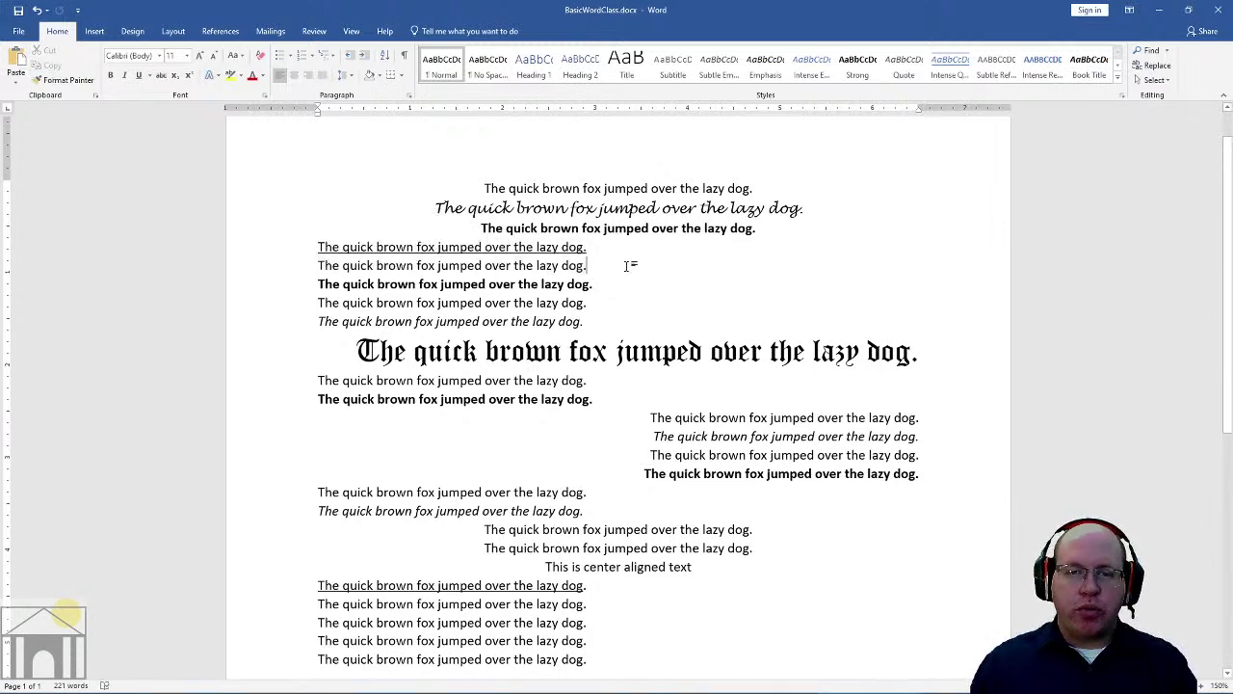
key(ctrl+v)
key(ctrl+v)
key(ctrl+v)
key(ctrl+v)
Step: Delete the last two pasted sentences and the line breaks that follow the second pasted copy
key(BackSpace)
key(BackSpace)
key(BackSpace)
key(BackSpace)
key(BackSpace)
key(BackSpace)
key(BackSpace)
key(BackSpace)
key(BackSpace)
key(BackSpace)
key(BackSpace)
key(BackSpace)
key(BackSpace)
key(BackSpace)
key(BackSpace)
key(BackSpace)
key(BackSpace)
key(BackSpace)
key(BackSpace)
key(BackSpace)
key(BackSpace)
key(BackSpace)
key(BackSpace)
key(BackSpace)
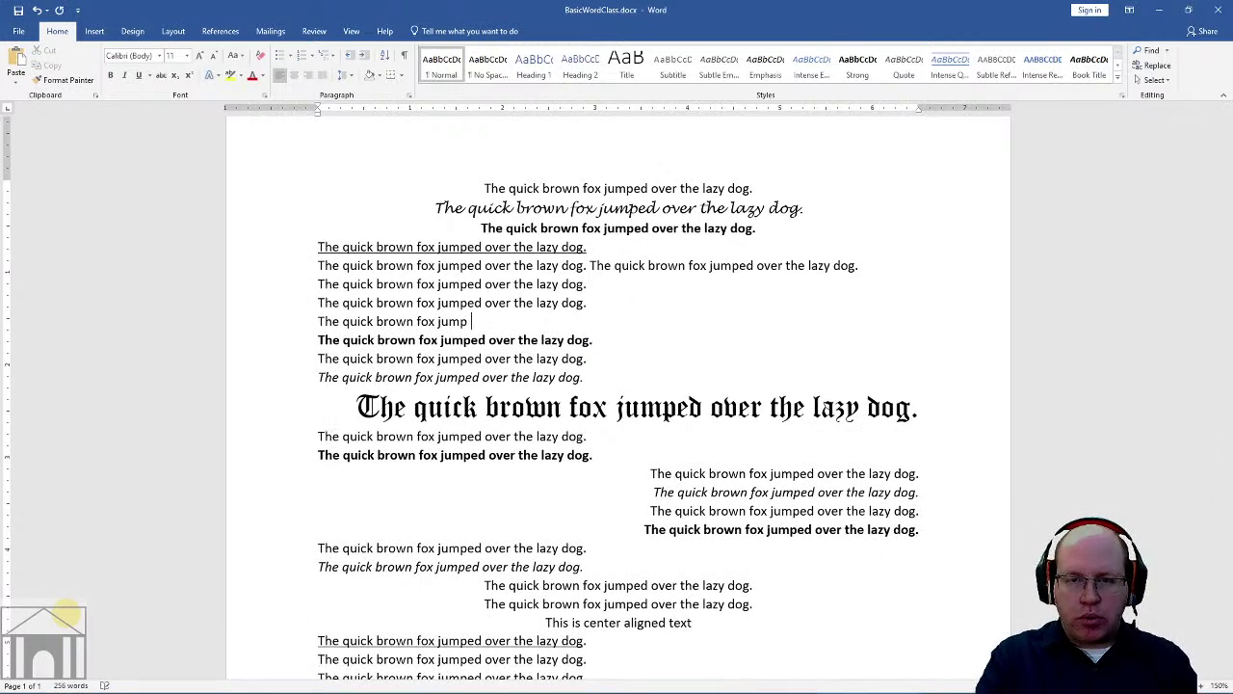
key(BackSpace)
key(BackSpace)
key(BackSpace)
key(BackSpace)
key(BackSpace)
key(BackSpace)
key(BackSpace)
key(BackSpace)
key(BackSpace)
key(BackSpace)
key(BackSpace)
key(BackSpace)
key(BackSpace)
key(BackSpace)
key(BackSpace)
key(BackSpace)
key(BackSpace)
key(BackSpace)
key(BackSpace)
key(BackSpace)
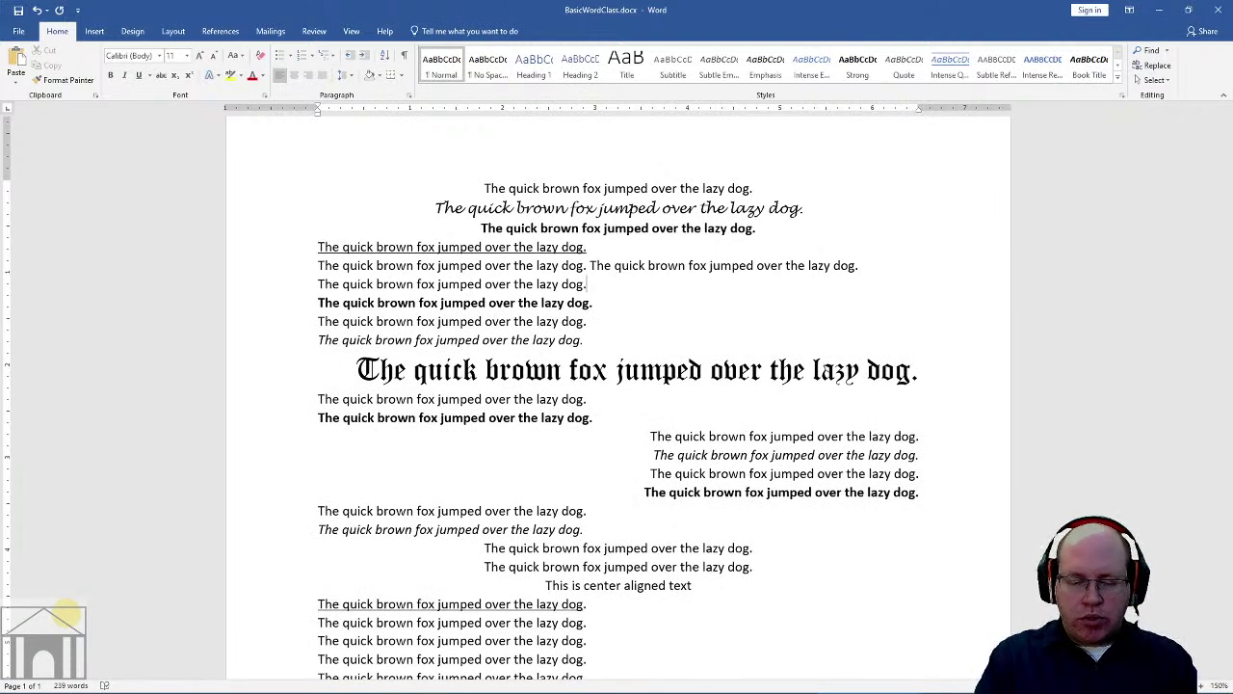
Step: Paste the copied sentence repeatedly to build three more lines of two sentences each, removing the line breaks between paired sentences
key(ctrl+v)
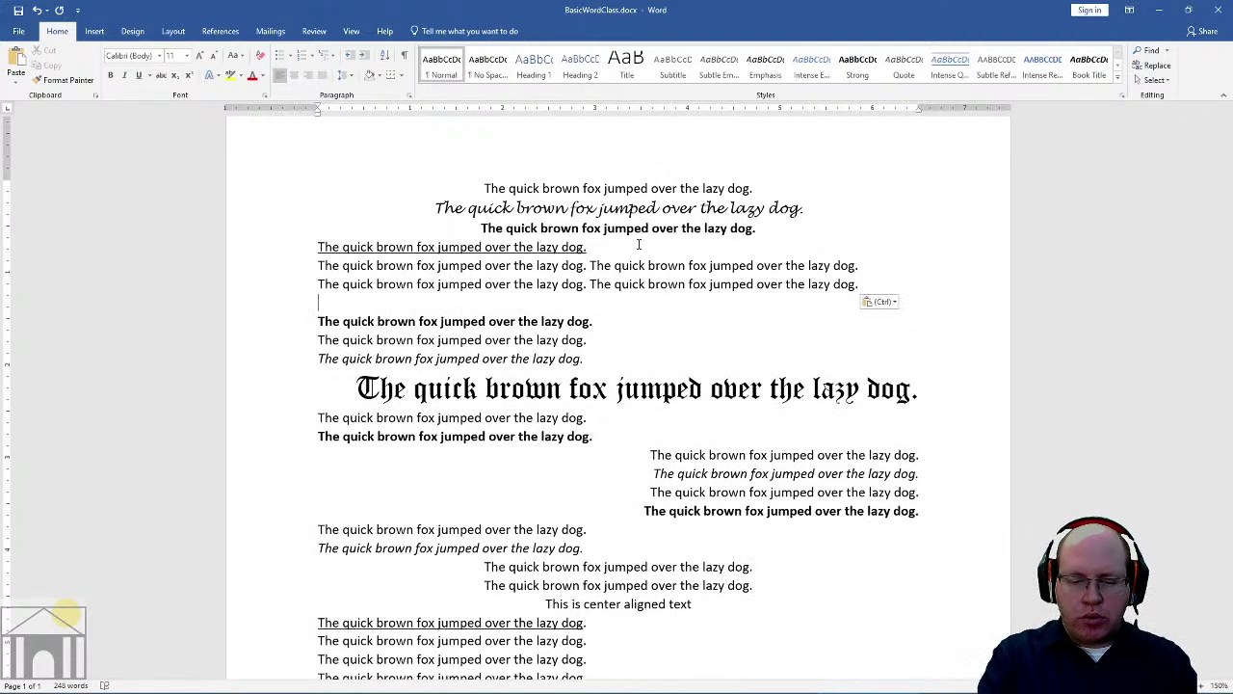
key(ctrl+v)
key(BackSpace)
key(ctrl+v)
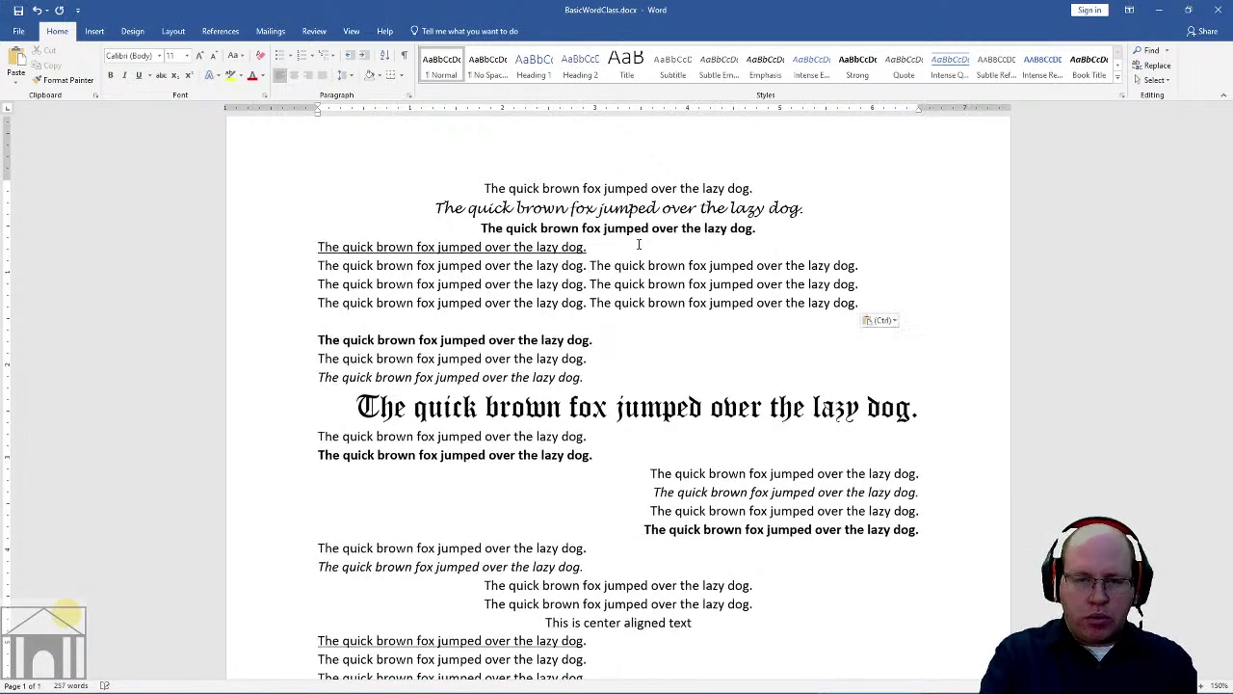
key(ctrl+v)
key(BackSpace)
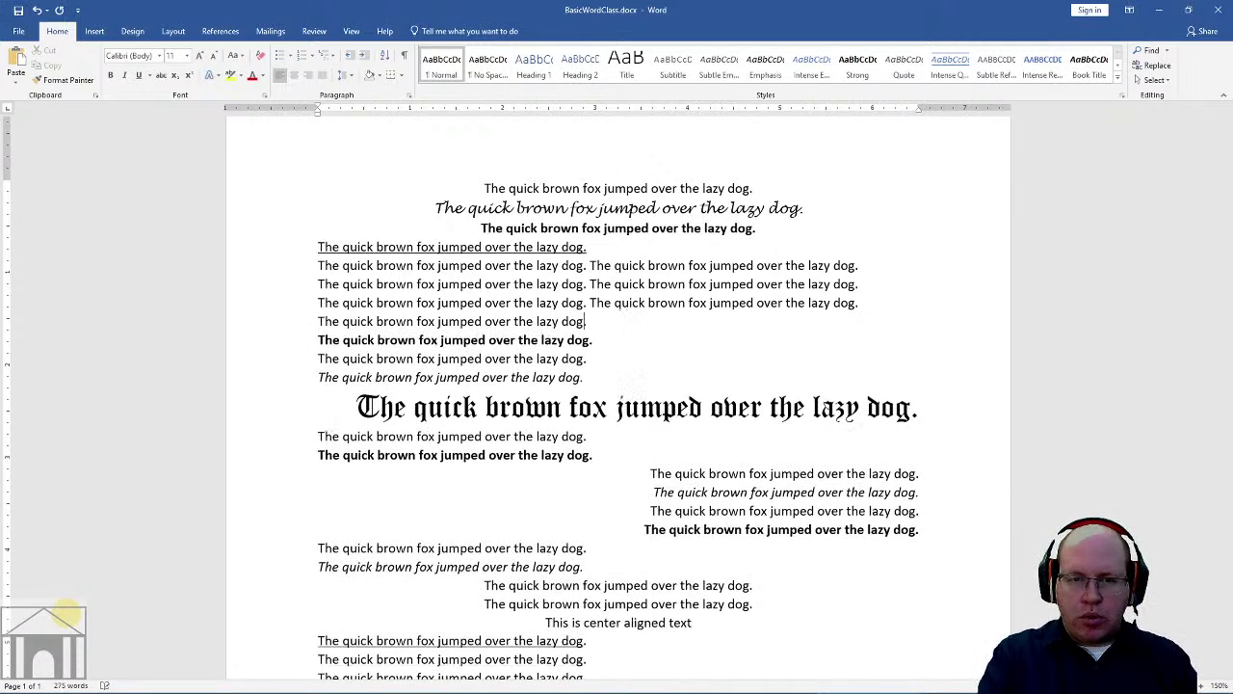
key(ctrl+v)
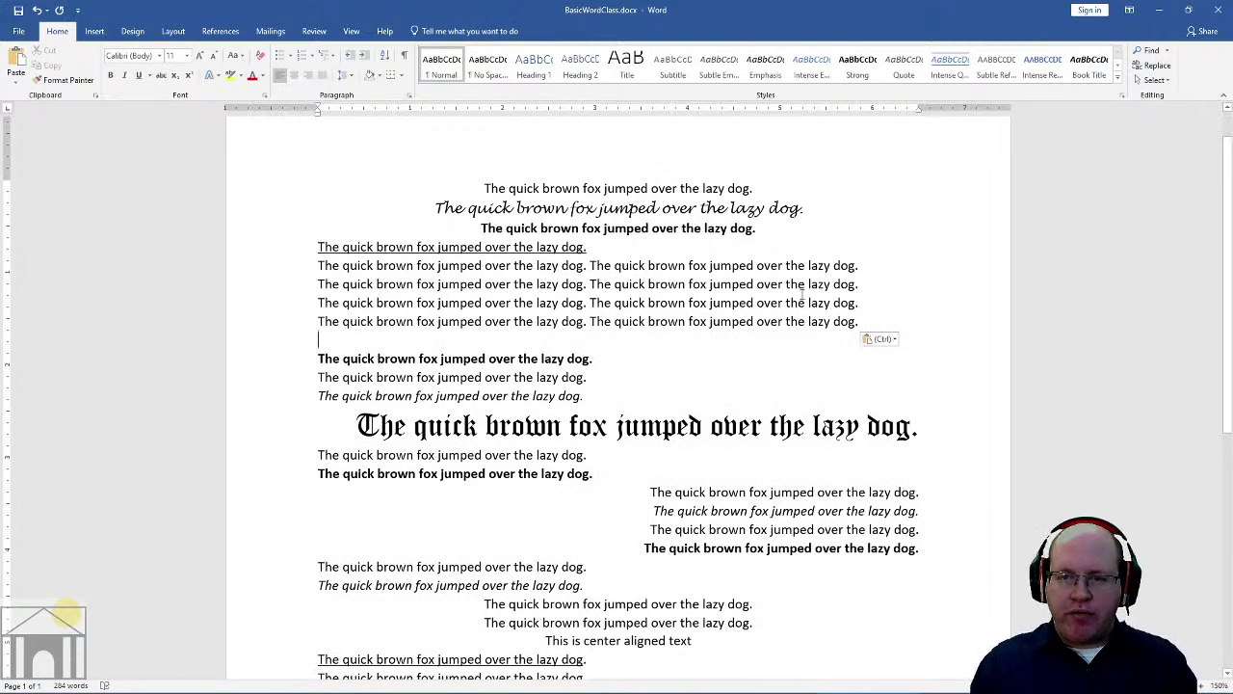
Step: Justify the four lines that contain the sentence twice
drag(859, 323, 760, 303)
click(758, 303)
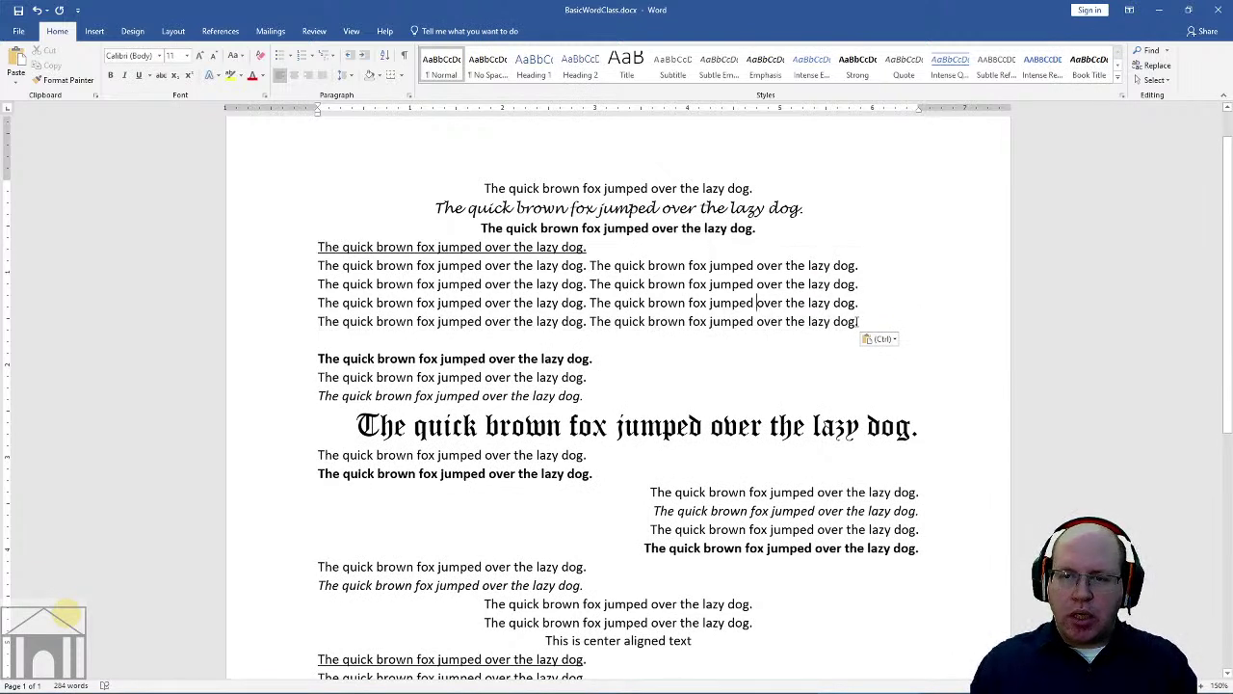
drag(859, 322, 318, 266)
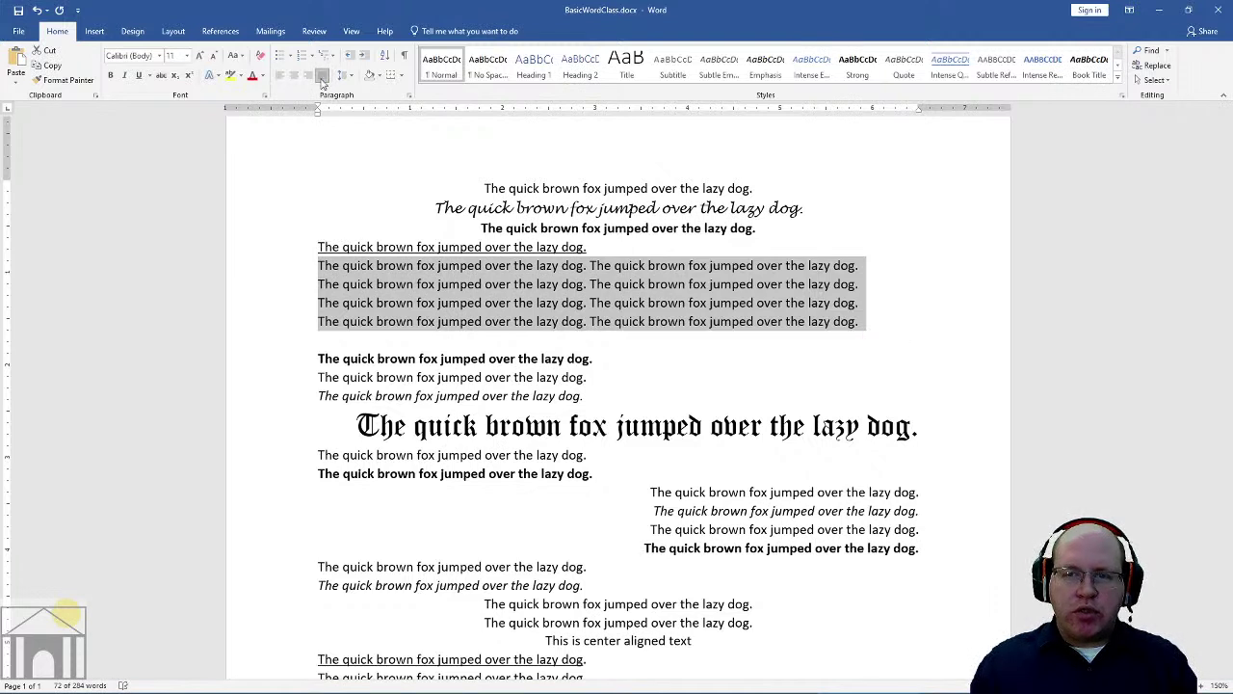
Step: Lengthen the word "brown" in the first justified line's second sentence with a long run of filler letters n and f
click(680, 268)
text(nnfnffnfnfnfn)
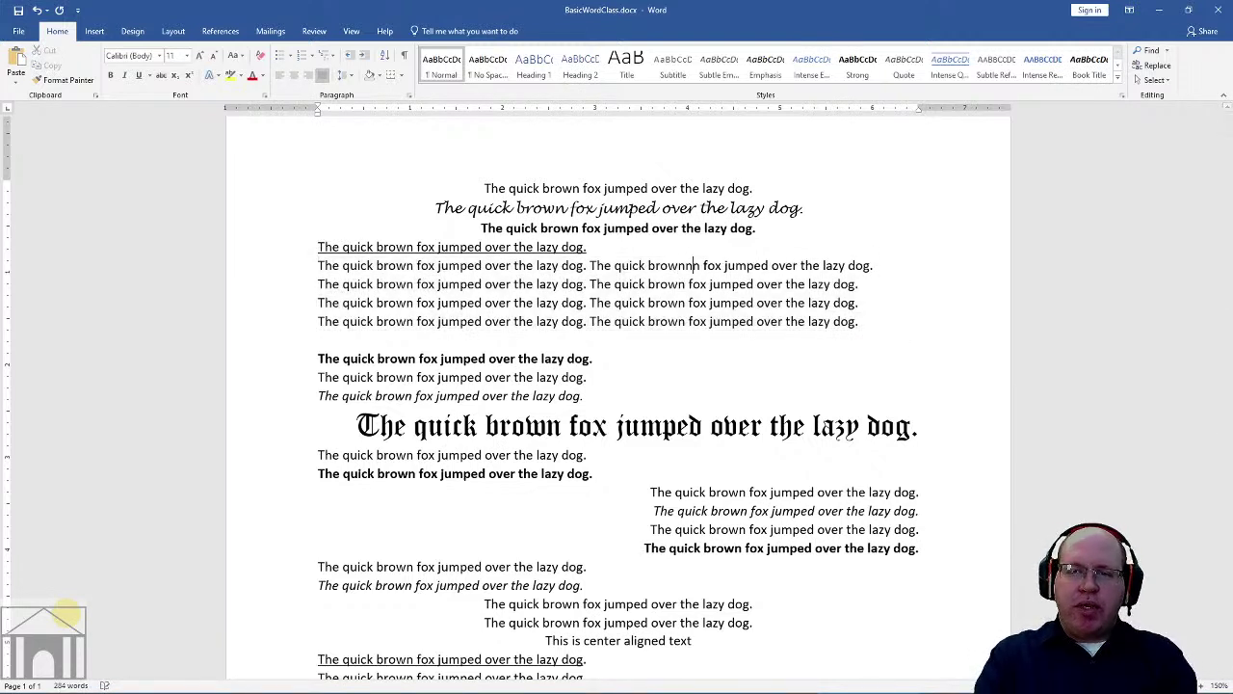
text(fnfnfnfnfnfnfn)
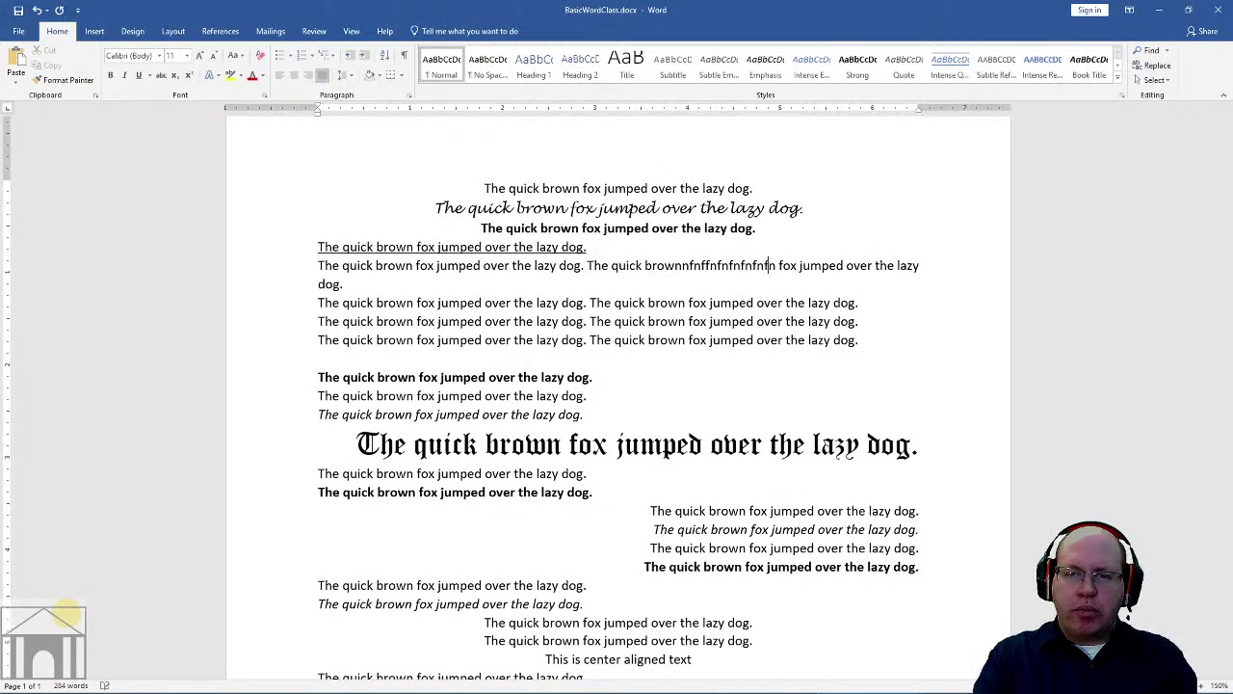
text(fn)
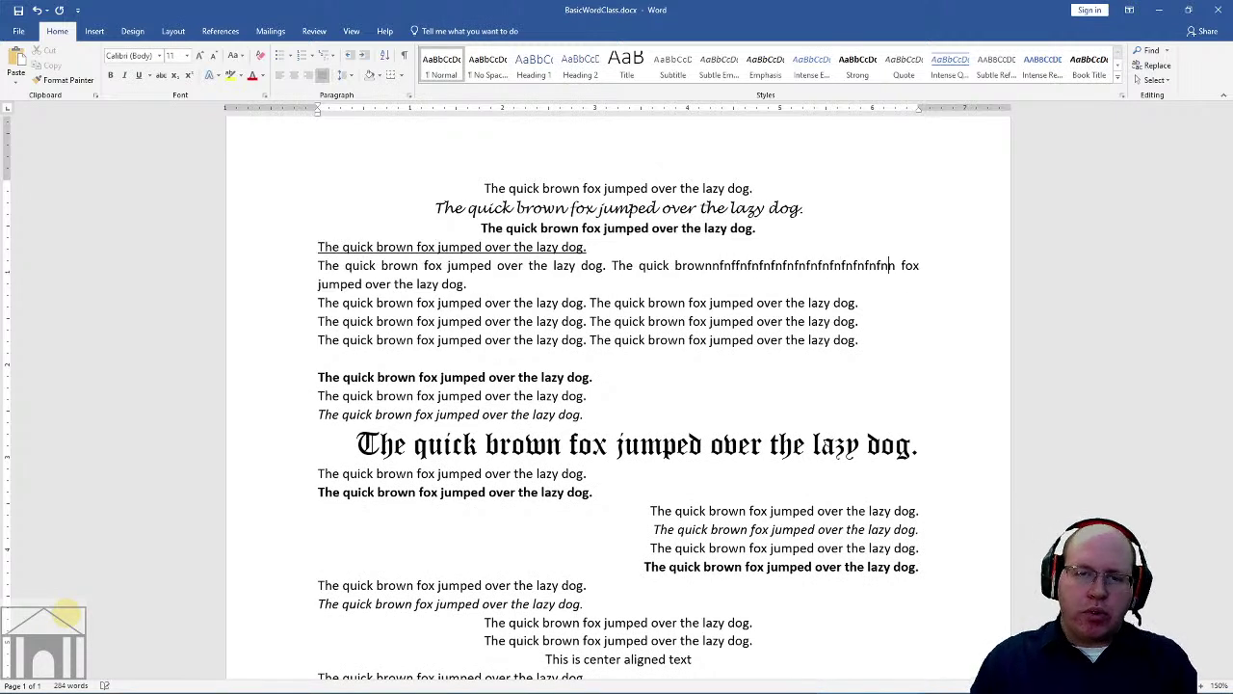
Step: Delete the "u" from the first "jumped" in the second justified line and join that line to the paragraph above
click(448, 302)
key(BackSpace)
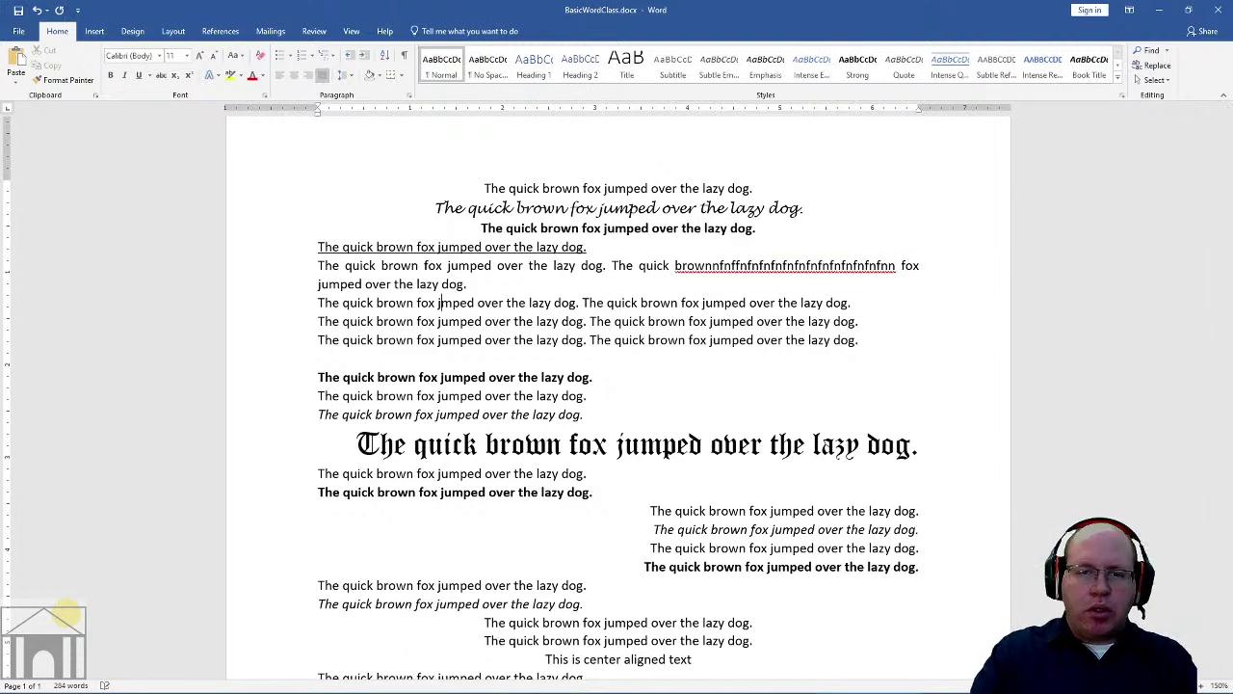
key(Home)
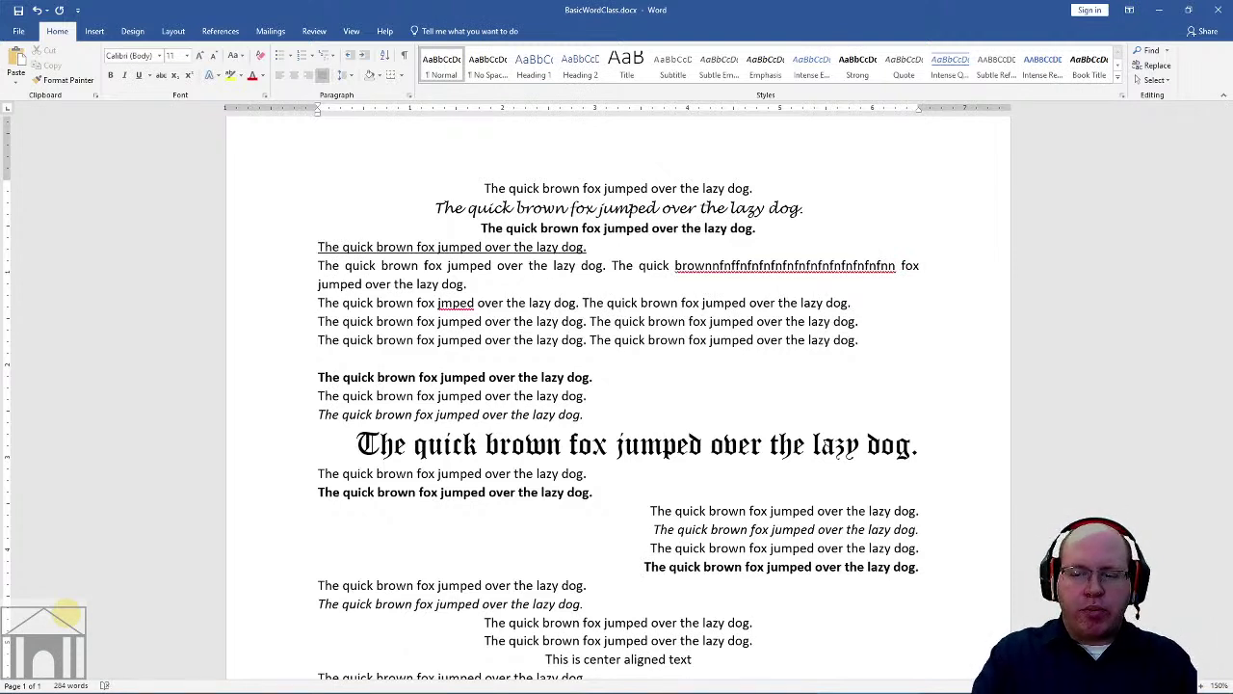
key(BackSpace)
Step: Delete the "p" from the first "jumped" in the next justified line, and join the two remaining lines to the paragraph
key(Down)
key(Down)
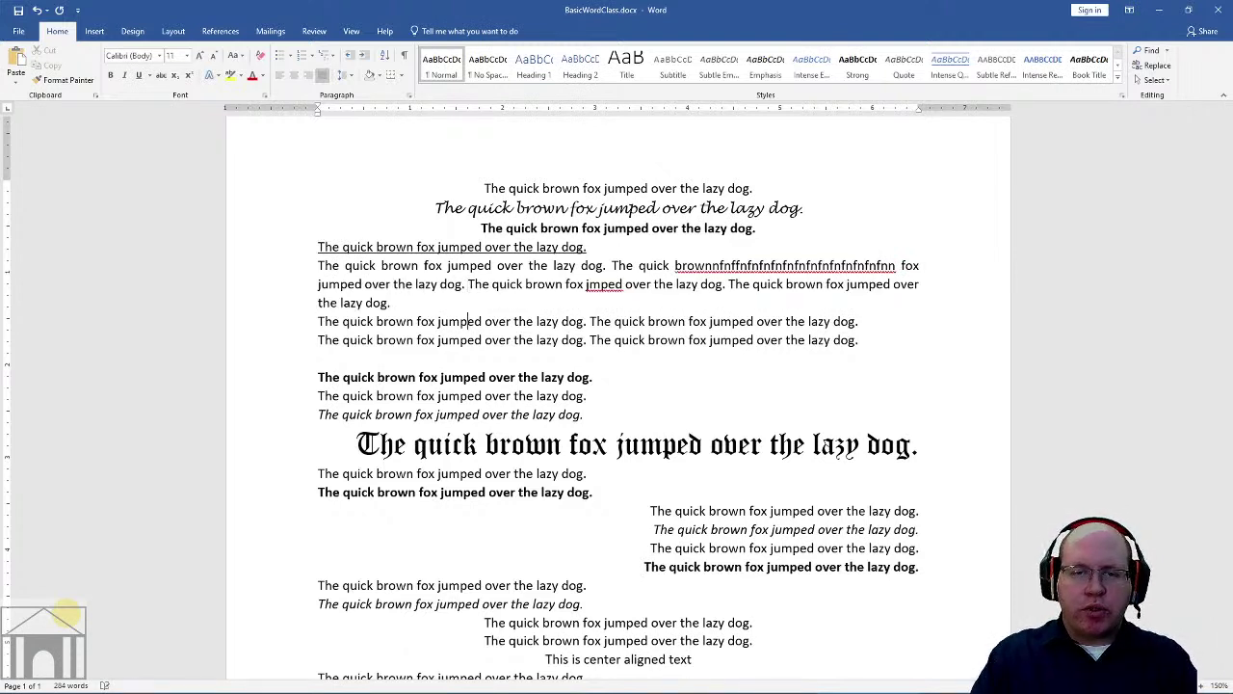
key(BackSpace)
key(Home)
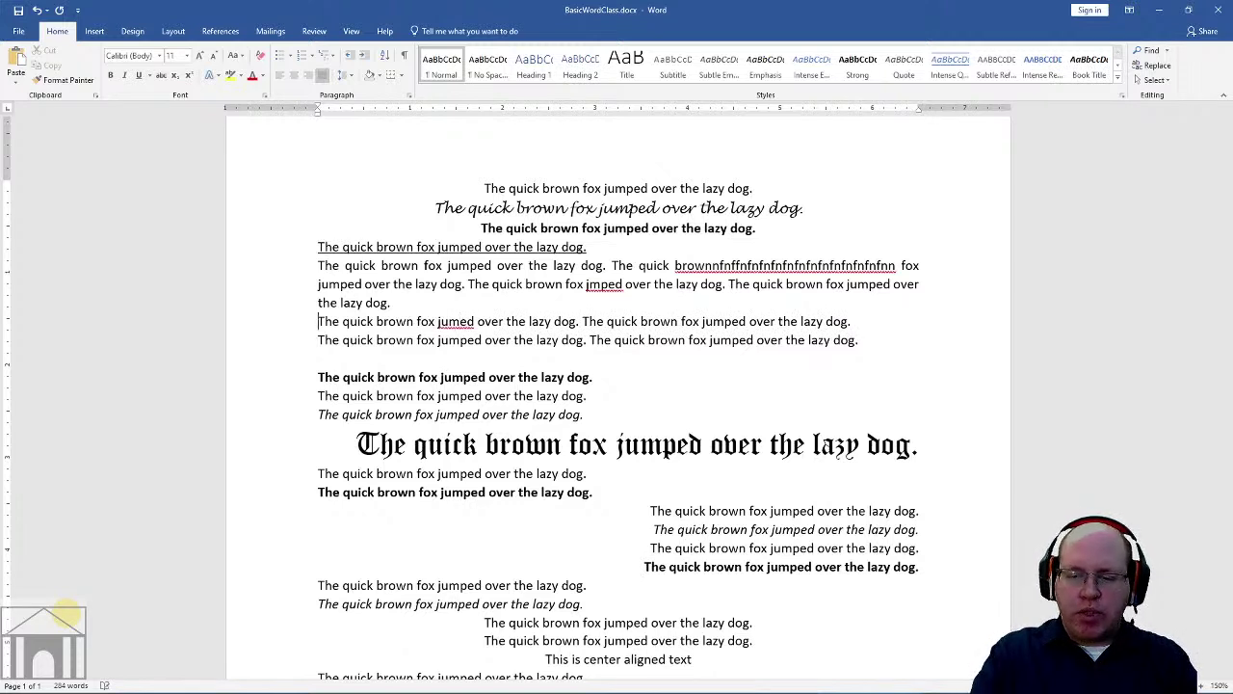
key(BackSpace)
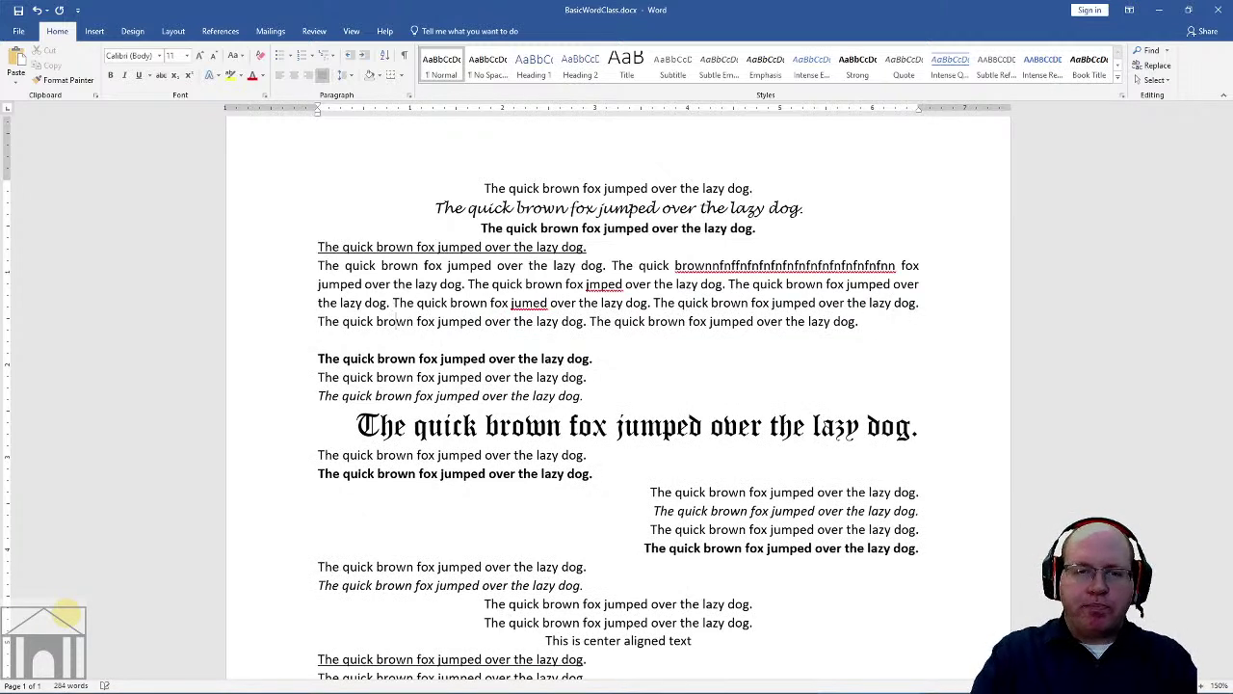
key(BackSpace)
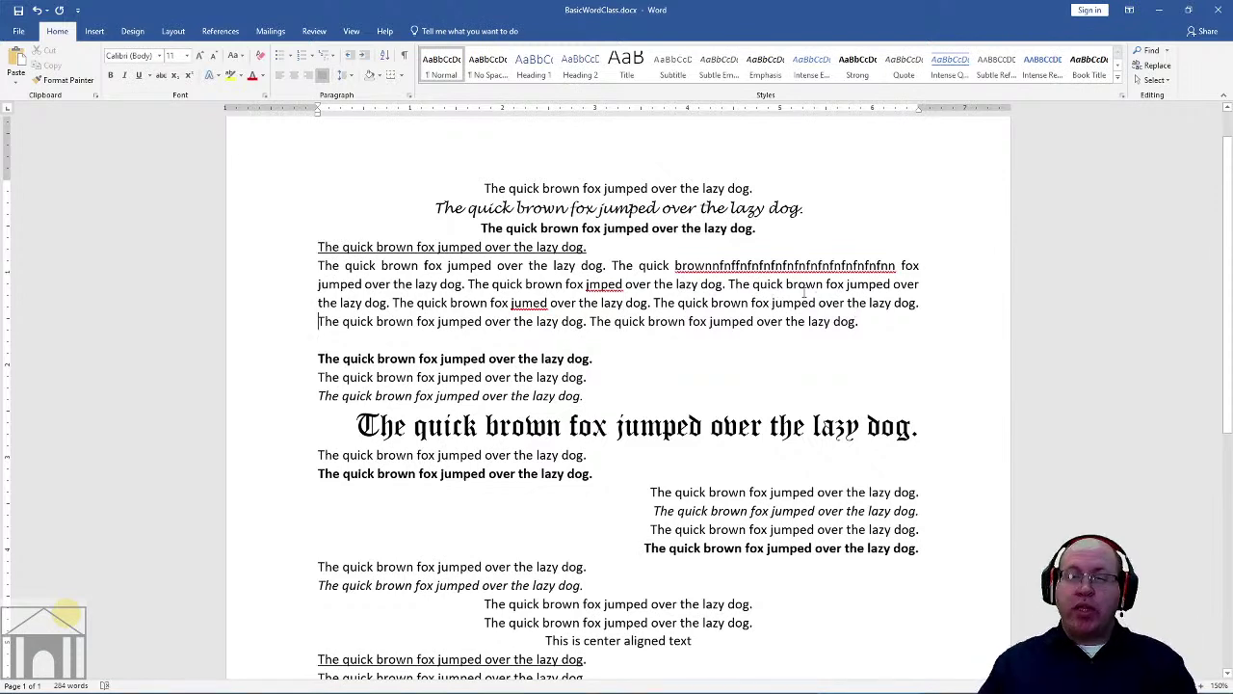
Step: Insert "Reallylongwordhere" before the last "The" on the justified paragraph's third line, correcting typing errors
click(656, 303)
text(Really)
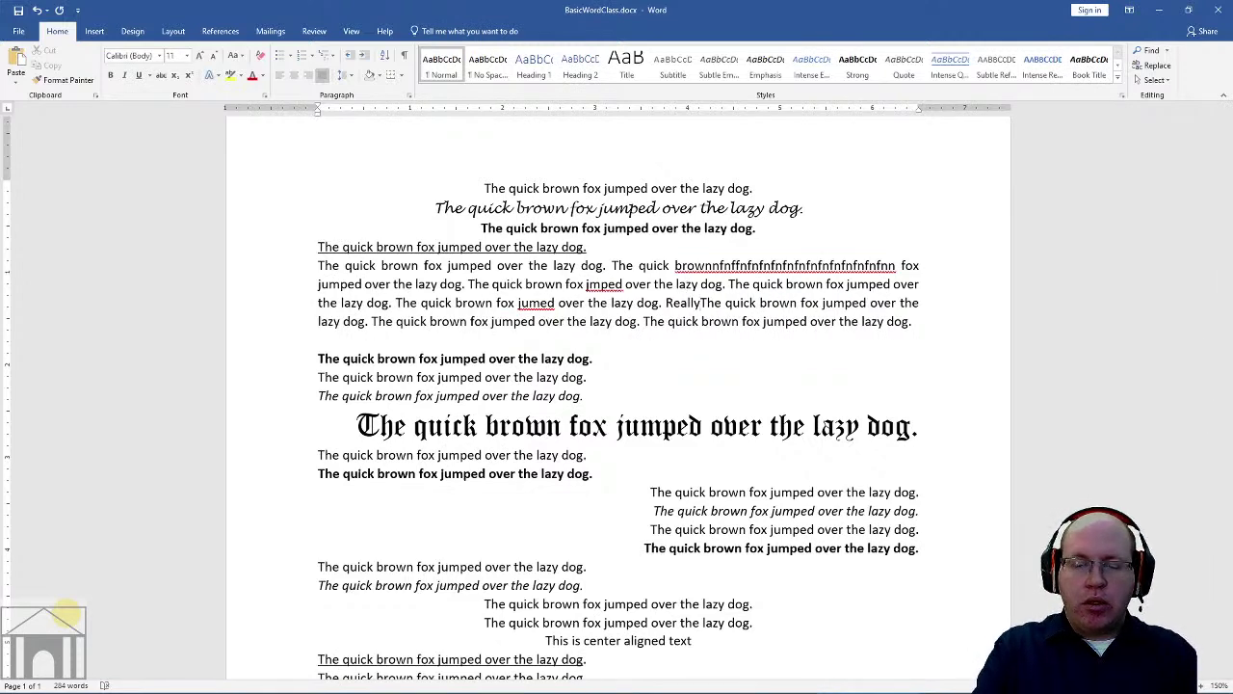
text(lonwor)
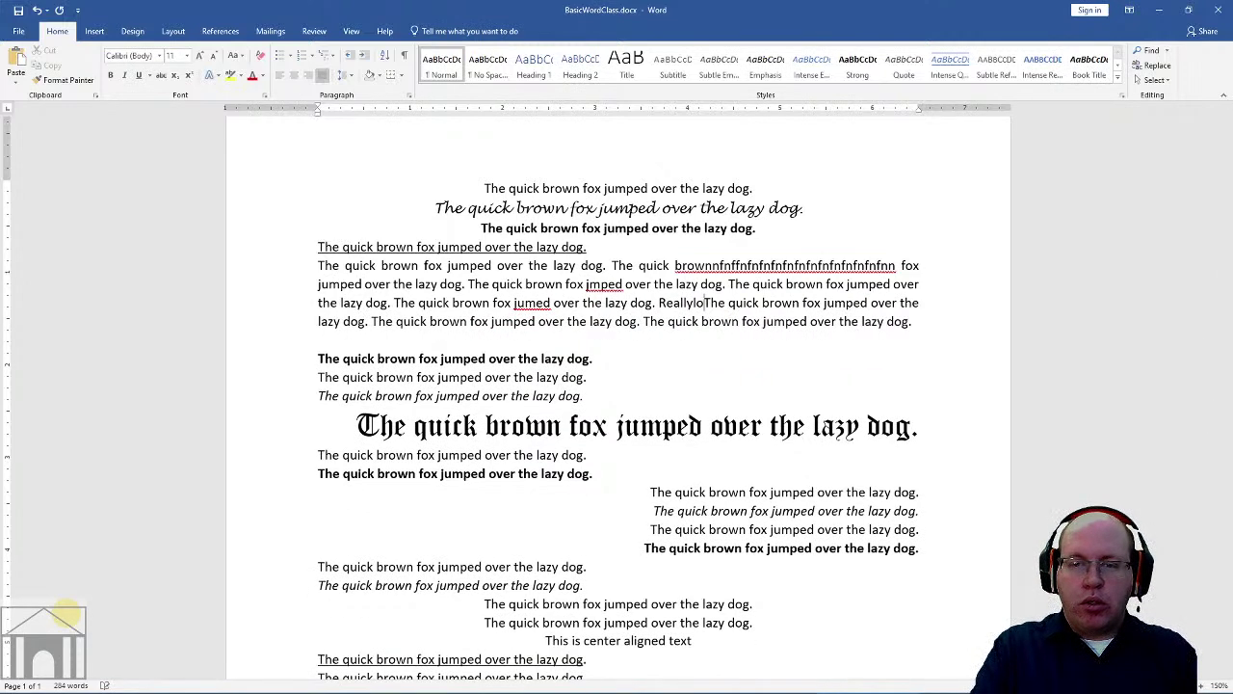
text(d)
key(BackSpace)
key(BackSpace)
key(BackSpace)
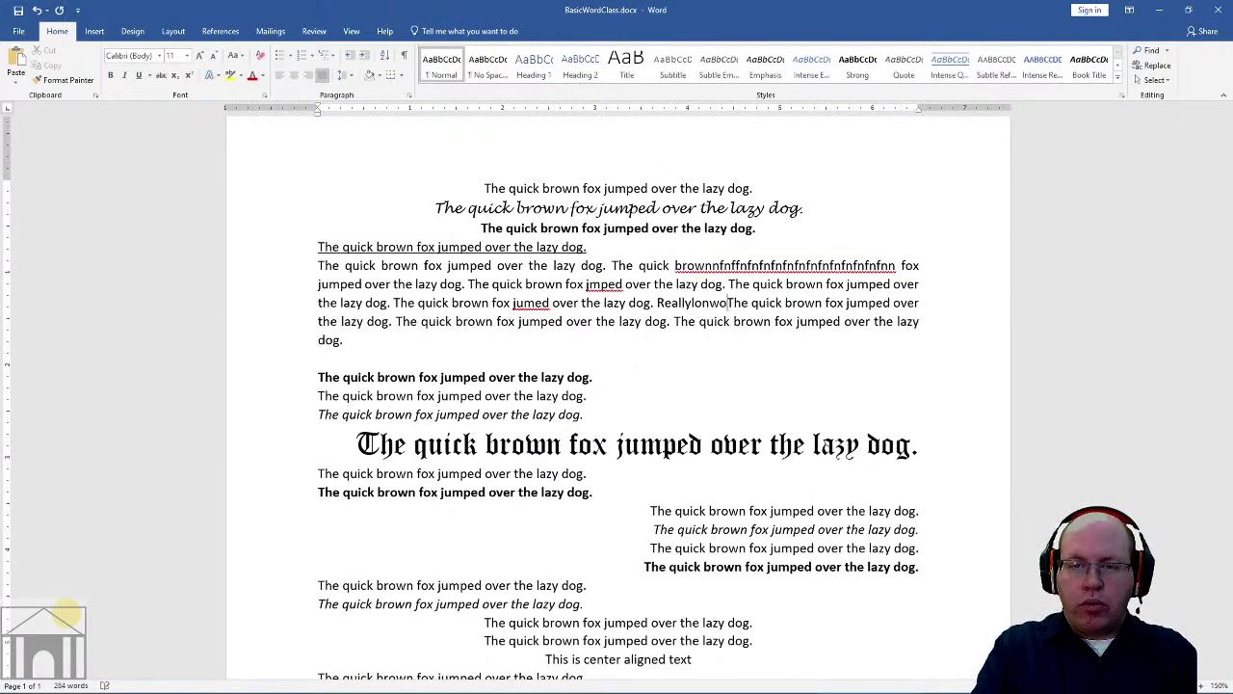
text(ong)
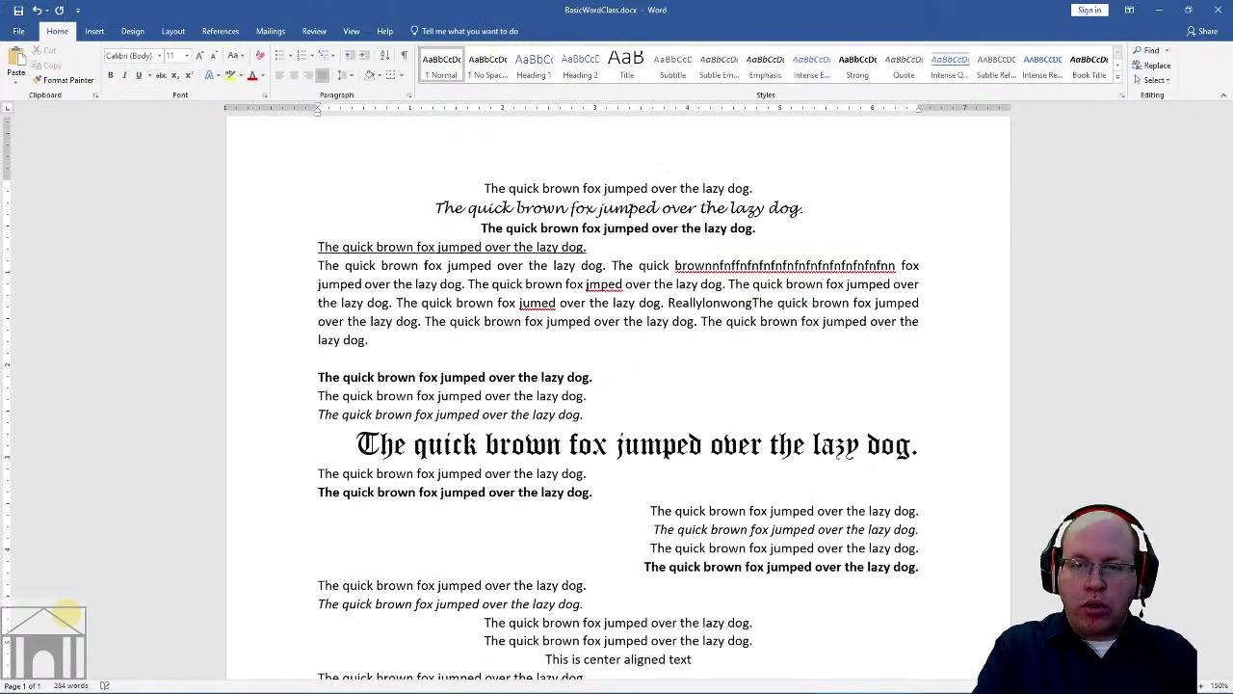
key(BackSpace)
key(BackSpace)
key(BackSpace)
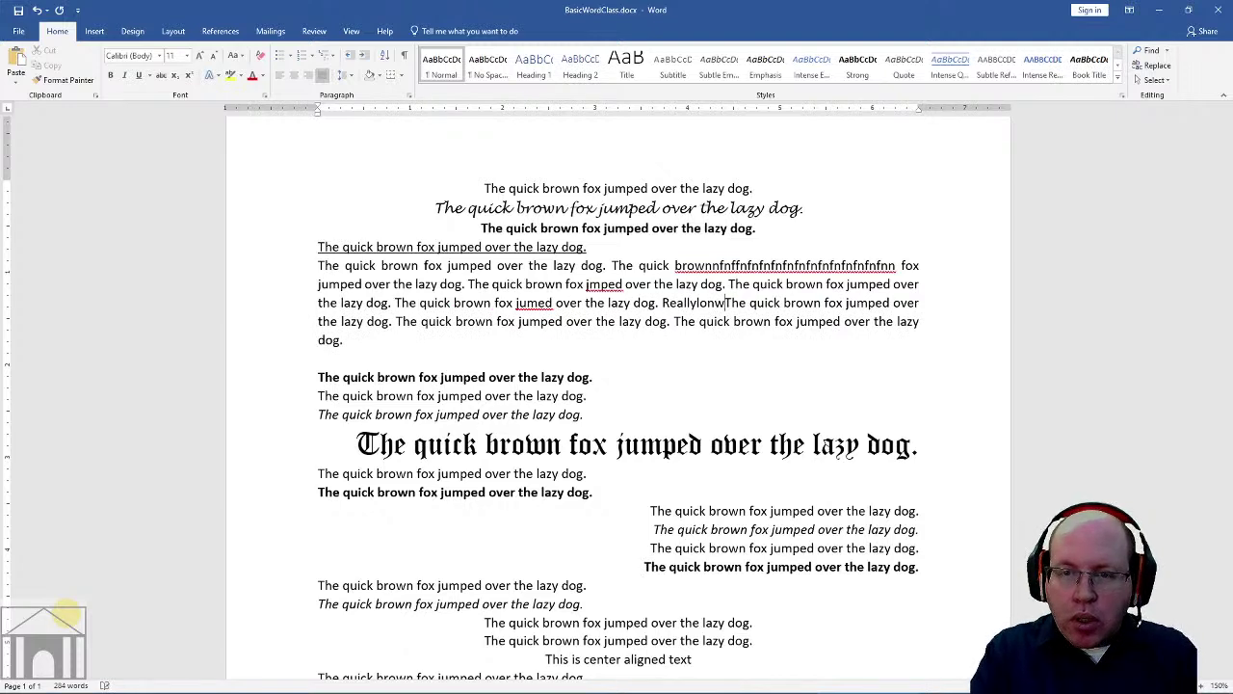
key(BackSpace)
text(gwordhere)
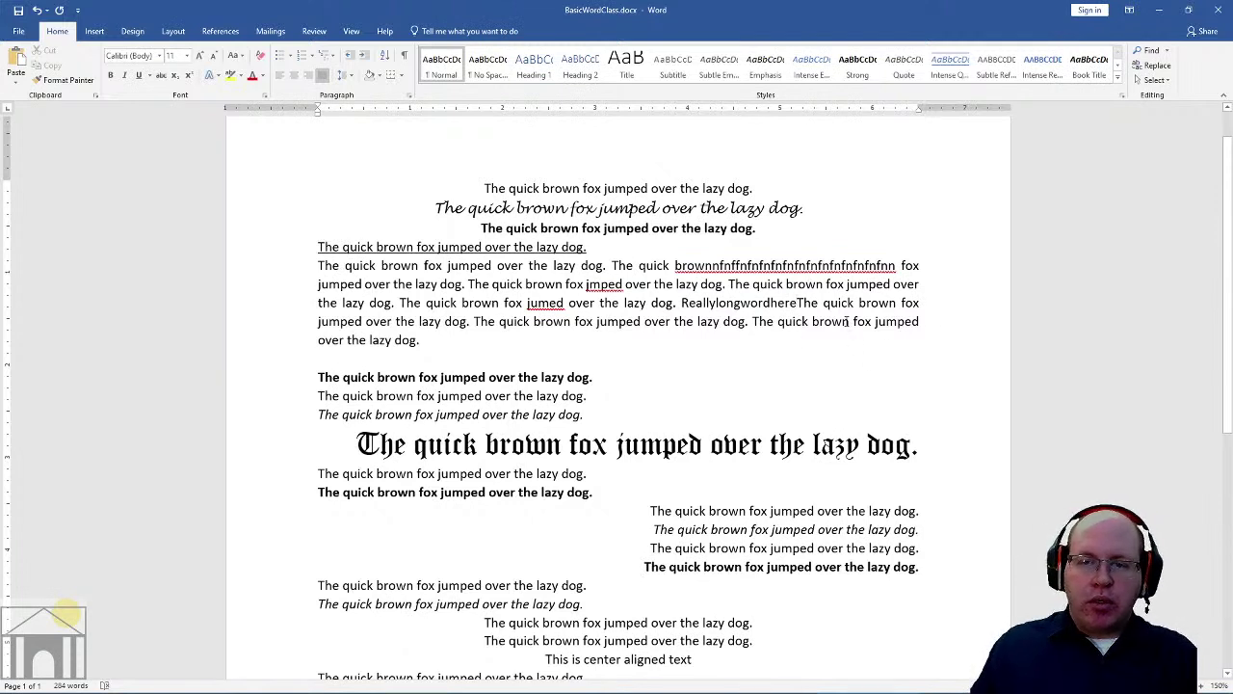
Step: Continue "Reallylongwordhere" in the justified paragraph with "that I amtyping" and set the paragraph to left alignment
text(that I am)
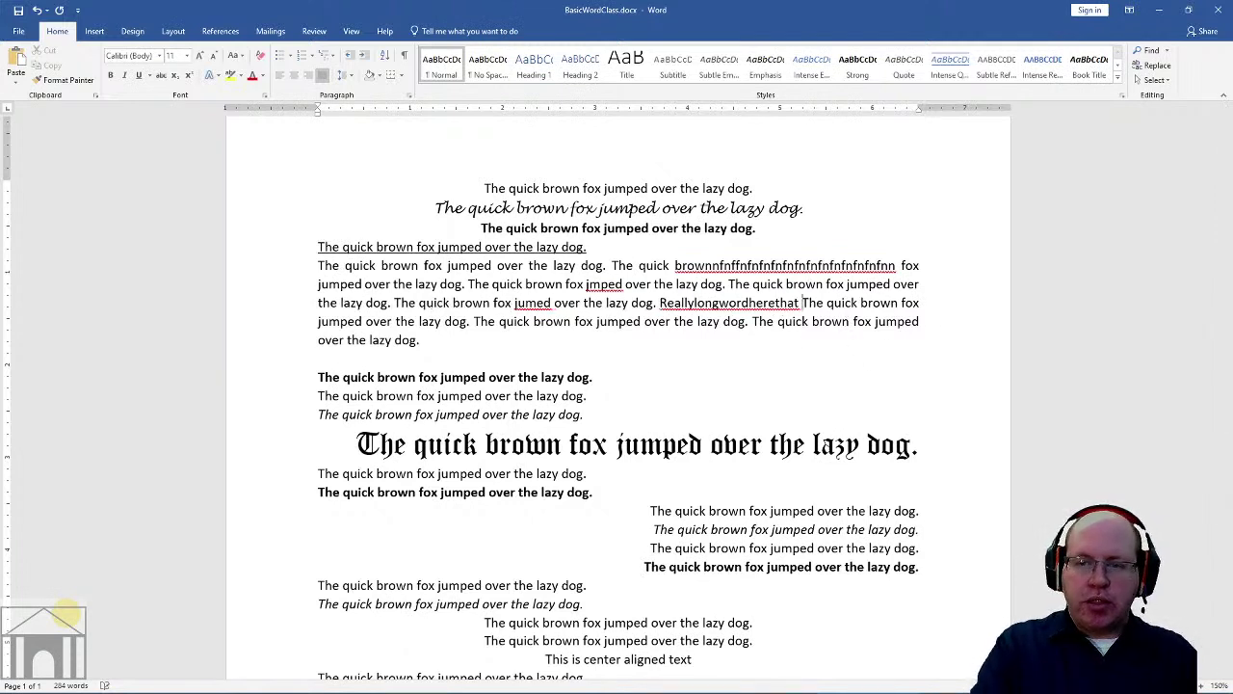
text(typing)
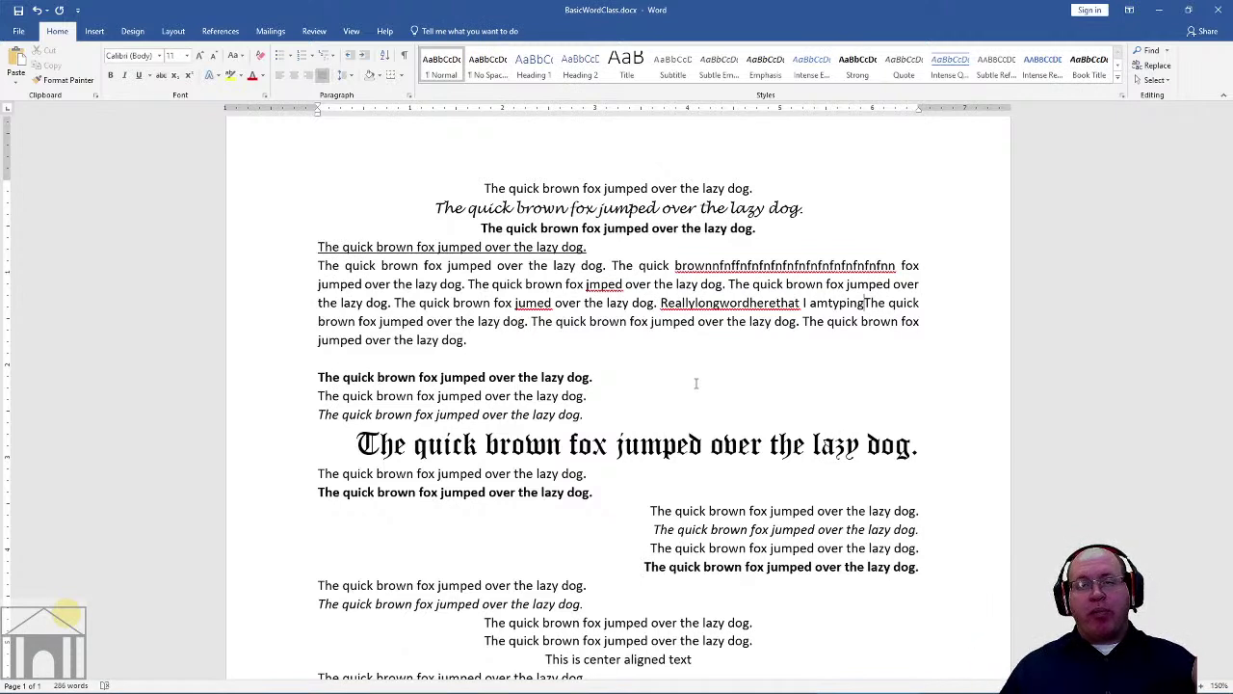
click(805, 305)
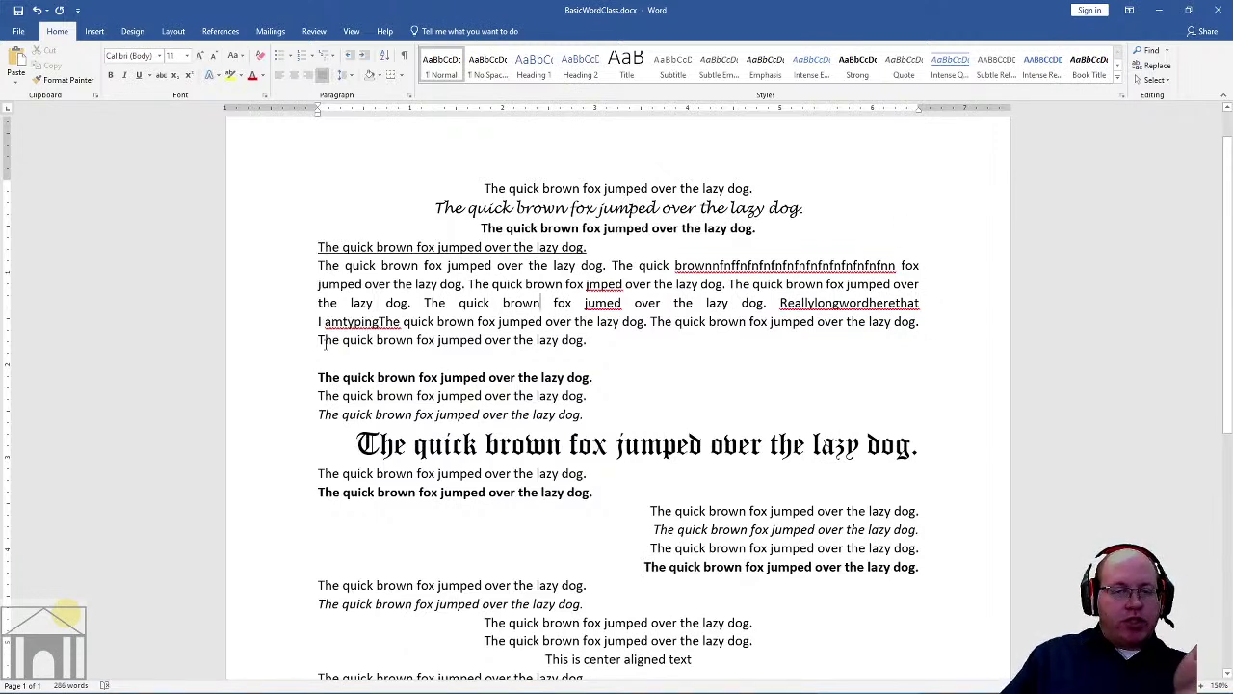
click(279, 76)
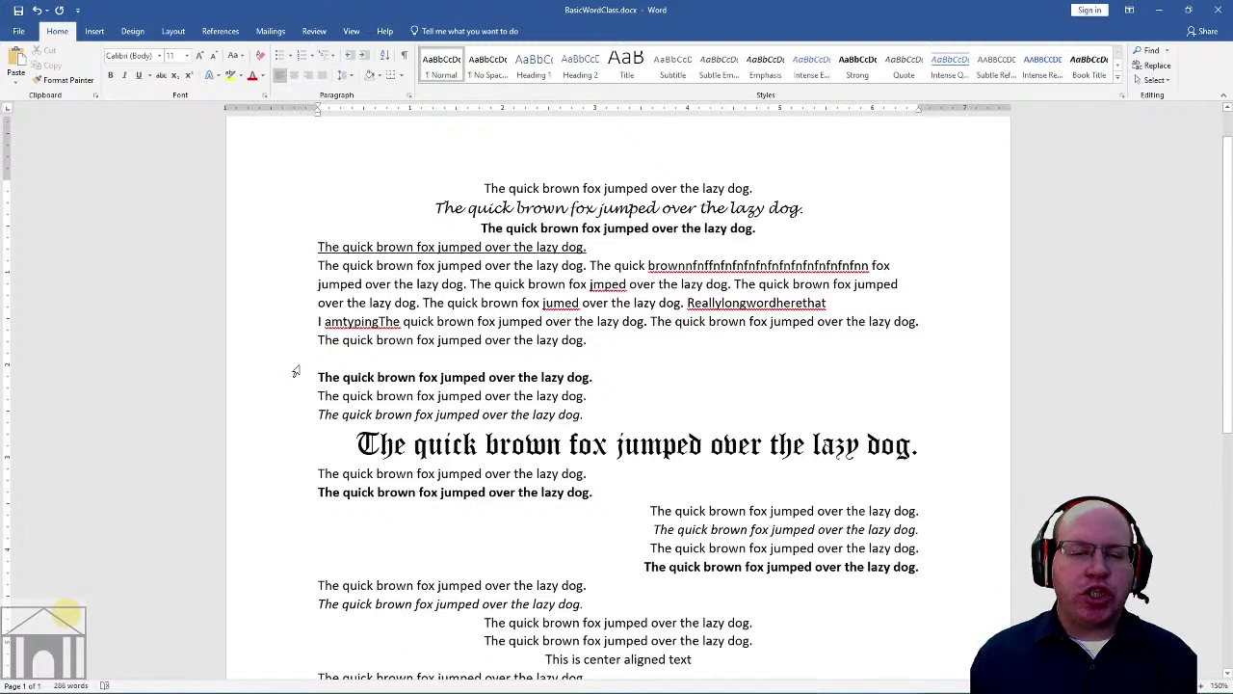
Step: Highlight the bold sentence directly below the left-aligned paragraph in pink
drag(316, 377, 590, 379)
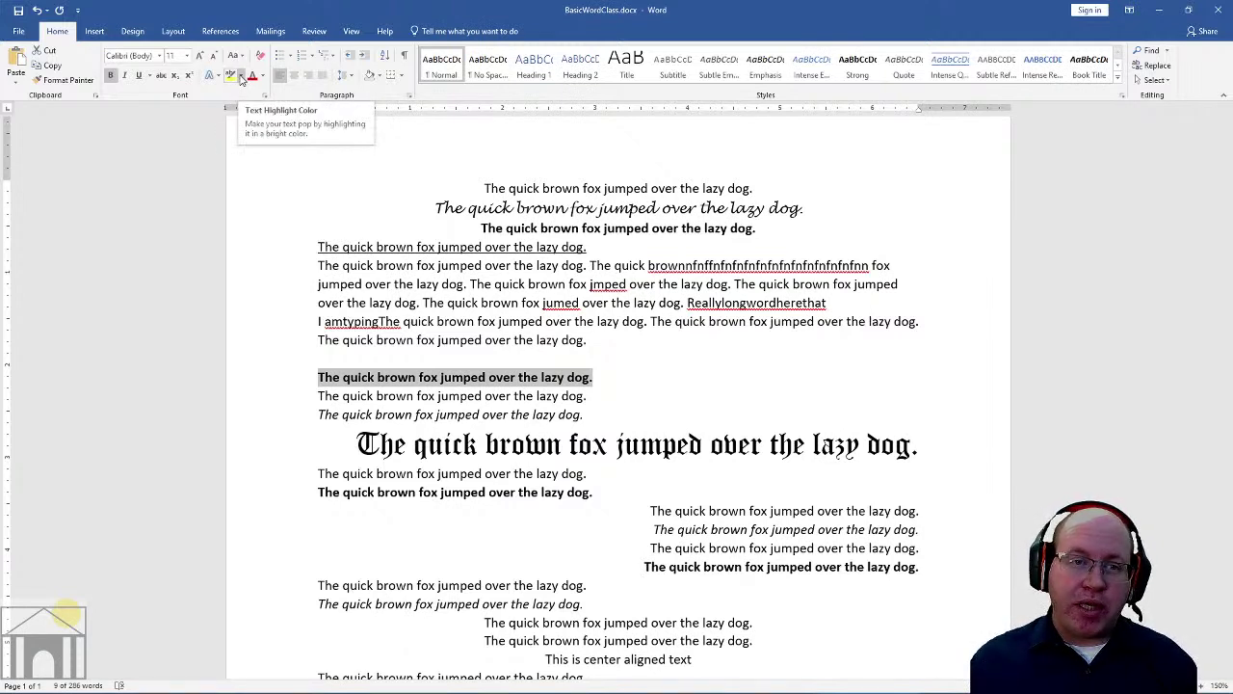
click(241, 79)
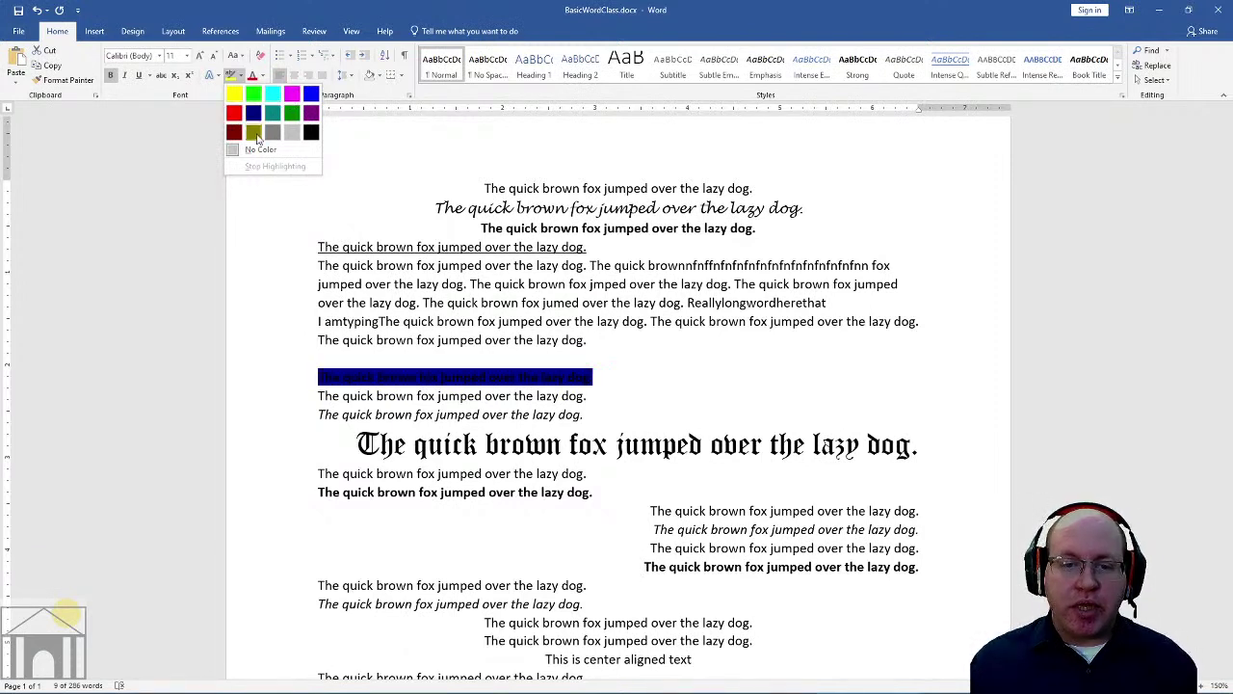
click(295, 96)
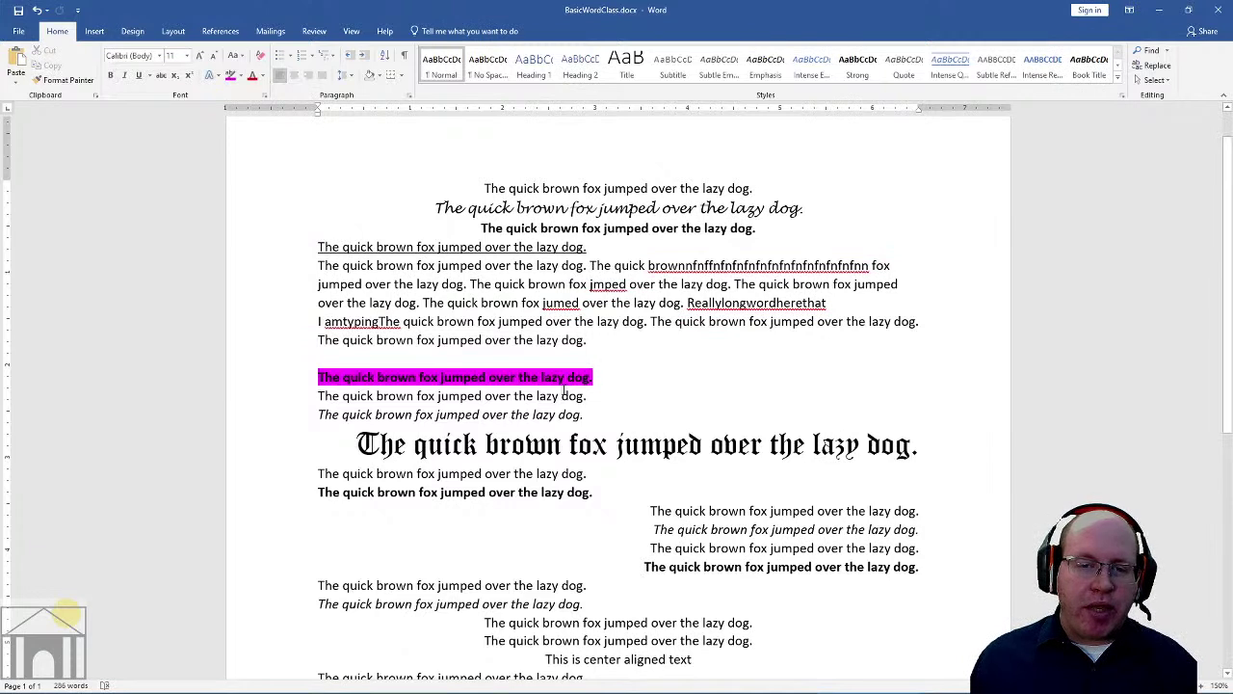
click(582, 352)
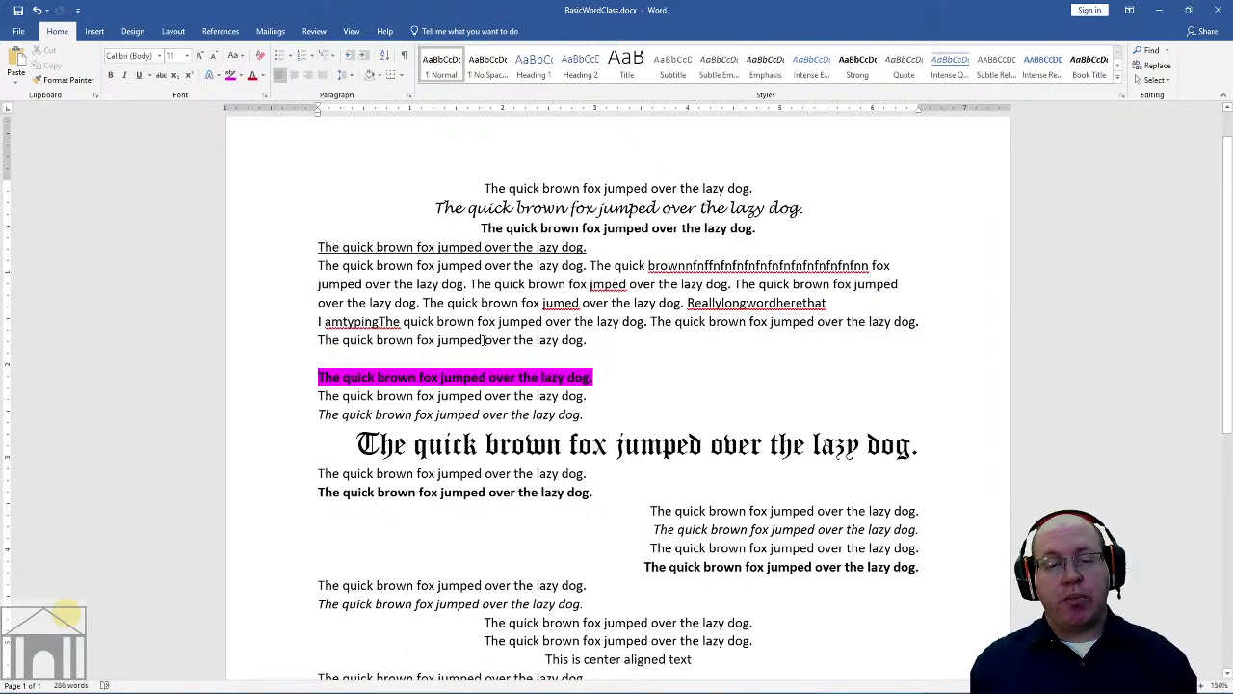
Step: Highlight the plain sentence under the pink-highlighted one in bright green
drag(319, 395, 588, 403)
click(241, 76)
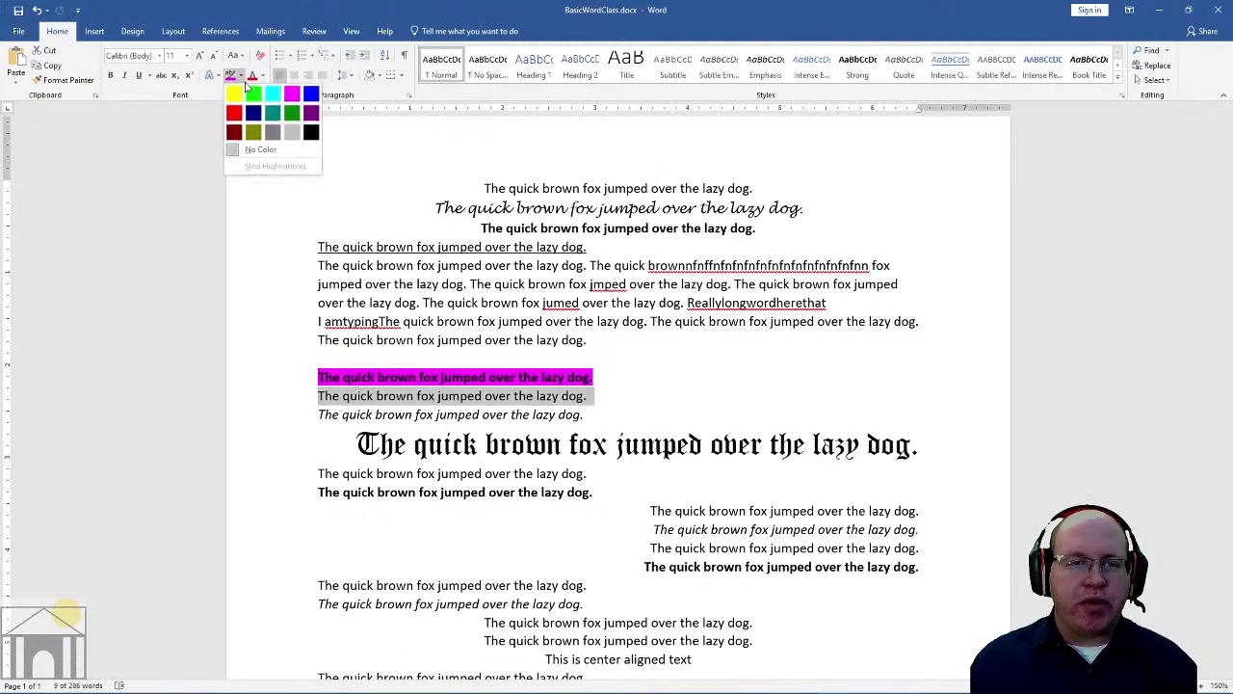
click(254, 93)
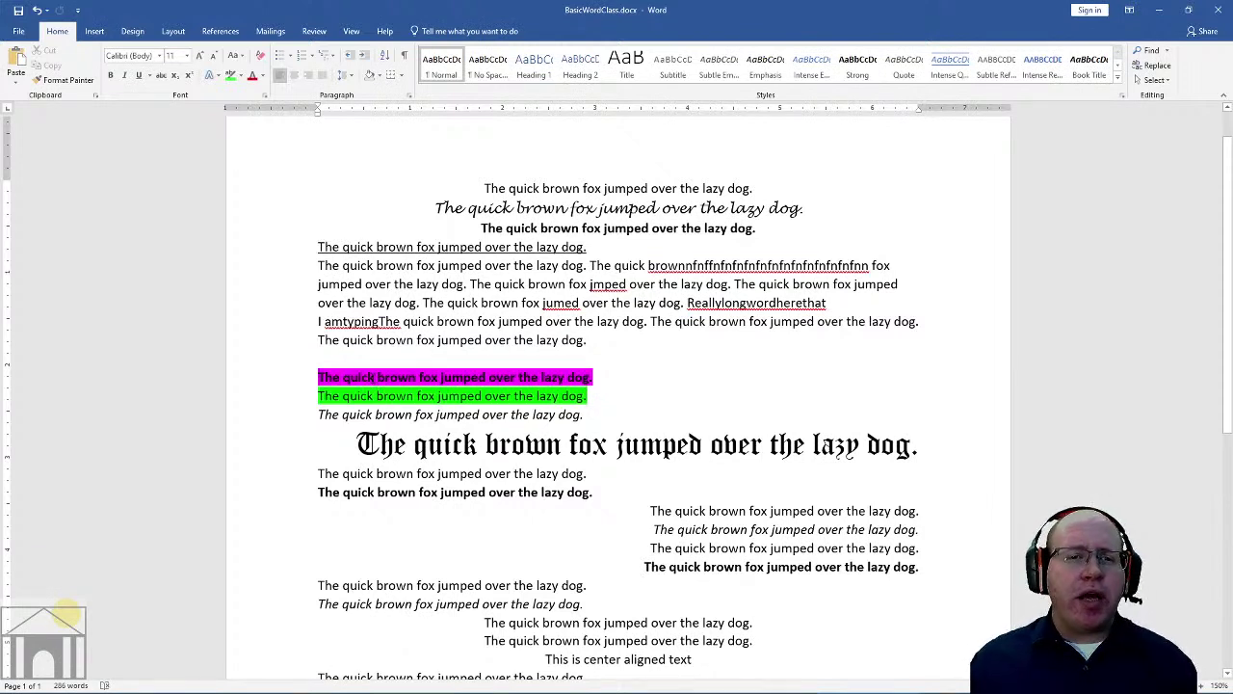
Step: Change the font color of the left-aligned paragraph's last sentence to the standard red
drag(319, 340, 590, 341)
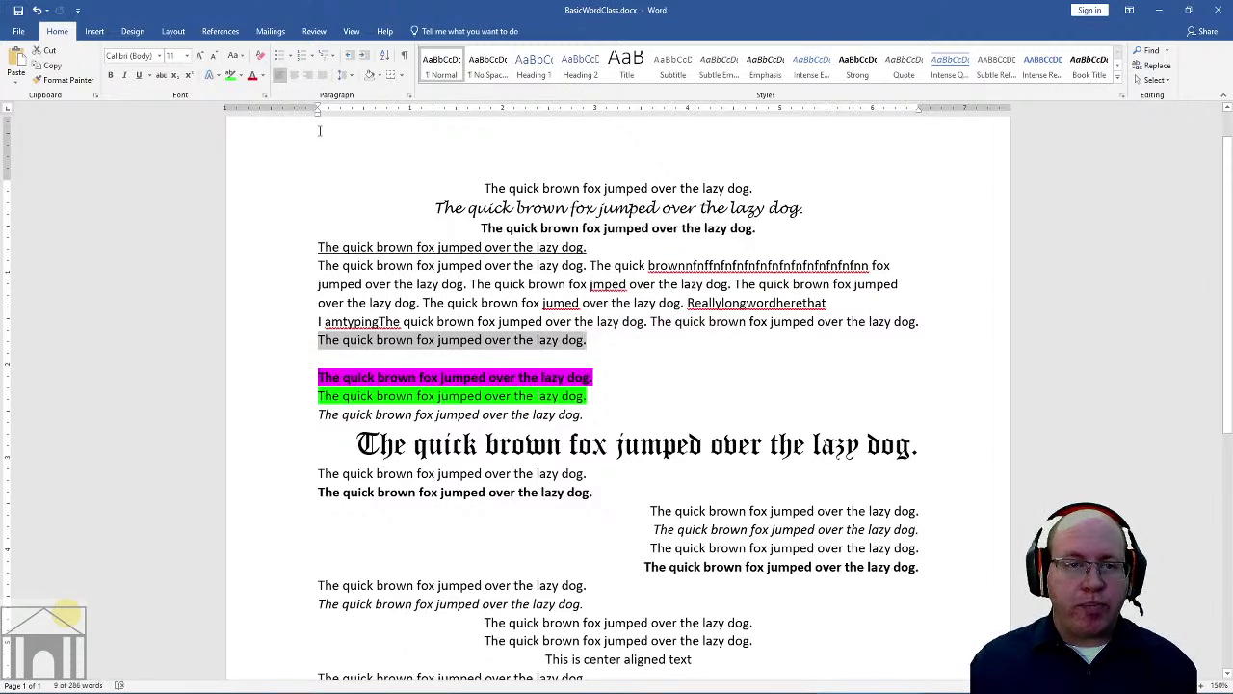
click(262, 76)
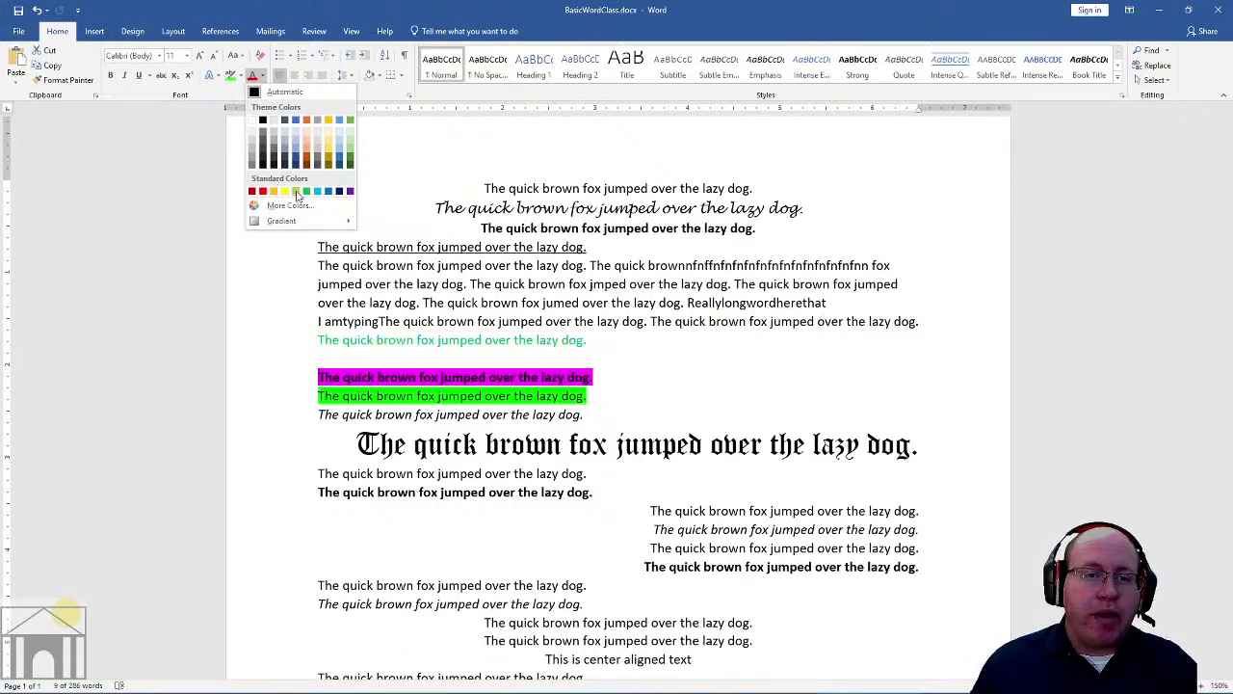
click(264, 191)
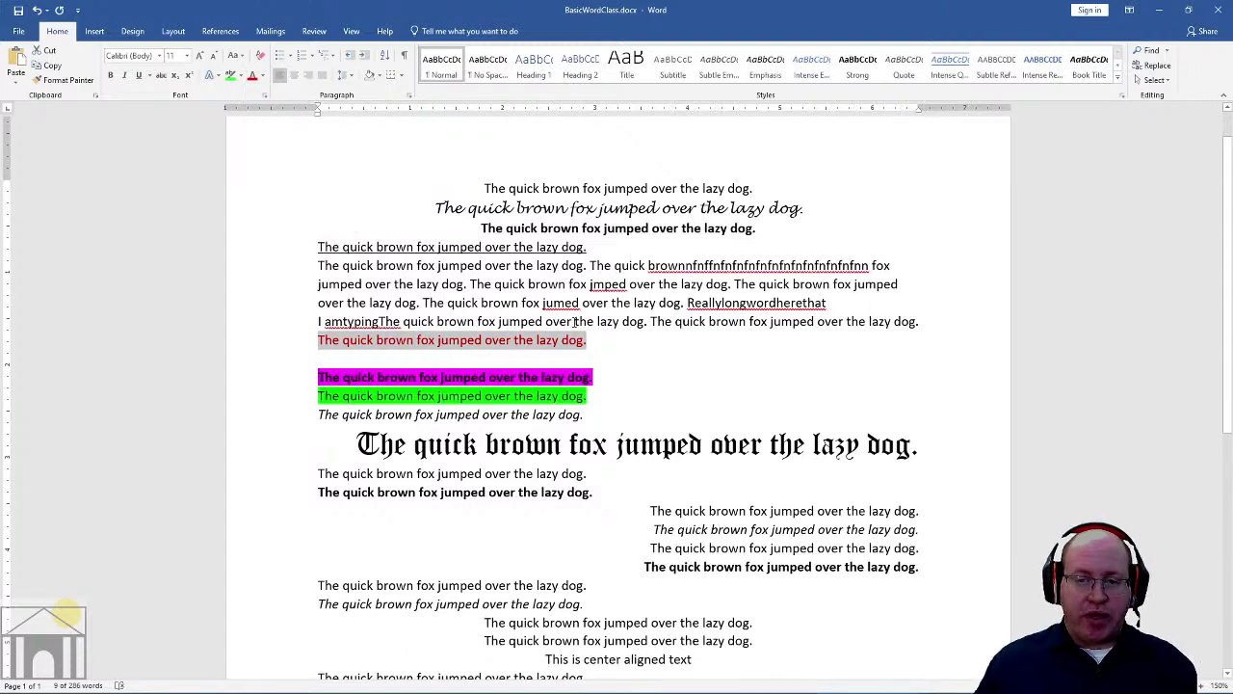
click(605, 344)
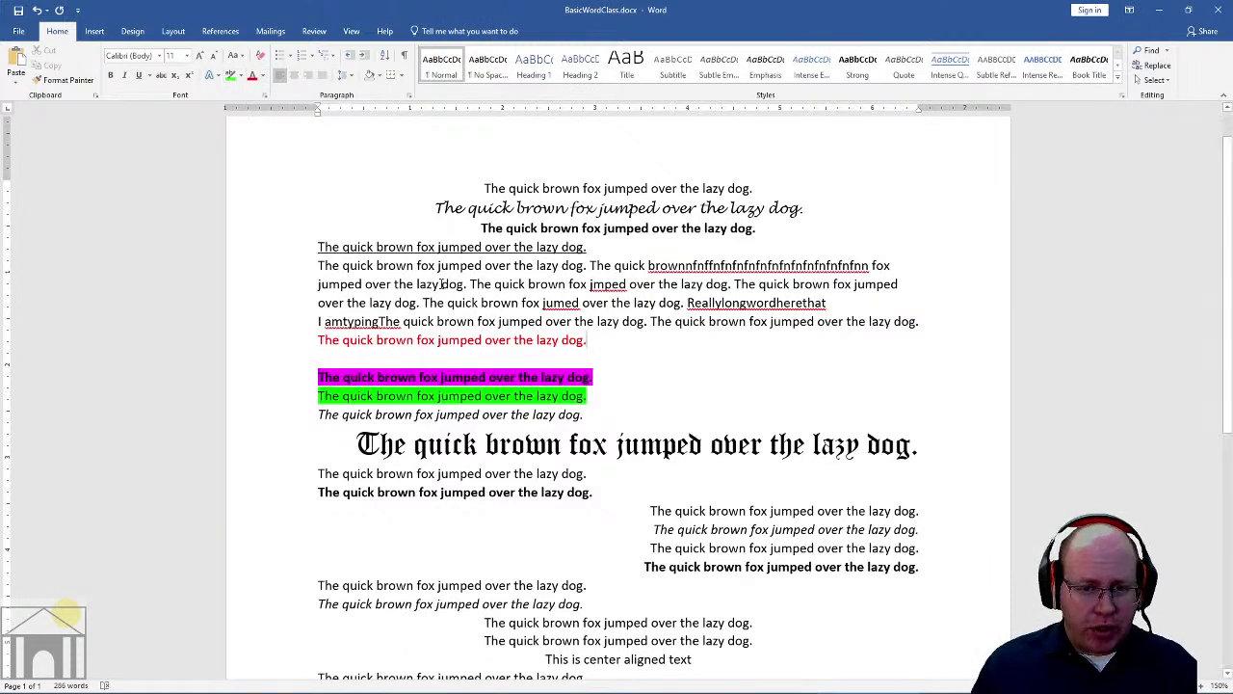
Step: Apply the same red font color to the line below the large blackletter sentence and to the four right-aligned lines
drag(318, 475, 594, 475)
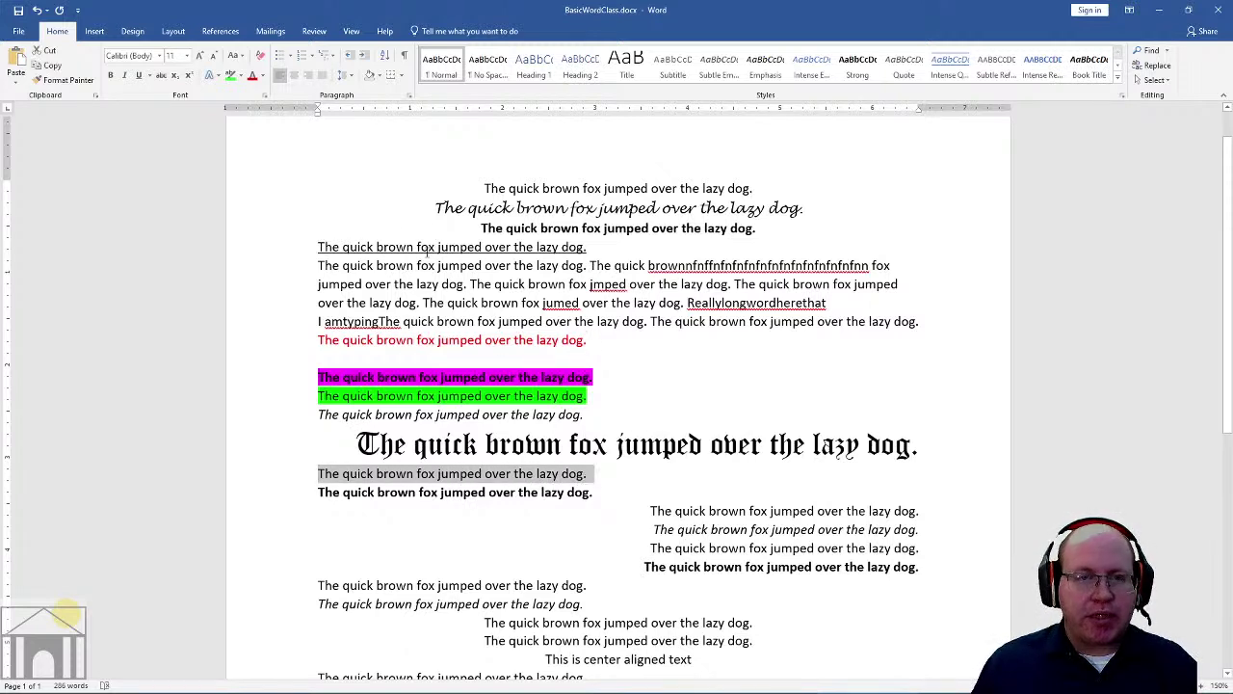
click(261, 76)
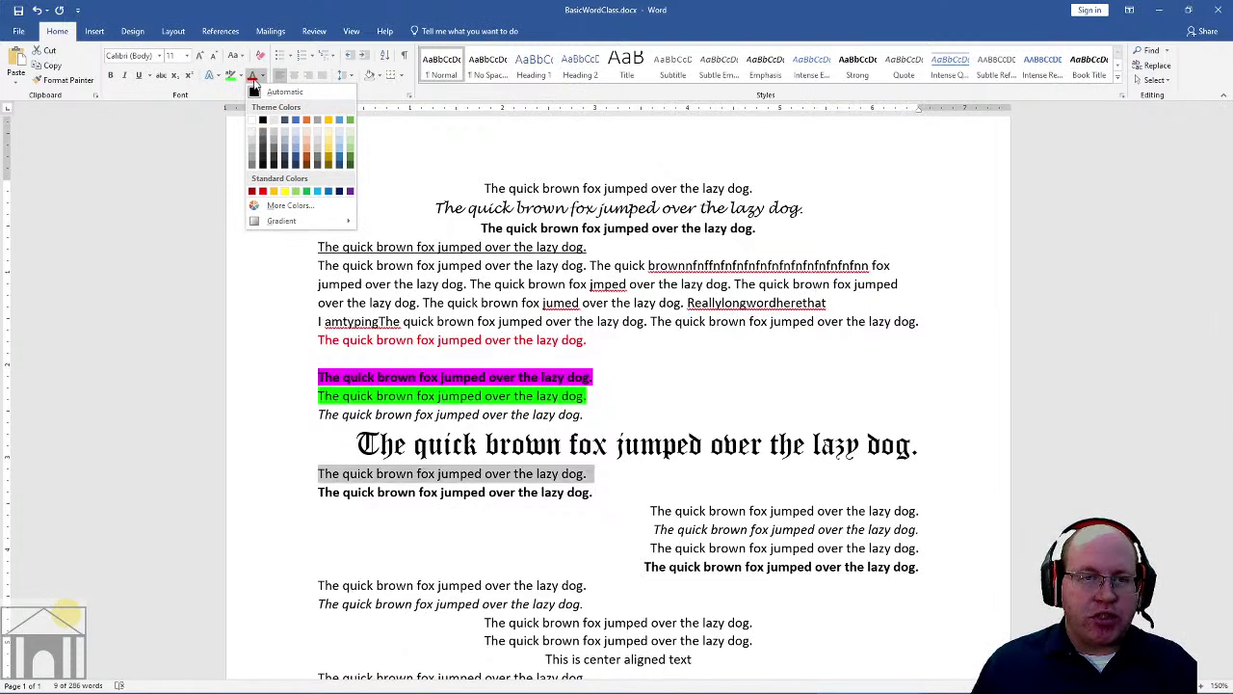
click(253, 77)
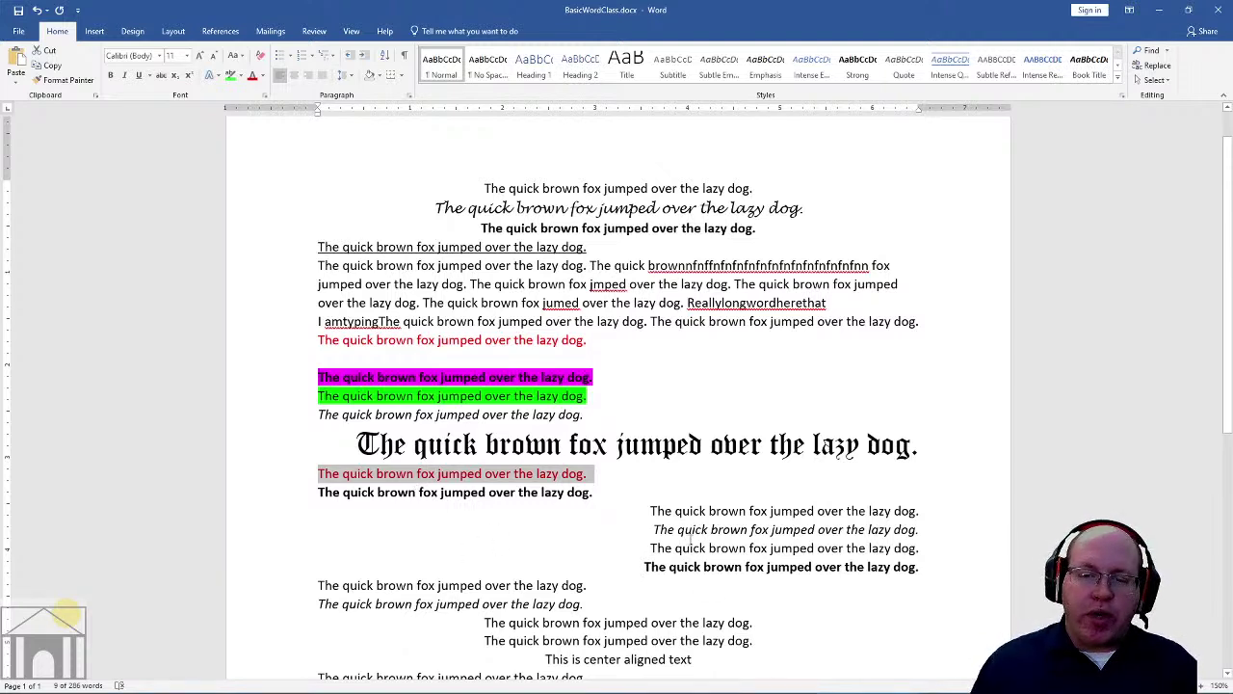
drag(651, 512, 915, 566)
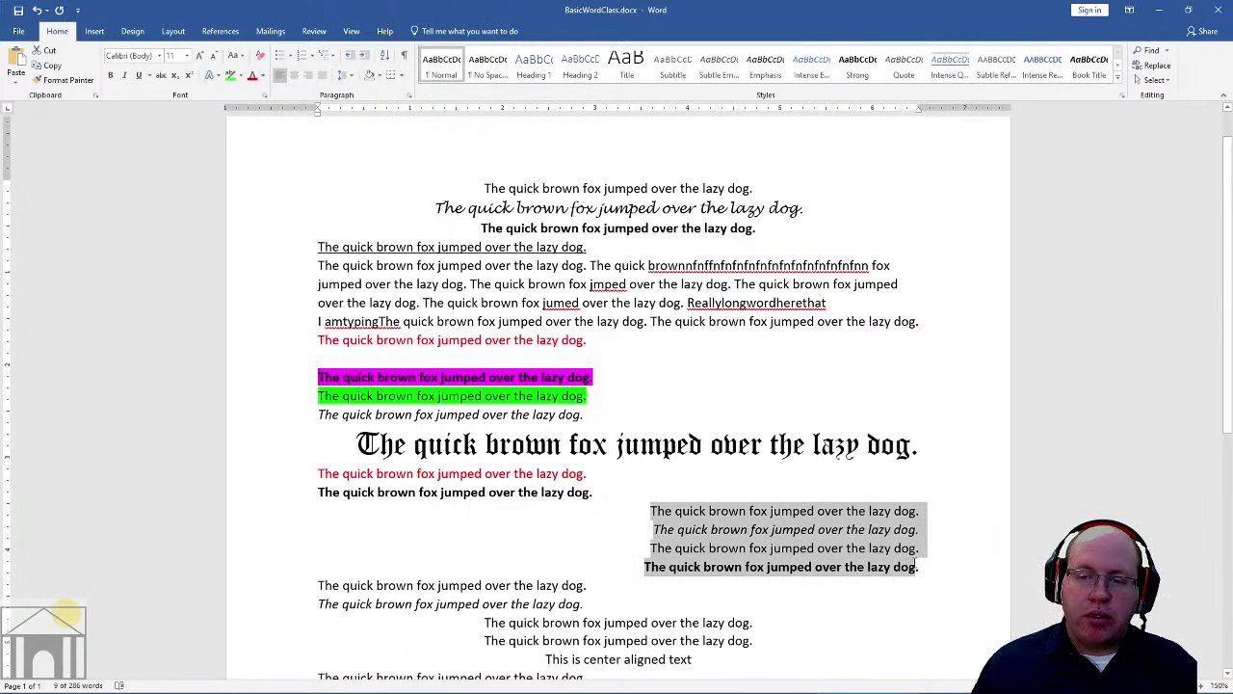
click(251, 77)
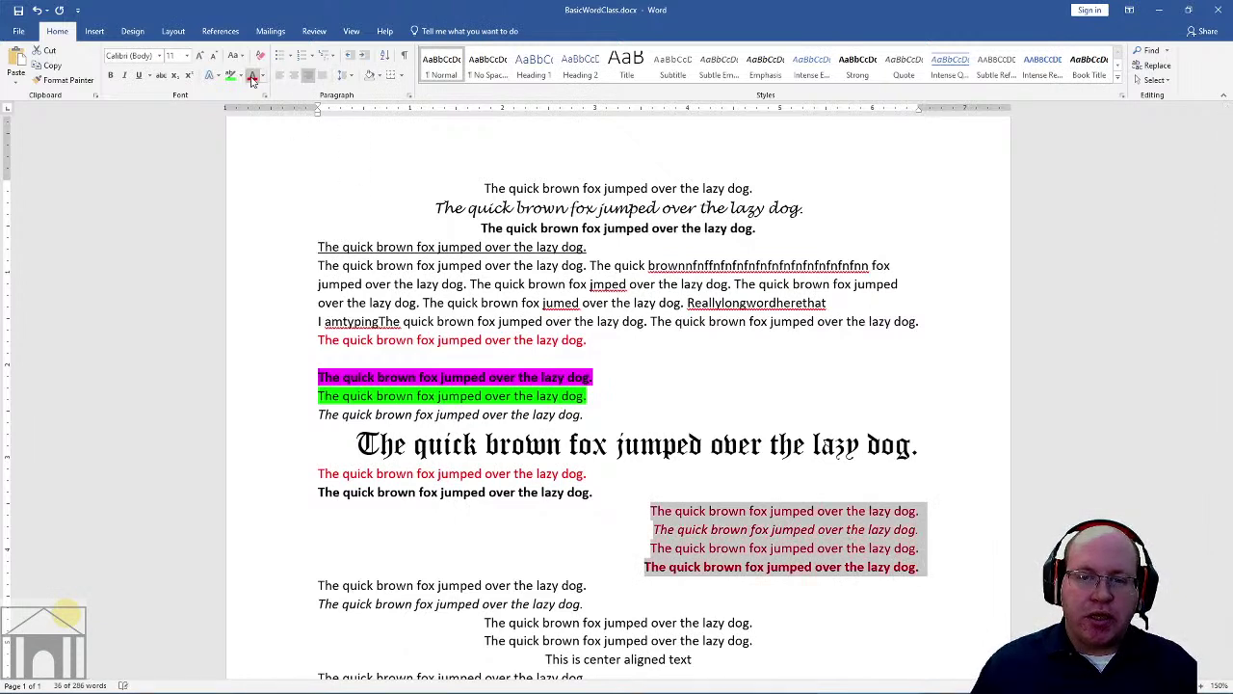
click(771, 511)
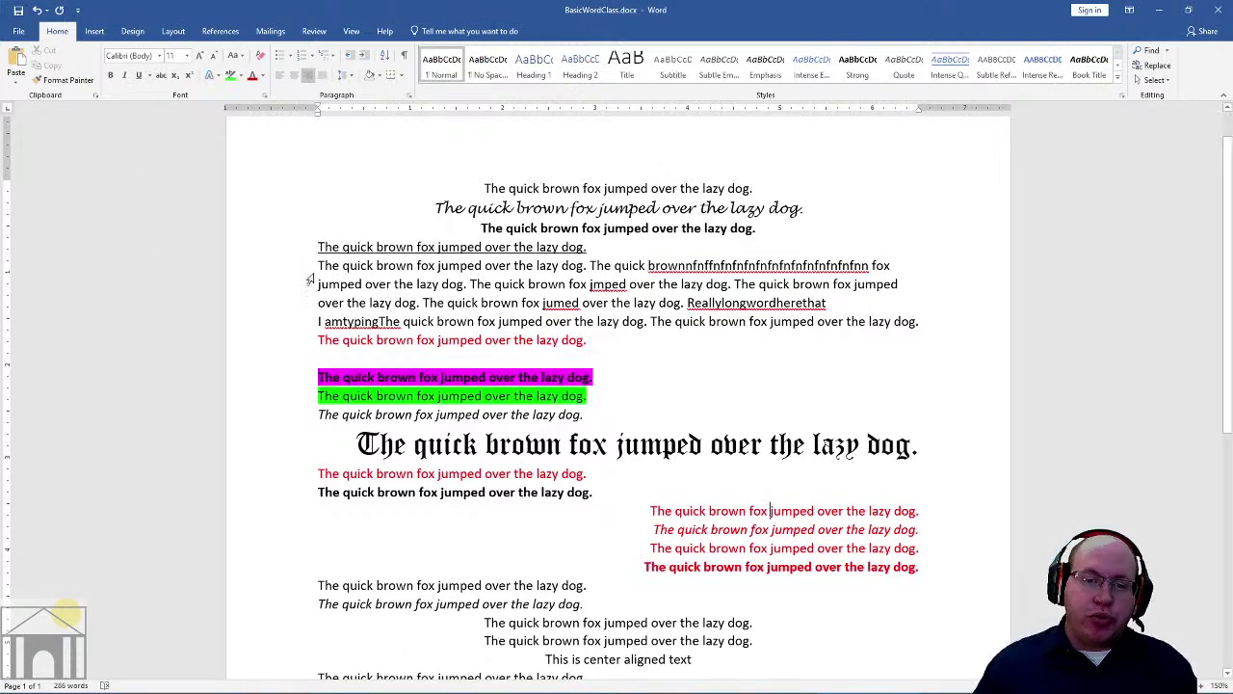
drag(306, 270, 444, 285)
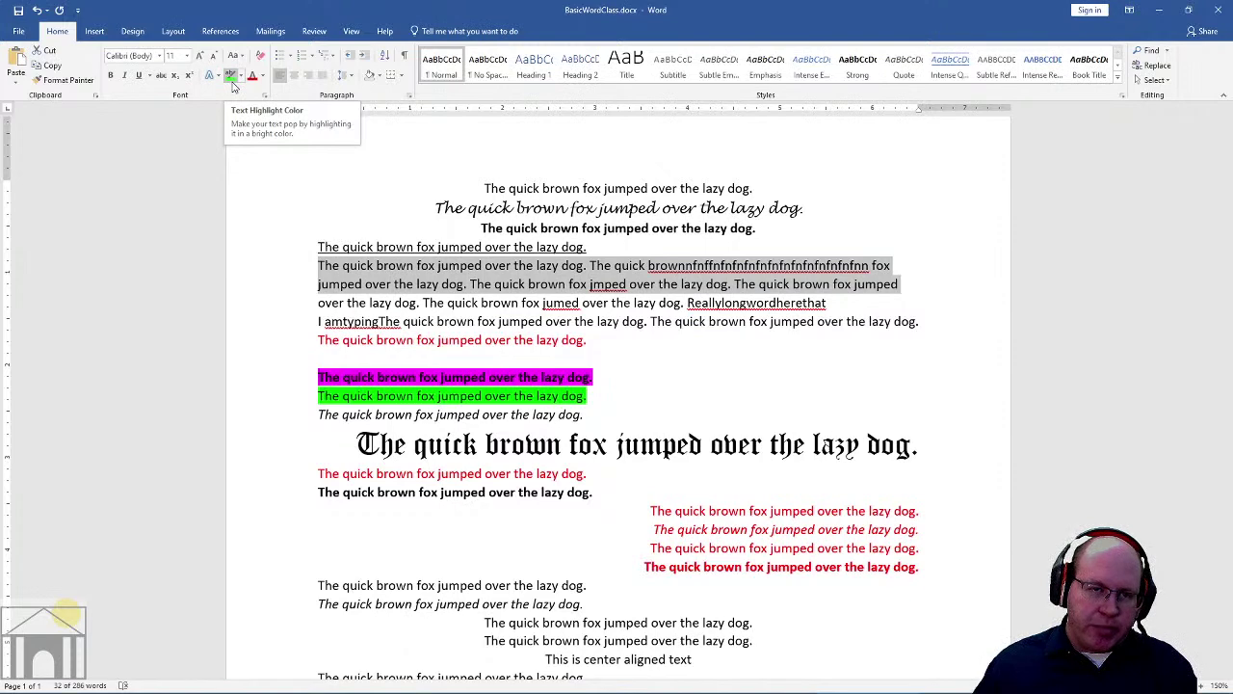
click(239, 76)
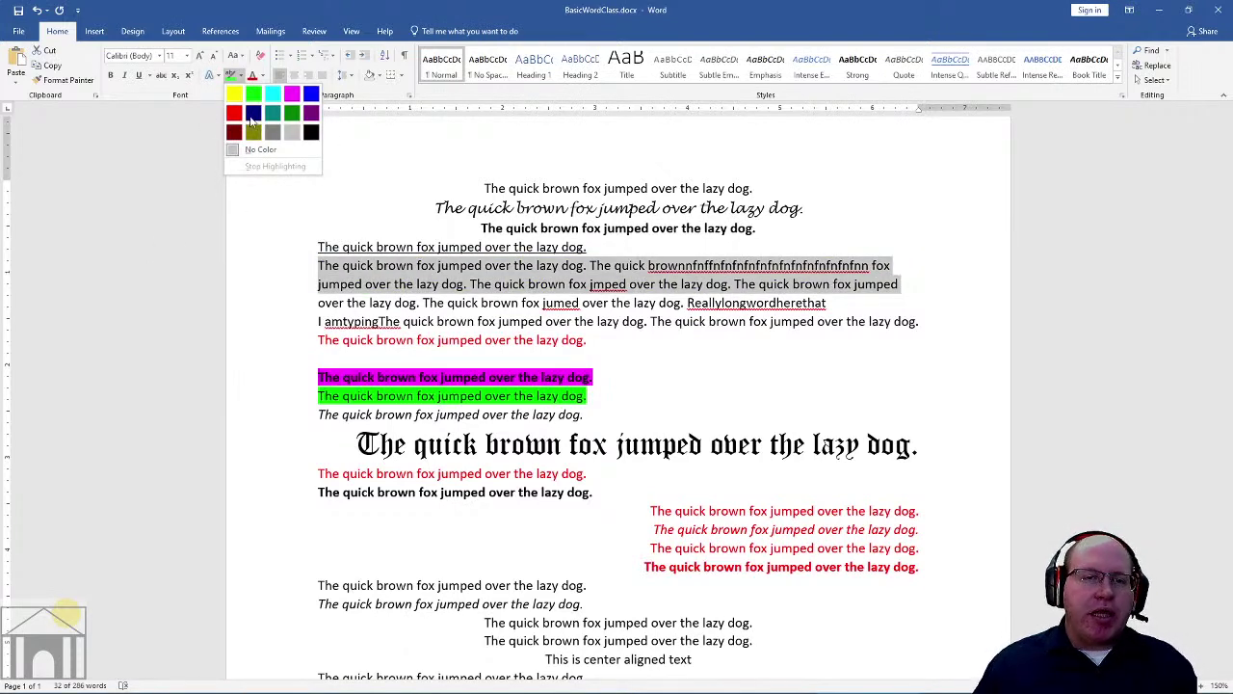
click(199, 228)
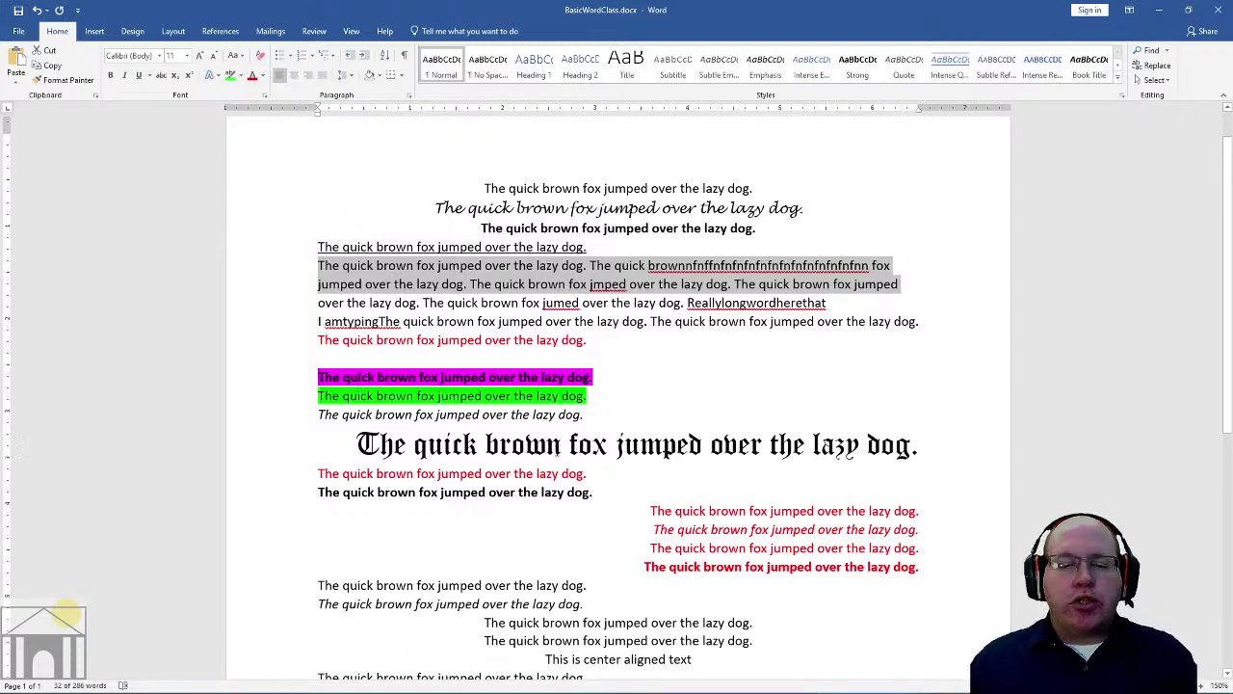
Step: Start a new line after the last sentence at the end of the document
scroll(578, 438, down, 8)
click(633, 330)
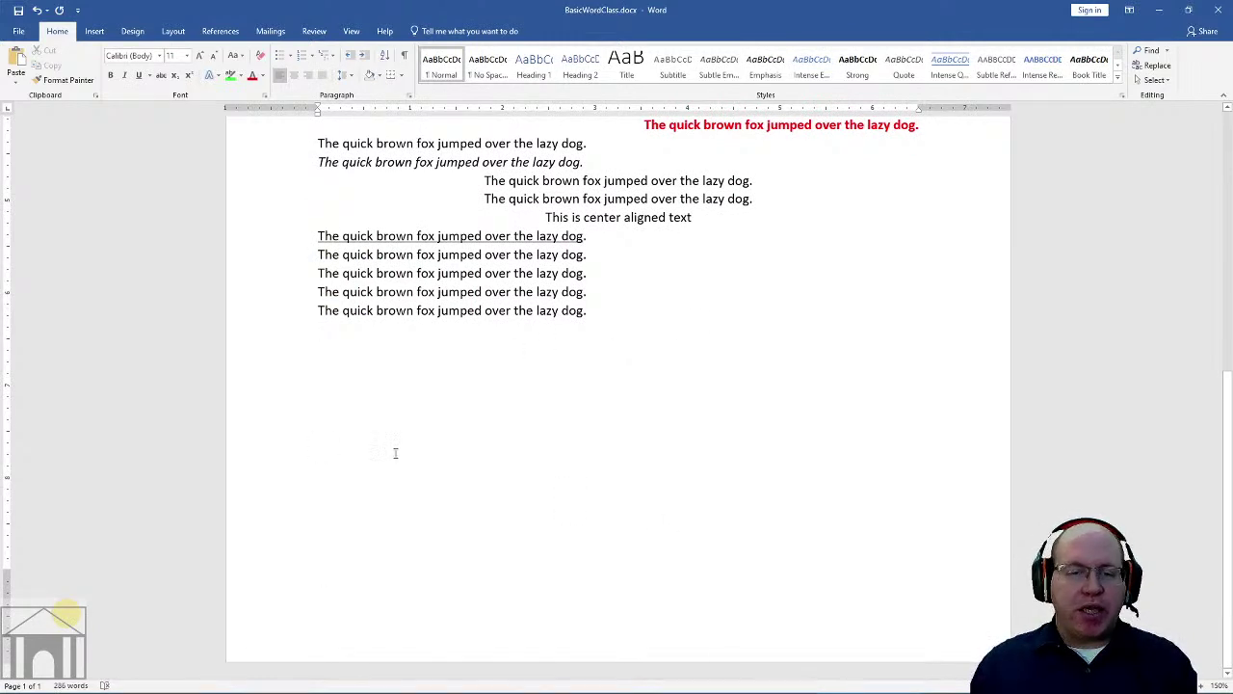
key(Return)
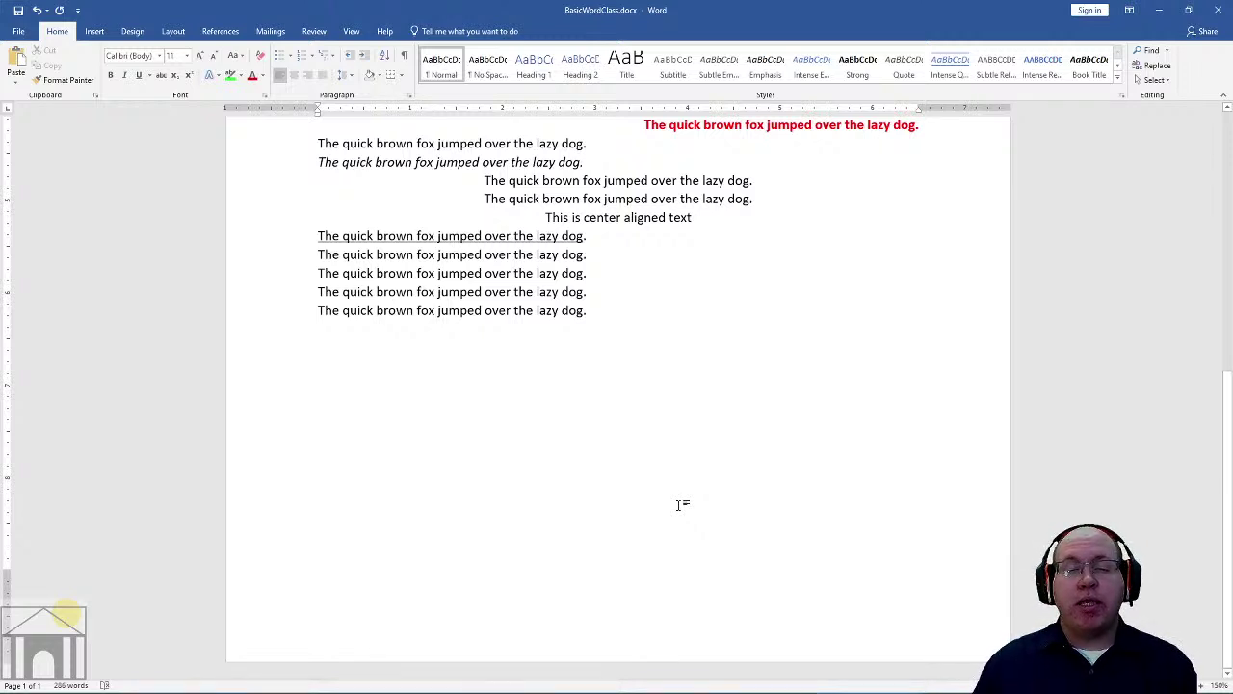
Step: Switch to the Firefox browser, load wikipedia.org in a new tab, and find and open the "Polar bear" article
mouse_move(324, 689)
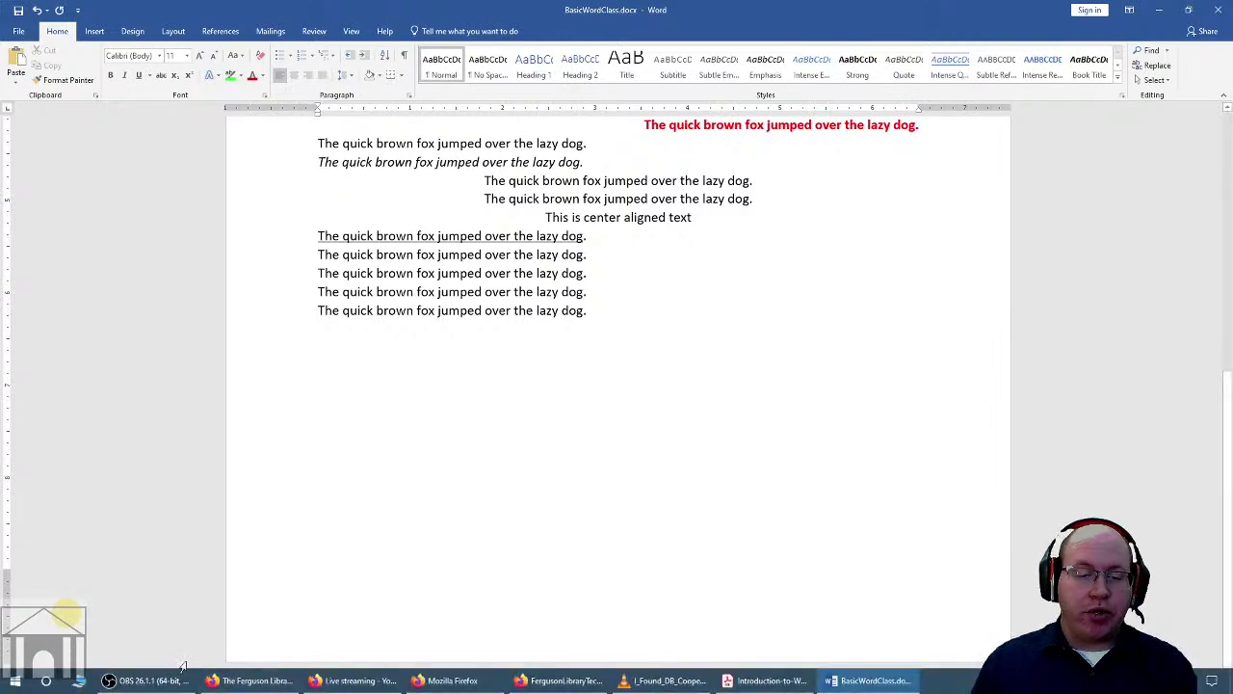
click(253, 680)
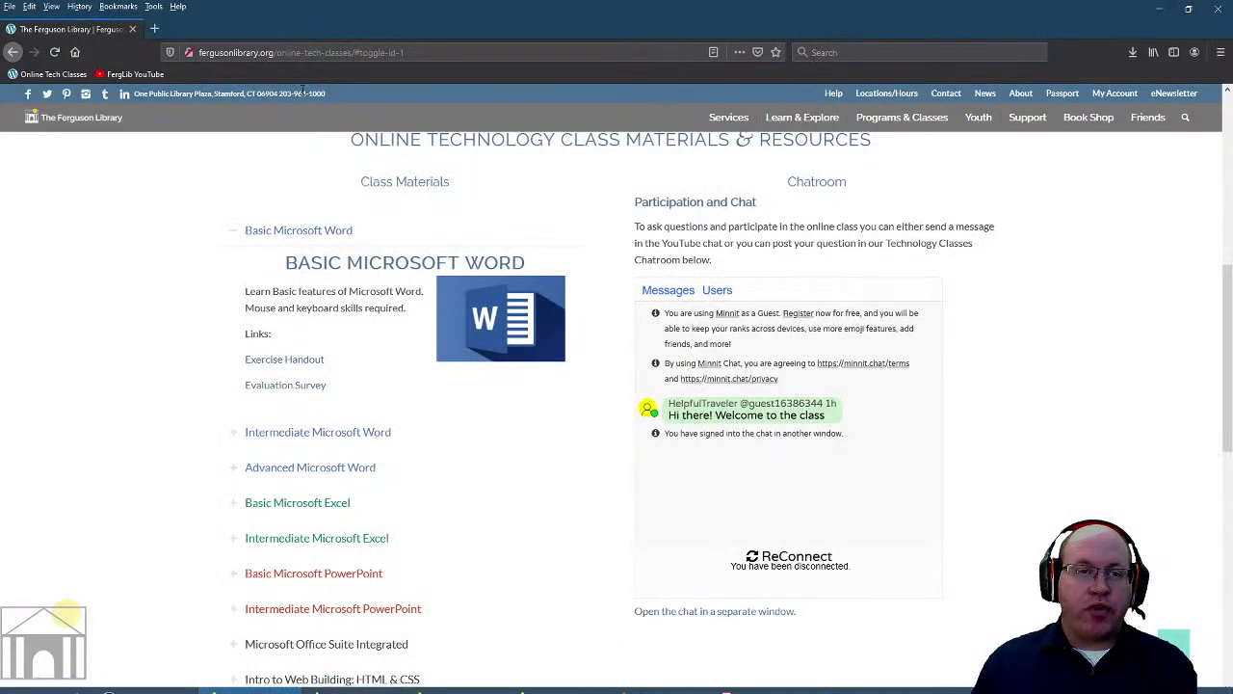
click(154, 29)
text(wiki)
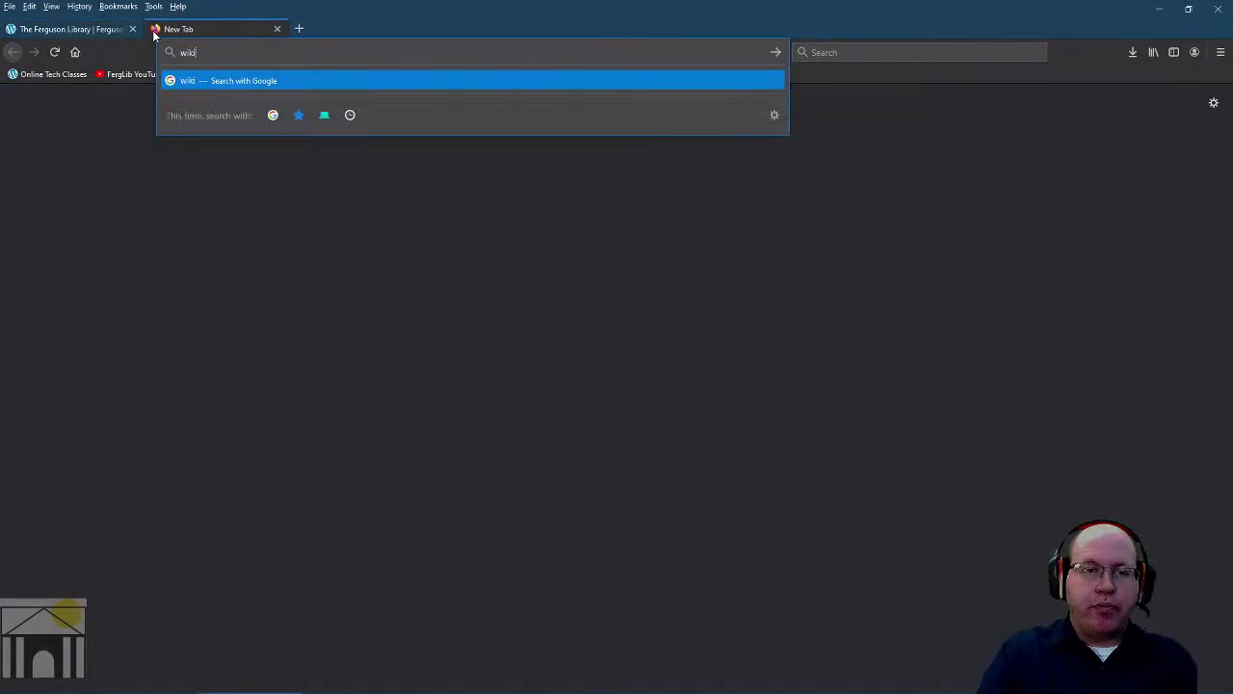
text(pedia.org)
key(Return)
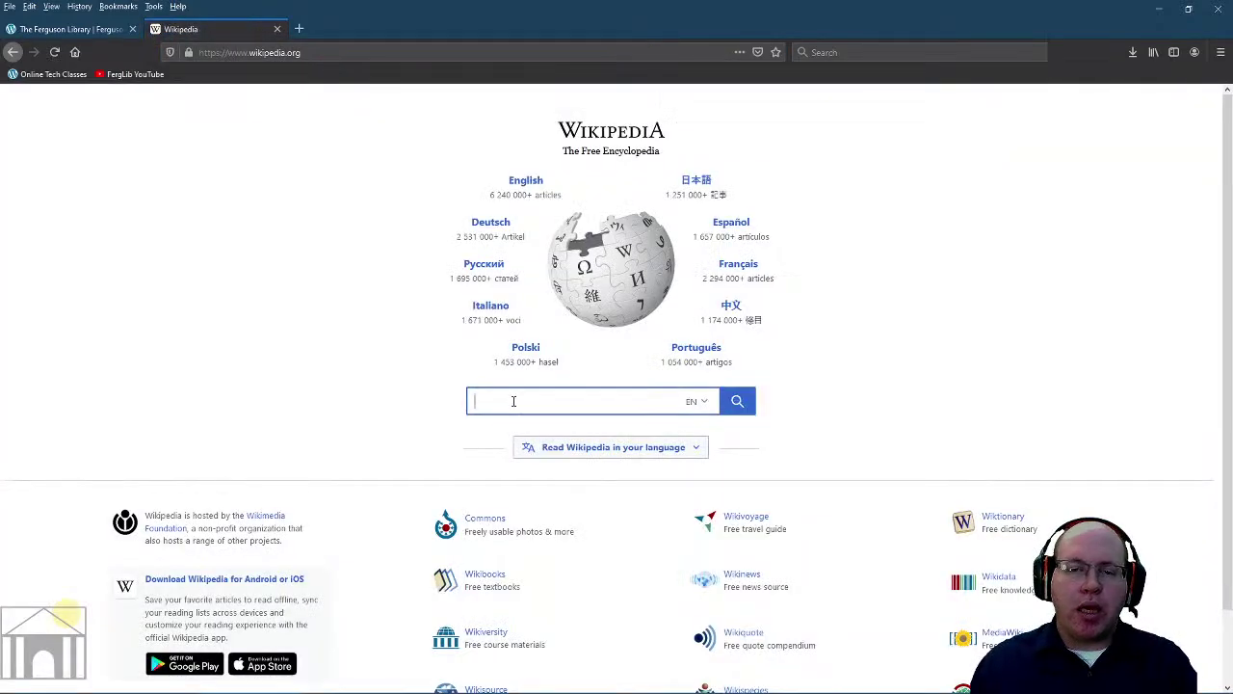
text(polar bear)
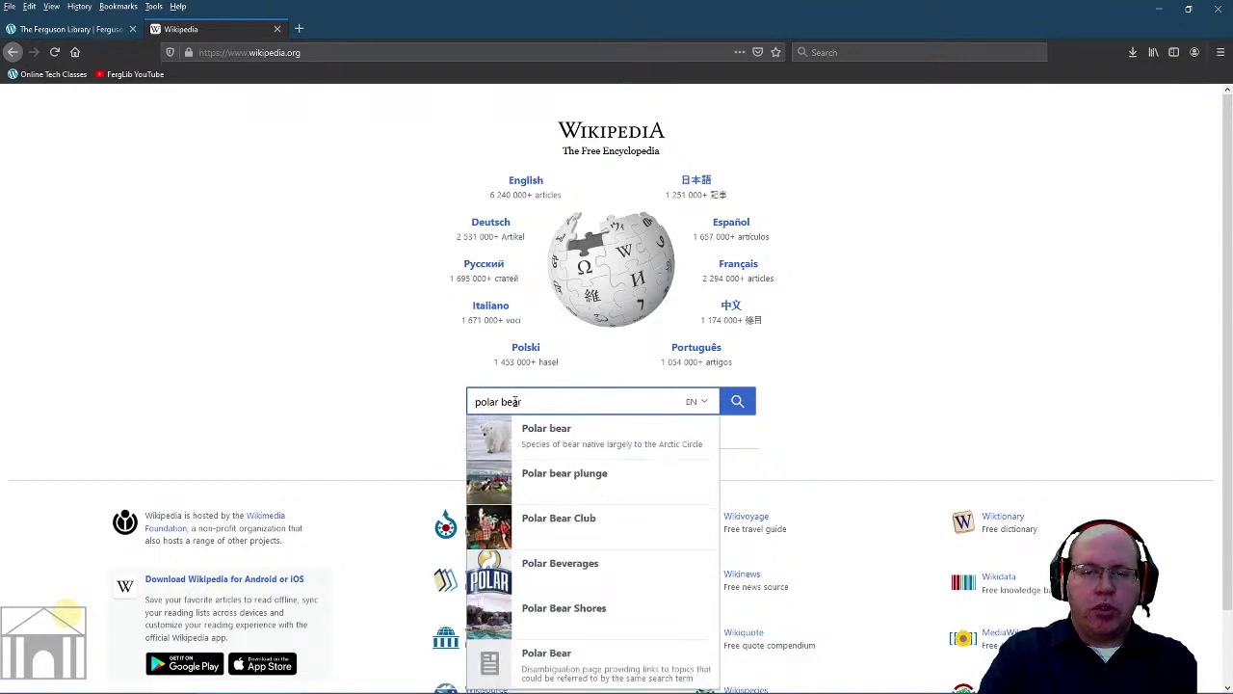
click(586, 452)
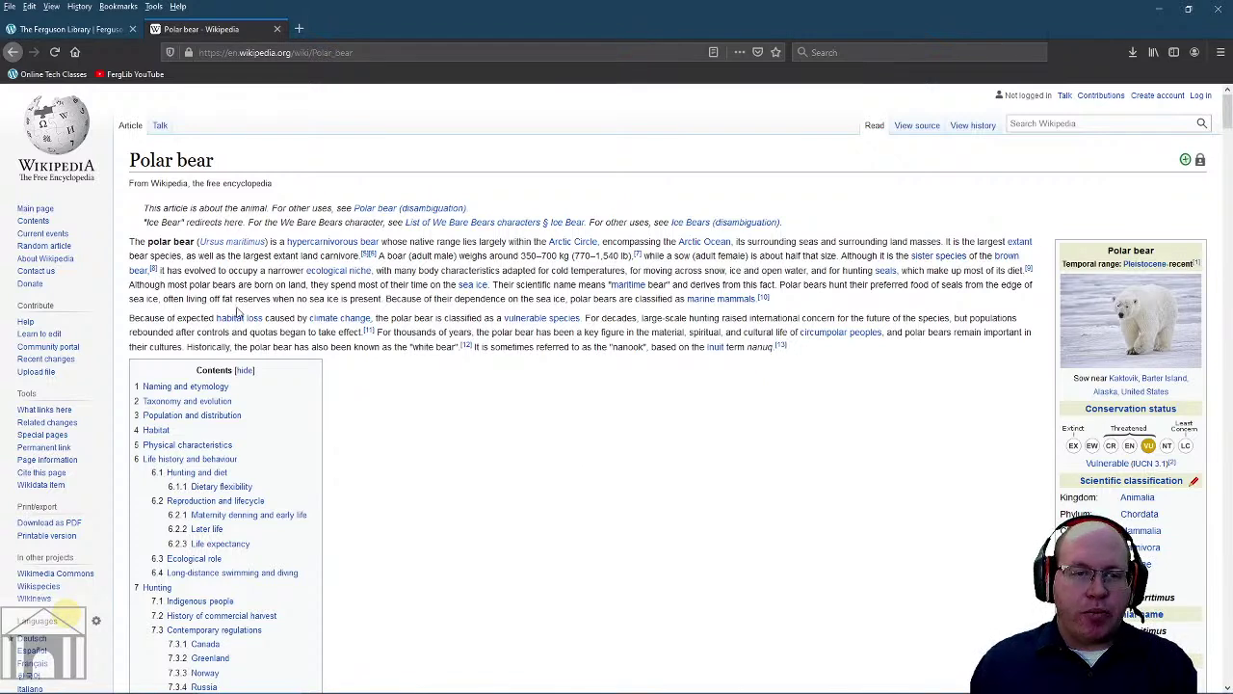
Step: Copy the Polar bear article's second introductory paragraph, from "Because of expected habitat loss" through the reference after "nanuq"
drag(128, 318, 792, 354)
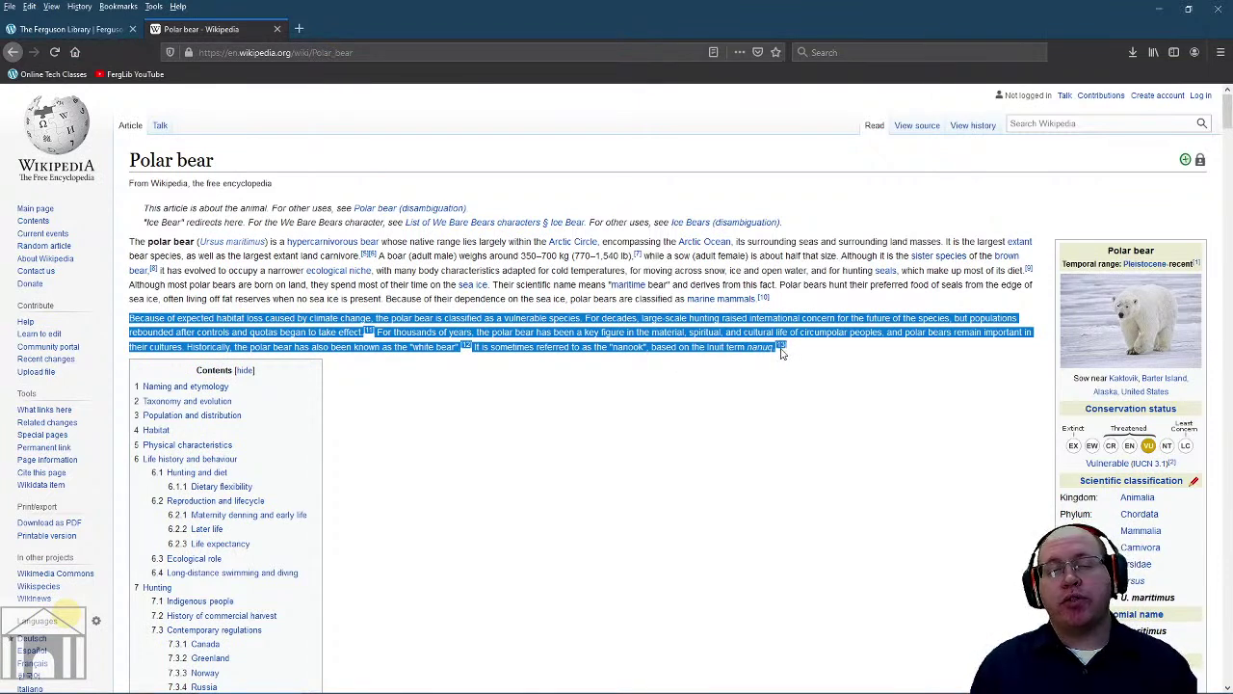
click(129, 319)
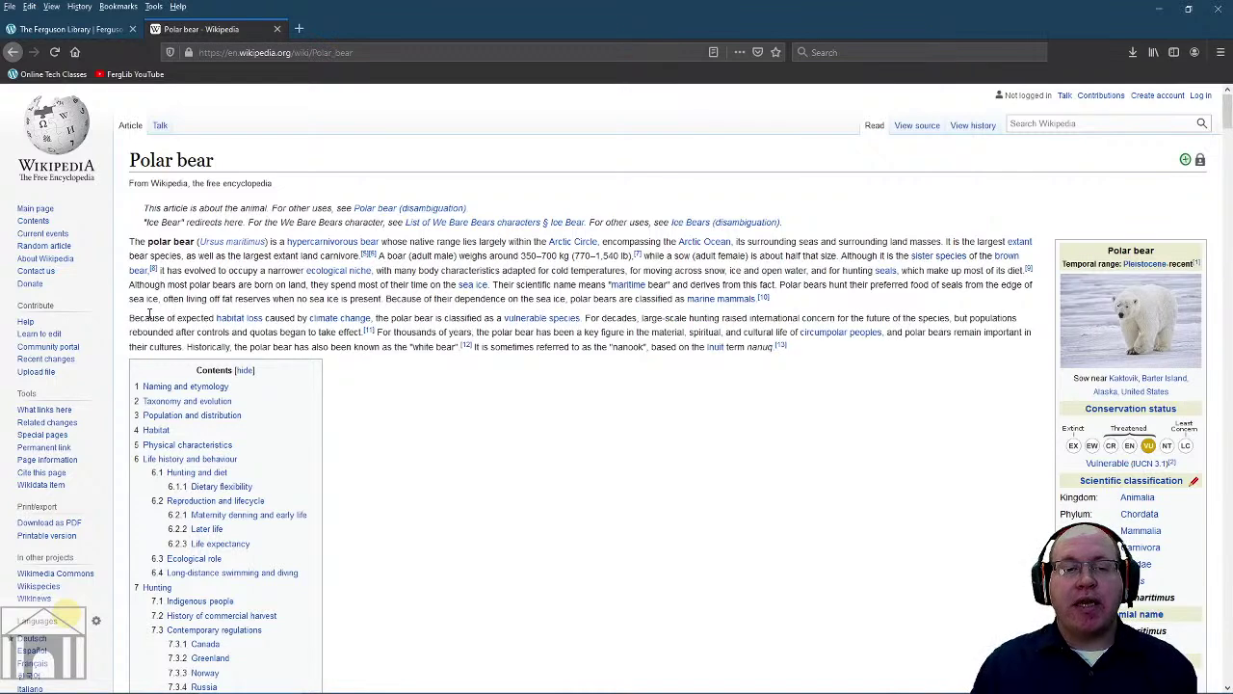
drag(129, 319, 796, 353)
key(ctrl+c)
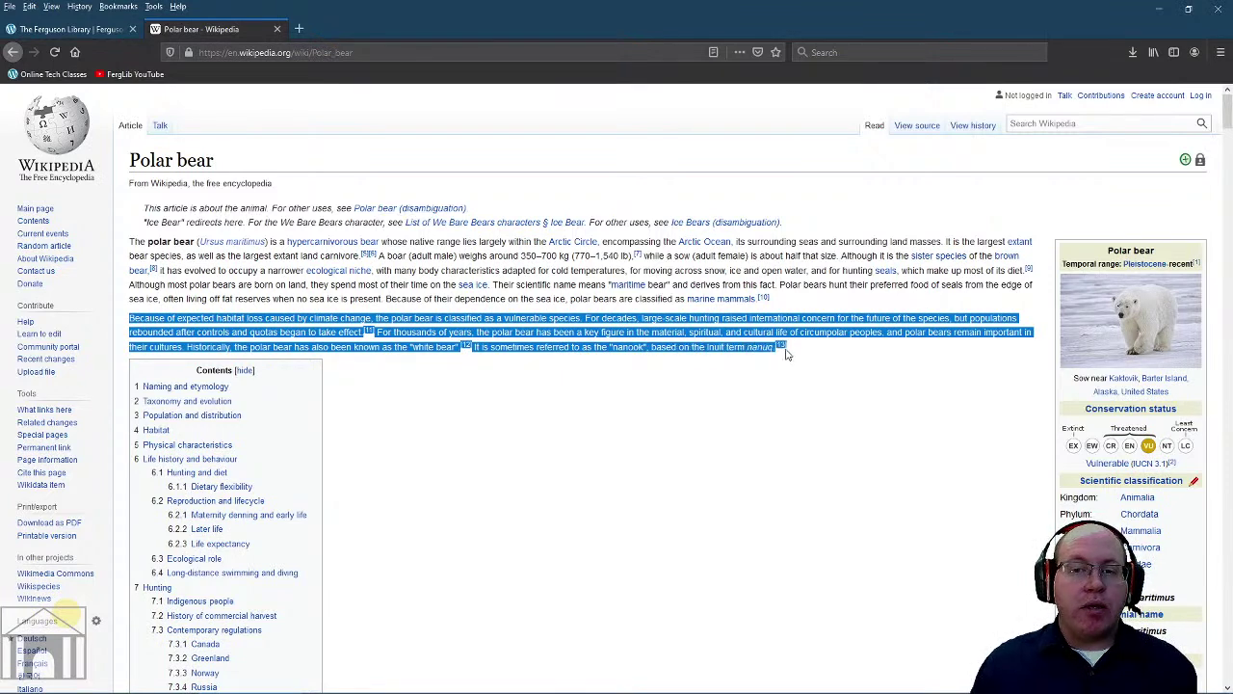
mouse_move(708, 352)
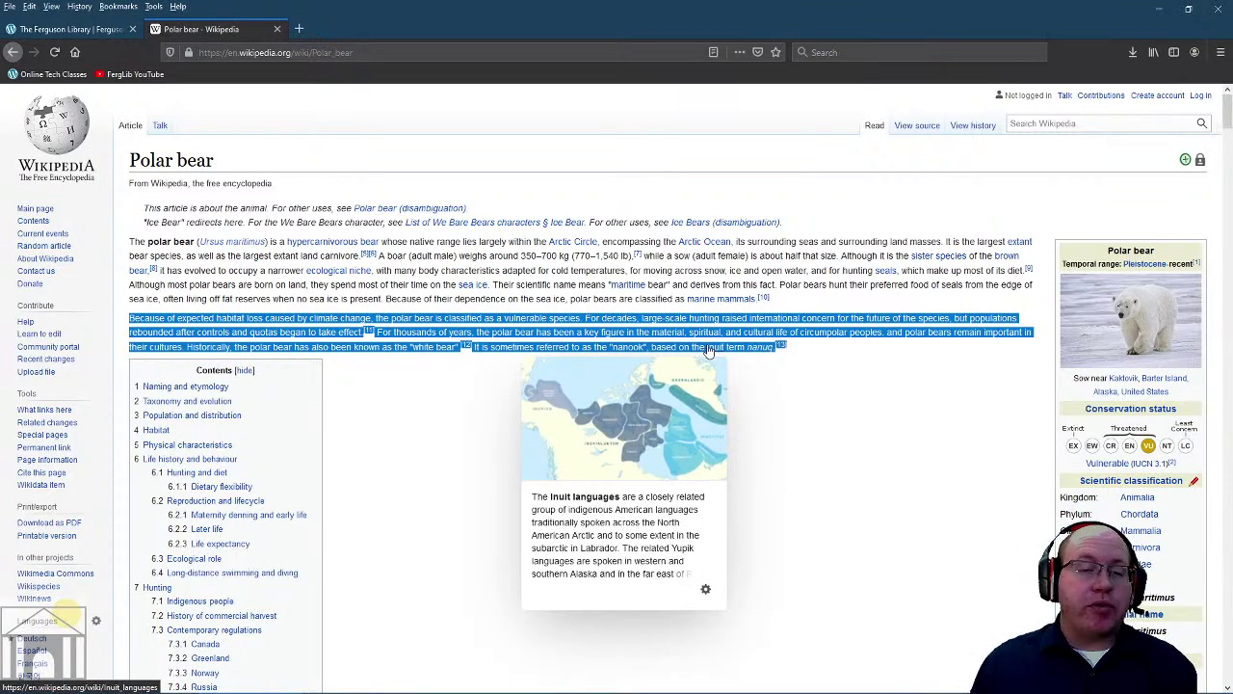
Step: Copy the selected Polar bear paragraph, switch to Word, and paste it at the end of the BasicWordClass document
click(31, 8)
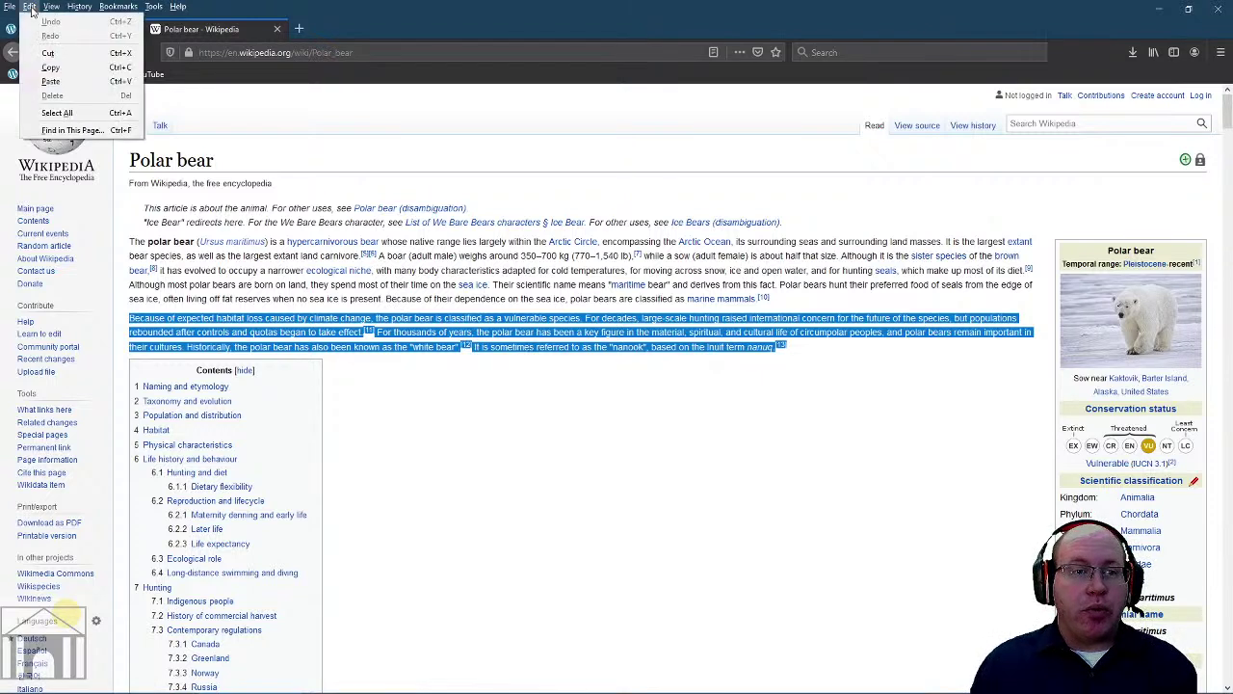
click(46, 67)
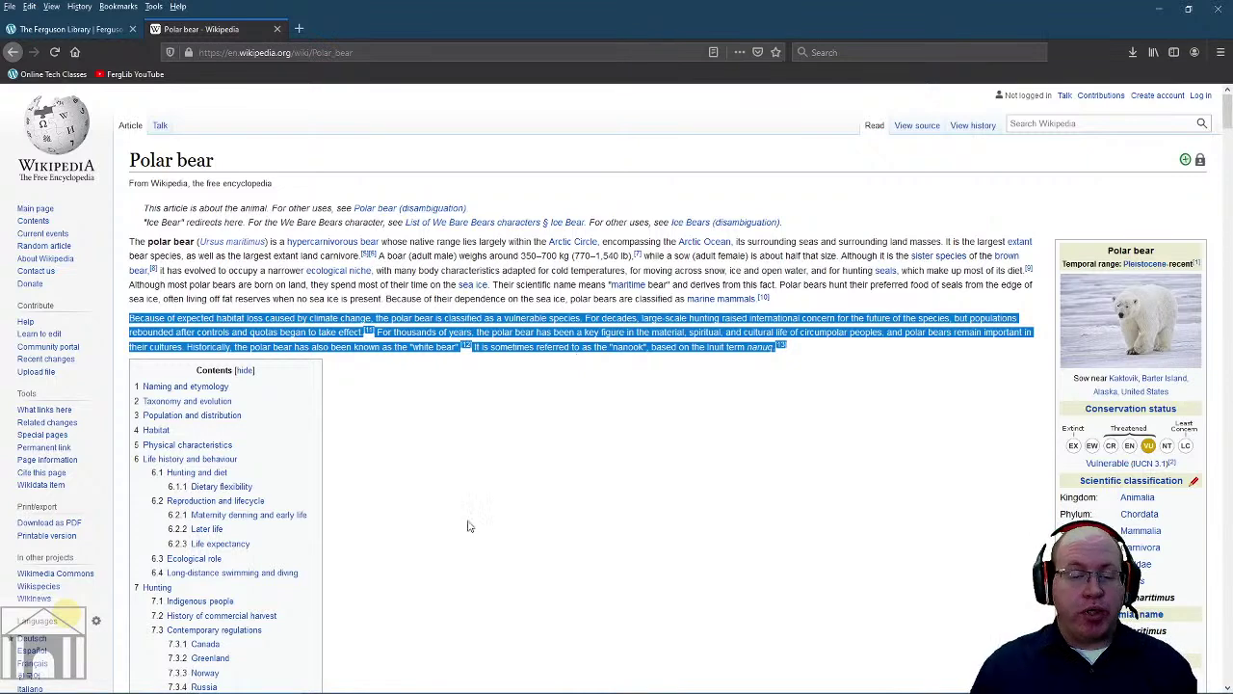
mouse_move(578, 686)
click(829, 682)
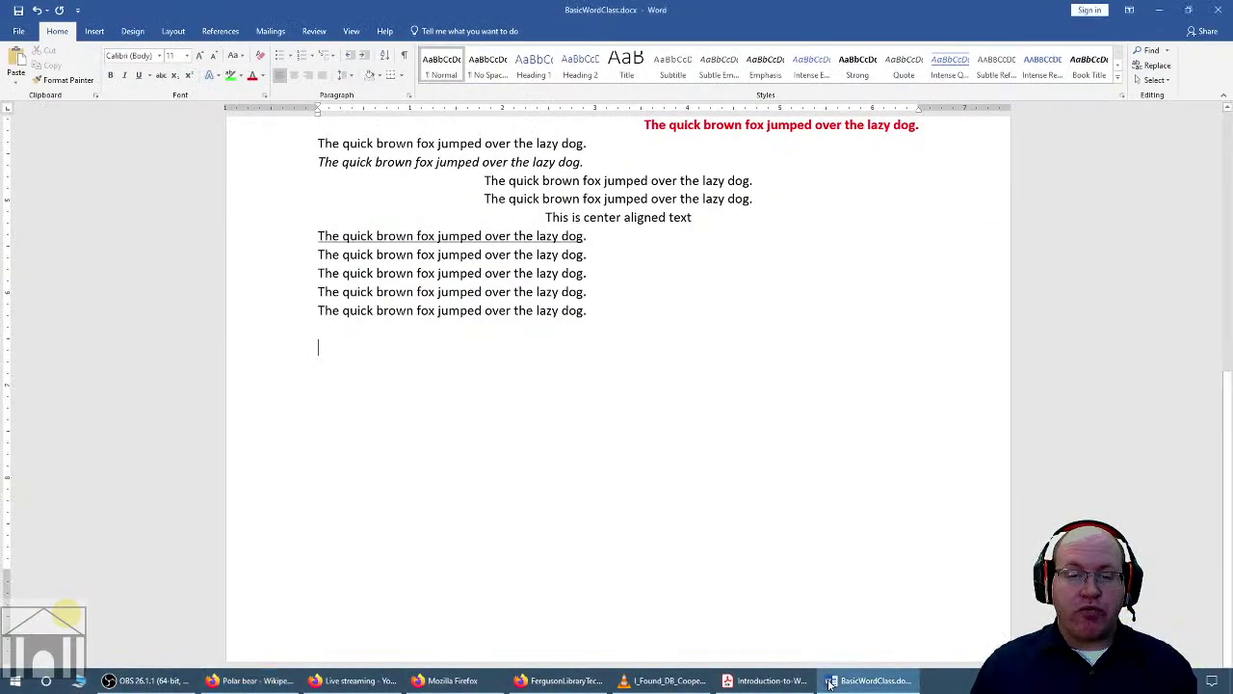
click(25, 57)
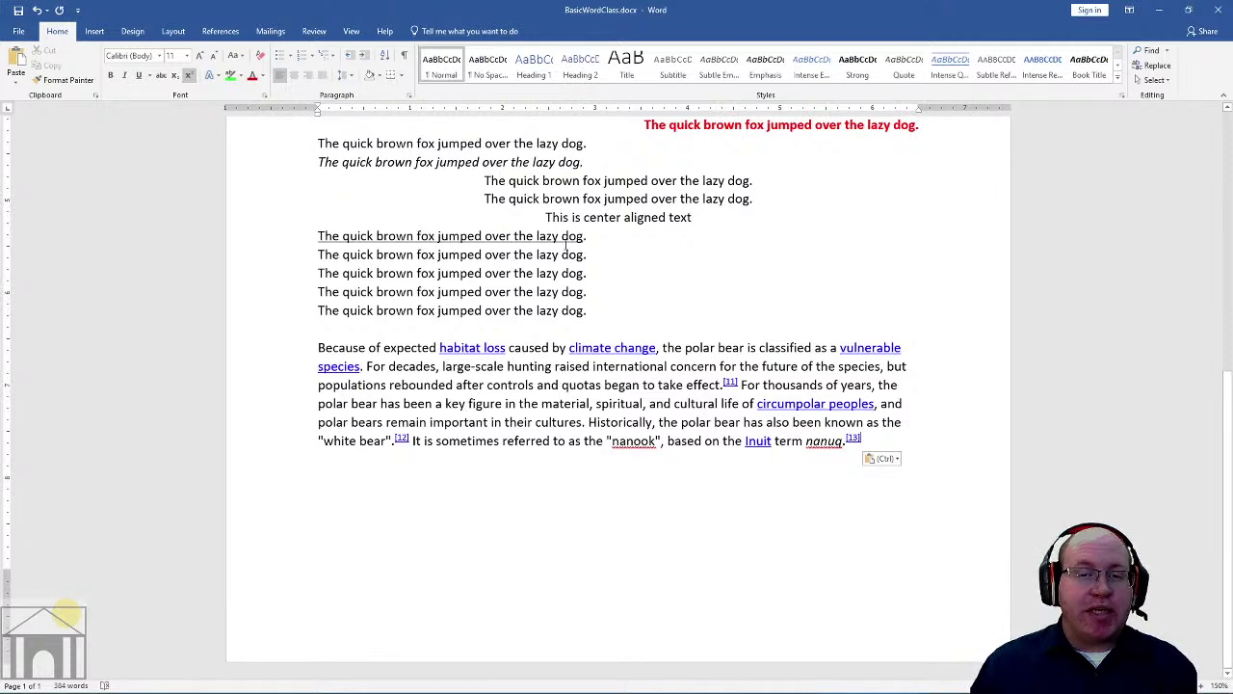
Step: Bold "after controls and" in the pasted paragraph and highlight "polar bear is" in bright green
drag(465, 384, 561, 384)
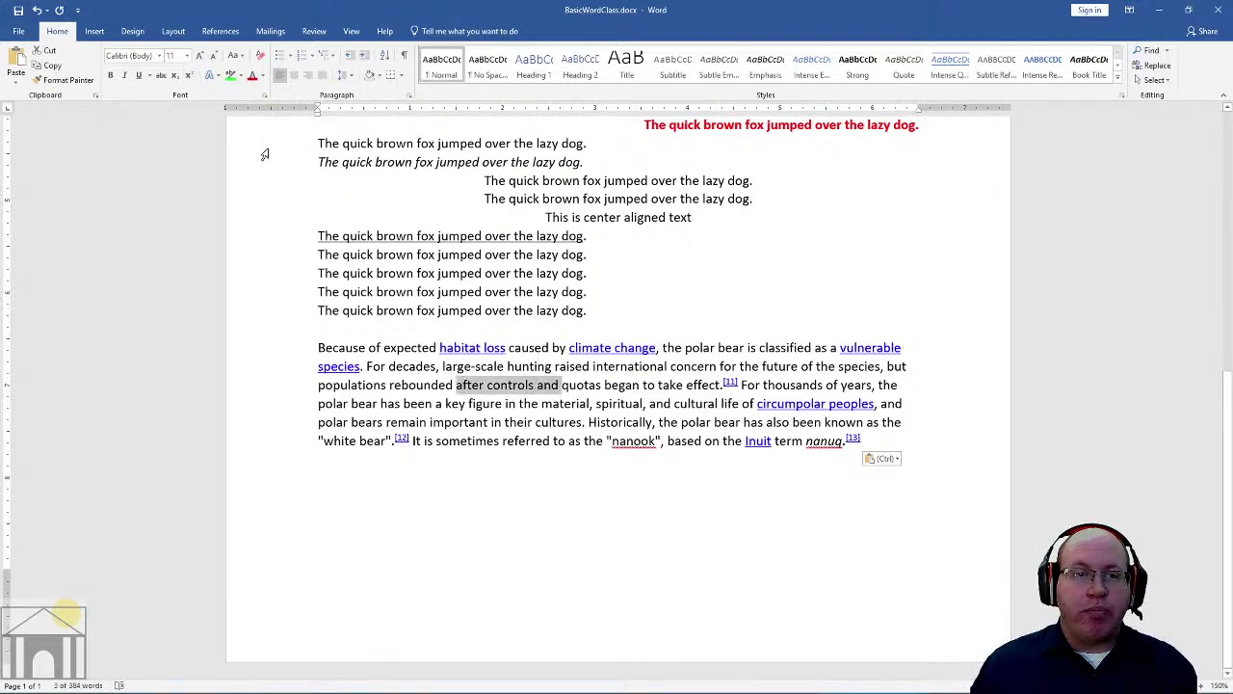
key(ctrl+b)
drag(685, 347, 758, 347)
click(230, 76)
Step: Apply the red font color to "important in their cultures" in the pasted paragraph
click(337, 339)
drag(430, 422, 582, 424)
click(252, 75)
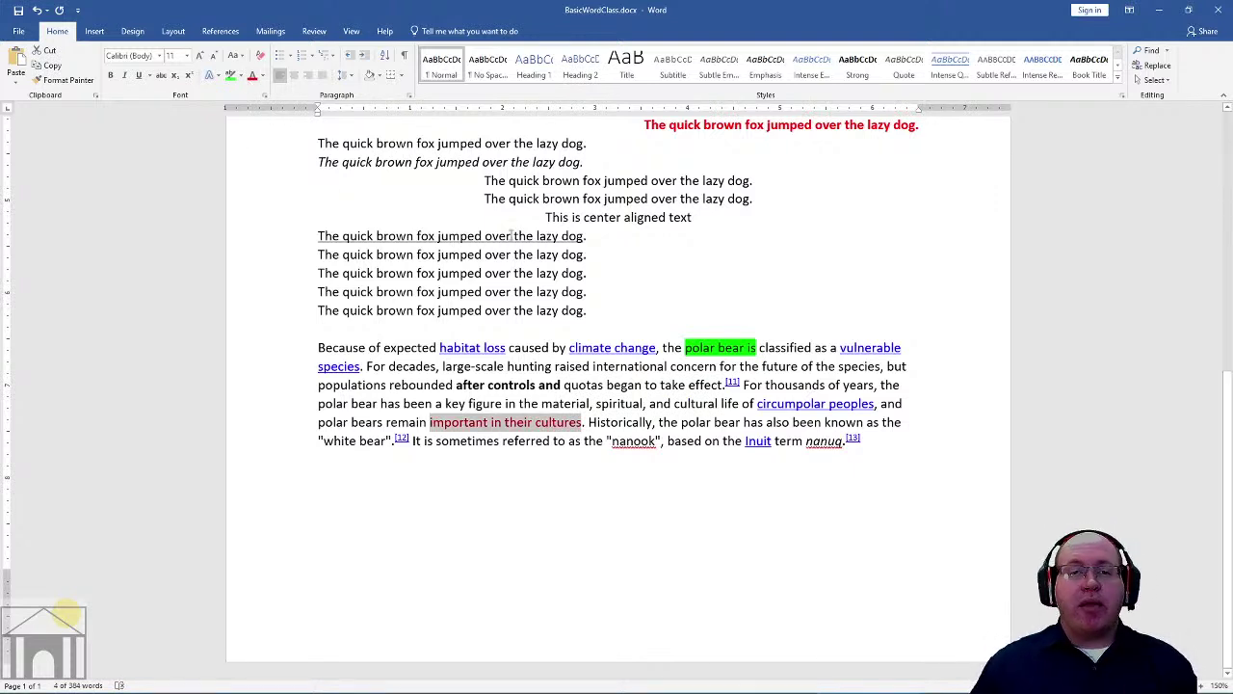
Step: Try right and center alignment on the polar bear paragraph and return it to left alignment
click(309, 75)
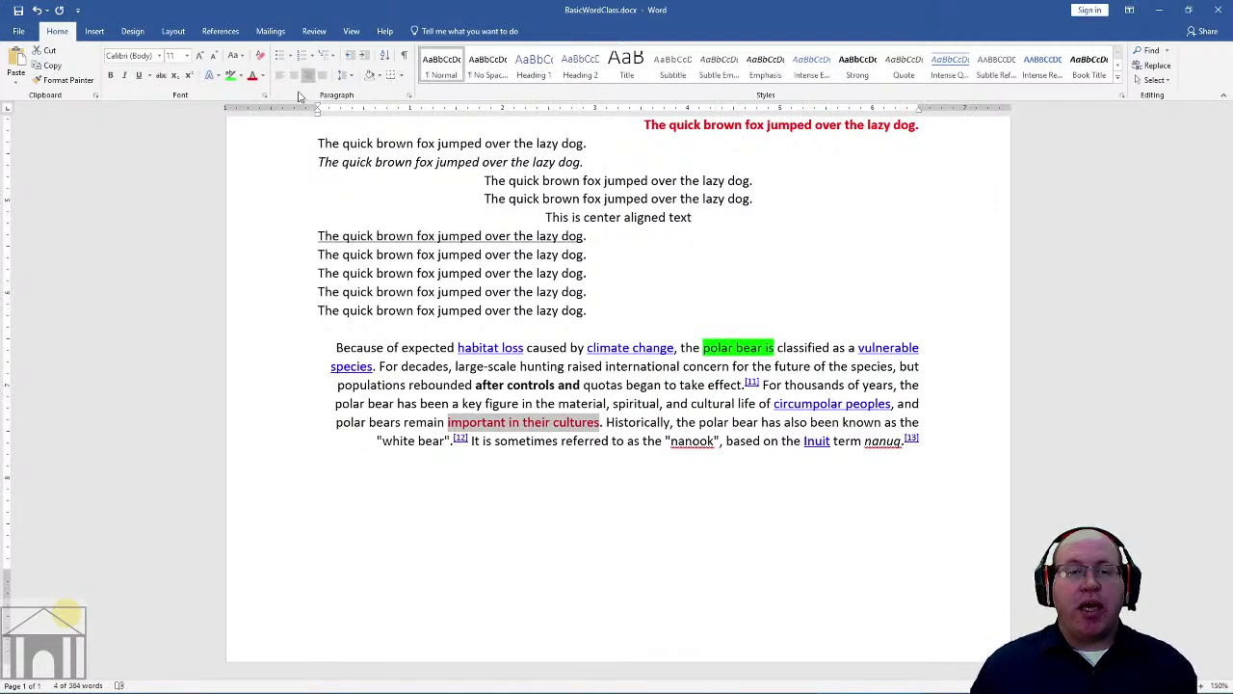
click(280, 75)
click(294, 75)
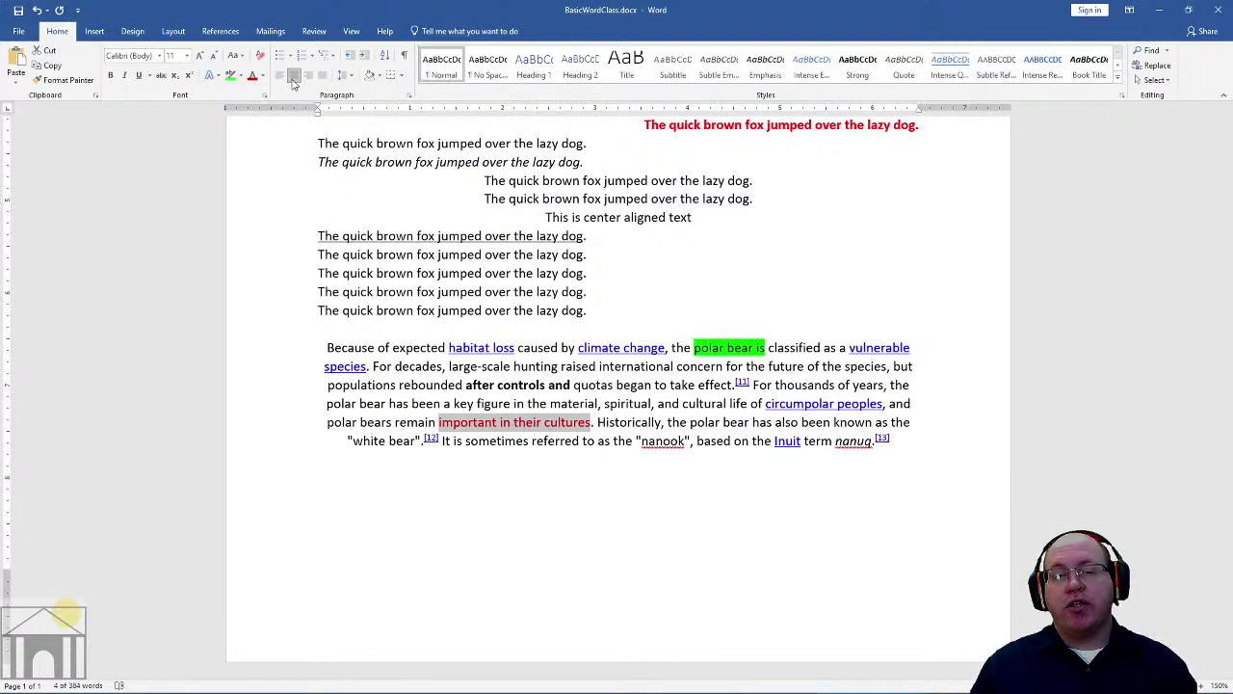
click(282, 77)
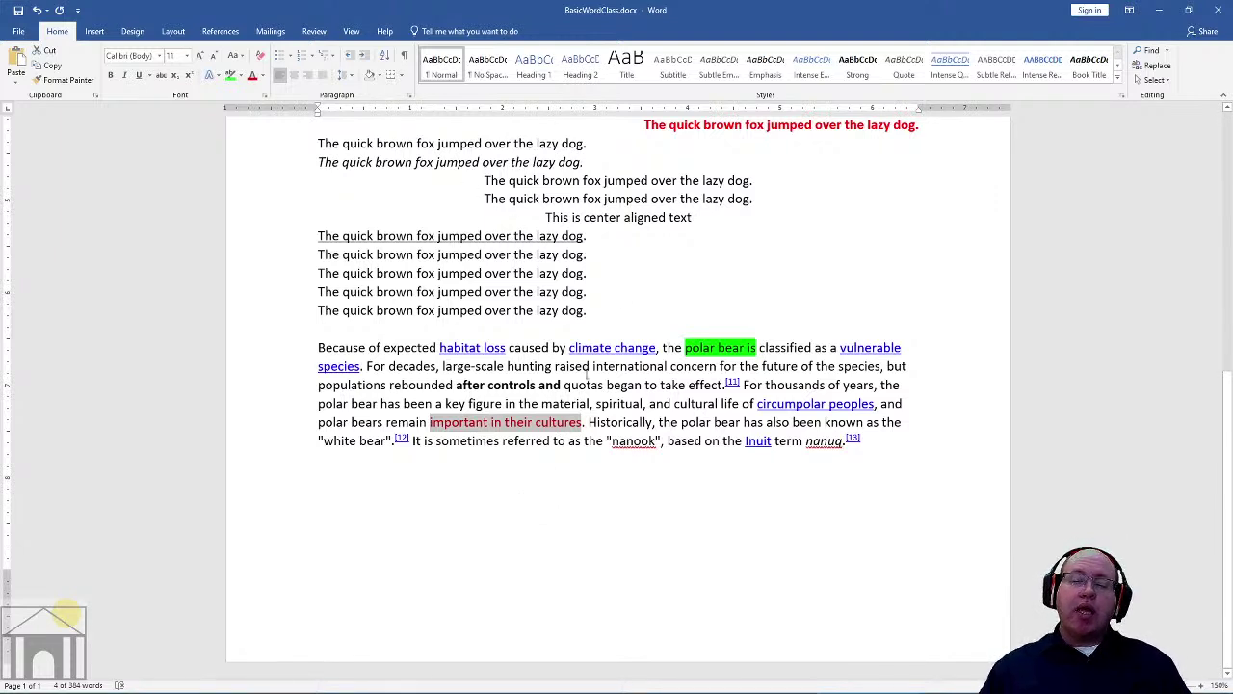
Step: Set the line spacing of the whole polar bear paragraph to 2.0
click(619, 404)
drag(868, 450, 326, 352)
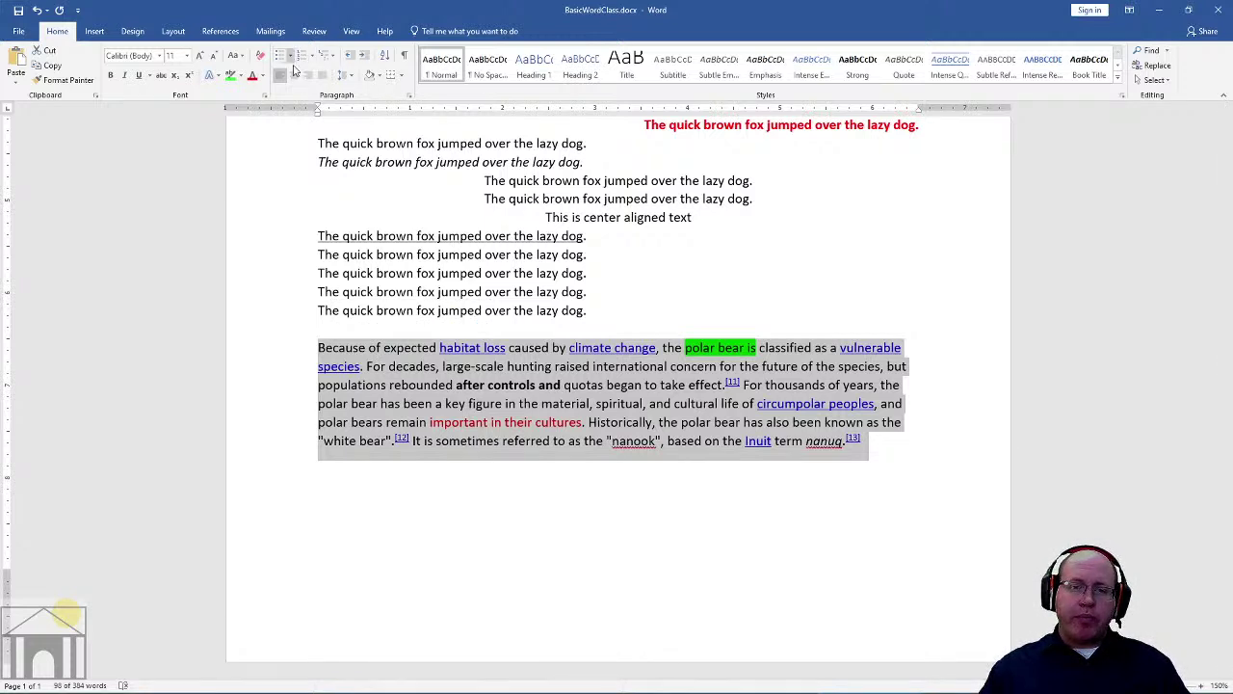
click(346, 77)
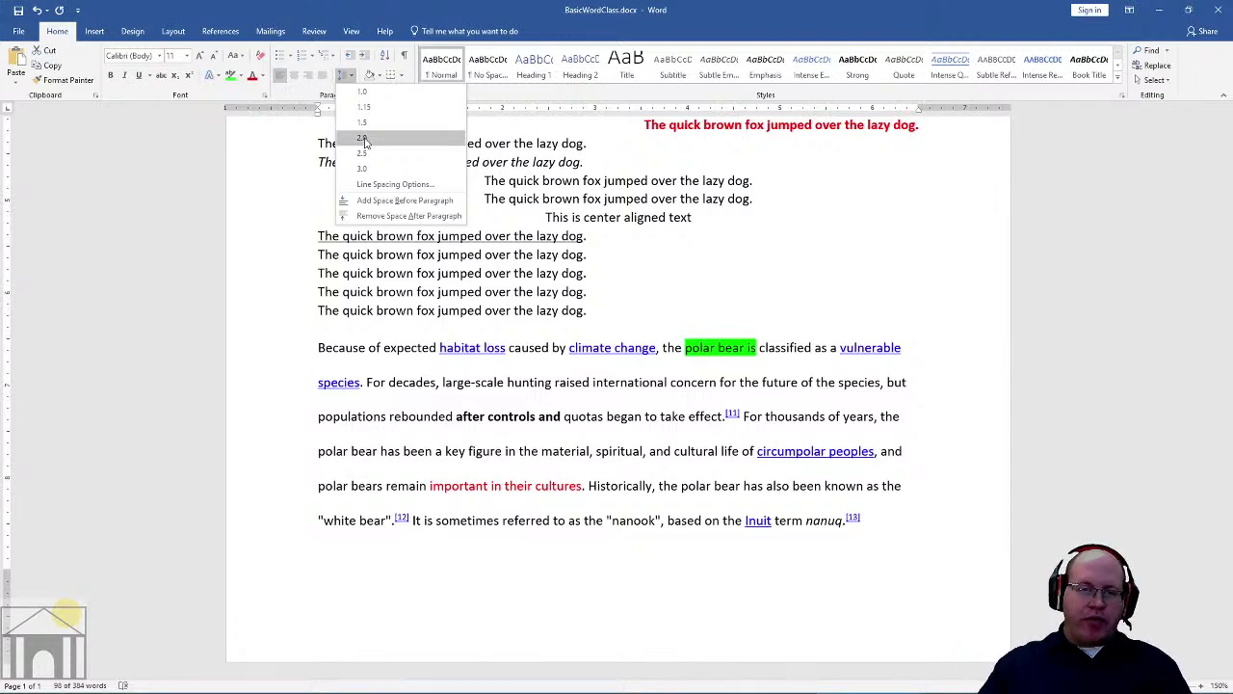
click(364, 141)
click(567, 398)
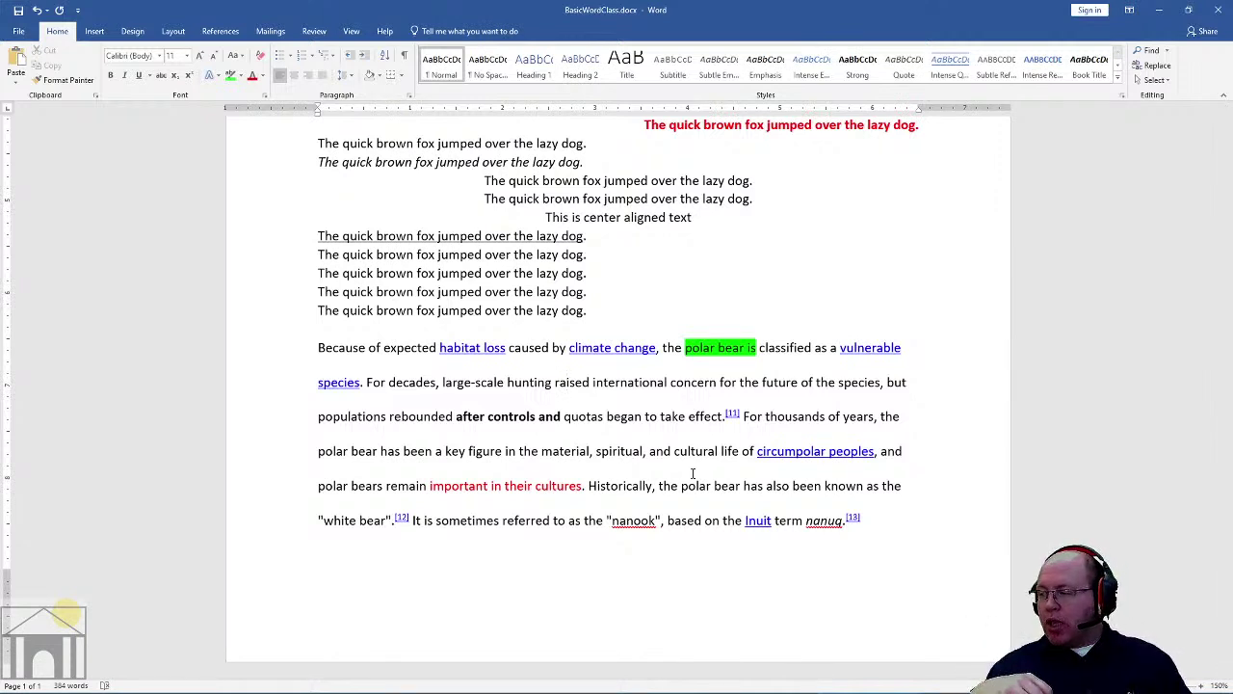
Step: Undo the polar bear paragraph's line spacing change and redo it
click(889, 537)
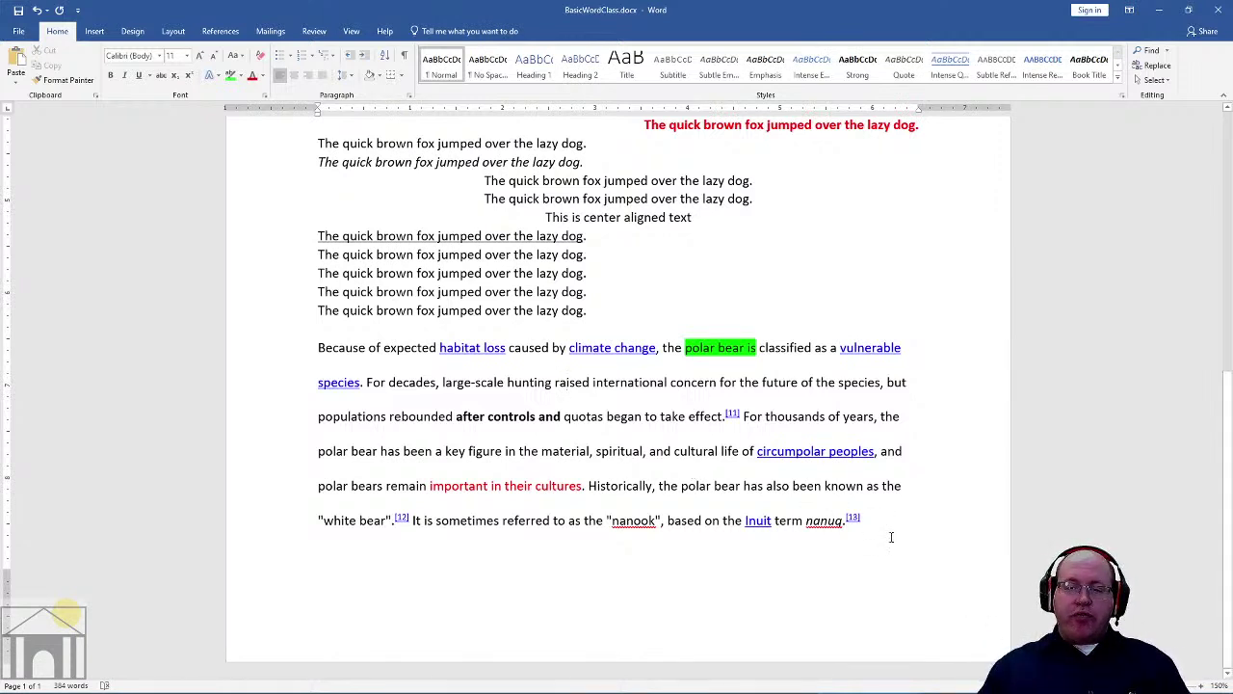
shift+click(686, 486)
click(738, 575)
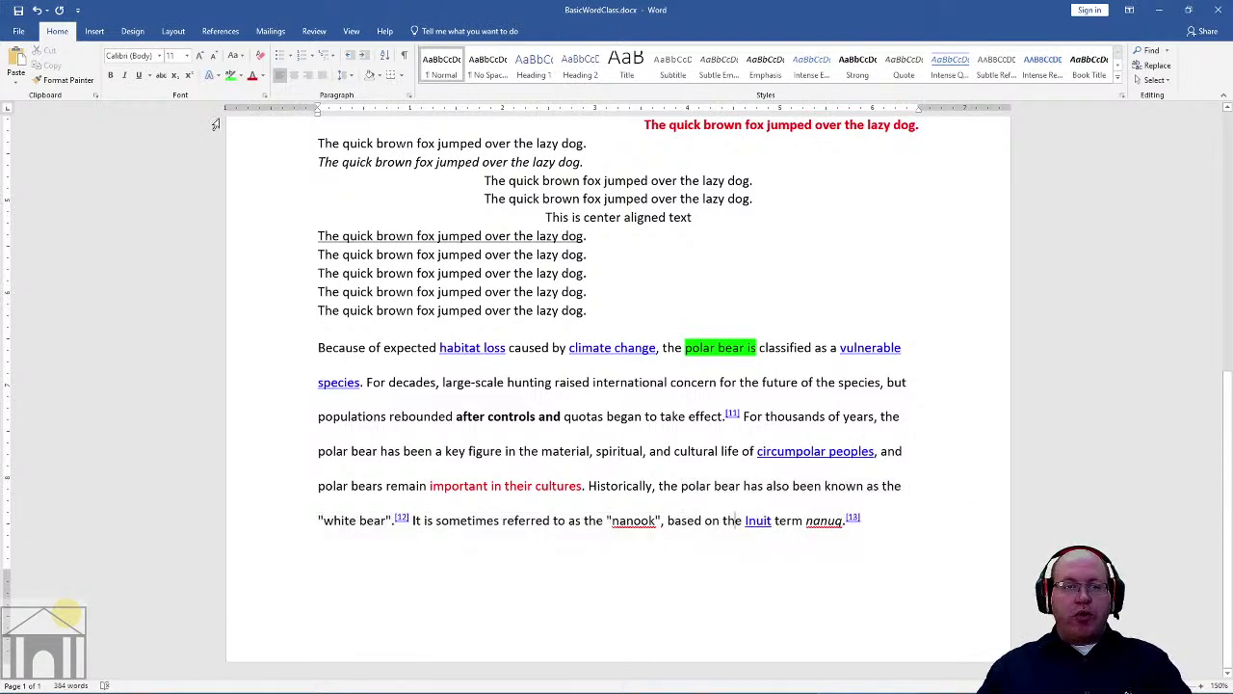
click(39, 11)
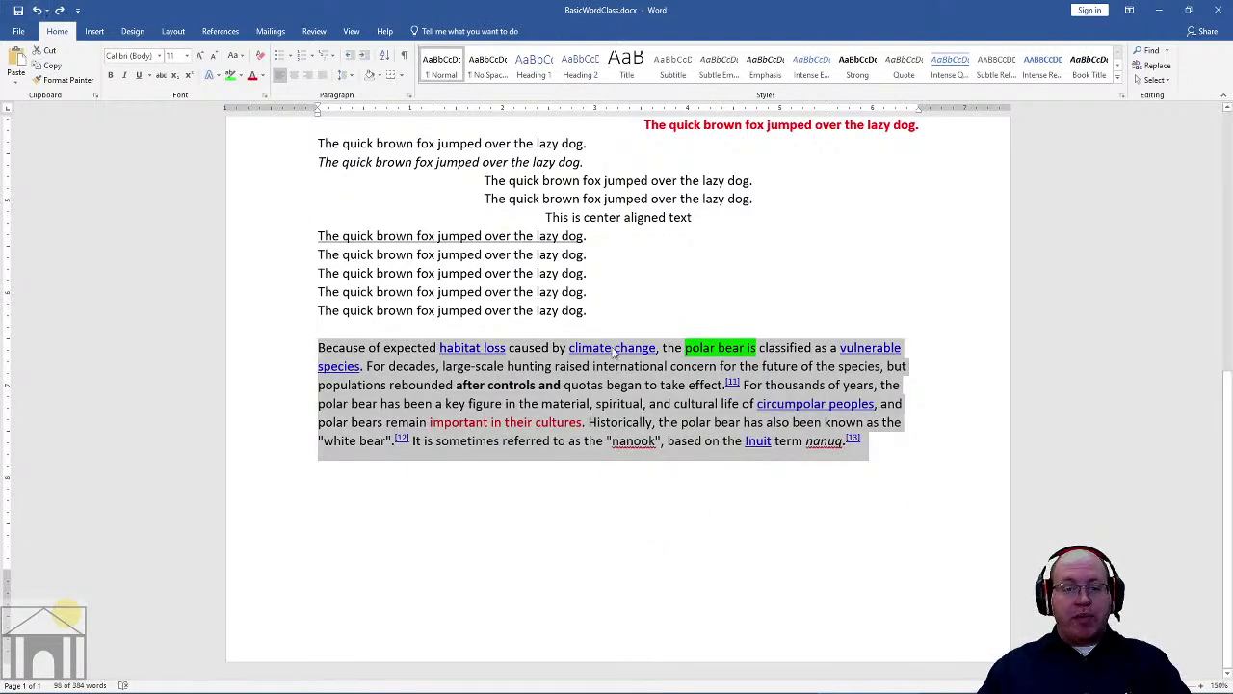
click(59, 9)
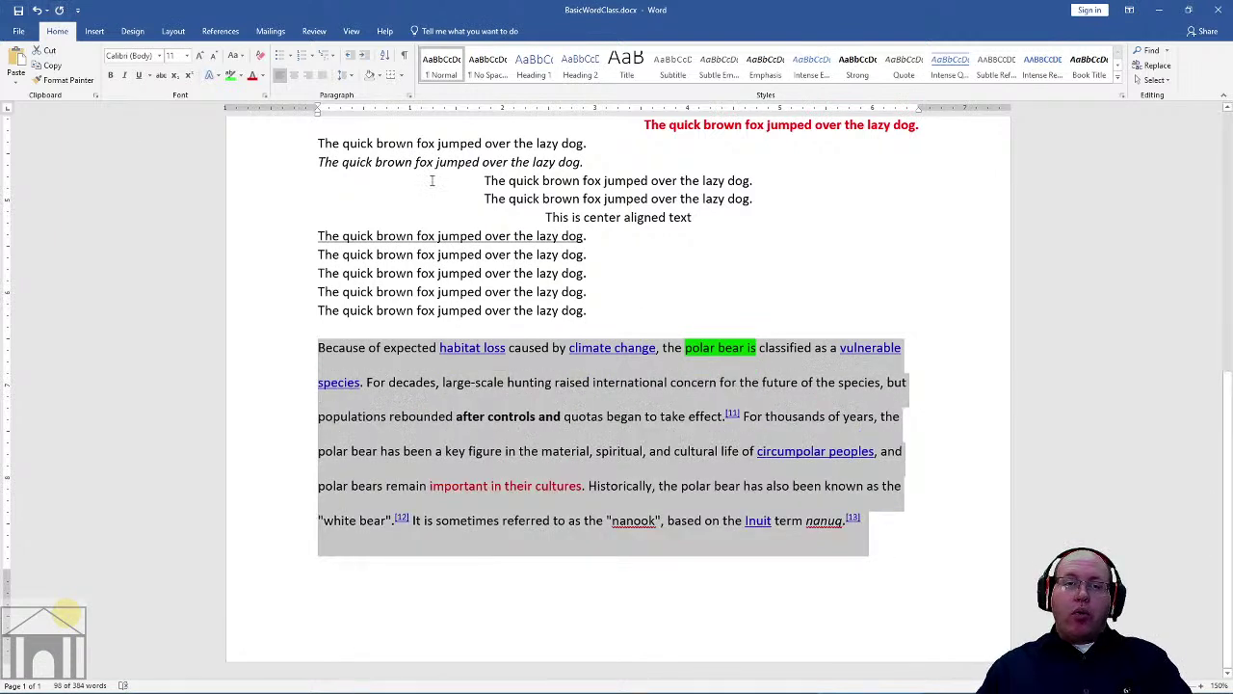
Step: Try line spacing 3.0 on the polar bear paragraph and set it to 1.0 instead
click(345, 75)
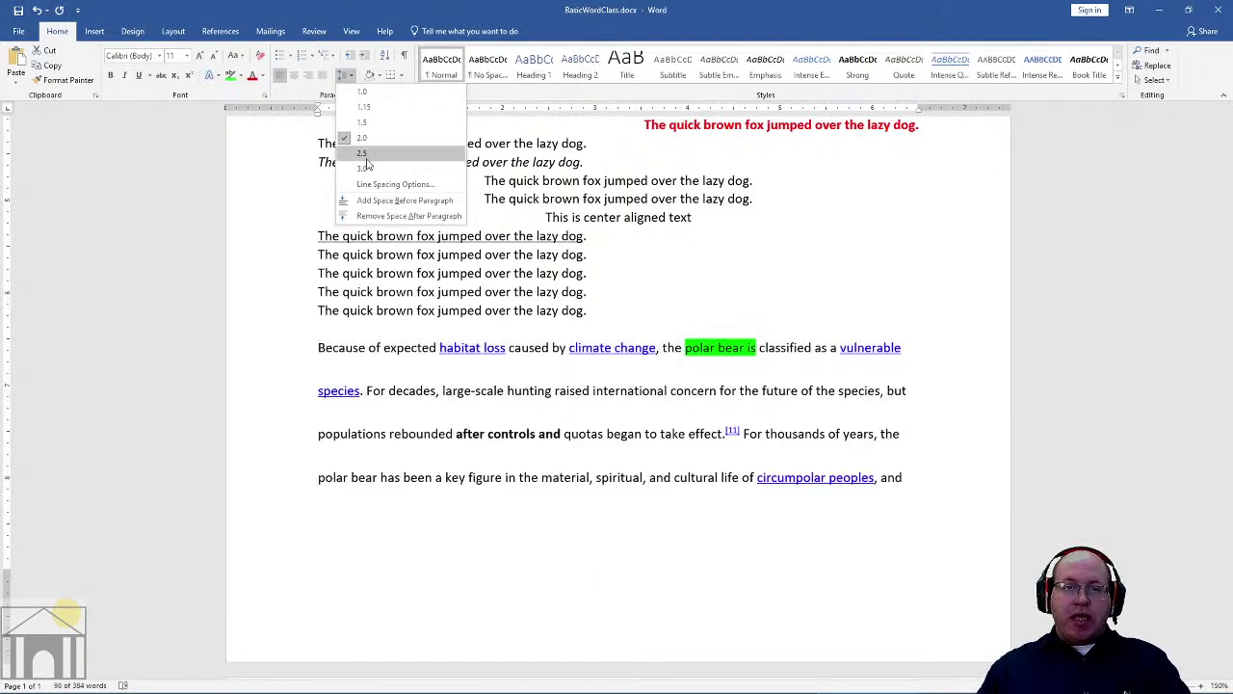
click(362, 168)
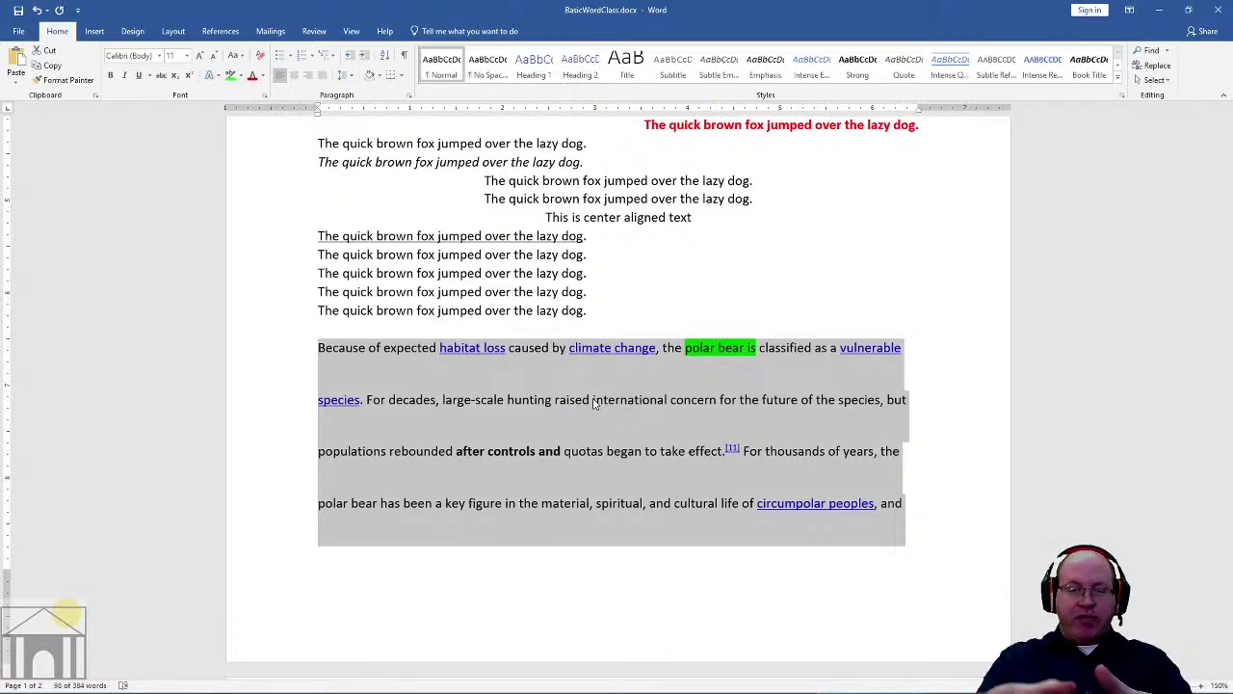
click(347, 75)
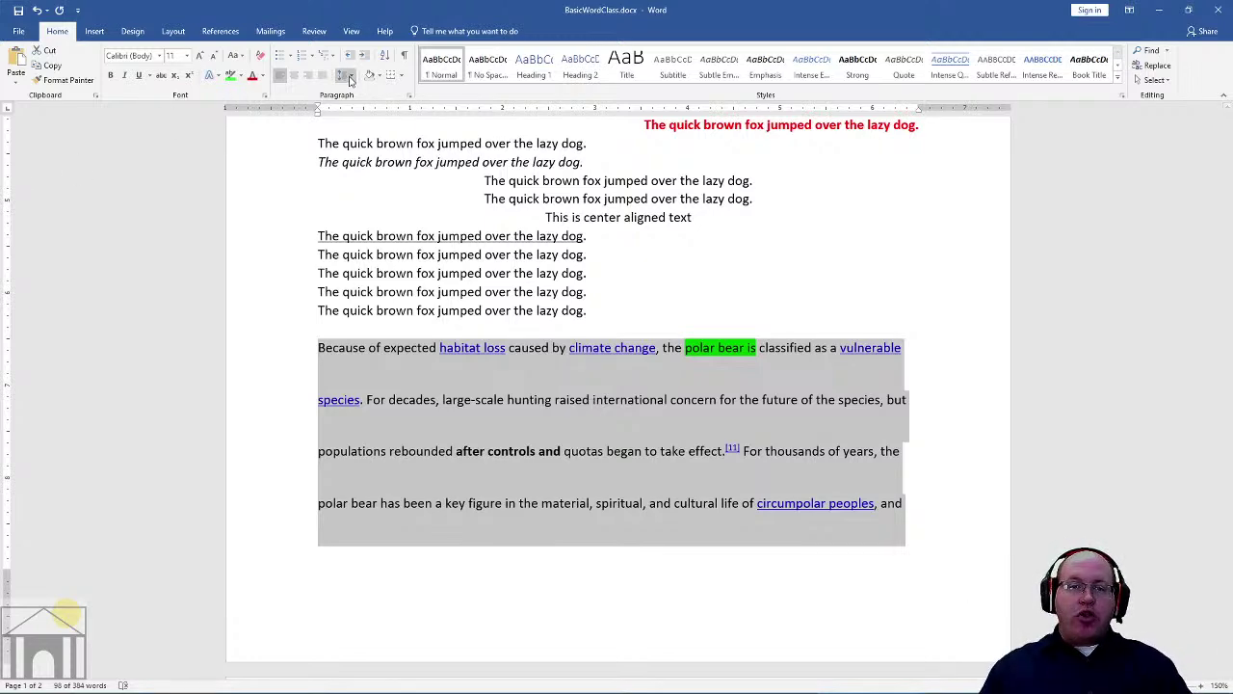
click(358, 92)
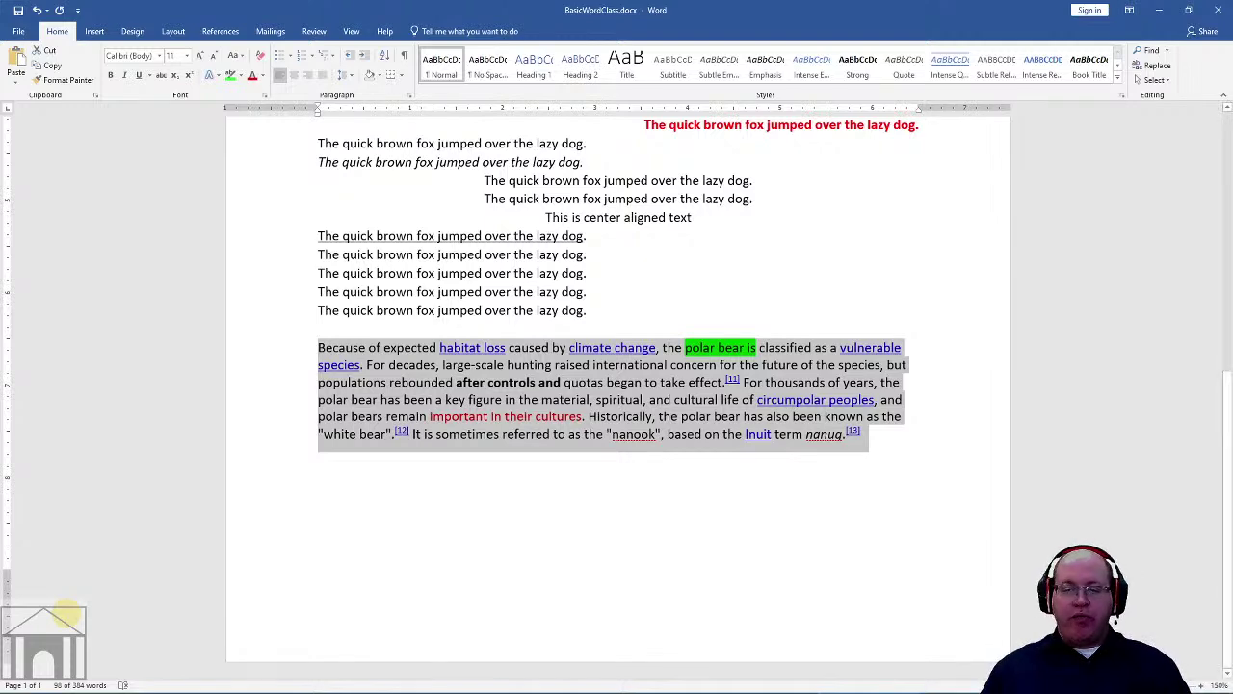
Step: Switch to the Introduction-to-Word handout in Adobe Acrobat Reader and review exercises 11 to 14 on page 3
click(745, 680)
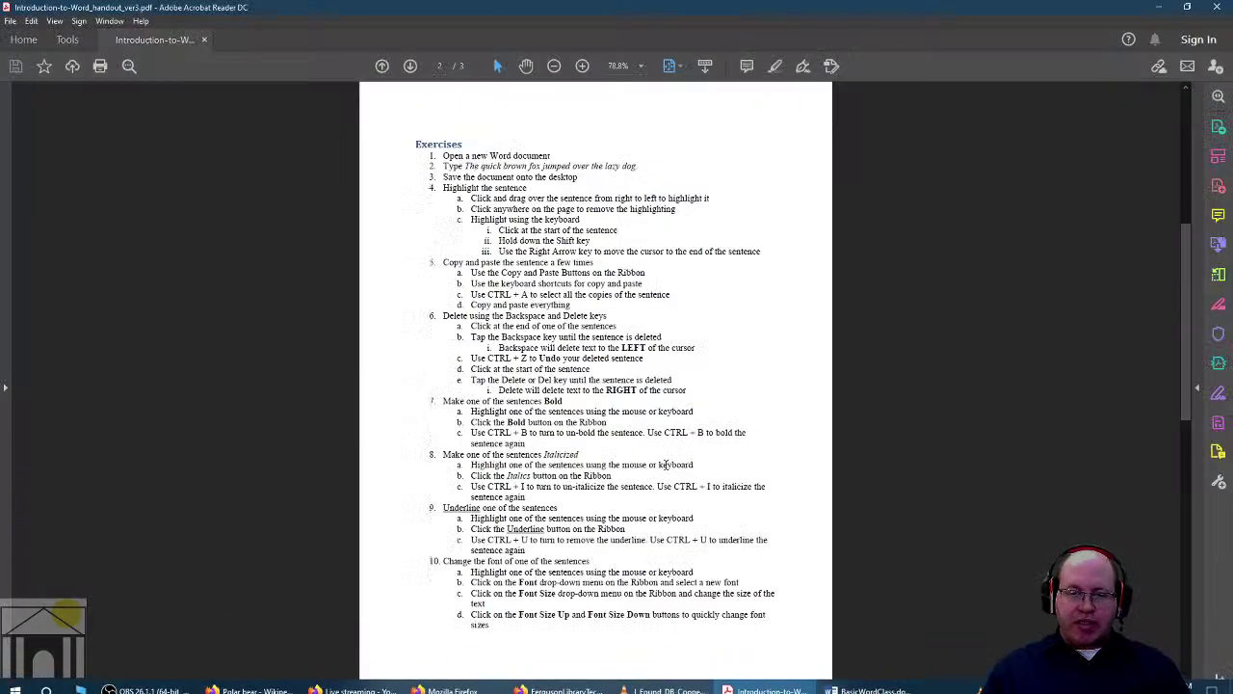
scroll(479, 202, down, 3)
drag(480, 205, 578, 209)
click(616, 213)
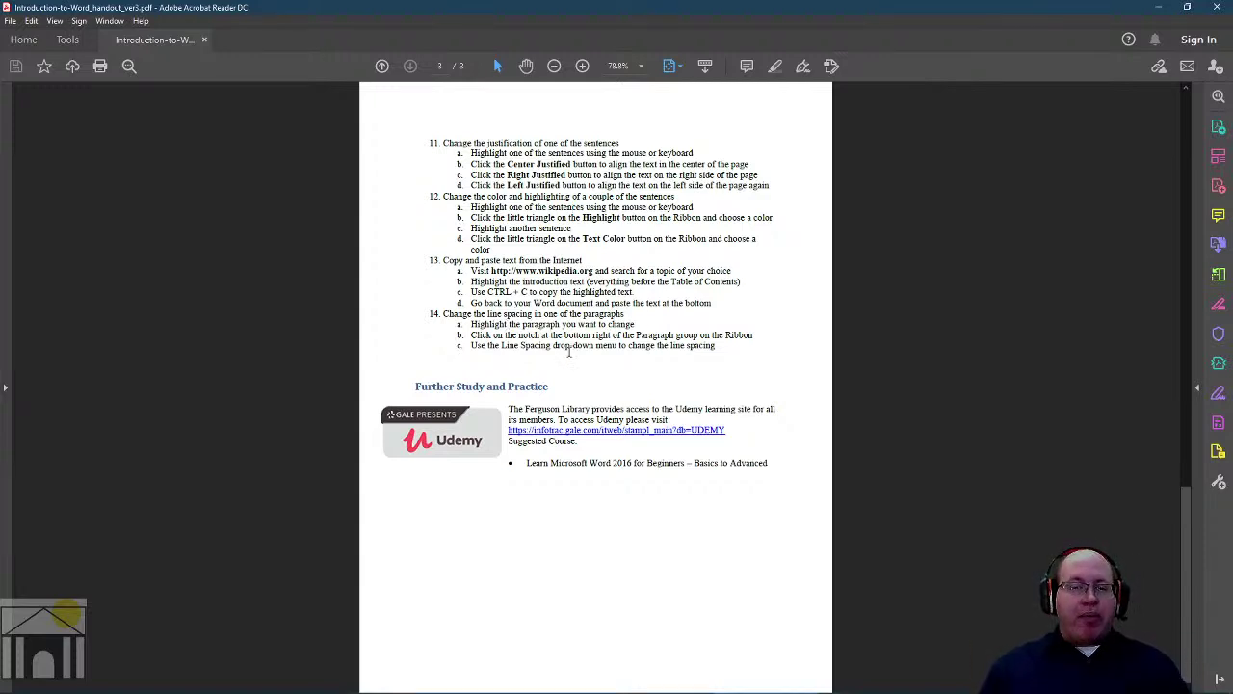
mouse_move(512, 684)
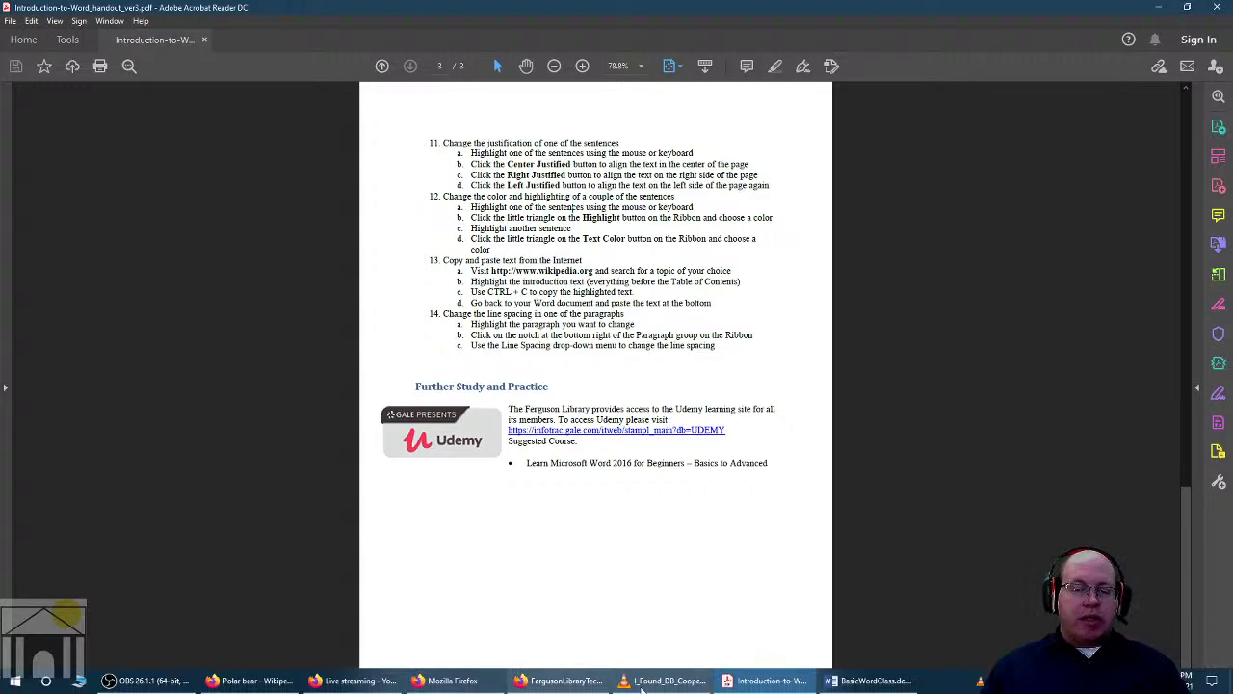
Step: Switch back to the BasicWordClass document in Word and look over the available Insert commands
click(842, 681)
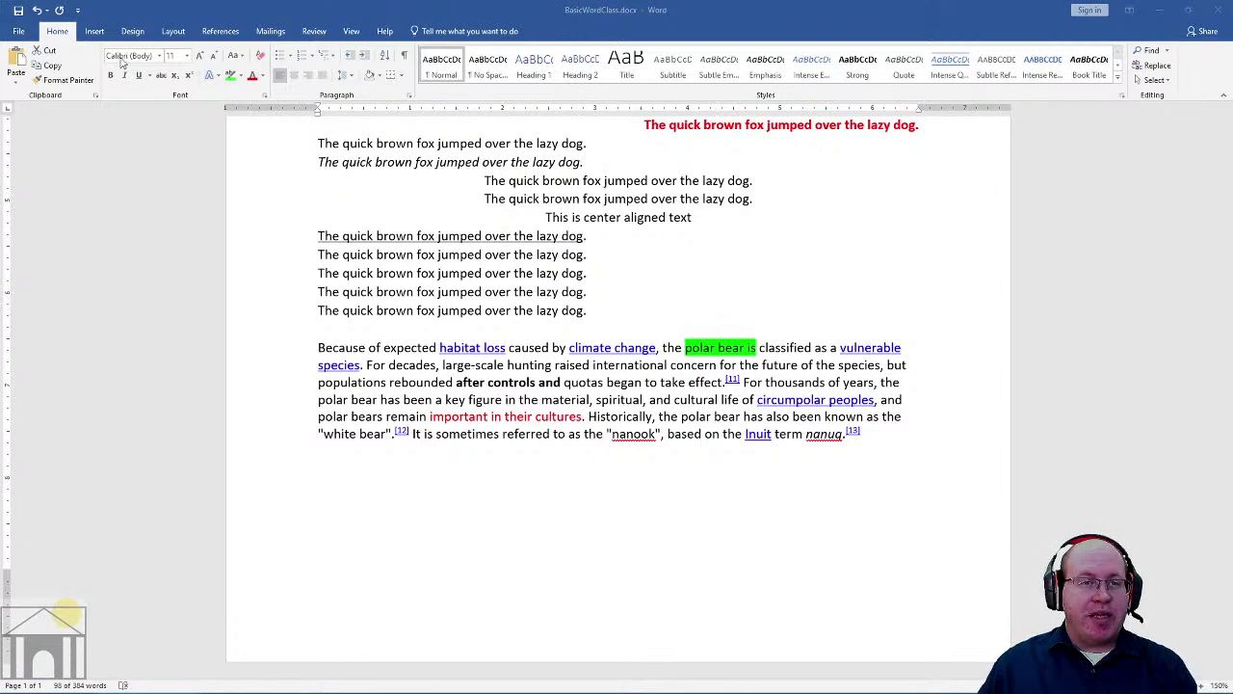
click(94, 35)
click(95, 32)
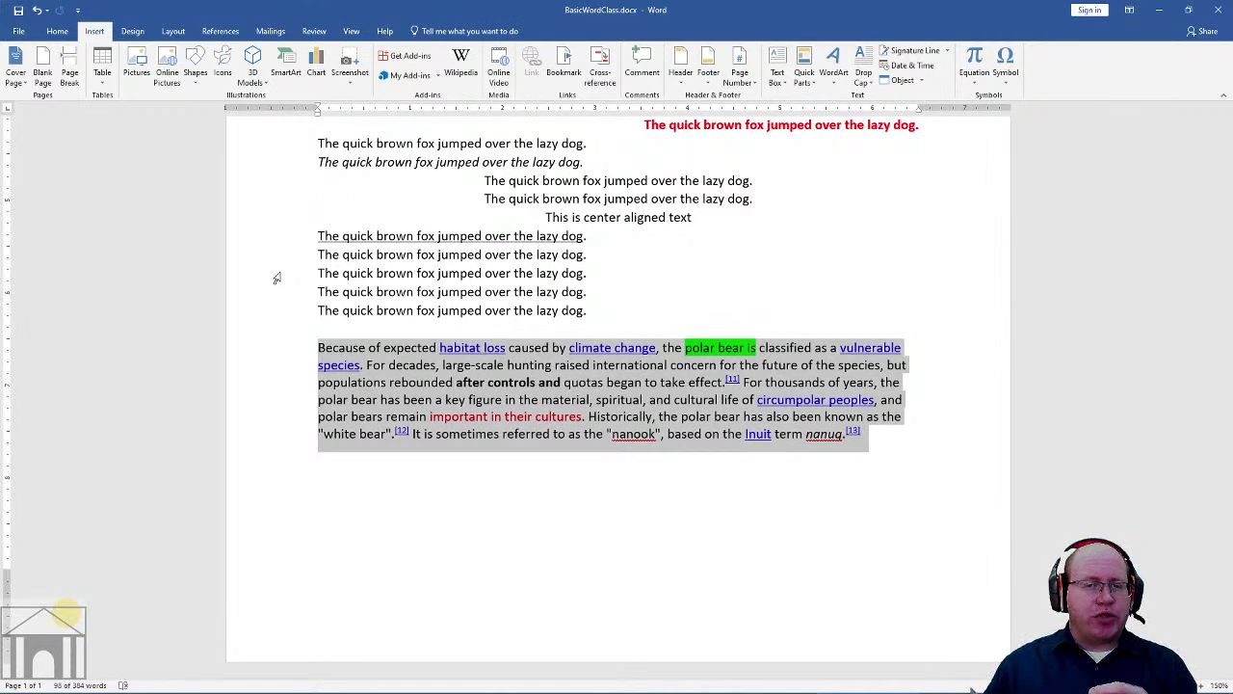
click(57, 32)
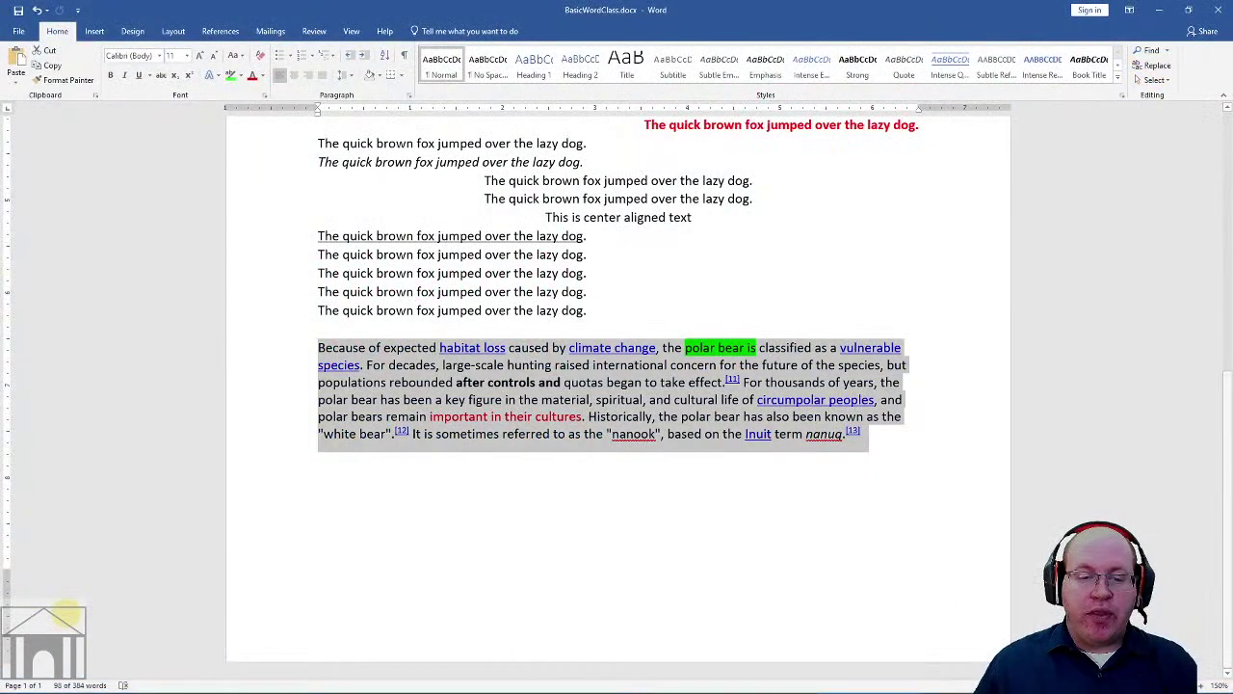
Step: Switch to the Ferguson Library page in Firefox, reload it, and expand the Basic Microsoft Word class materials
click(251, 680)
click(47, 35)
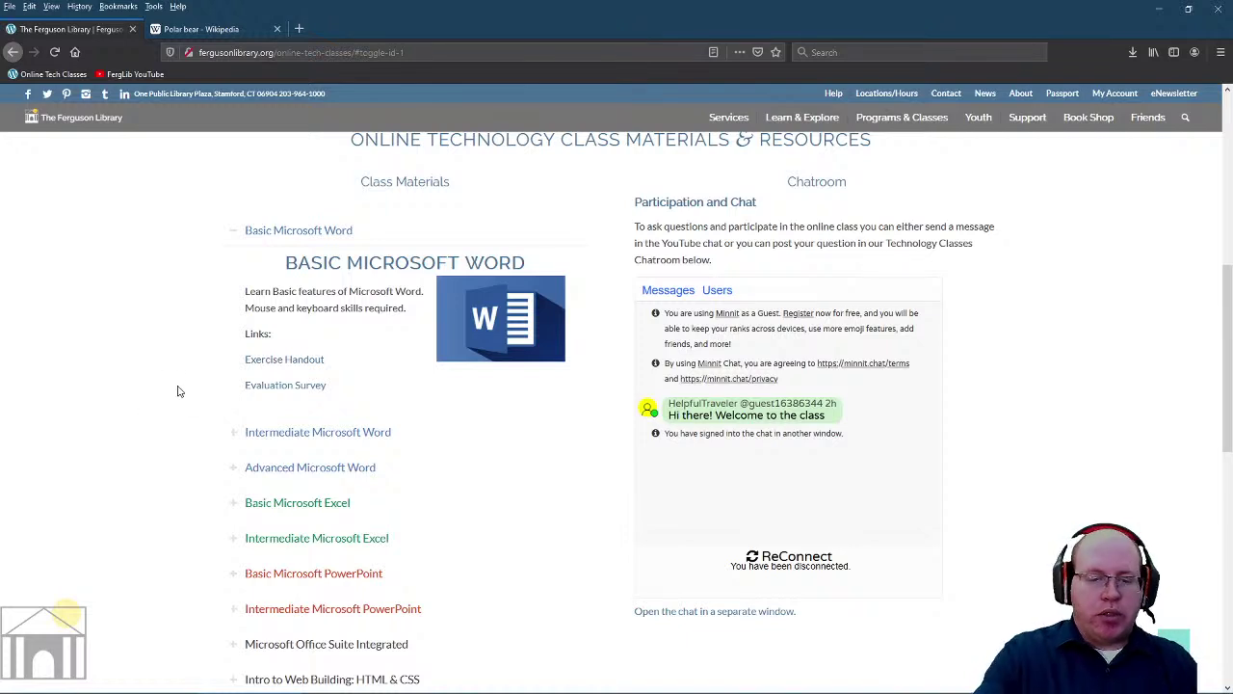
key(F5)
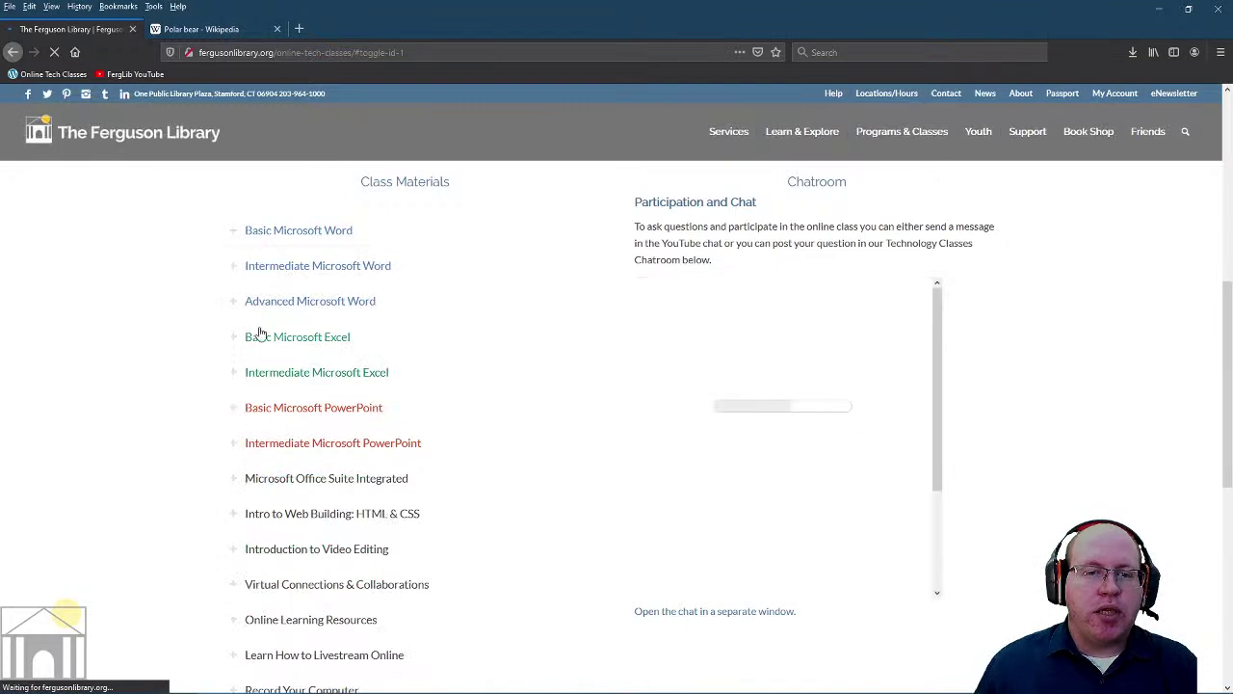
click(241, 241)
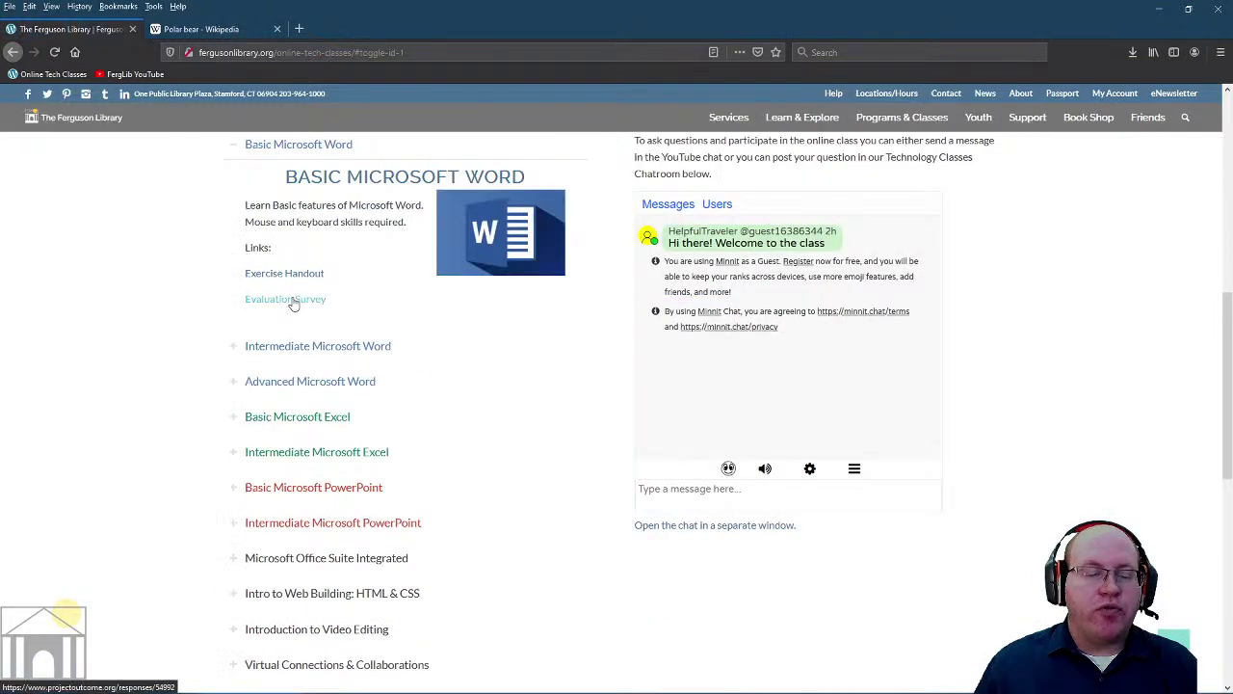